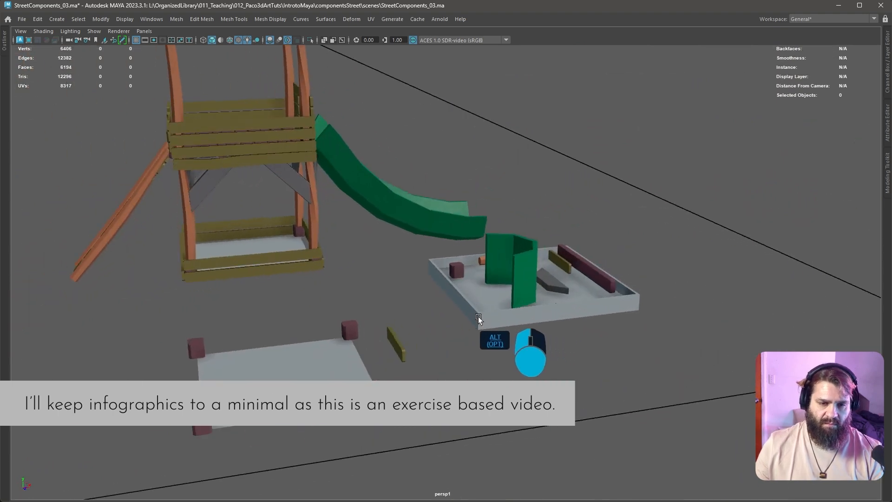
- Move the loose short wooden plank alongside one edge of the gridded floor, near a corner post, using the top view
click(468, 300)
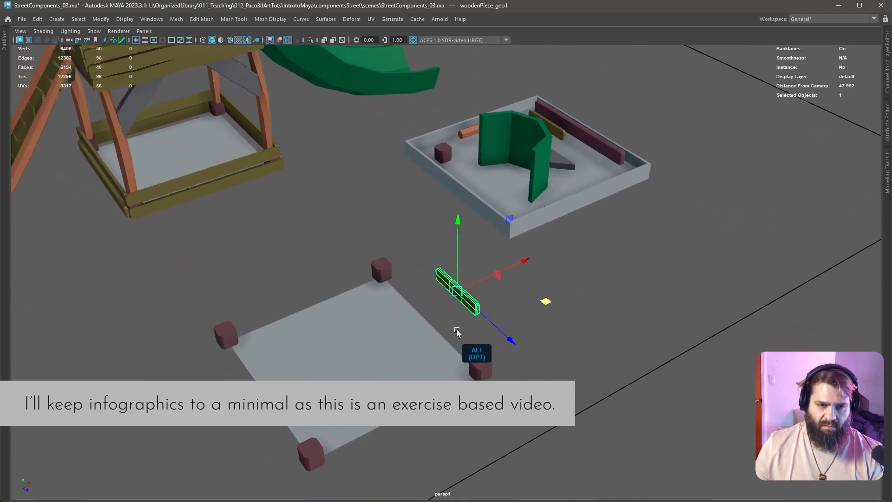
key(w)
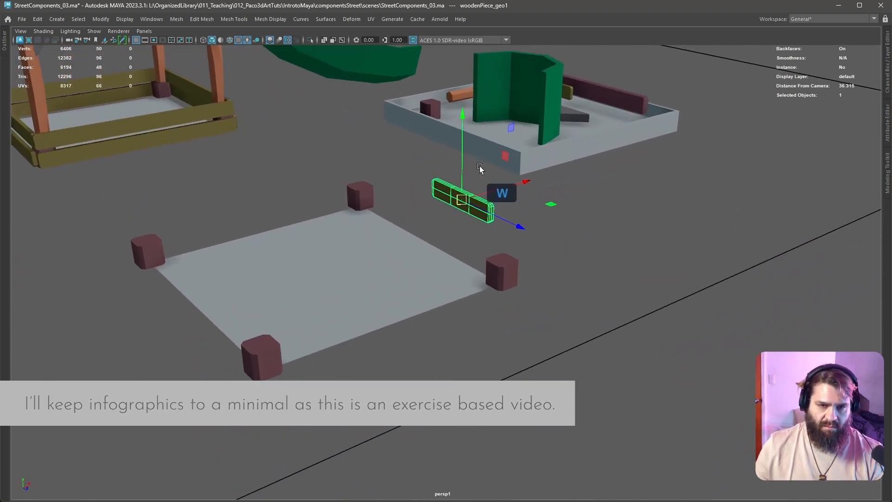
alt+drag(546, 258, 497, 244)
key(space)
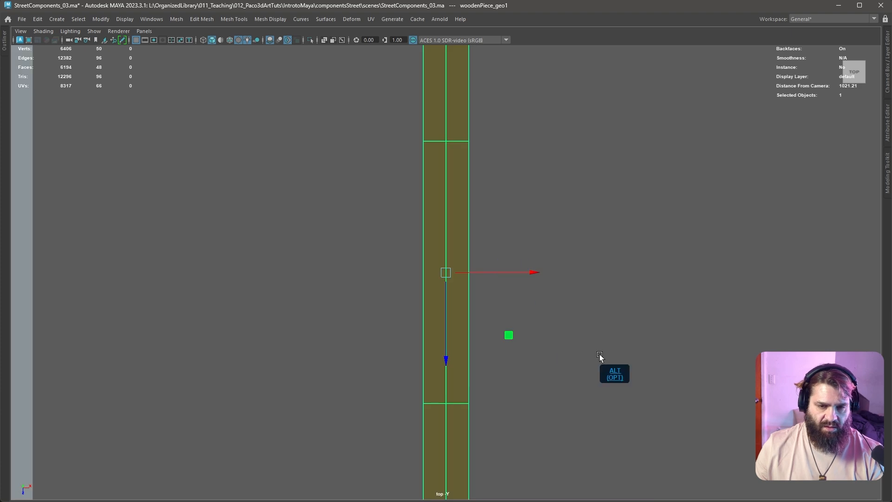
alt+right_drag(600, 354, 423, 298)
alt+middle_drag(423, 299, 493, 298)
alt+right_drag(558, 315, 612, 320)
drag(611, 271, 561, 293)
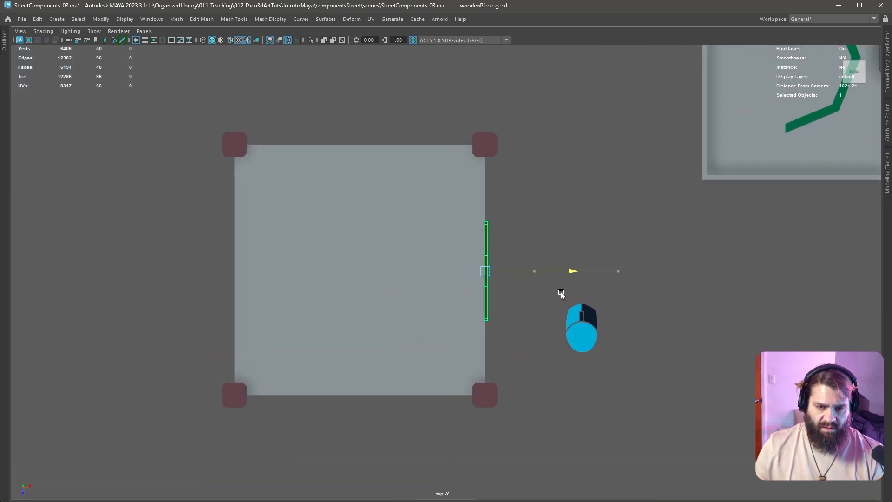
drag(487, 355, 533, 264)
- Adjust the plank's height so it sits beside the corner post at floor level
key(space)
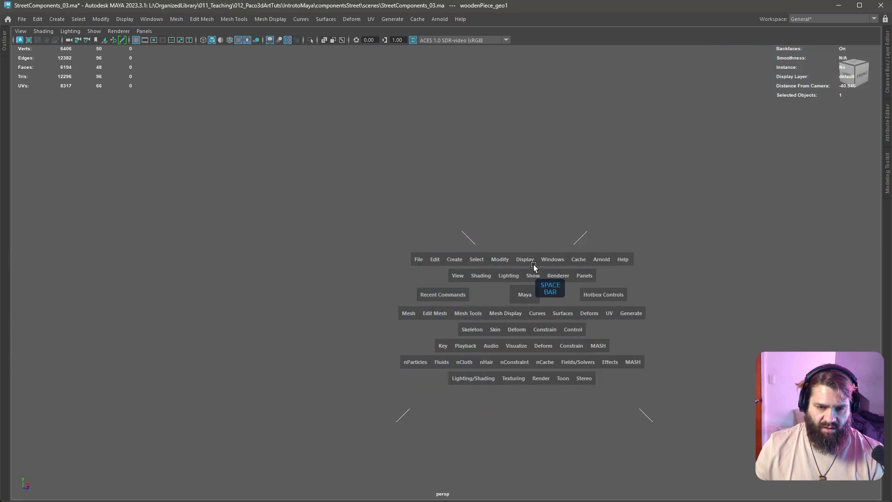
key(f)
alt+right_drag(564, 284, 438, 223)
drag(439, 223, 440, 116)
alt+right_drag(506, 203, 411, 146)
alt+drag(411, 147, 434, 169)
alt+middle_drag(434, 169, 463, 276)
alt+drag(462, 277, 433, 256)
alt+middle_drag(200, 277, 462, 268)
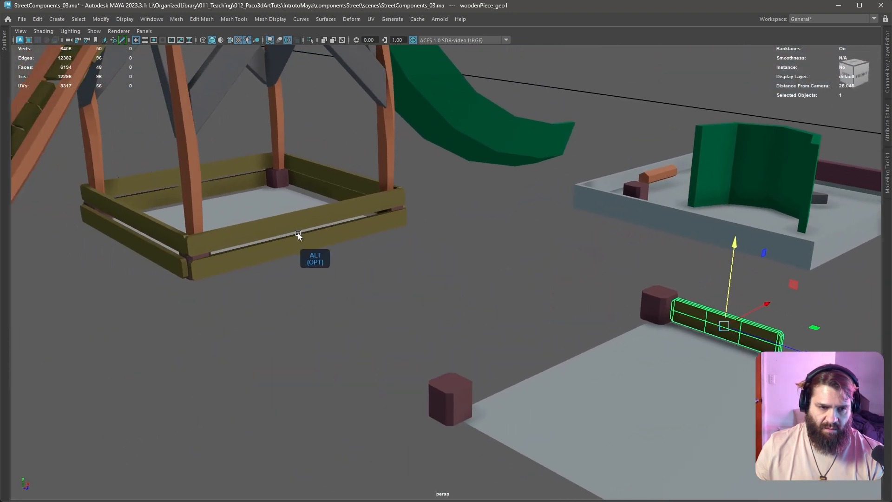
- Show wireframe on shaded in the perspective view, with the whole scene displayed
alt+drag(296, 232, 326, 238)
click(313, 41)
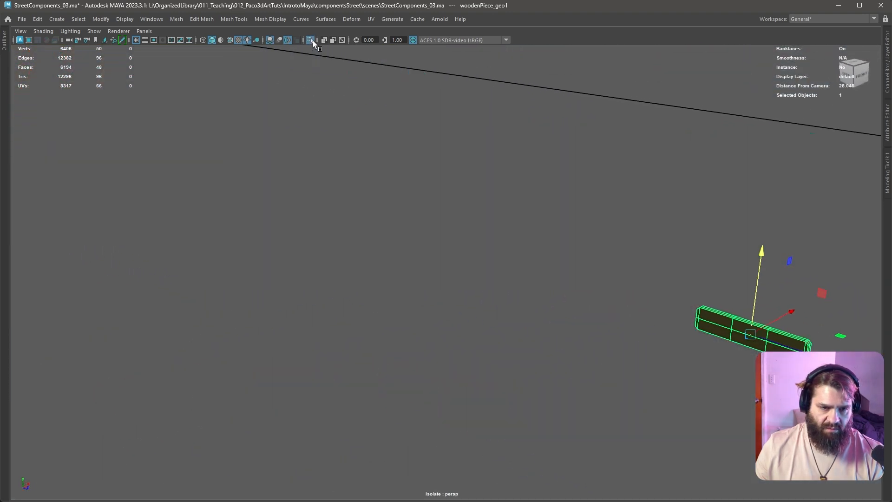
click(312, 40)
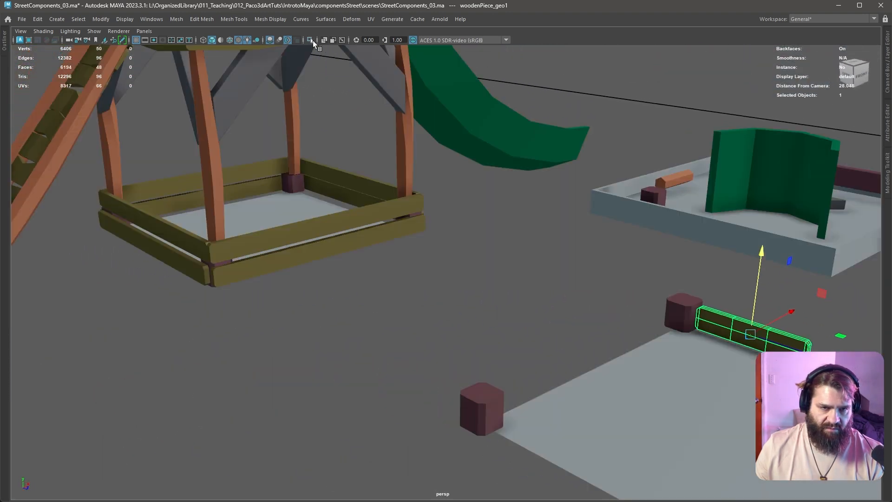
click(204, 41)
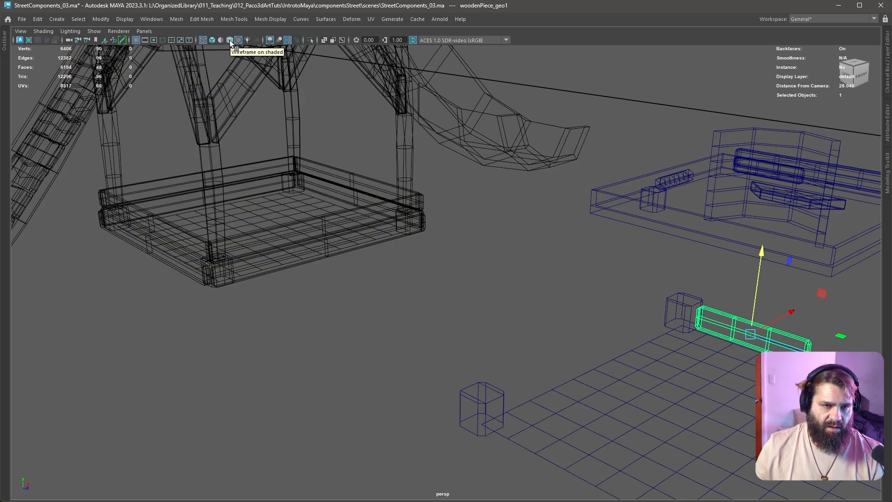
click(203, 41)
mouse_move(330, 235)
alt+mouse_down()
mouse_move(351, 255)
mouse_move(334, 87)
alt+mouse_up()
click(246, 39)
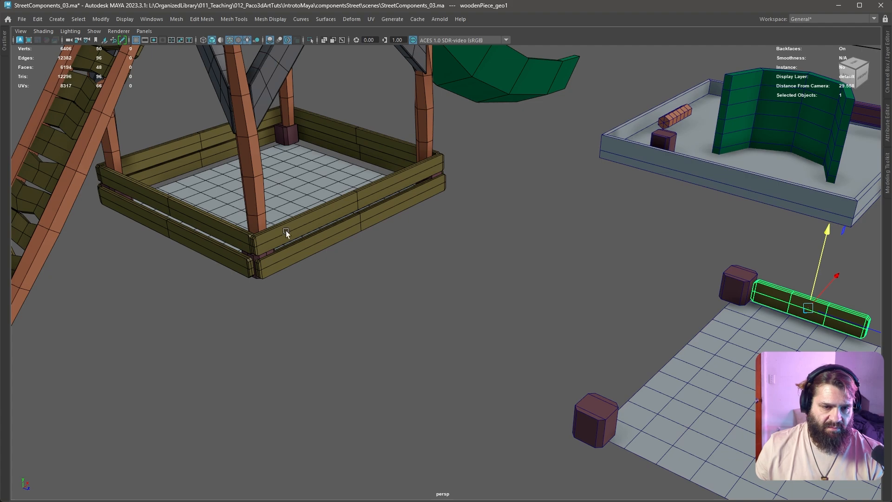
- Switch the plank to vertex editing and stretch it lengthwise beyond the span between the corner posts
alt+drag(561, 251, 491, 361)
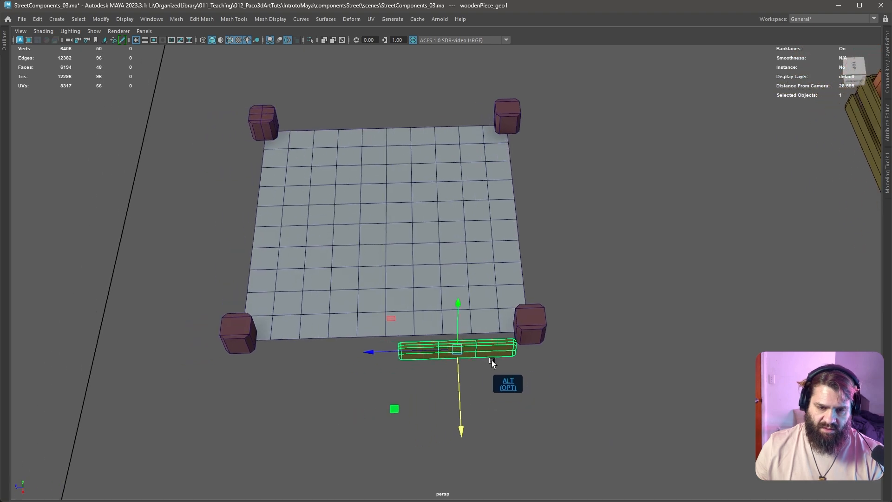
right_drag(476, 347, 328, 310)
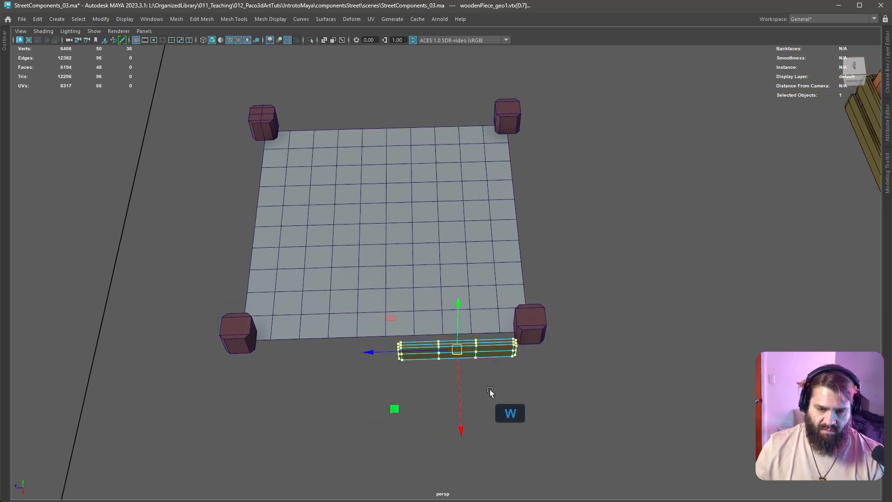
key(r)
drag(376, 353, 203, 363)
alt+drag(316, 374, 490, 331)
key(space)
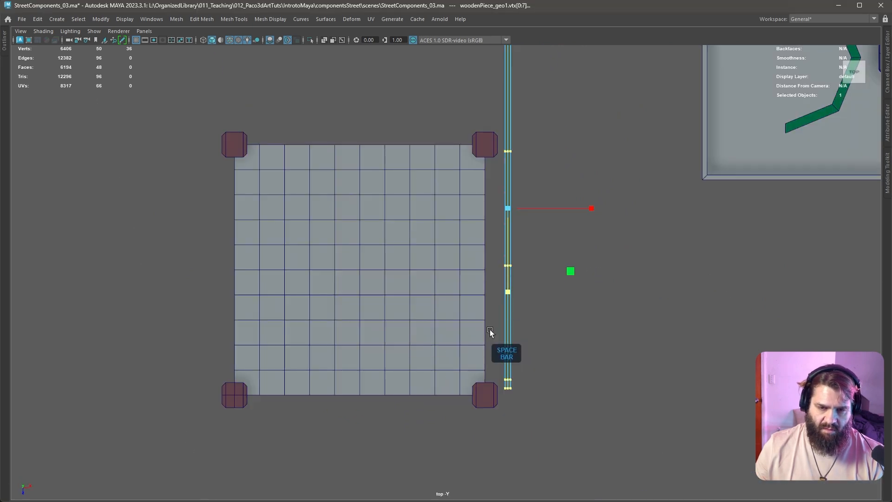
key(w)
key(3)
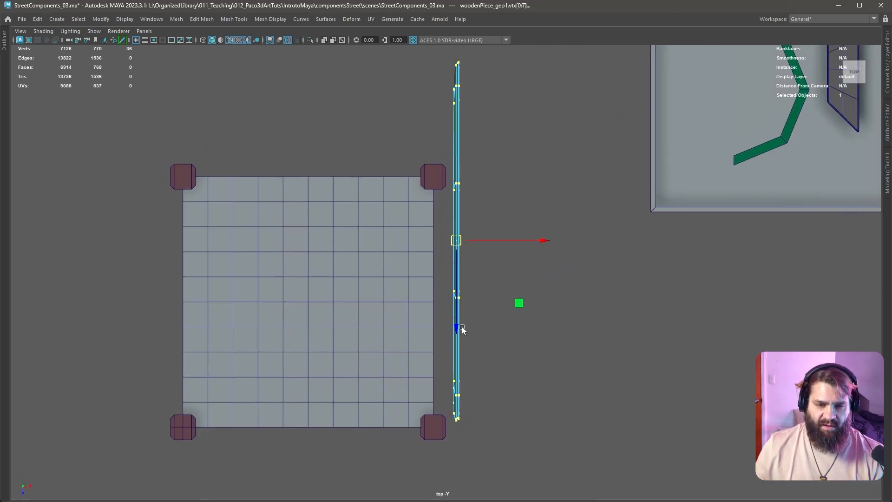
drag(442, 395, 455, 447)
key(ctrl+z)
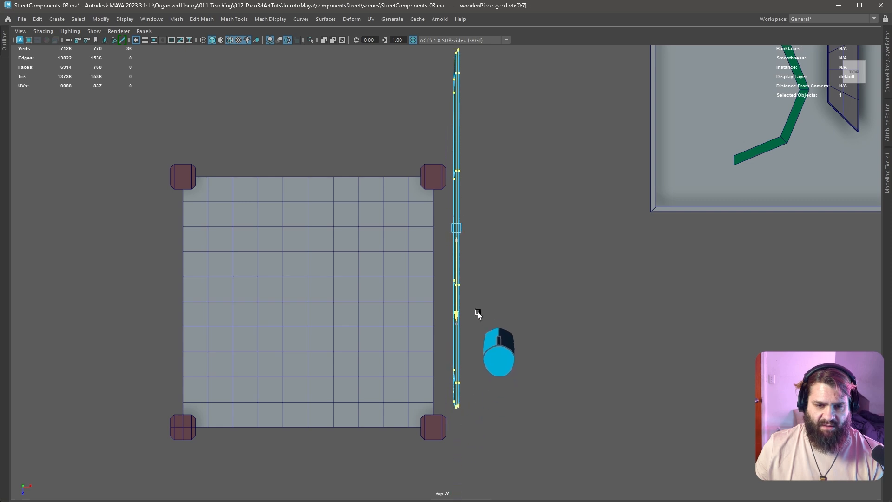
- Select all the plank's vertices, scale them thicker, and fit the plank's length to the outer edges of the corner posts
double_click(460, 298)
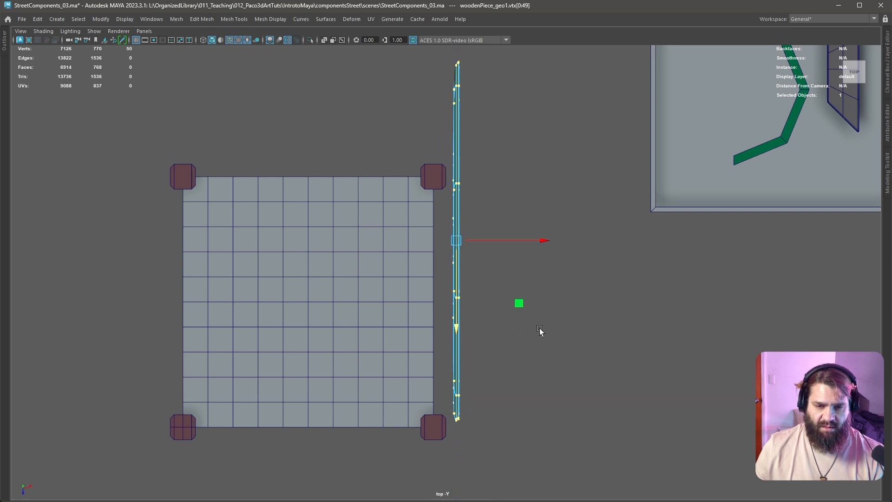
mouse_move(454, 318)
middle_down()
mouse_move(466, 397)
mouse_move(442, 312)
mouse_move(456, 307)
middle_up()
key(e)
key(r)
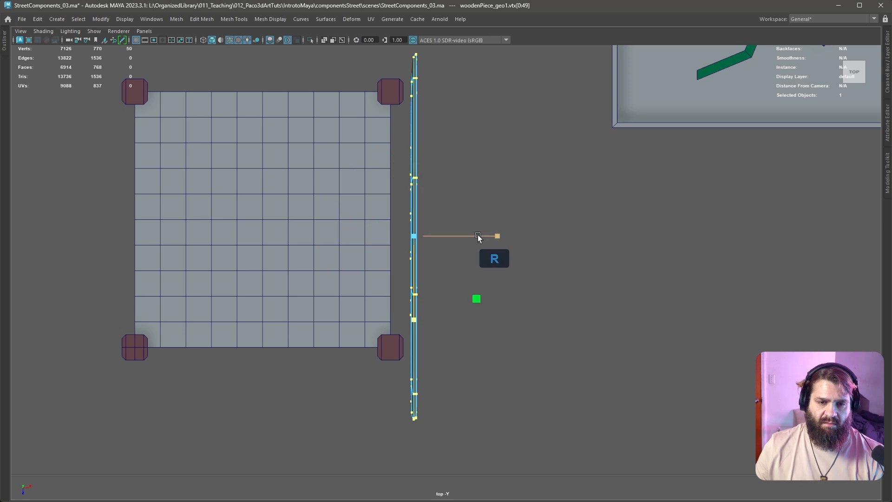
drag(478, 237, 538, 253)
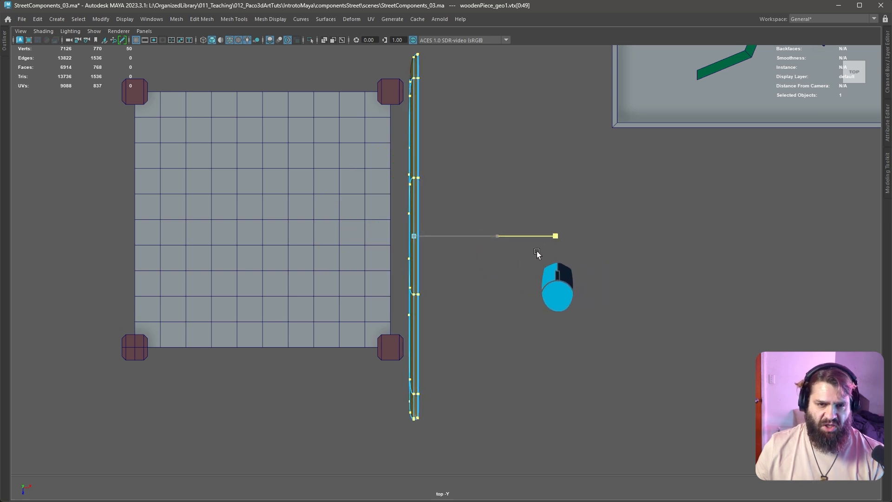
drag(414, 316, 414, 303)
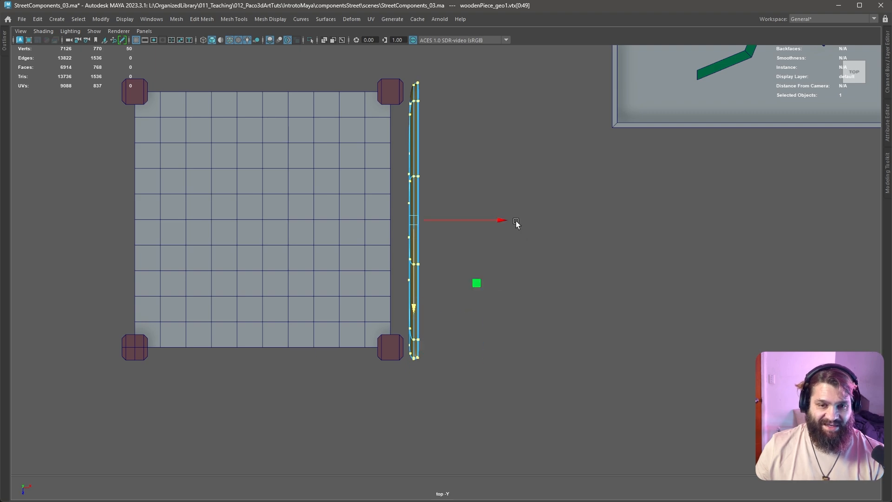
- Move the plank's vertices against the posts' outer faces, then thin the unsmoothed plank and lower it slightly
drag(503, 220, 446, 237)
key(space)
alt+middle_drag(446, 237, 421, 290)
key(1)
alt+drag(434, 284, 556, 333)
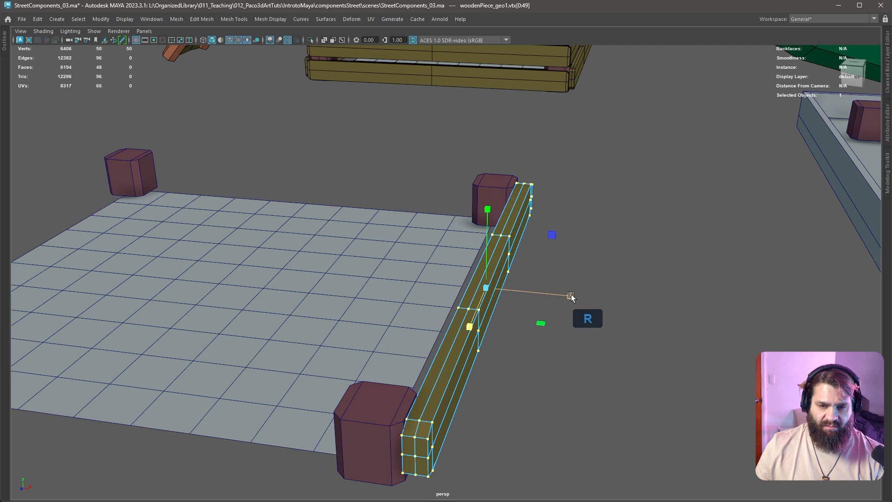
drag(570, 296, 535, 294)
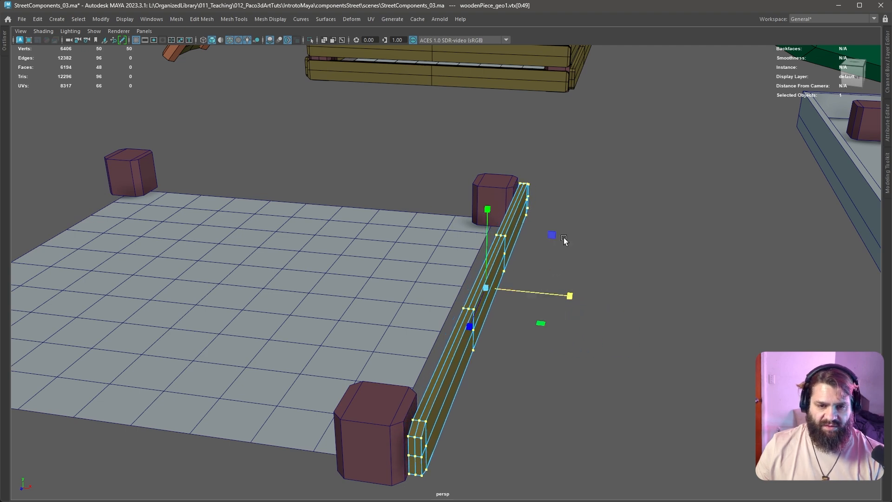
drag(488, 234, 491, 243)
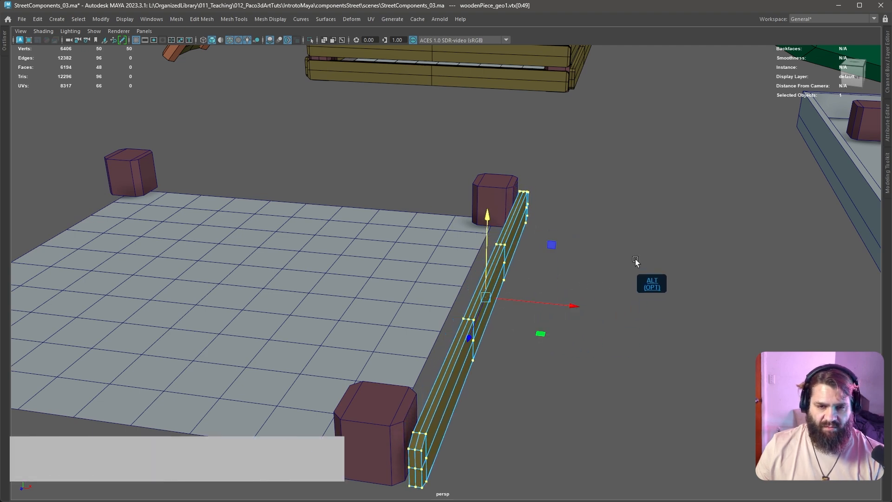
- Reduce the plank's height and thickness, seat it lower against the posts, and return to object mode
alt+middle_drag(566, 128, 519, 260)
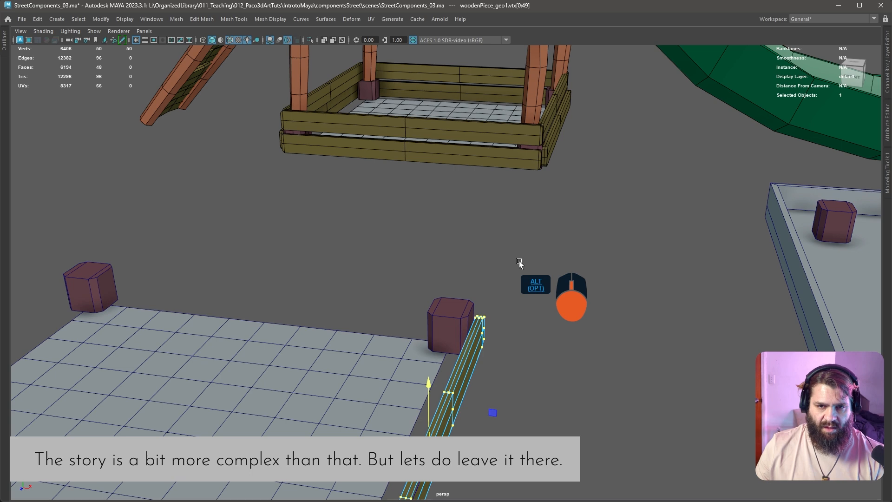
mouse_move(520, 260)
alt+mouse_down()
mouse_move(587, 214)
mouse_move(575, 200)
mouse_move(515, 271)
alt+mouse_up()
alt+right_drag(514, 271, 559, 295)
key(r)
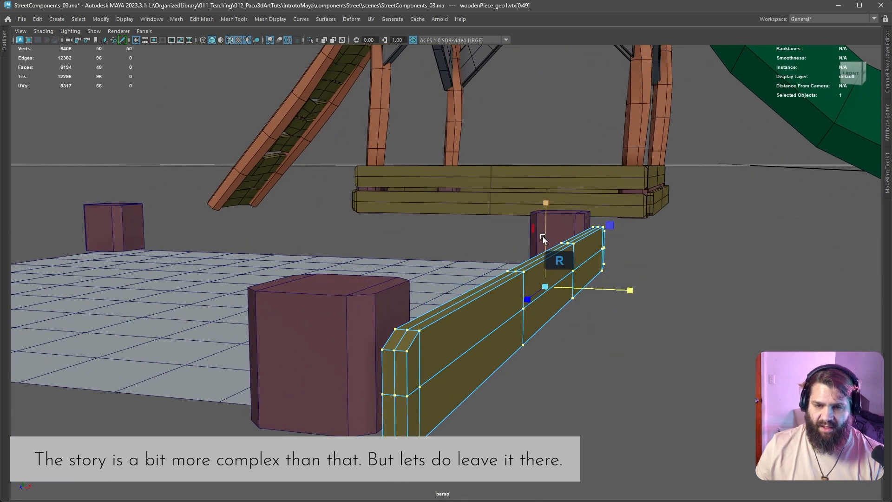
drag(542, 236, 550, 265)
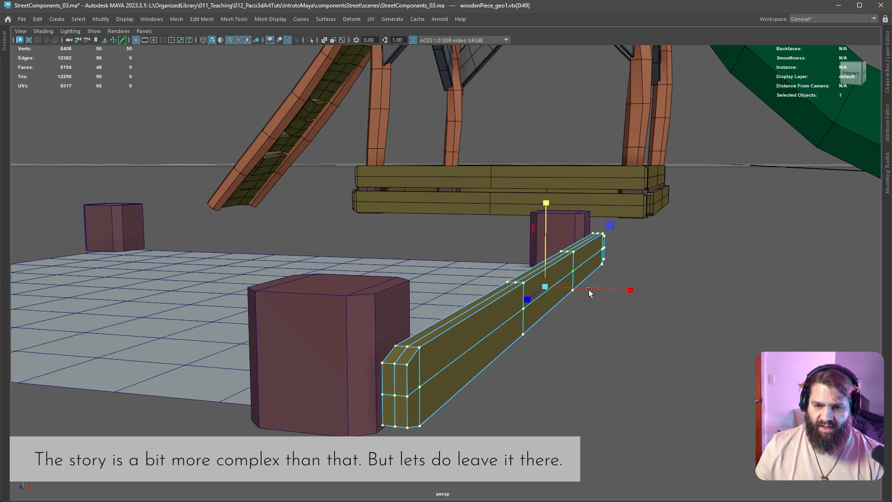
drag(630, 291, 605, 290)
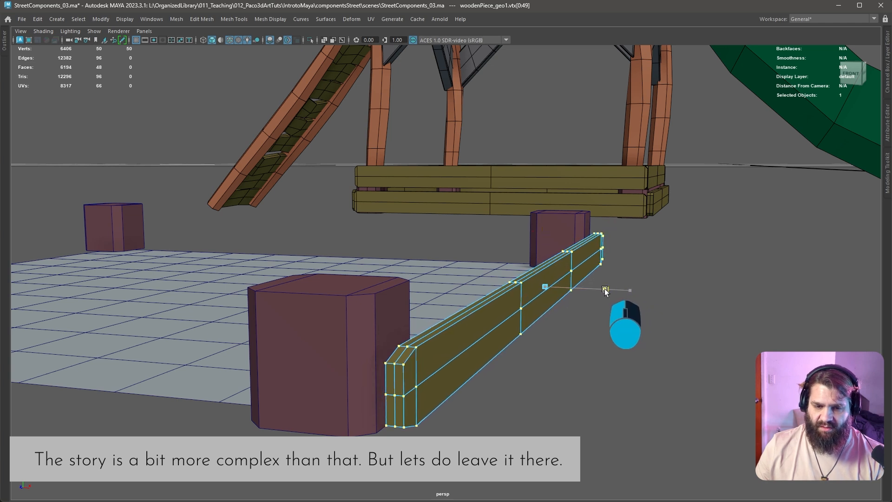
drag(545, 255, 547, 260)
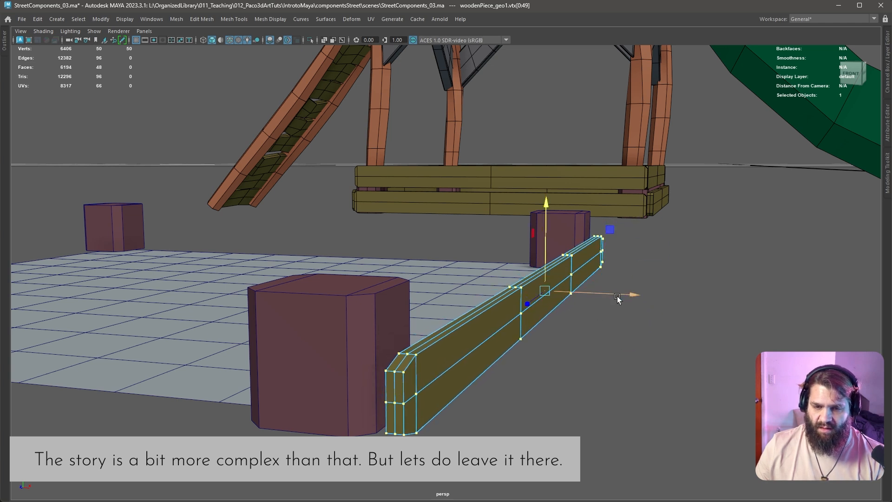
drag(617, 299, 613, 295)
right_drag(572, 257, 616, 245)
click(674, 270)
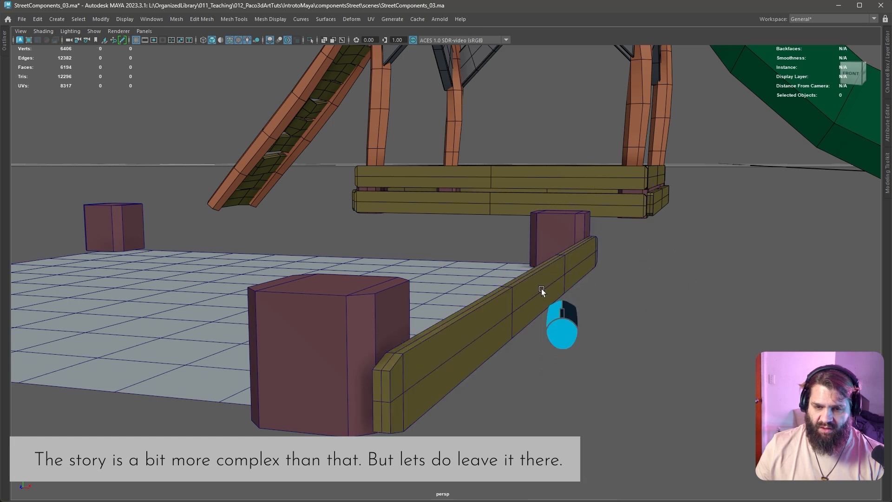
- Duplicate the fitted plank upward, placing the copy directly above the original against the corner posts
click(541, 289)
key(w)
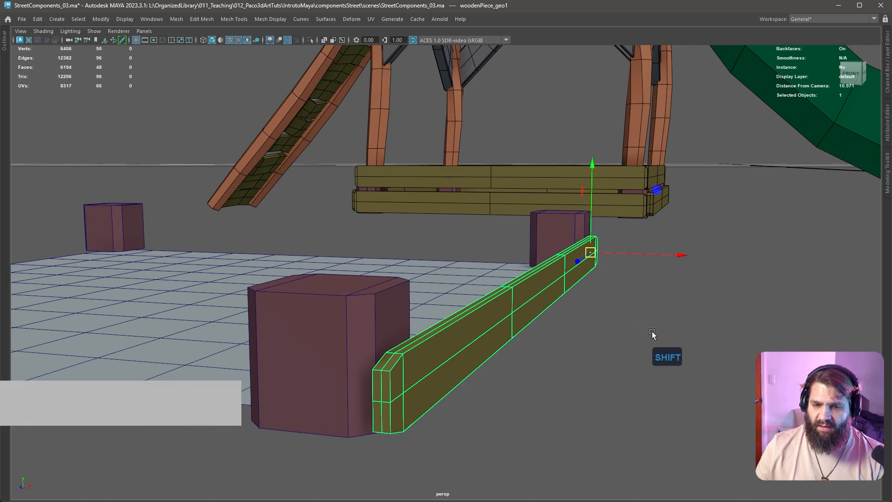
alt+right_drag(653, 338, 628, 312)
alt+drag(627, 313, 389, 341)
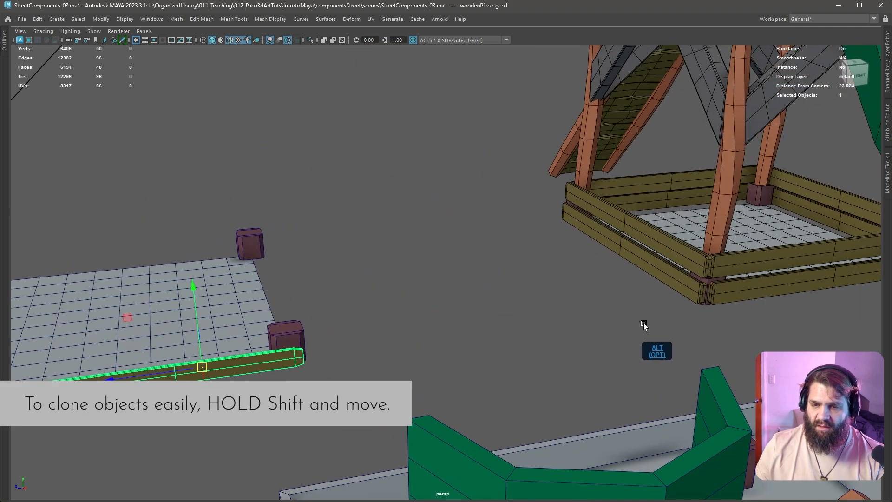
alt+middle_drag(643, 324, 478, 334)
alt+drag(478, 331, 474, 284)
alt+middle_drag(474, 284, 646, 190)
alt+drag(646, 191, 464, 269)
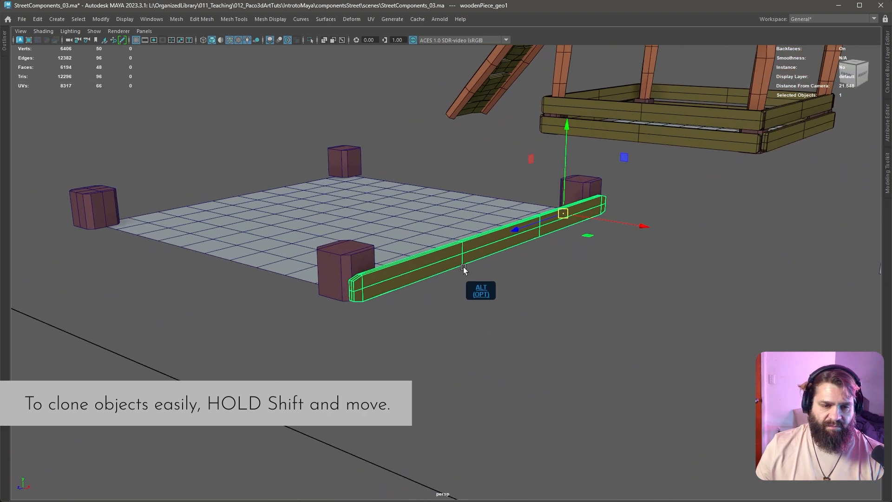
alt+right_drag(464, 269, 525, 268)
alt+middle_drag(525, 268, 516, 314)
click(680, 259)
click(601, 246)
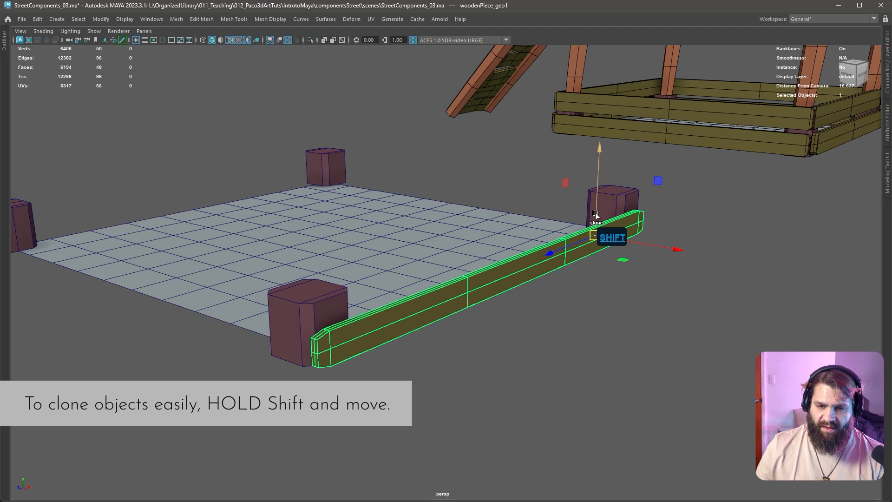
mouse_move(595, 215)
shift+mouse_down()
mouse_move(594, 172)
mouse_move(591, 186)
shift+mouse_up()
- Select both stacked planks at the platform's edge and duplicate them together outward from the corner posts
alt+right_drag(715, 226, 642, 205)
alt+drag(642, 206, 565, 272)
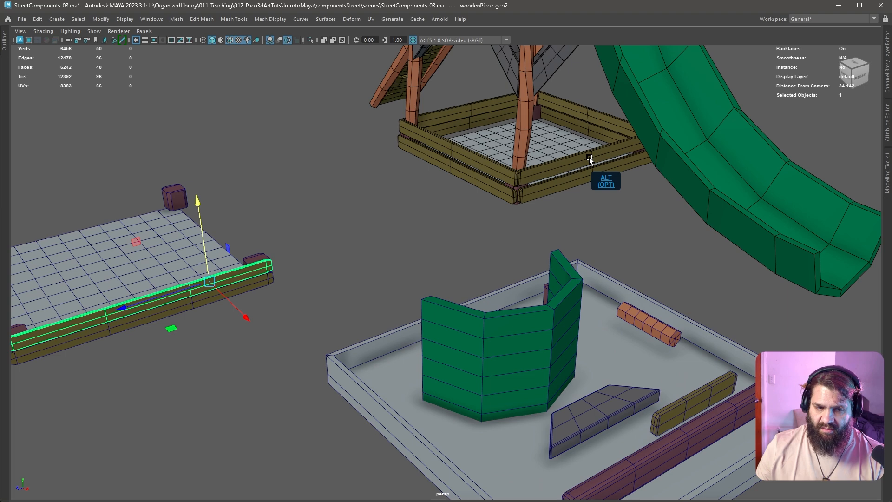
alt+middle_drag(292, 310, 548, 260)
click(453, 307)
click(372, 283)
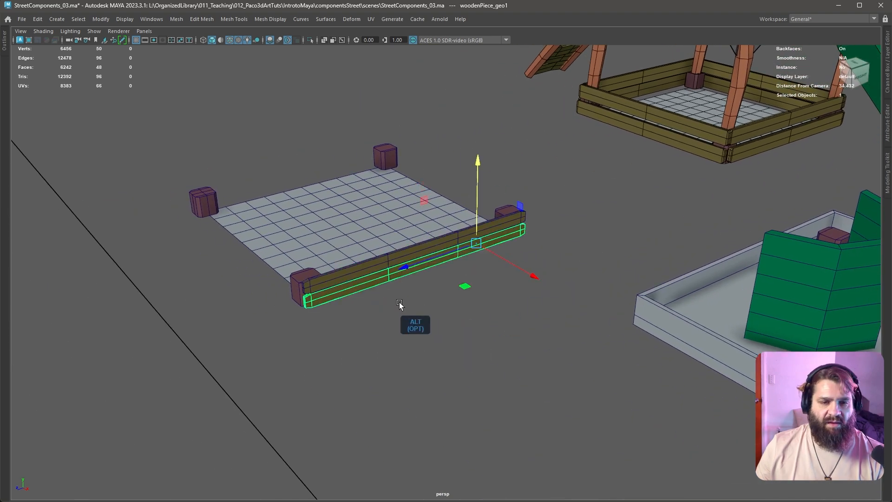
shift+click(380, 263)
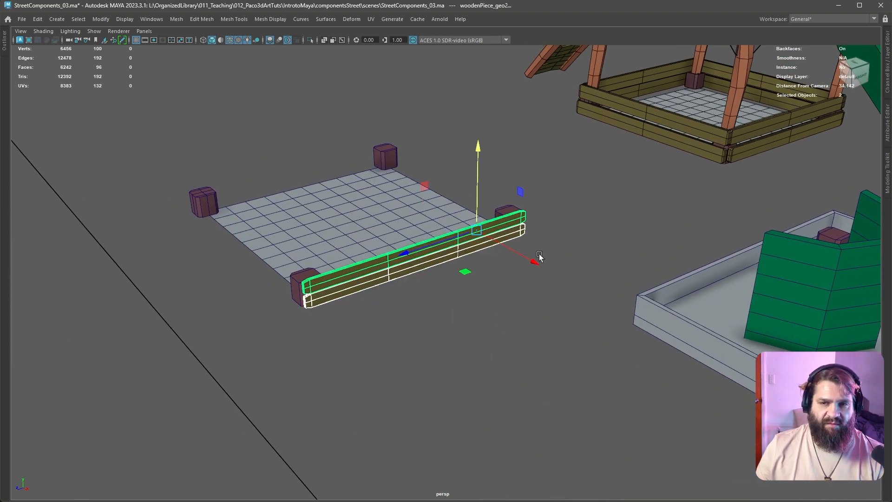
click(452, 316)
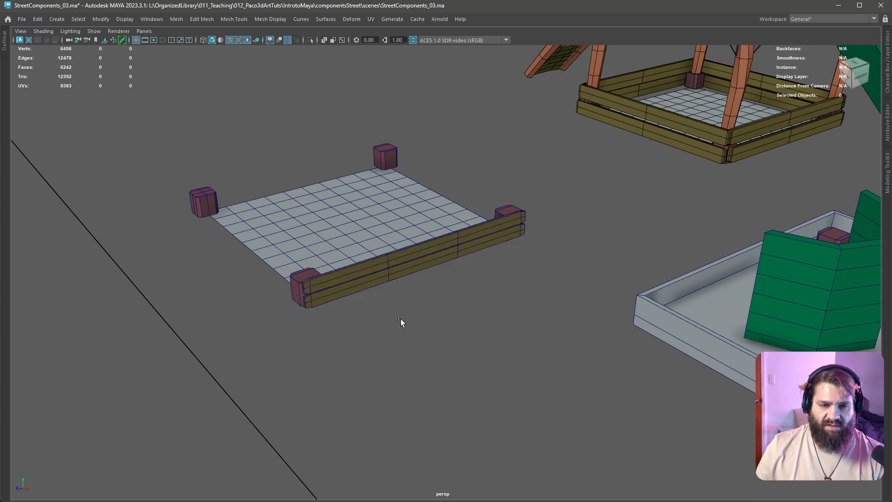
click(403, 273)
shift+click(367, 286)
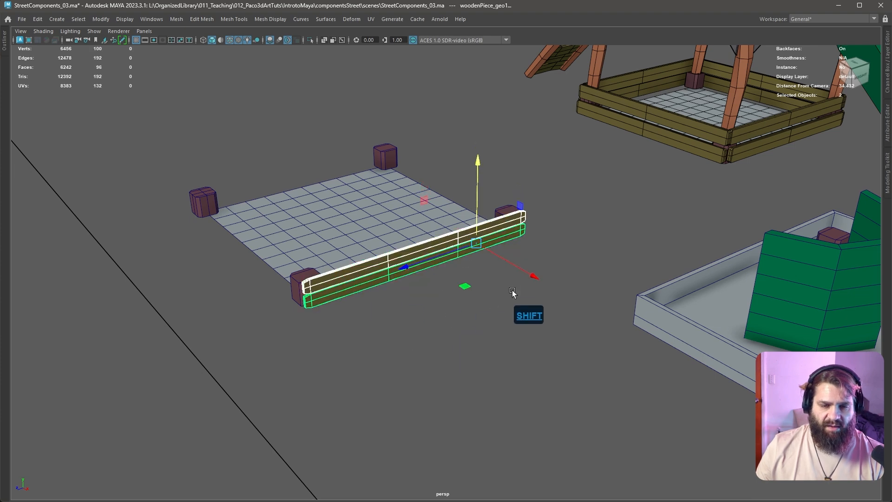
shift+drag(531, 273, 583, 317)
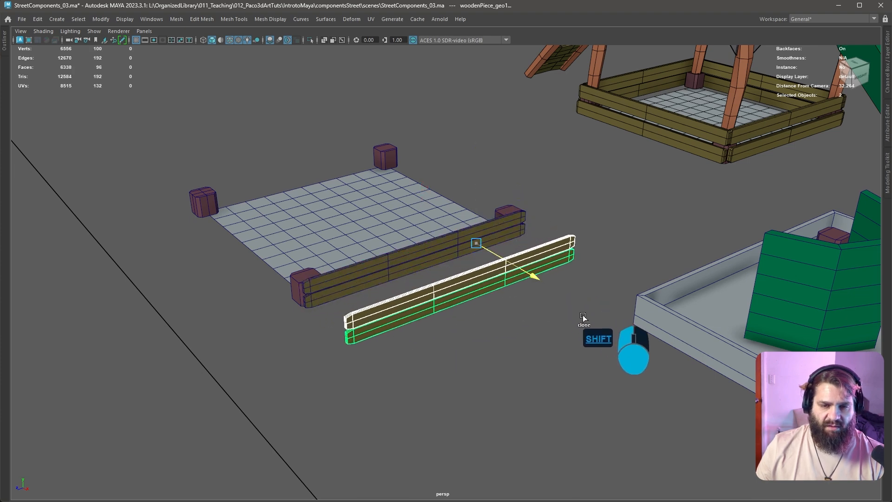
- Combine the two duplicated planks into a single object and select it
alt+drag(471, 307, 467, 315)
alt+right_drag(413, 324, 463, 484)
click(498, 317)
click(481, 300)
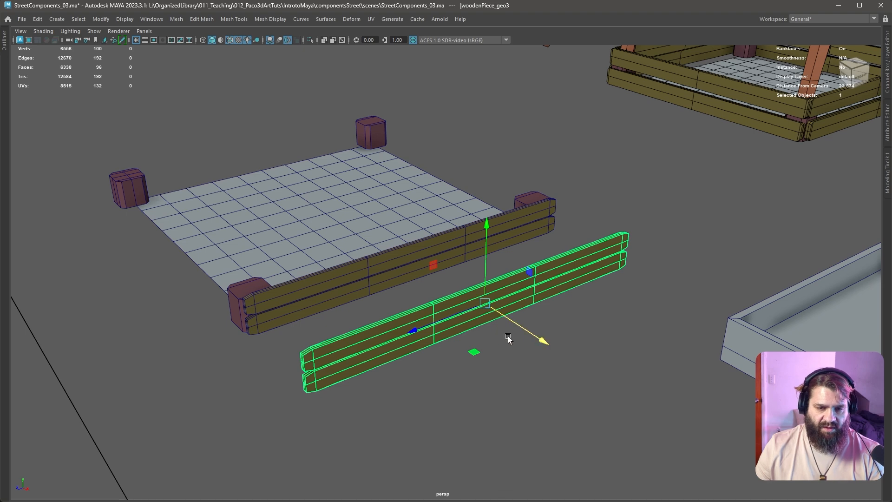
- Move the combined plank pair to the platform's adjacent side, rotating it parallel to that edge and placing it by the posts
drag(474, 352, 191, 292)
alt+drag(194, 329, 230, 330)
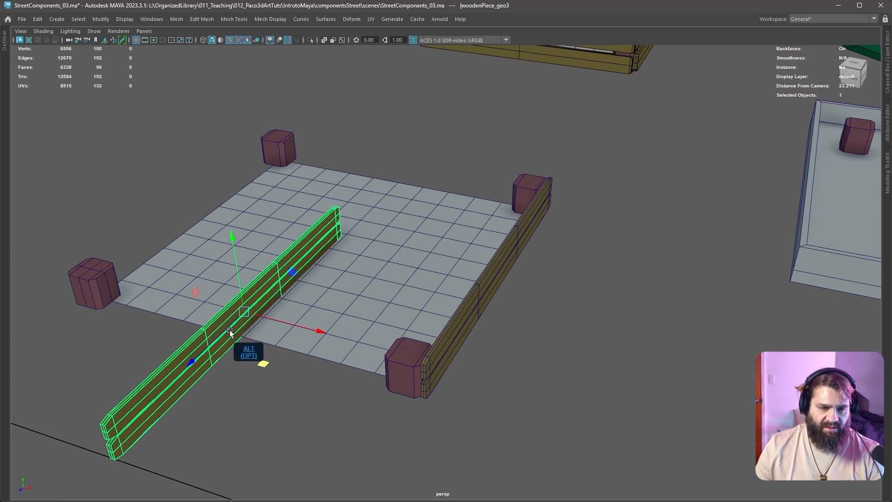
alt+middle_drag(255, 356, 345, 312)
key(e)
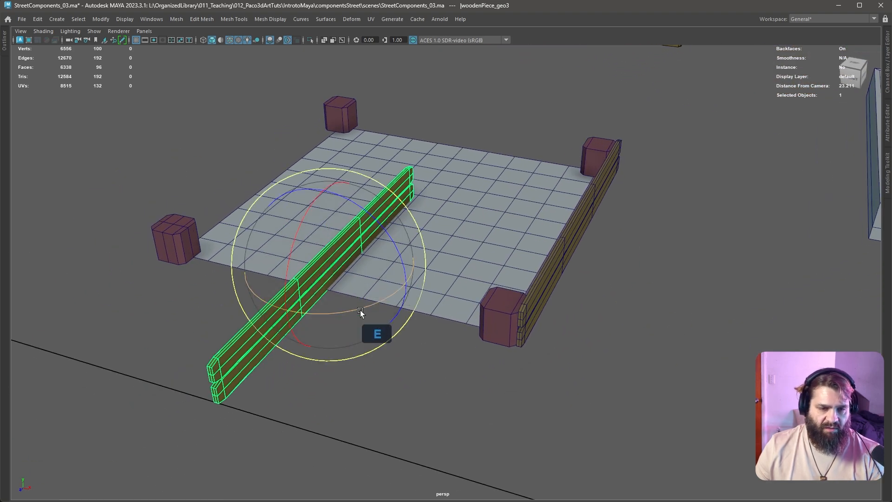
drag(359, 309, 278, 320)
key(w)
drag(289, 282, 513, 298)
alt+drag(581, 339, 530, 330)
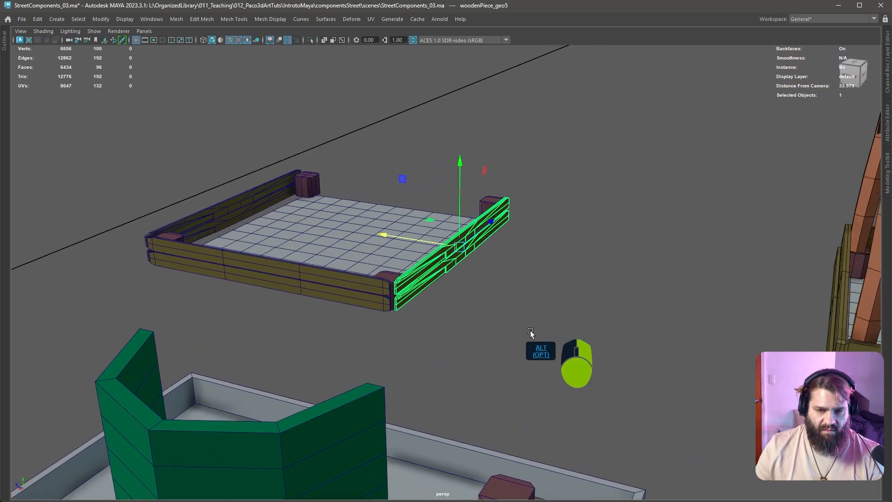
- Delete the two combined plank pairs from the platform's border
alt+right_drag(531, 331, 642, 357)
alt+drag(642, 357, 462, 256)
alt+right_drag(463, 256, 559, 311)
alt+drag(558, 312, 453, 334)
alt+right_drag(452, 334, 382, 242)
alt+drag(382, 241, 519, 379)
alt+right_drag(506, 367, 343, 209)
key(Delete)
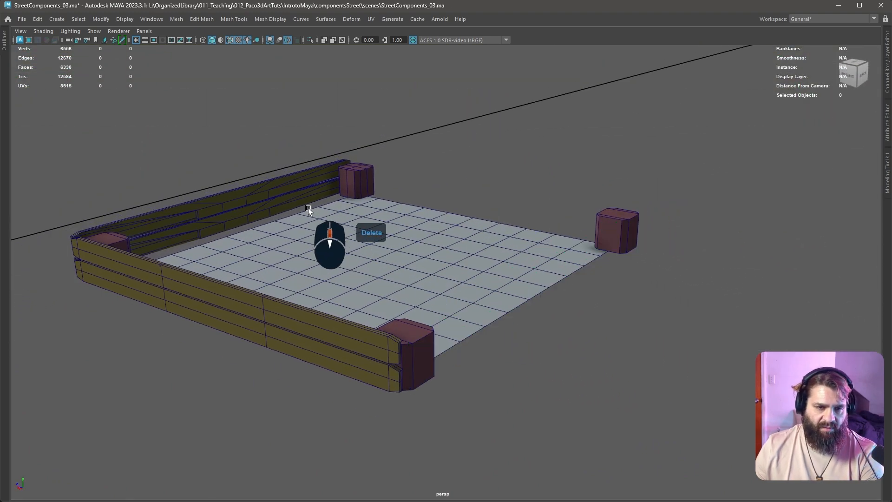
click(257, 183)
key(Delete)
- Delete the two remaining separate planks stacked against the platform's corner posts
click(277, 299)
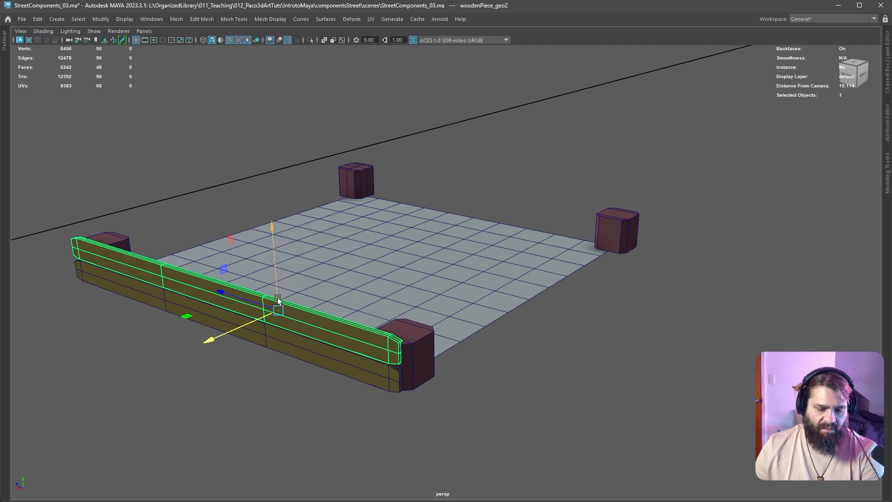
key(Delete)
click(298, 349)
alt+drag(296, 347, 549, 342)
alt+right_drag(548, 342, 509, 298)
alt+middle_drag(509, 298, 223, 328)
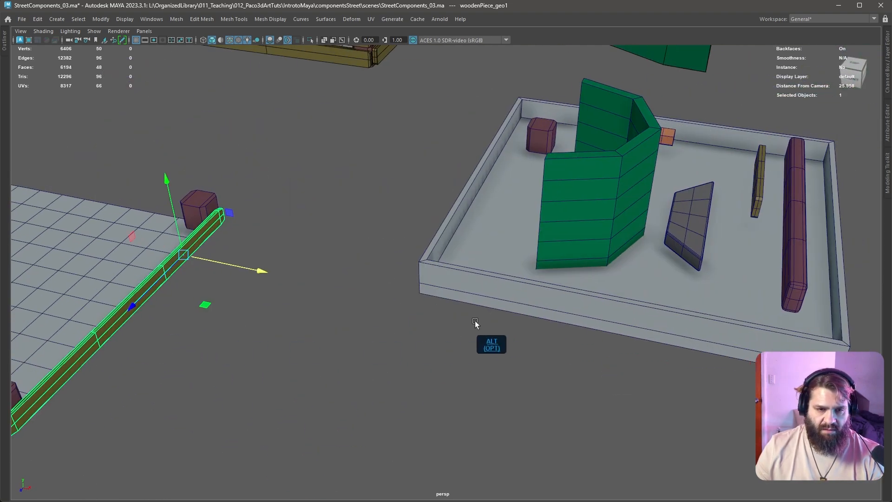
key(Delete)
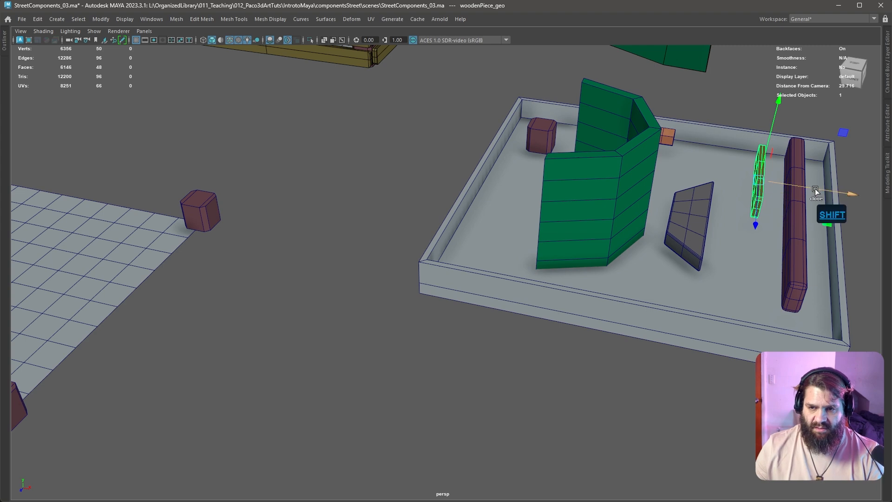
- Duplicate the short wooden plank from the components tray, placing the copy beside the platform, and frame it
shift+drag(827, 224, 275, 345)
key(f)
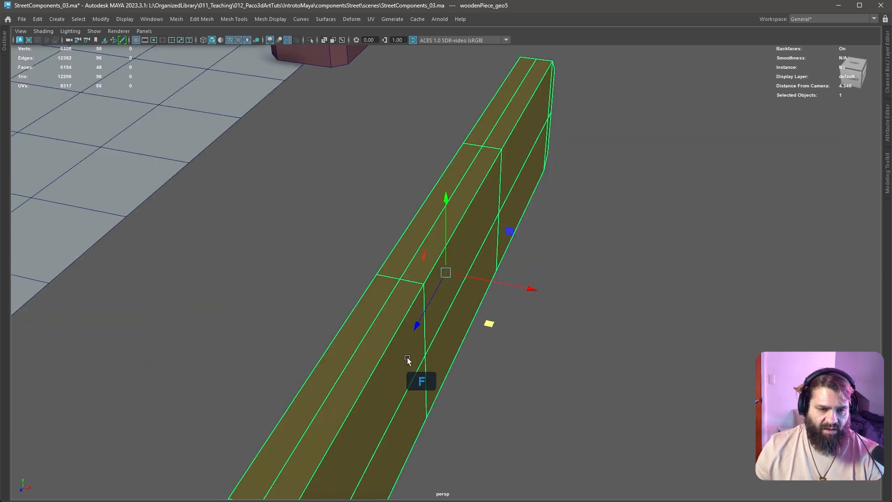
alt+drag(408, 360, 507, 299)
alt+right_drag(508, 299, 410, 262)
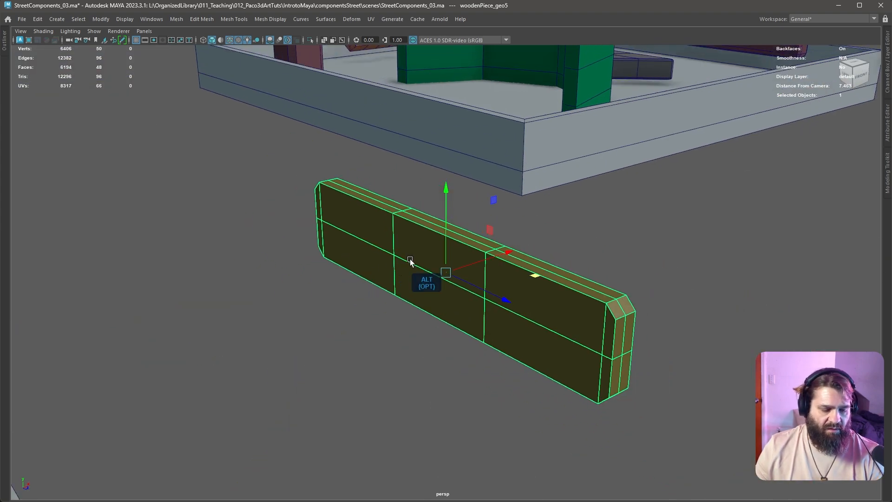
- Restore the full interface and turn off camera-based selection for the Select tool's marquee style
key(ctrl+space)
double_click(10, 137)
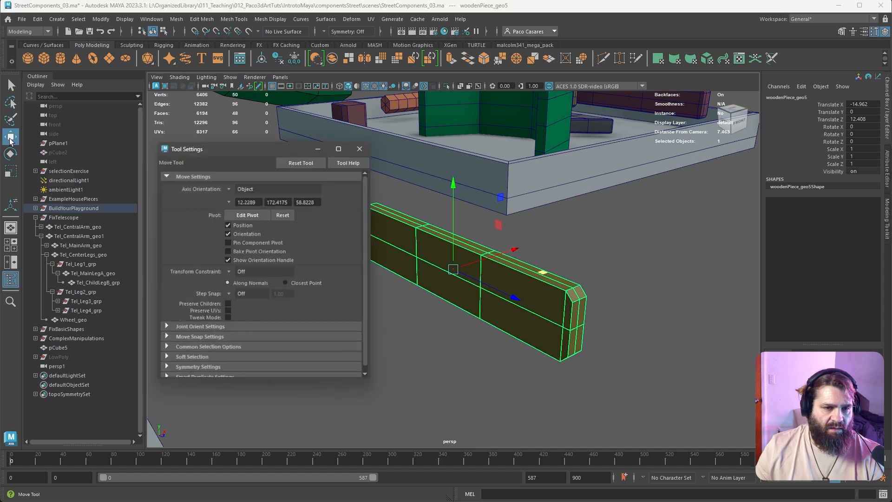
click(11, 85)
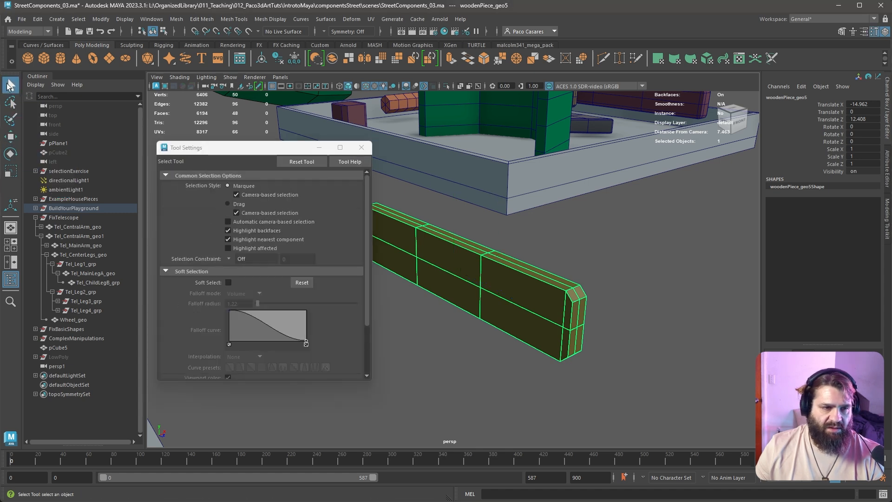
click(303, 159)
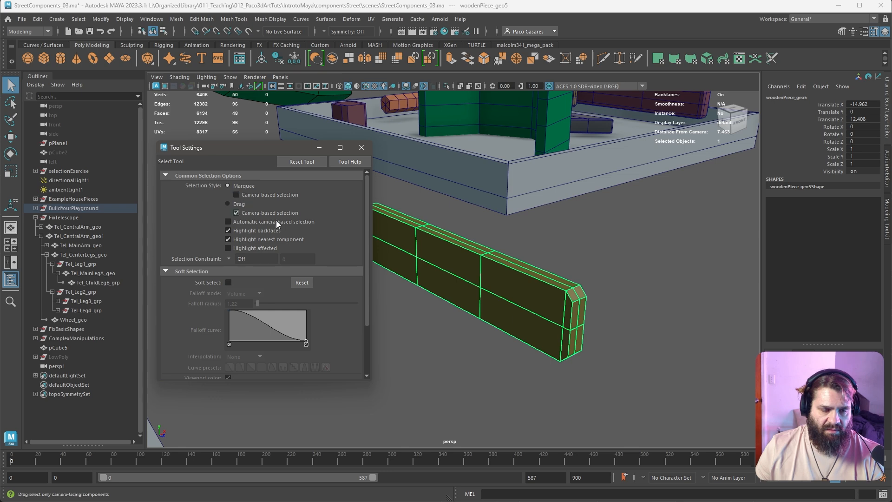
drag(285, 147, 167, 182)
- Marquee-select all faces of the new plank and inspect the selection from the other sides
right_drag(452, 255, 447, 277)
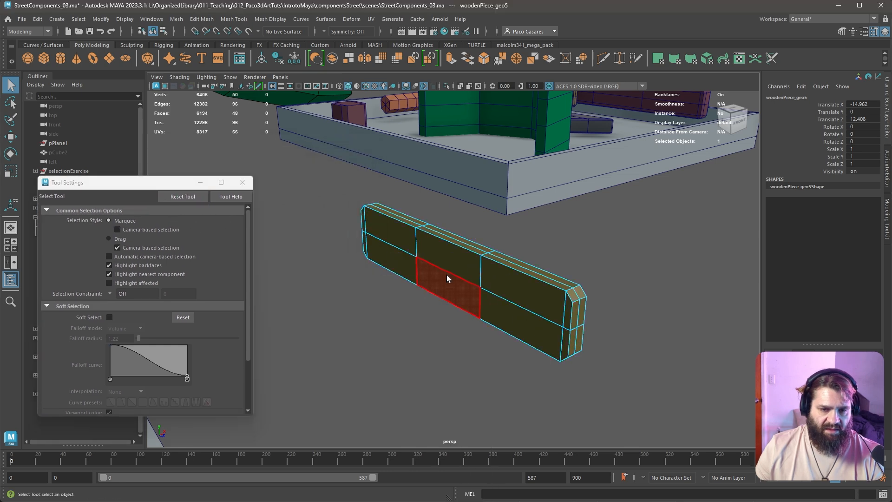
drag(321, 179, 589, 368)
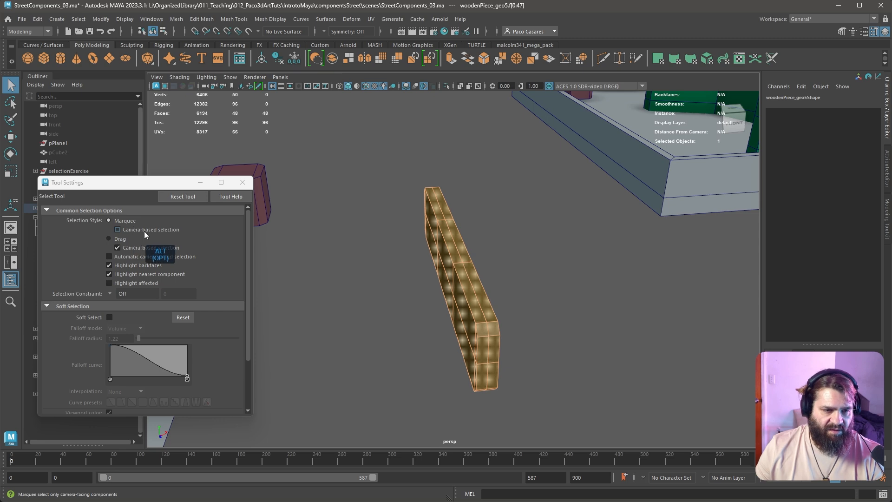
alt+right_drag(491, 296, 368, 253)
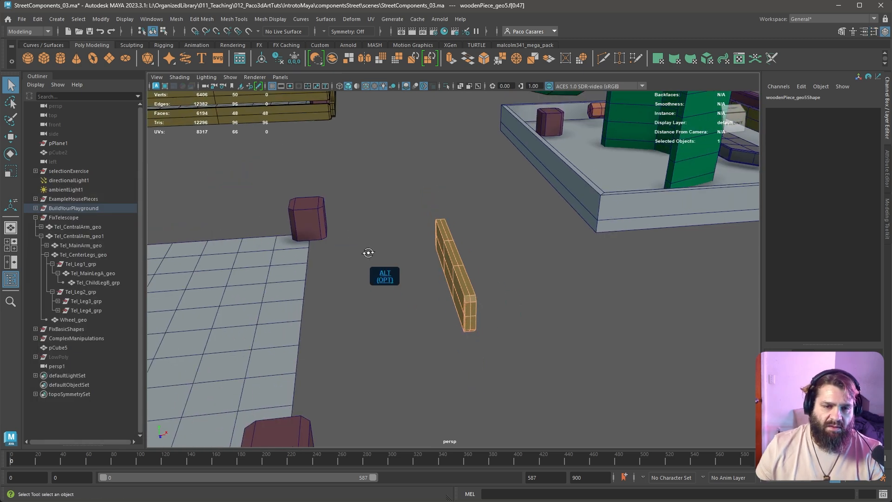
alt+drag(369, 253, 253, 269)
alt+right_drag(360, 277, 420, 312)
alt+drag(420, 312, 611, 251)
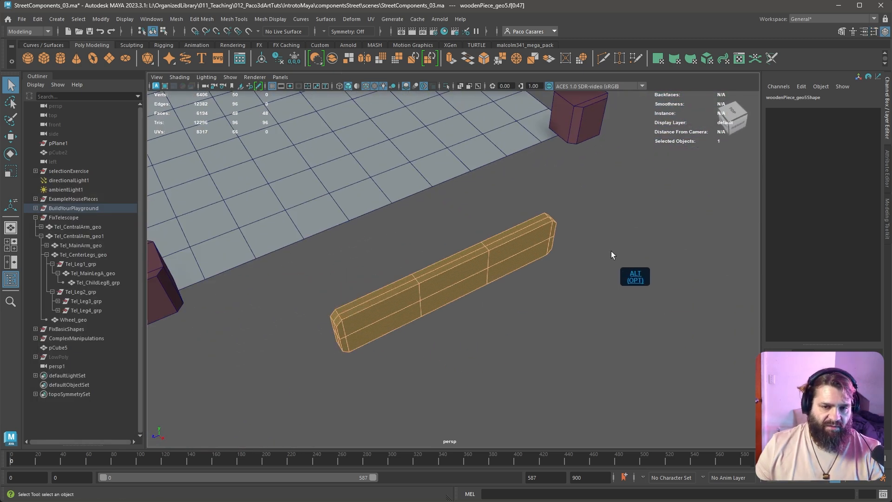
- Select the vertices at one end of the plank and snap them along its length toward the nearest corner post
right_drag(515, 247, 534, 225)
click(578, 300)
right_drag(477, 282, 438, 307)
drag(386, 426, 387, 428)
alt+drag(387, 427, 417, 394)
alt+right_drag(417, 394, 425, 319)
alt+drag(426, 319, 413, 304)
key(w)
key(space)
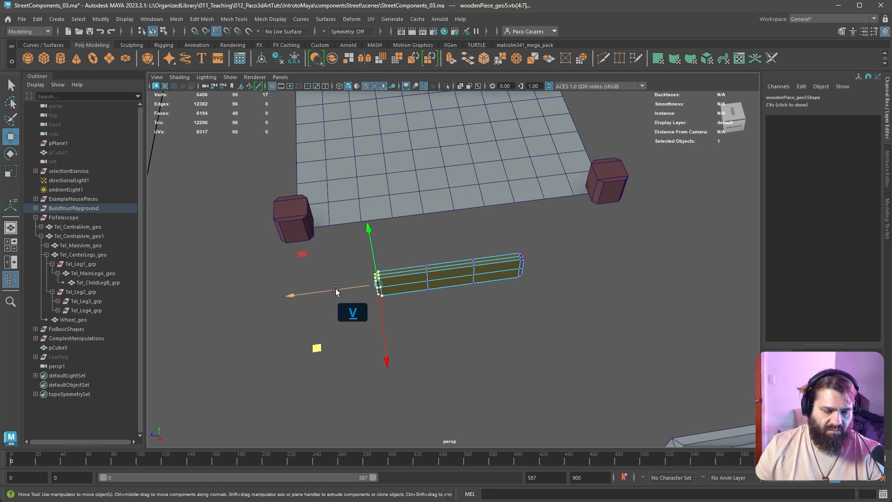
drag(336, 291, 301, 219)
- Extend both plank ends with vertex snapping so its length reaches the outer edges of the two corner posts
drag(509, 245, 546, 282)
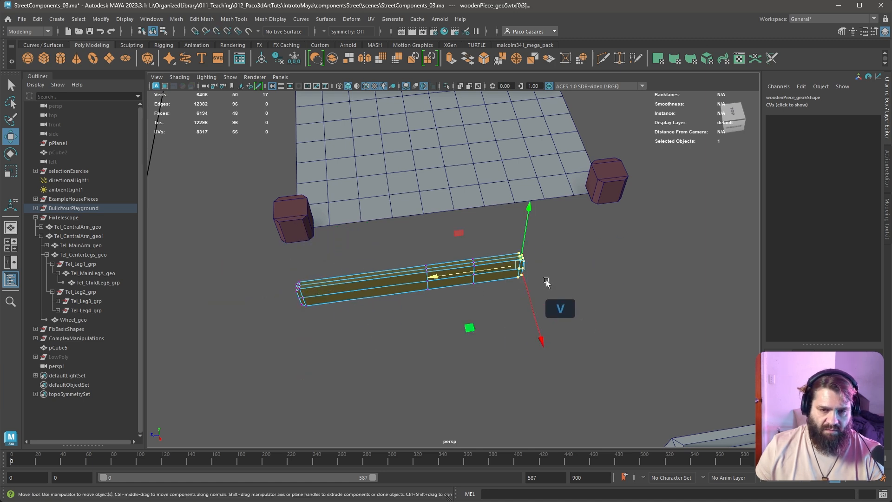
drag(486, 270, 633, 175)
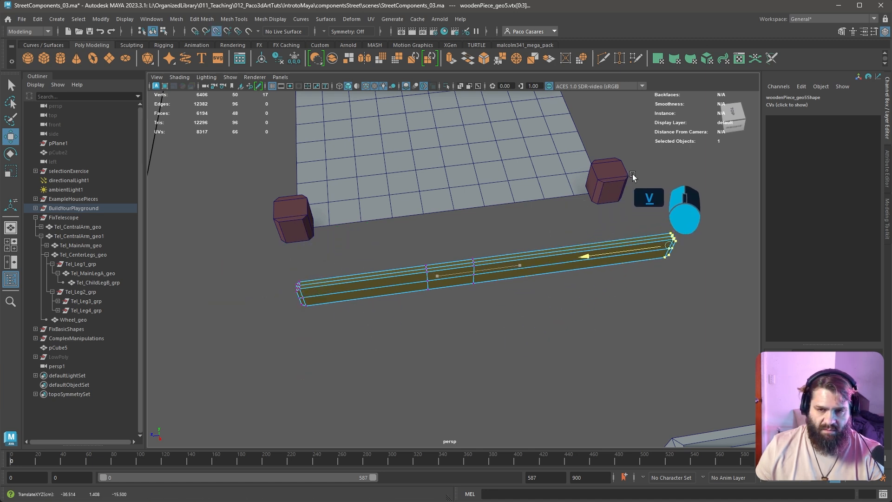
drag(296, 269, 274, 222)
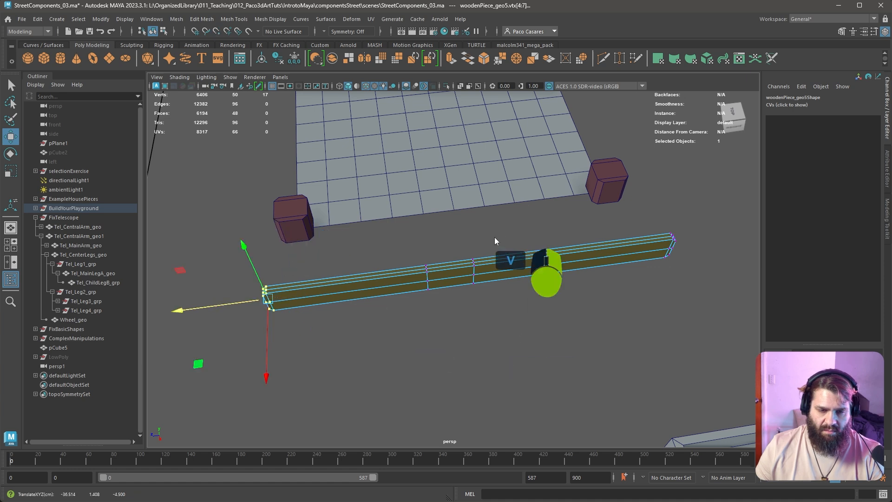
click(488, 288)
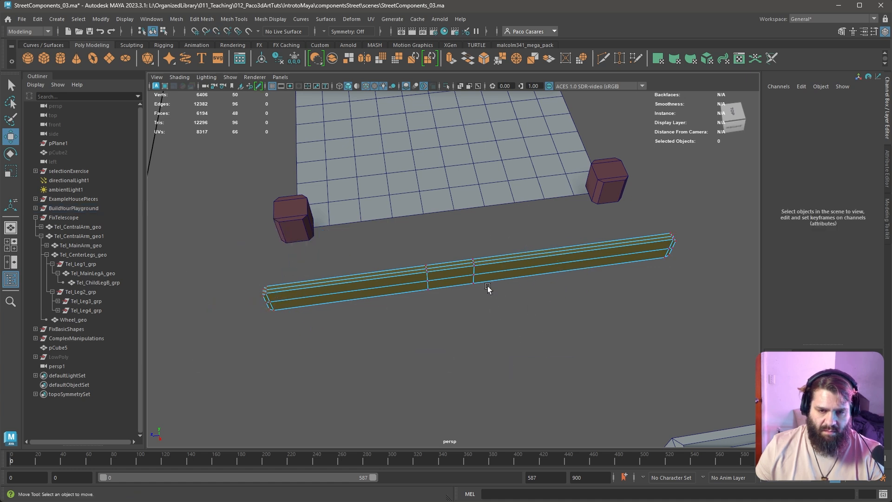
- Return the plank to object mode and move it along X in top view against the corner posts' outer faces
alt+right_drag(523, 284, 474, 290)
key(space)
drag(474, 290, 428, 291)
right_drag(477, 200, 515, 195)
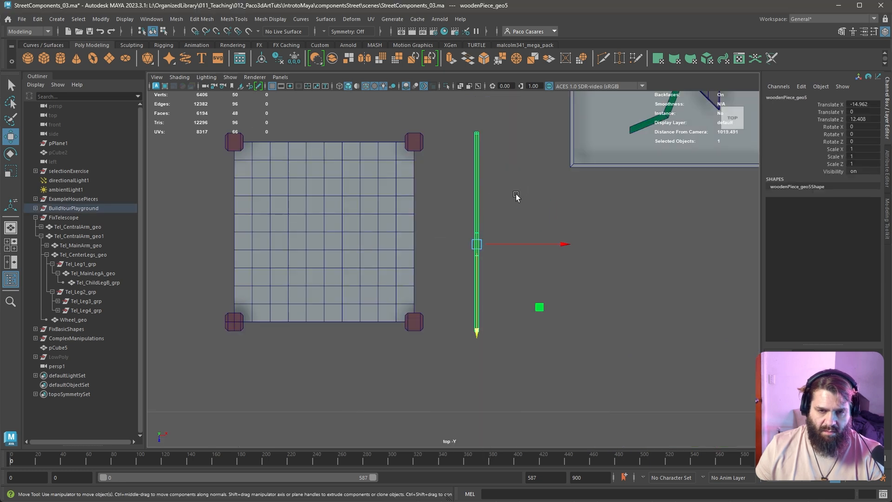
mouse_move(548, 242)
mouse_down()
mouse_move(497, 243)
mouse_move(501, 260)
mouse_move(476, 282)
mouse_move(478, 257)
mouse_move(544, 234)
mouse_up()
- Lower the plank in perspective view to about -1.05 in Y, seating it against the lower part of the posts
key(space)
alt+right_drag(445, 268, 530, 301)
alt+middle_drag(530, 301, 711, 277)
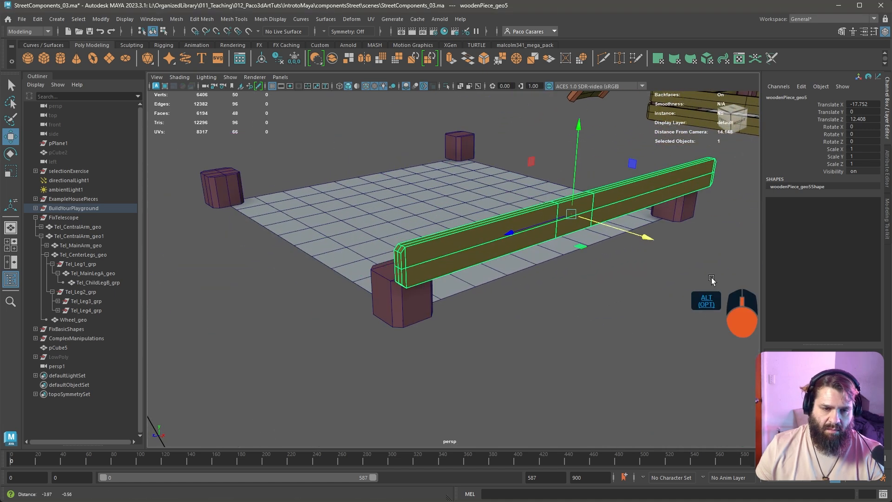
alt+drag(712, 277, 581, 289)
drag(606, 193, 613, 235)
alt+middle_drag(596, 229, 533, 289)
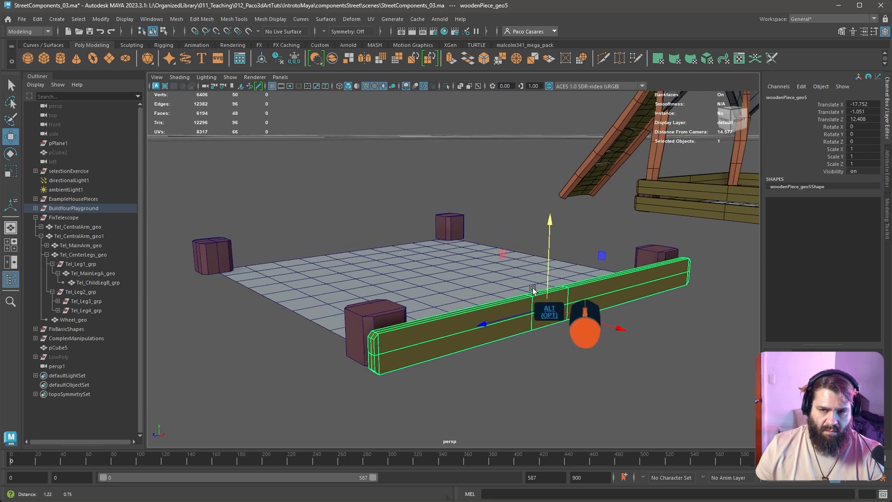
- Duplicate the plank directly above the original and combine both planks into one object
shift+drag(547, 283, 540, 221)
click(614, 355)
shift+click(562, 310)
shift+click(494, 281)
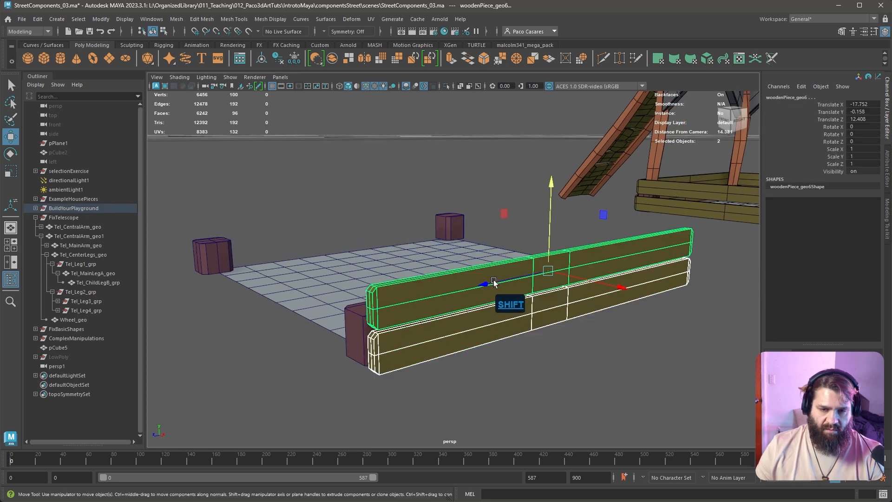
shift+right_drag(494, 282, 478, 479)
- Duplicate the combined plank pair across the platform along X to the opposite side's corner posts
mouse_move(639, 304)
shift+mouse_down()
mouse_move(572, 319)
mouse_move(404, 289)
mouse_move(376, 258)
mouse_move(459, 288)
shift+mouse_up()
key(f)
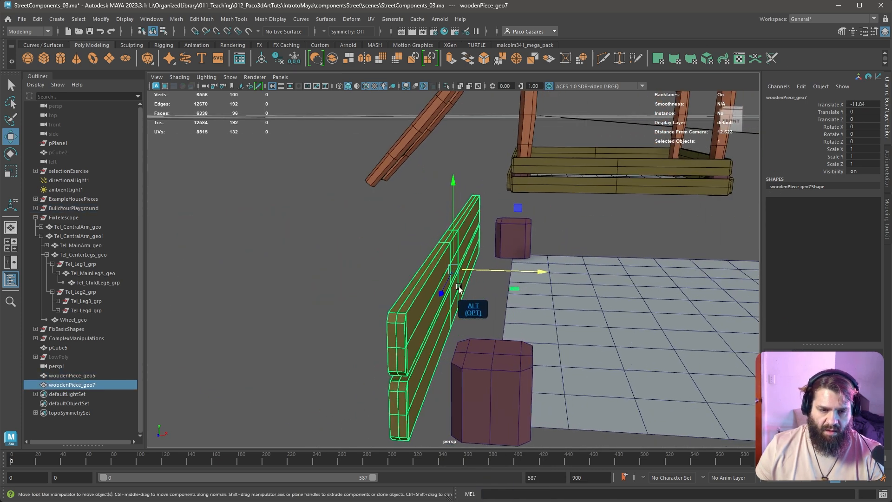
scroll(459, 288, down, 2)
alt+middle_drag(459, 288, 454, 261)
- Duplicate the plank pair toward the platform's adjacent side and rotate the copy 90 degrees about Y with rotation snapping
mouse_move(510, 246)
mouse_down()
mouse_move(541, 251)
mouse_move(530, 244)
mouse_move(503, 278)
mouse_move(547, 262)
mouse_move(711, 273)
mouse_move(684, 281)
mouse_up()
key(e)
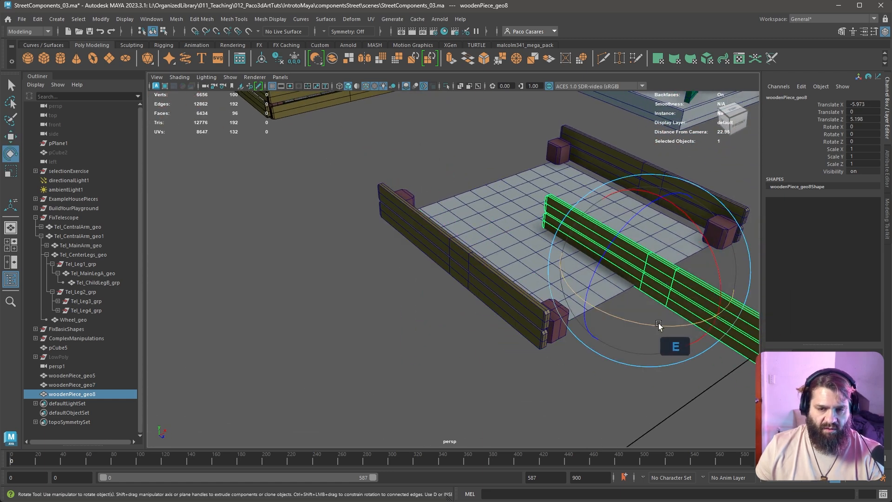
key(j)
mouse_move(655, 326)
mouse_down()
mouse_move(716, 327)
mouse_move(701, 330)
mouse_up()
alt+middle_drag(687, 324, 403, 340)
alt+right_drag(403, 339, 556, 363)
key(w)
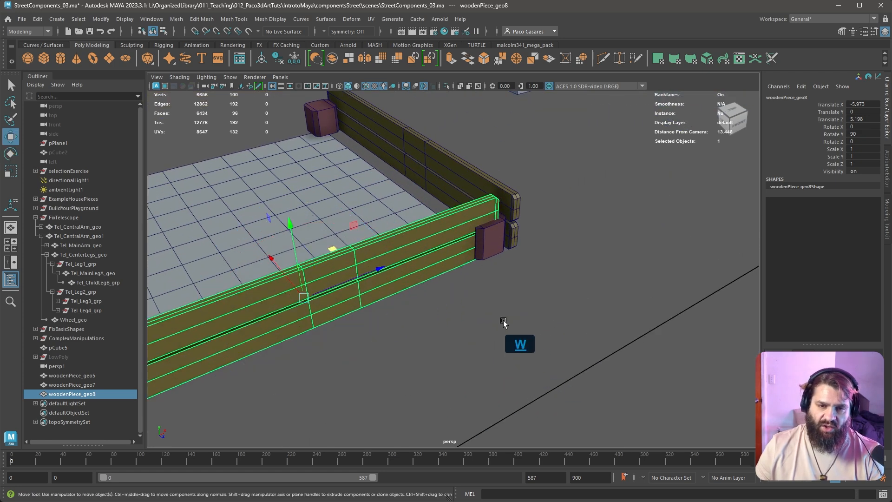
- Slide the rotated plank pair against the side's corner posts, at about X -5.76 and Z 5.49
drag(338, 283, 355, 280)
alt+right_drag(355, 280, 466, 282)
alt+drag(465, 282, 430, 297)
drag(513, 247, 504, 250)
drag(440, 243, 520, 355)
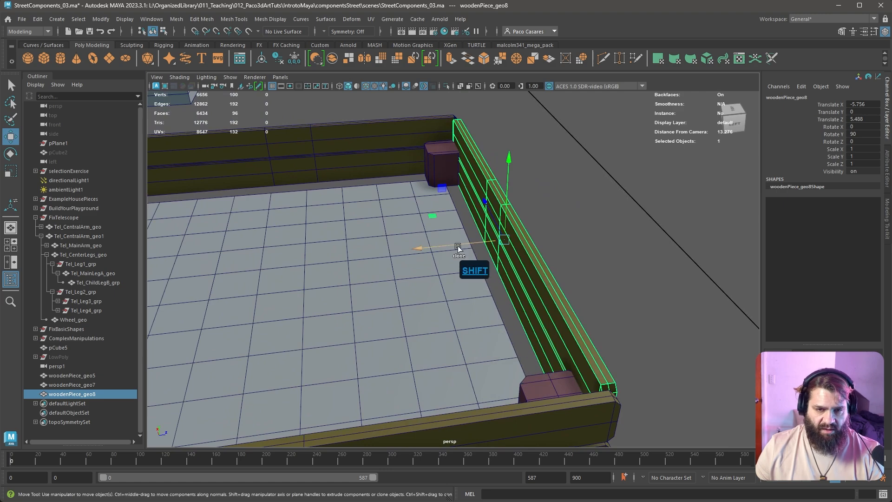
- Duplicate the rotated plank pair across the platform along X to close the open side of the border
shift+drag(458, 247, 211, 273)
alt+middle_drag(254, 328, 474, 279)
scroll(474, 260, down, 2)
mouse_move(471, 224)
mouse_down()
mouse_move(256, 267)
mouse_move(242, 280)
mouse_move(337, 279)
mouse_up()
click(241, 282)
scroll(239, 281, down, 3)
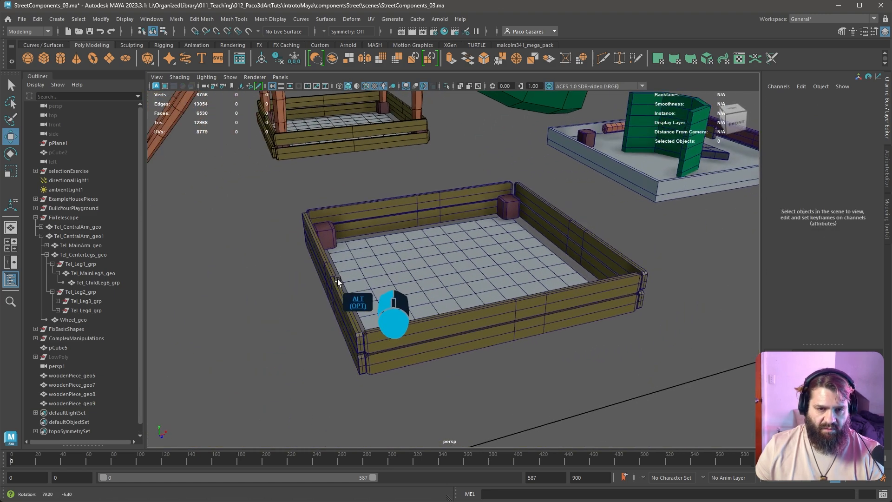
- Compare the completed plank border with the reference playground tower, examining its base, upright pillars and deck
alt+middle_drag(340, 278, 425, 337)
alt+drag(345, 310, 362, 286)
alt+middle_drag(348, 280, 402, 358)
alt+drag(446, 320, 444, 322)
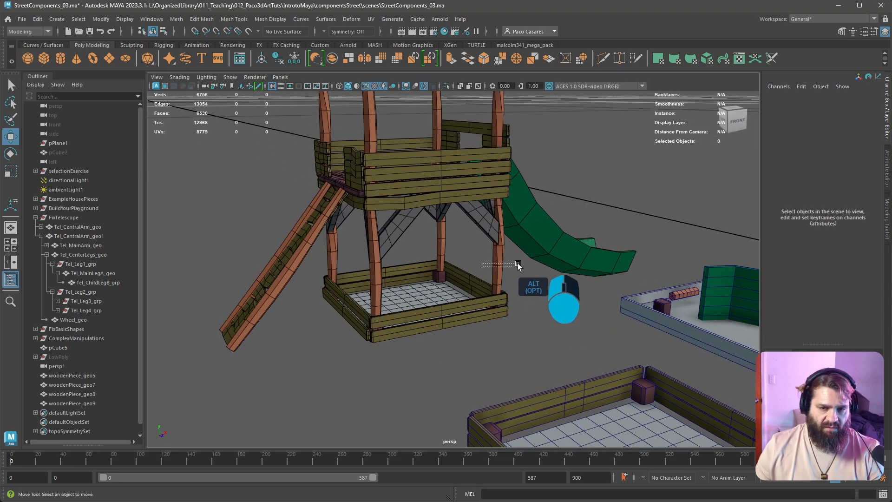
drag(518, 264, 530, 267)
alt+drag(549, 309, 478, 275)
alt+middle_drag(525, 279, 399, 269)
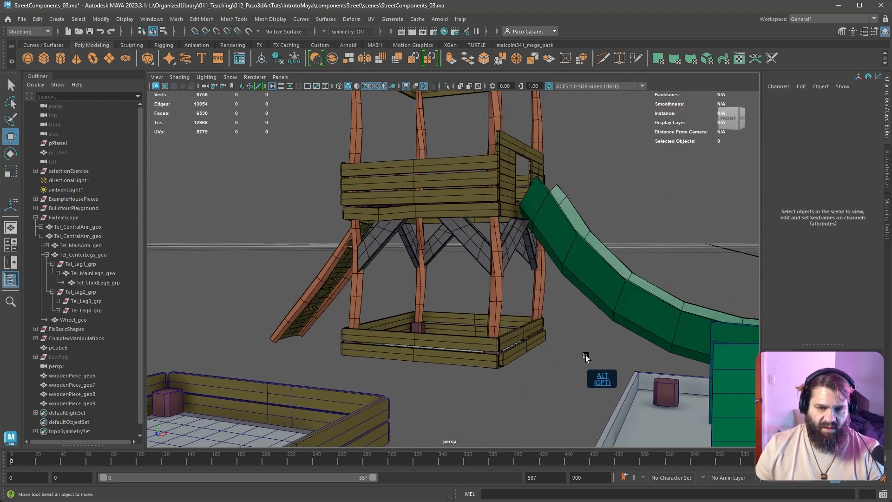
scroll(585, 355, down, 4)
alt+drag(446, 320, 459, 336)
- Duplicate the round pillar from the parts tray and place the copy beside the new platform, at about X -32.96 and Z -7.26
click(460, 334)
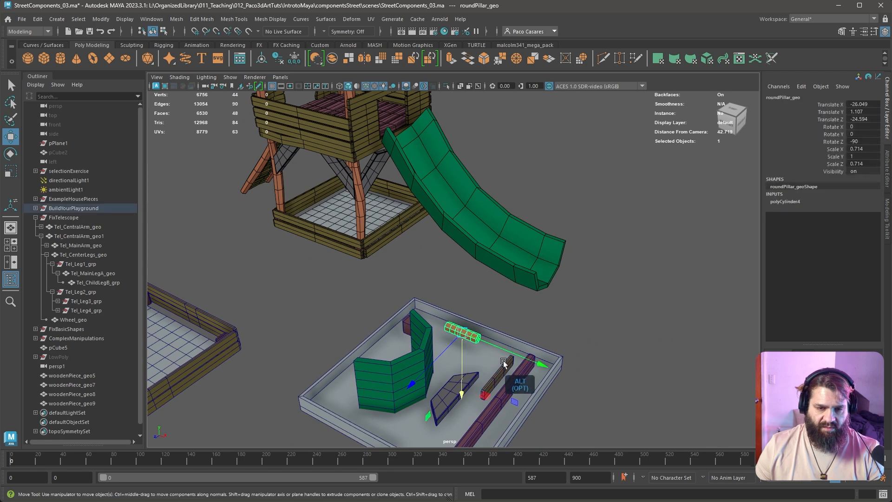
alt+drag(504, 363, 541, 321)
alt+middle_drag(554, 304, 510, 268)
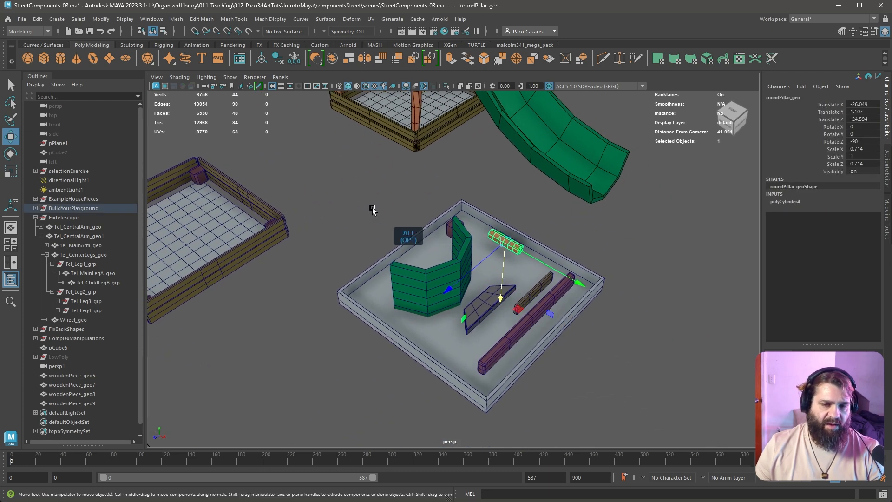
drag(371, 209, 639, 395)
click(602, 382)
click(498, 243)
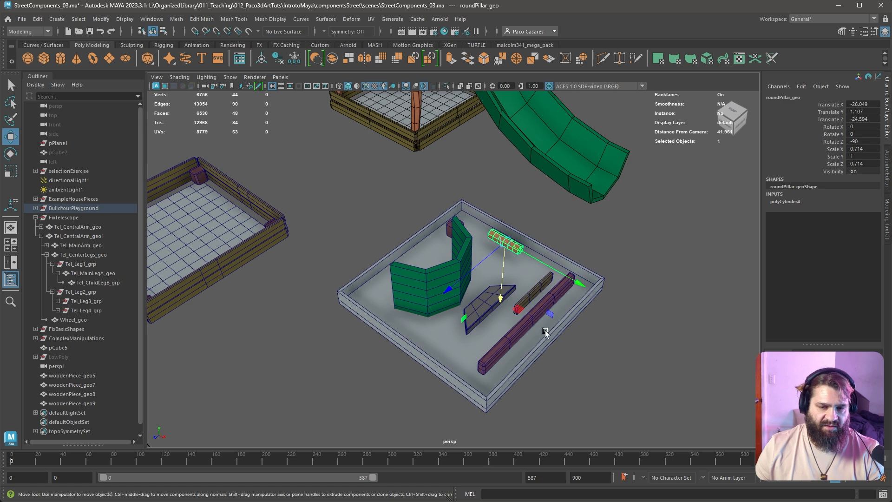
mouse_move(519, 312)
shift+mouse_down()
mouse_move(662, 382)
mouse_move(253, 408)
shift+mouse_up()
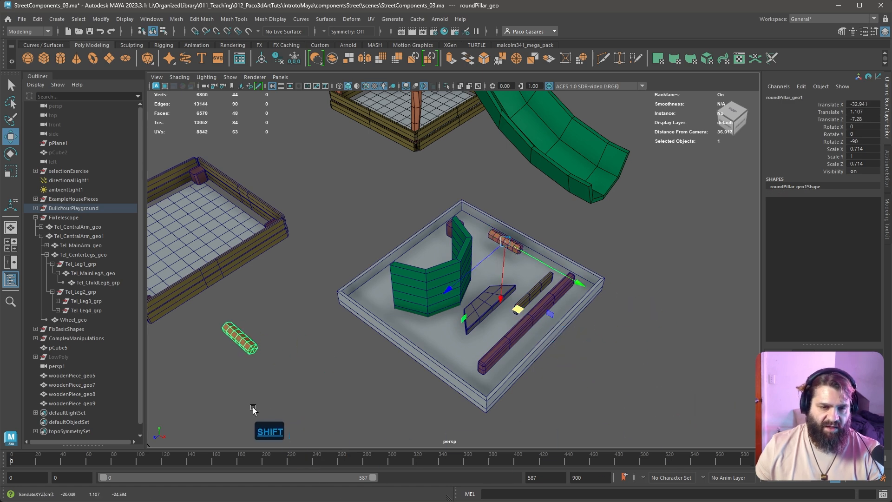
mouse_move(251, 386)
alt+middle_down()
mouse_move(420, 360)
mouse_move(467, 309)
mouse_move(479, 281)
mouse_move(487, 287)
mouse_move(438, 380)
mouse_move(435, 318)
mouse_move(448, 349)
mouse_move(428, 368)
mouse_move(428, 349)
alt+middle_up()
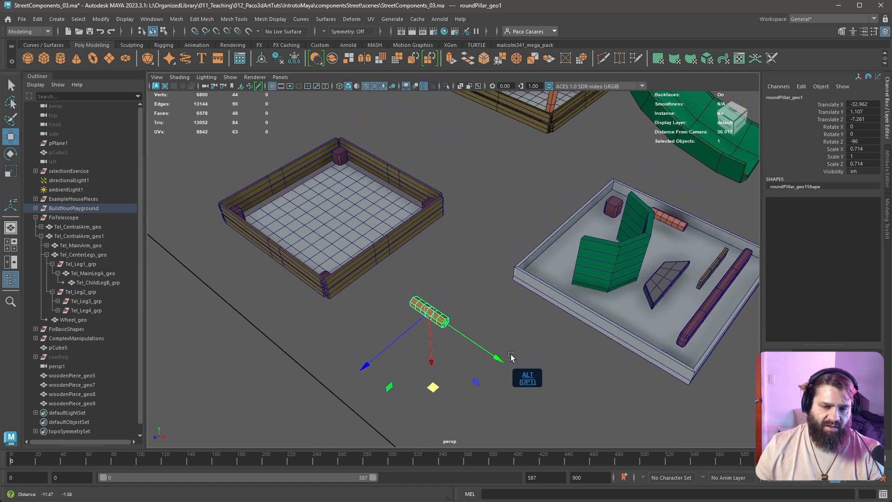
alt+middle_drag(511, 357, 465, 363)
alt+middle_drag(606, 167, 397, 358)
alt+middle_drag(601, 170, 441, 356)
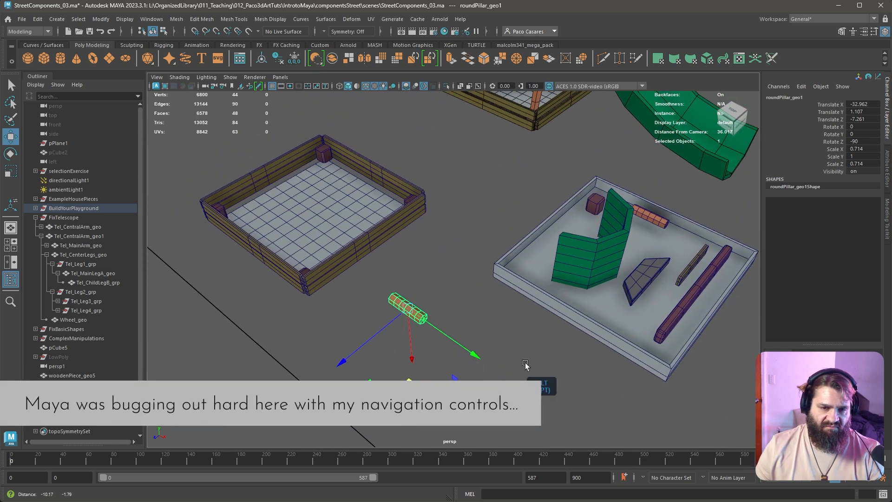
alt+drag(526, 365, 505, 371)
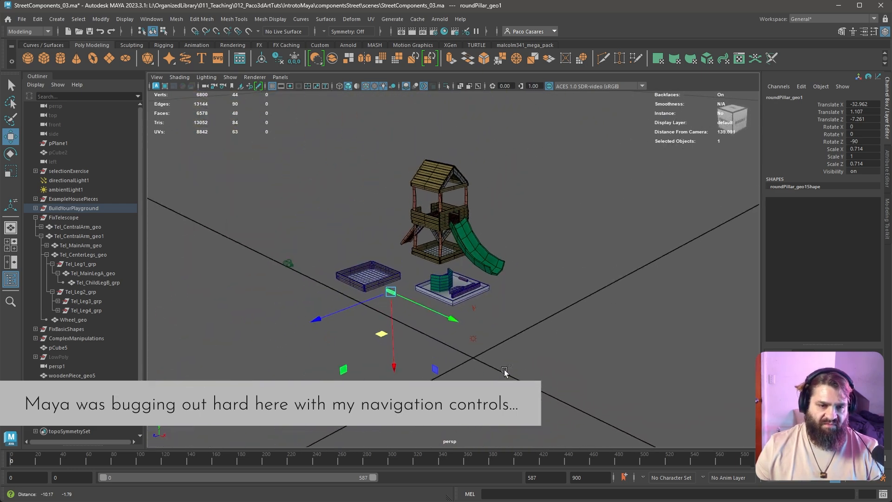
scroll(505, 371, up, 6)
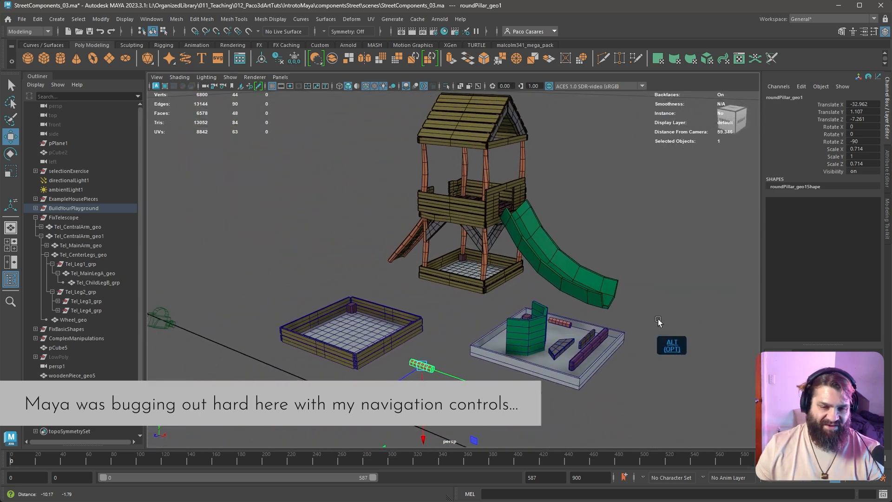
alt+drag(659, 320, 672, 287)
scroll(671, 285, down, 5)
scroll(672, 285, up, 5)
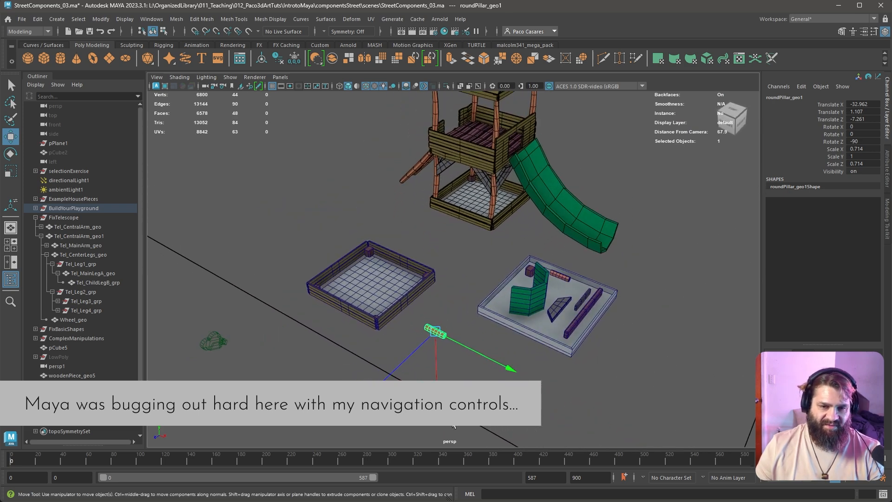
- Move the pillar copy to the platform corner nearest the tray, at about X -39.01 and Z -15.27
alt+drag(456, 411, 420, 364)
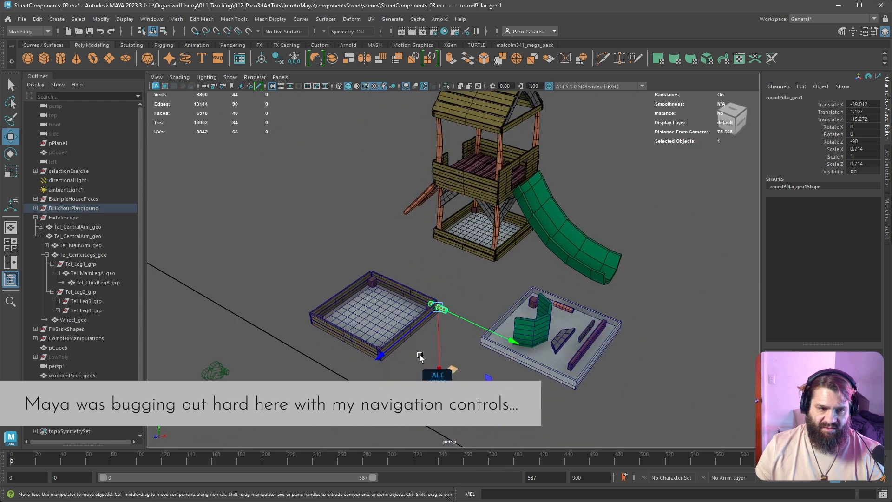
click(12, 89)
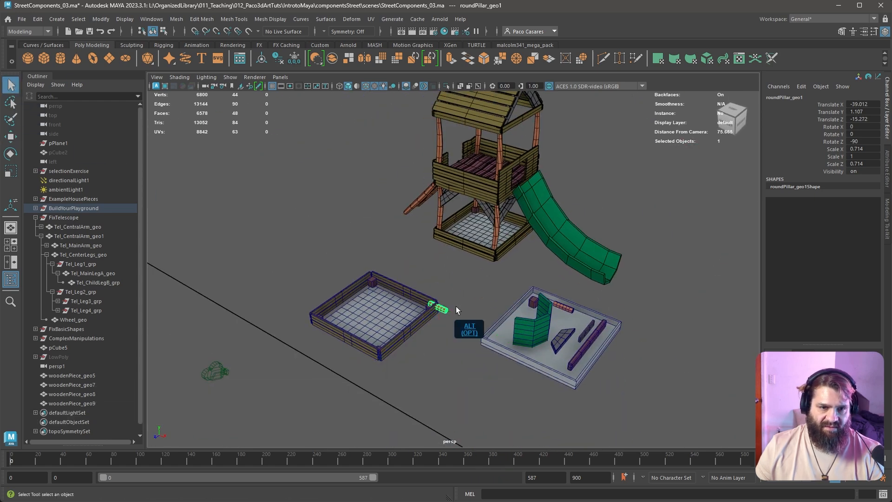
alt+drag(456, 307, 459, 305)
key(f)
scroll(463, 356, down, 5)
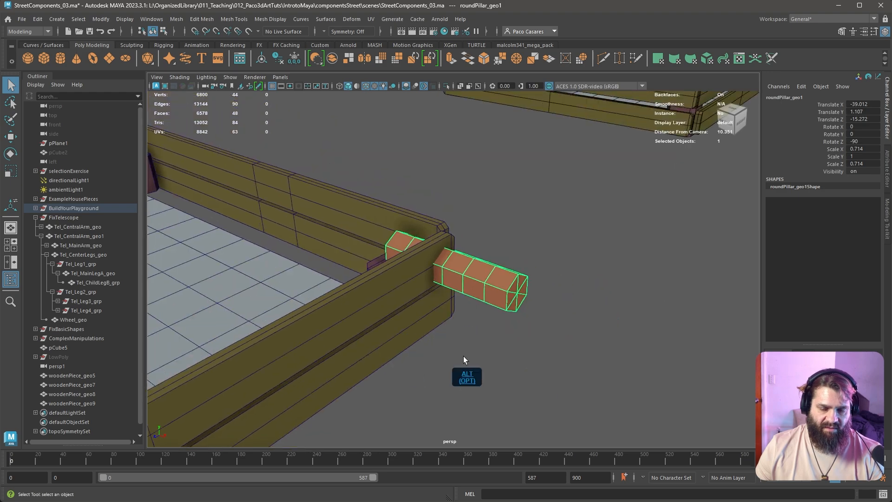
alt+drag(464, 356, 490, 313)
- Stand the pillar copy upright by setting its Z rotation to 0 with rotation snapping
key(w)
key(e)
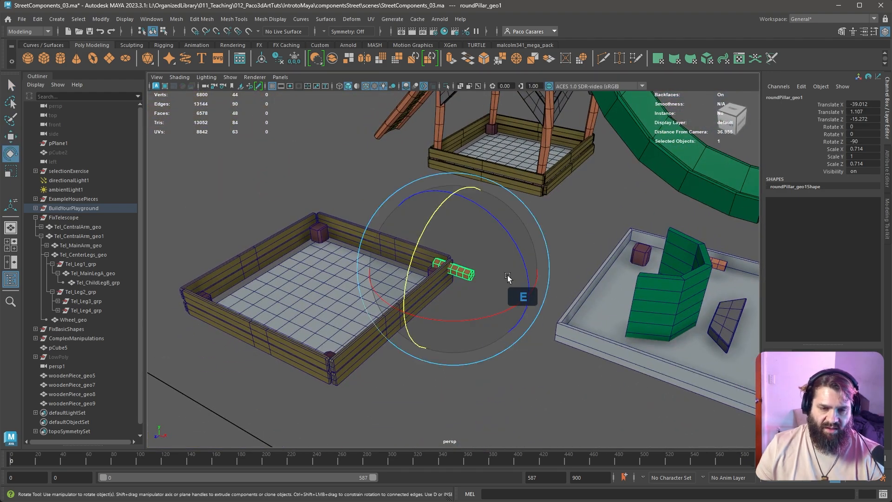
key(j)
drag(522, 260, 479, 200)
alt+middle_drag(560, 198, 465, 283)
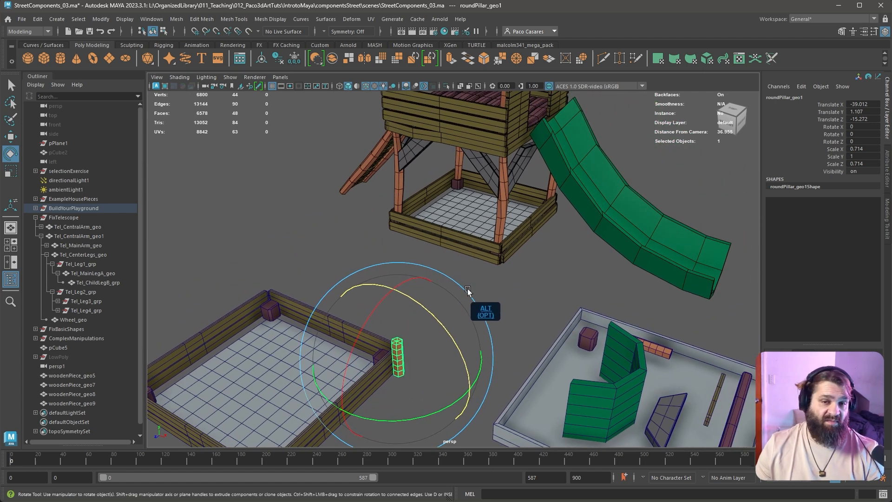
- Lengthen the upright pillar along its height and stand it on the corner post, at about X -40.23, Y 7.11, Z -15.07
key(w)
key(r)
drag(397, 347, 398, 65)
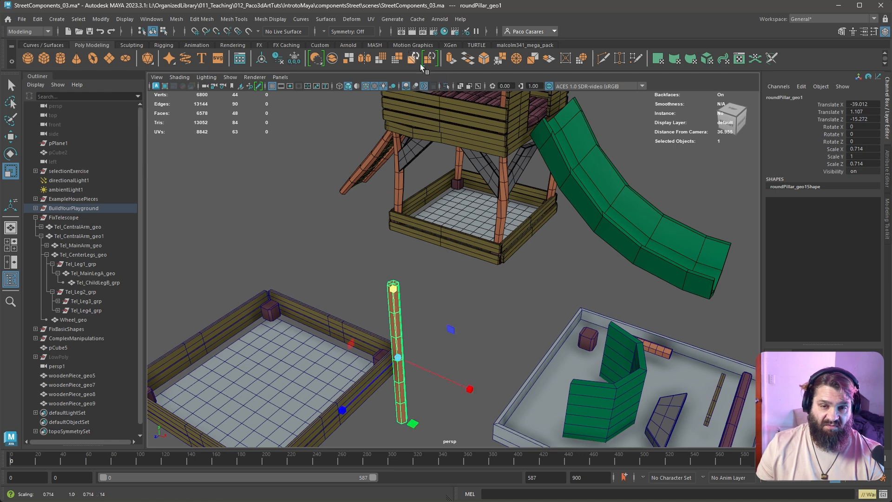
drag(465, 388, 404, 396)
drag(327, 379, 323, 381)
drag(370, 304, 377, 228)
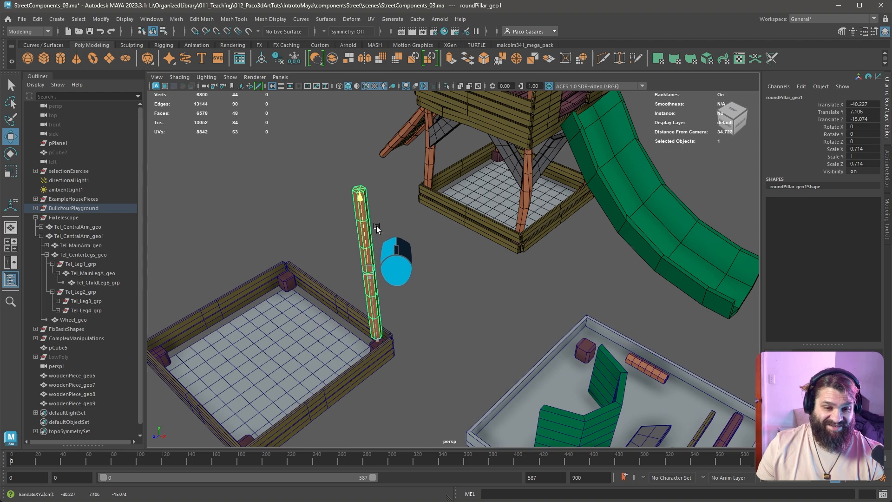
- Raise the pillar to about 9.57 in Y and try to place its pivot at its lower end
alt+drag(466, 273, 461, 333)
alt+middle_drag(462, 334, 481, 314)
drag(464, 213, 449, 344)
alt+middle_drag(502, 319, 533, 286)
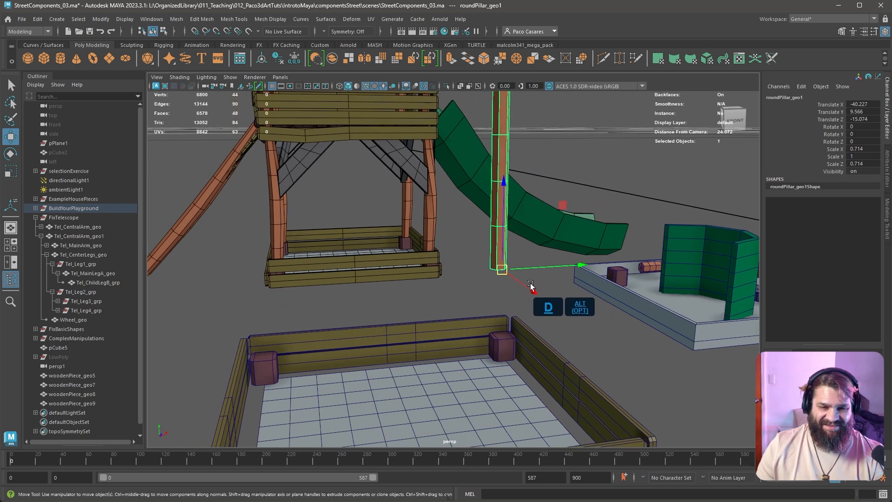
alt+right_drag(533, 286, 594, 320)
alt+middle_drag(577, 244, 574, 254)
alt+right_drag(573, 255, 513, 304)
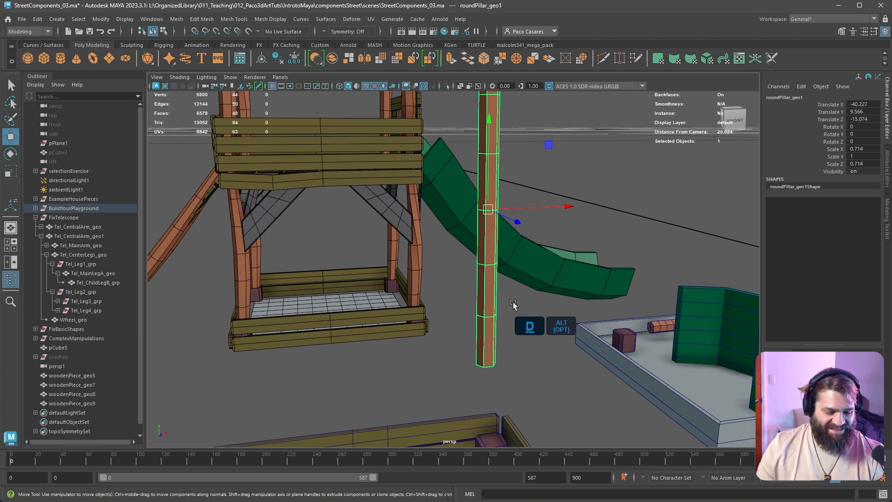
- Raise the pillar to about 10.58 in Y and snap its pivot to the centre vertex of its lower end
middle_drag(484, 174, 509, 140)
key(d)
key(v)
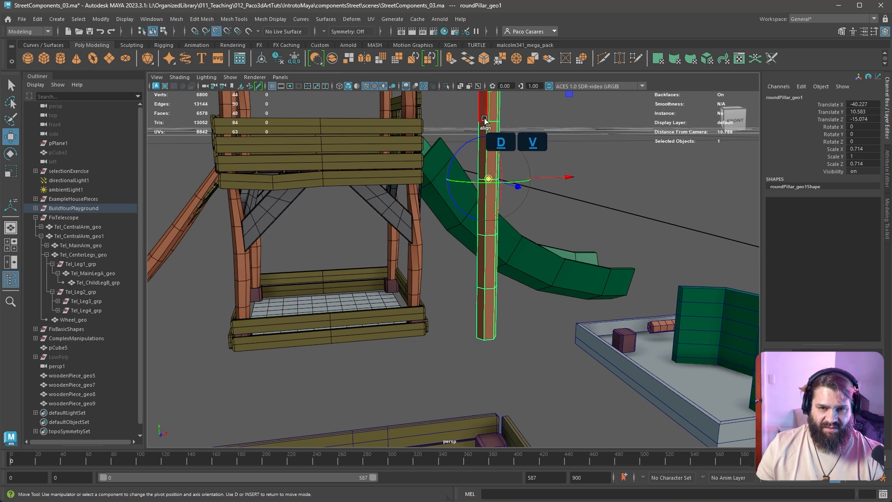
middle_drag(488, 116, 503, 222)
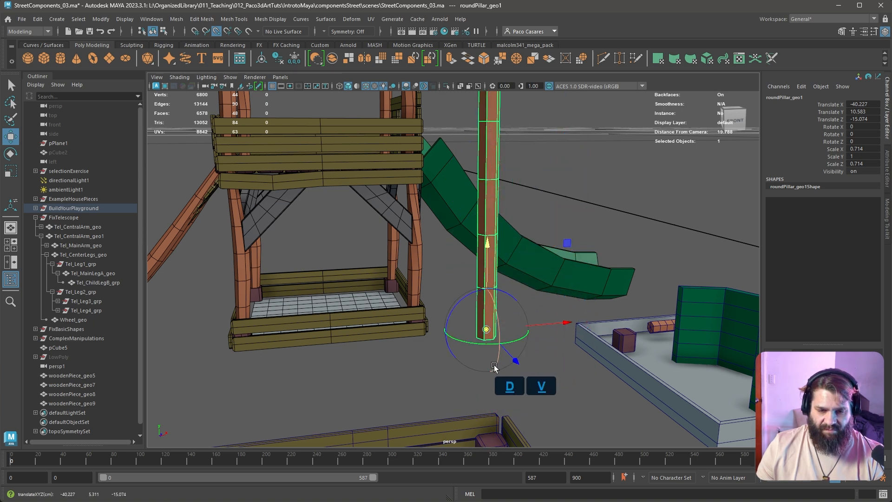
- Lower the pillar onto the corner post at about 6.84 in Y and shift it to about X -39.89, Z -14.88
middle_drag(486, 296, 511, 298)
alt+drag(511, 297, 446, 355)
alt+middle_drag(446, 356, 453, 322)
alt+right_drag(453, 322, 524, 317)
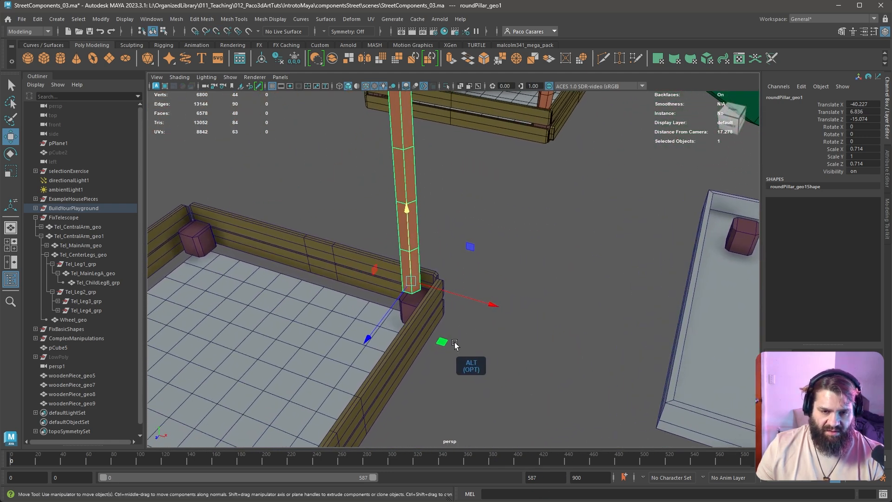
drag(454, 344, 453, 350)
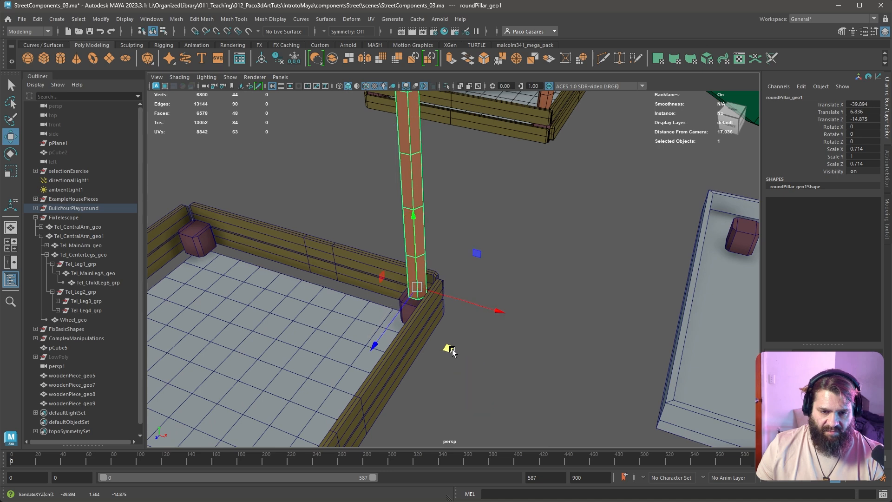
- Shorten the pillar along Y from its base pivot, using the height of the reference tower's deck as a guide
alt+right_drag(453, 349, 493, 378)
alt+drag(493, 377, 489, 344)
alt+middle_drag(489, 344, 493, 365)
alt+drag(534, 274, 554, 281)
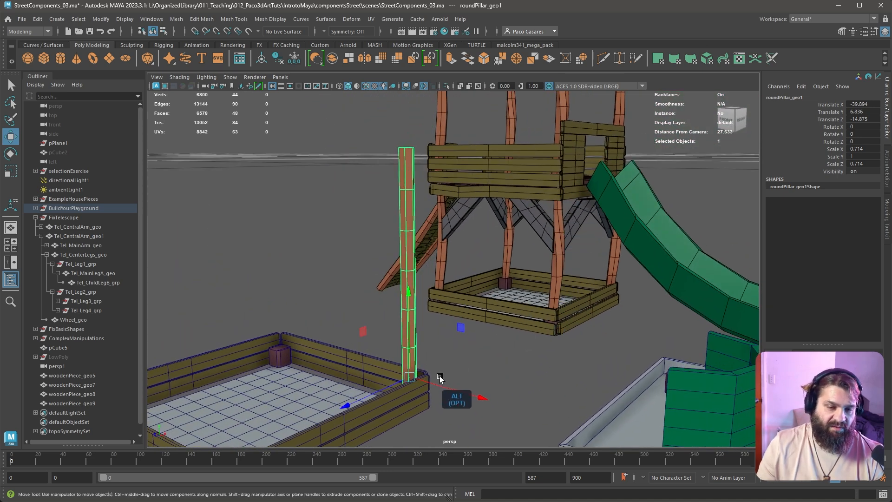
key(e)
key(r)
drag(409, 300, 408, 300)
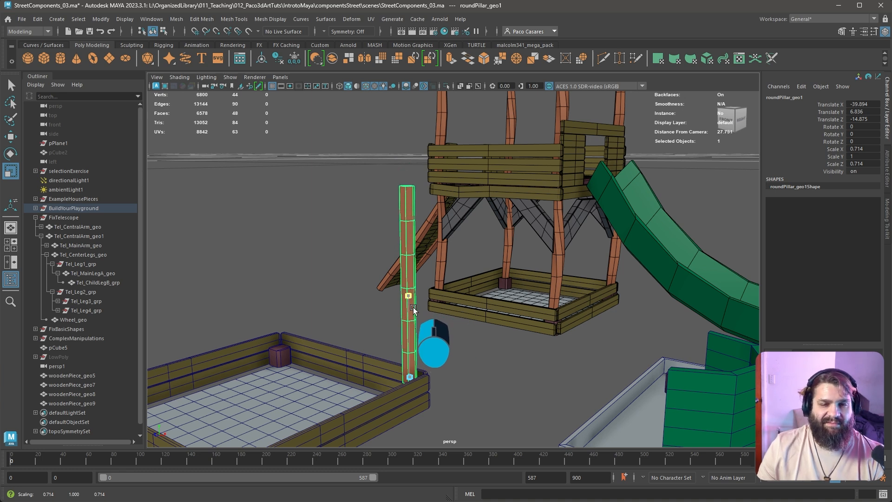
drag(413, 308, 412, 311)
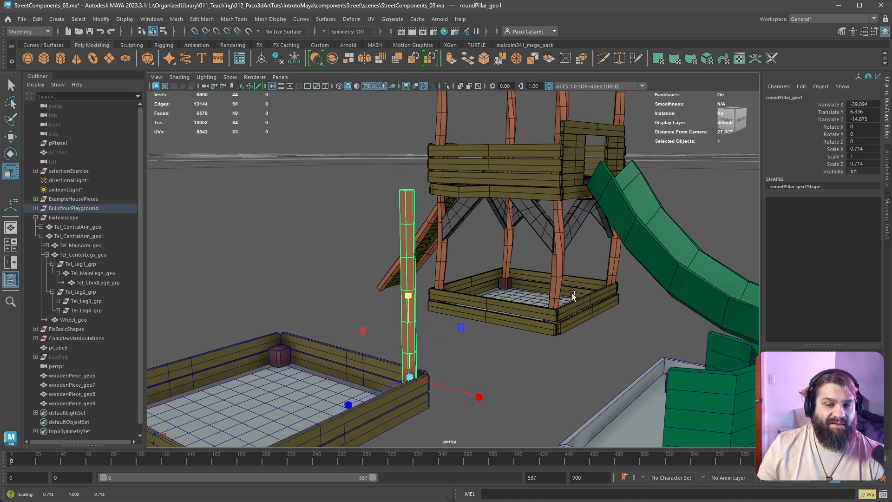
- Select the pillar's top vertices and enable soft selection with a falloff reaching down most of the pillar
right_click(405, 196)
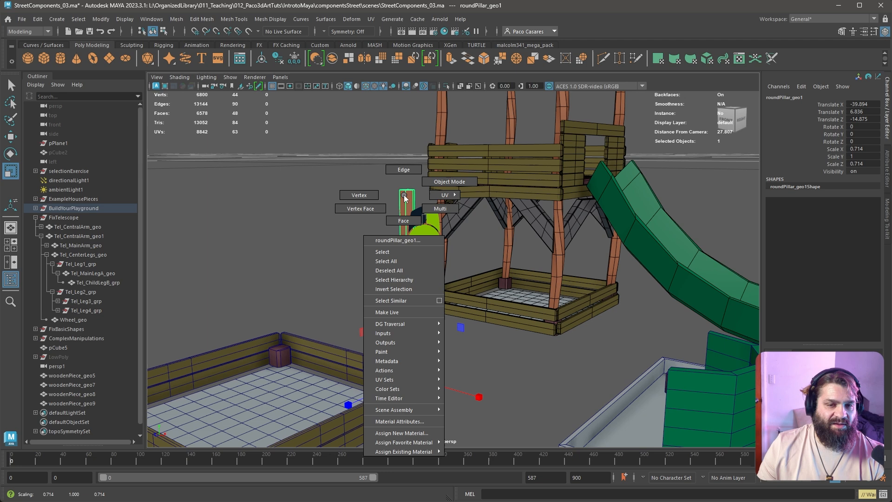
click(351, 195)
drag(378, 158, 474, 210)
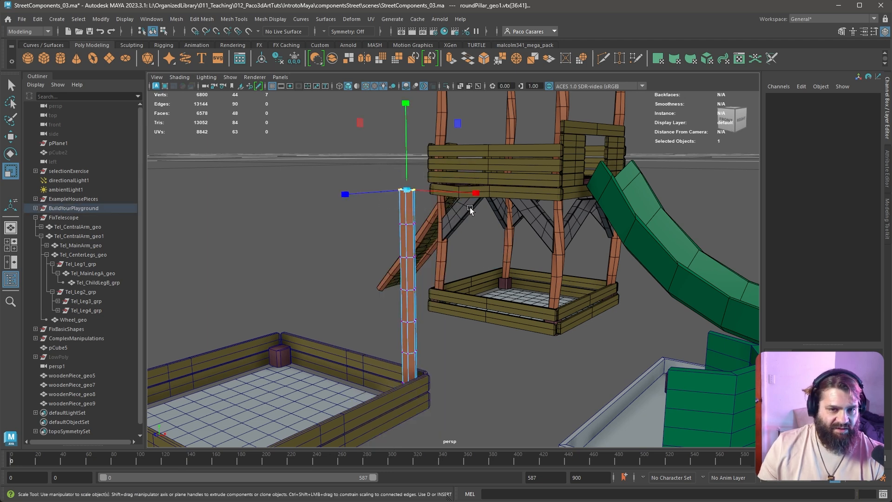
alt+right_drag(344, 187, 434, 253)
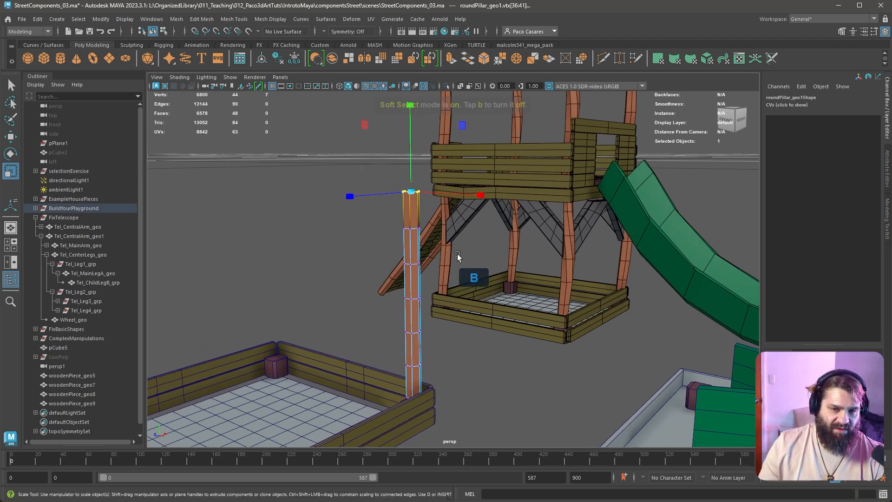
key(b)
drag(462, 242, 640, 302)
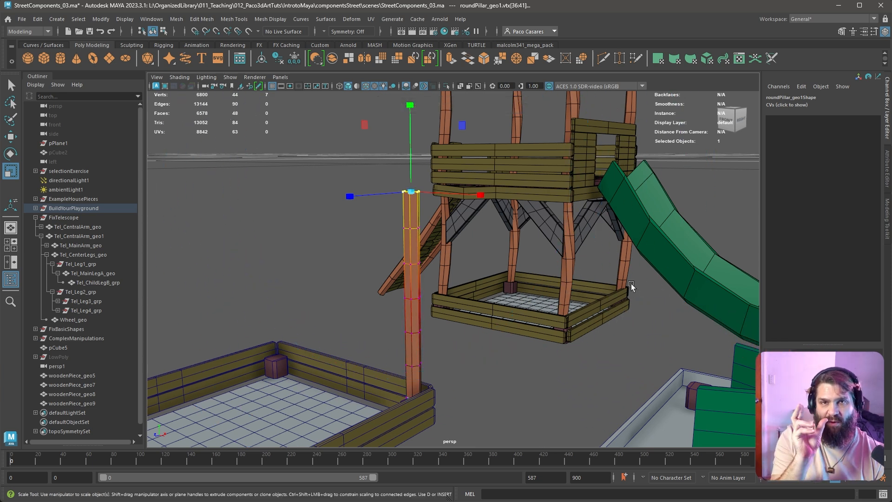
- Twist the soft-selected top vertices of the pillar around the vertical axis to give the wood an irregular shape
key(e)
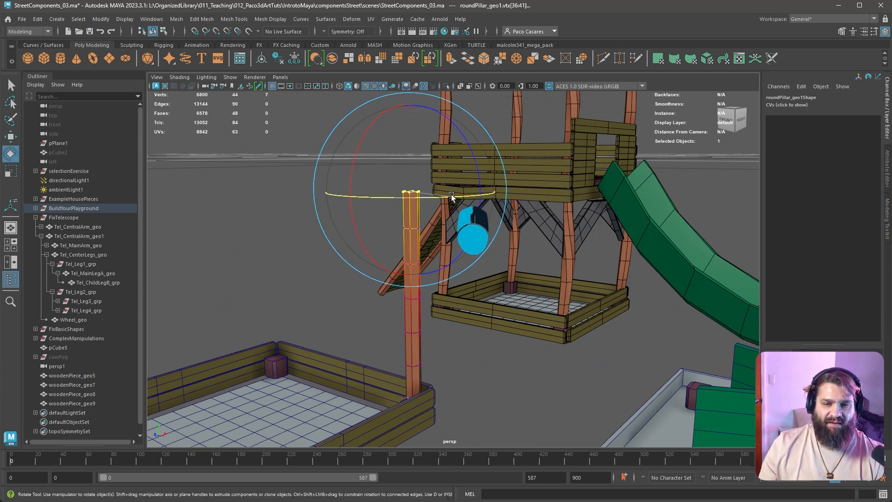
mouse_move(452, 195)
mouse_down()
mouse_move(441, 211)
mouse_move(681, 205)
mouse_move(428, 156)
mouse_move(498, 210)
mouse_move(277, 204)
mouse_move(355, 205)
mouse_move(333, 207)
mouse_up()
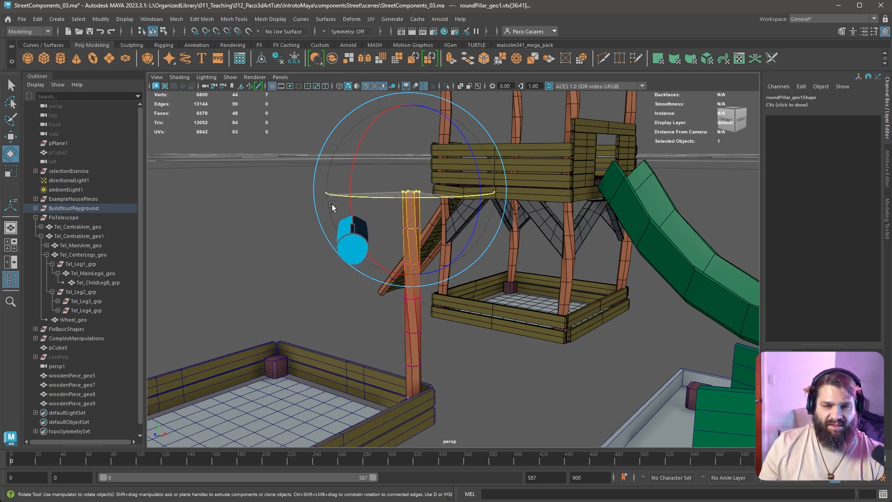
mouse_move(448, 196)
mouse_down()
mouse_move(373, 201)
mouse_move(556, 278)
mouse_move(484, 303)
mouse_move(584, 315)
mouse_up()
- Select the ring of vertices around the pillar's middle and scale it to vary the thickness like the reference pillars
alt+middle_drag(545, 304, 581, 298)
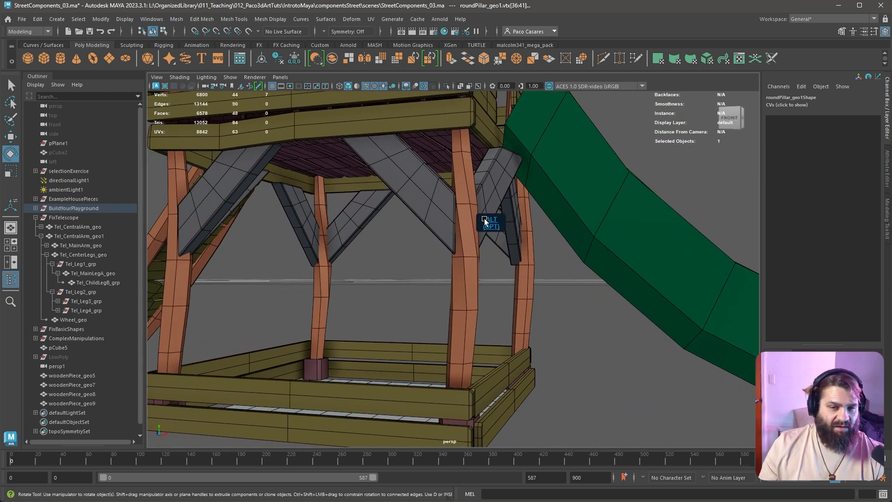
alt+right_drag(543, 350, 405, 318)
alt+middle_drag(405, 319, 444, 288)
alt+drag(445, 288, 424, 332)
drag(337, 255, 467, 281)
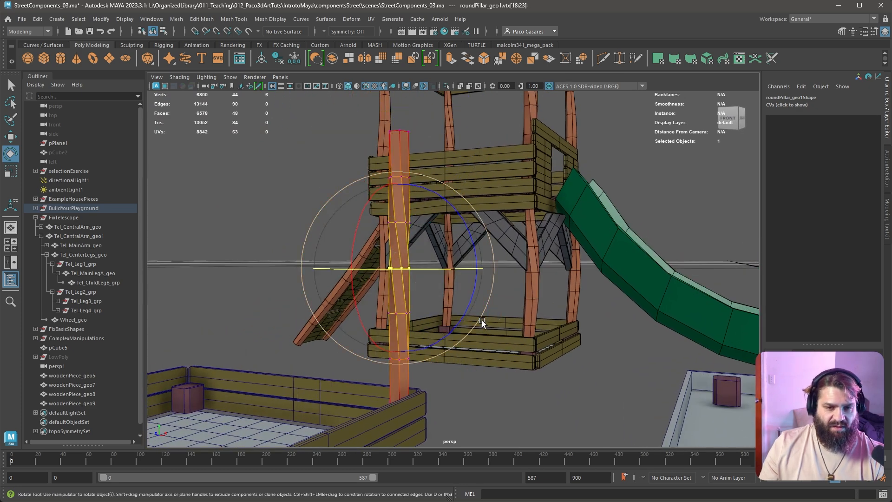
key(r)
drag(399, 268, 460, 415)
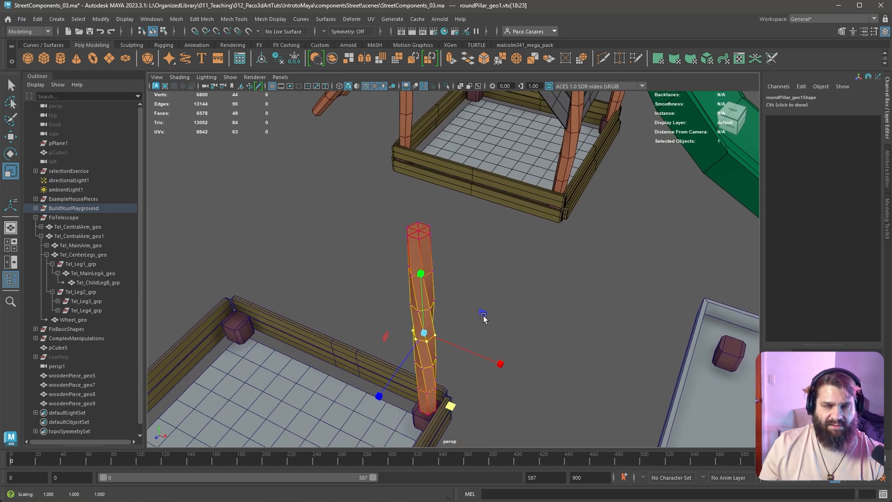
- Duplicate the pillar along X to about -49.81, and copy both pillars along Z to about -5.11 to fill all four corners
right_drag(418, 252, 455, 228)
scroll(484, 302, down, 5)
alt+middle_drag(492, 346, 513, 379)
alt+middle_drag(550, 245, 539, 230)
shift+drag(544, 374, 395, 342)
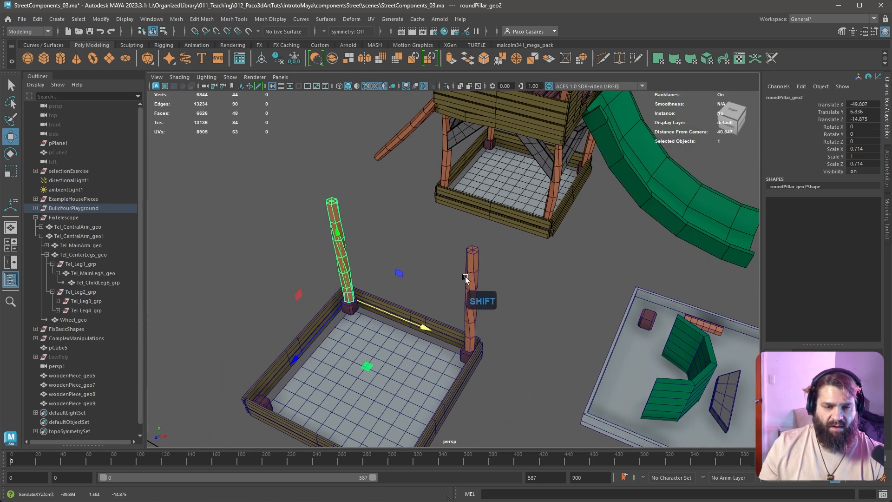
shift+click(470, 279)
mouse_move(504, 302)
alt+mouse_down()
mouse_move(439, 322)
mouse_move(345, 327)
mouse_move(243, 318)
mouse_move(241, 330)
alt+mouse_up()
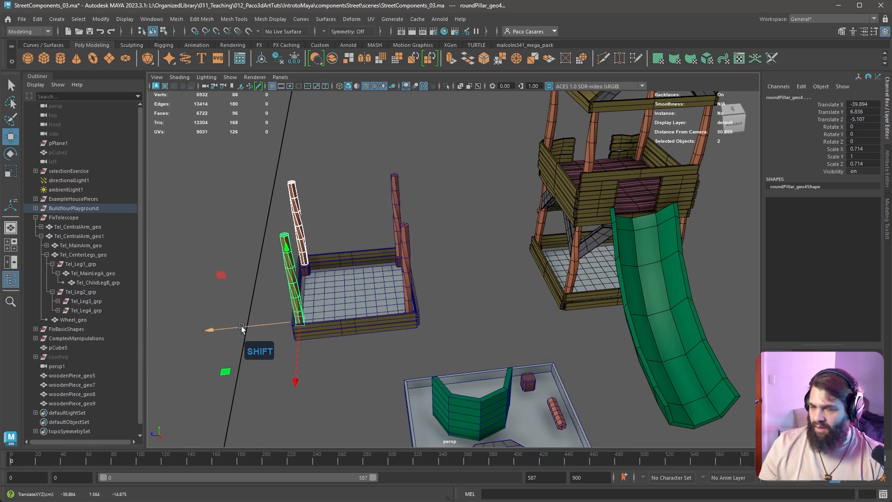
- Examine how the reference tower's deck beams, railings and braces sit on its support pillars
alt+drag(241, 326, 386, 334)
alt+right_drag(386, 333, 573, 250)
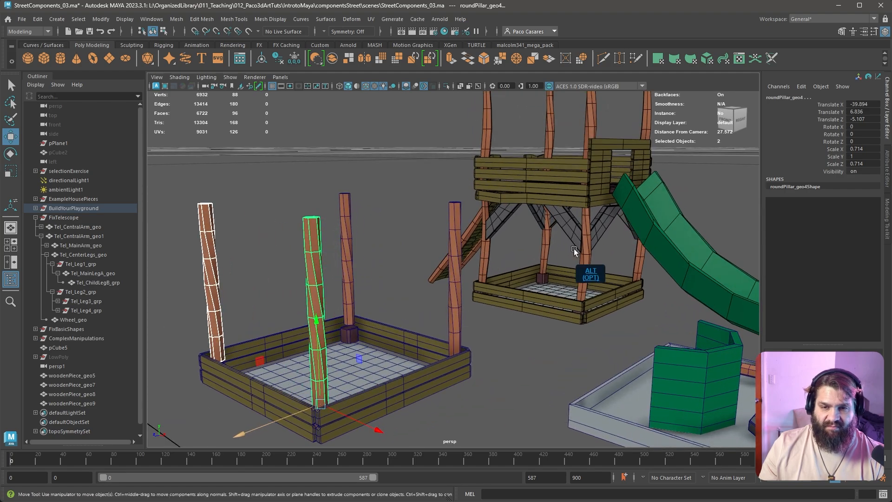
alt+drag(502, 267, 636, 281)
alt+middle_drag(445, 272, 557, 297)
alt+right_drag(465, 304, 550, 337)
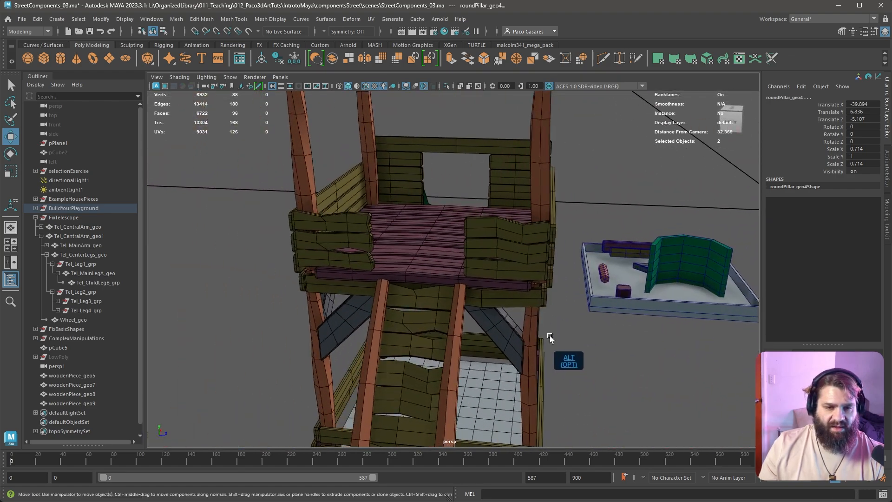
alt+drag(550, 337, 534, 229)
alt+drag(591, 275, 534, 277)
alt+middle_drag(589, 370, 579, 270)
alt+middle_drag(582, 349, 474, 214)
alt+right_drag(520, 237, 428, 251)
click(500, 331)
alt+middle_drag(494, 283, 576, 353)
alt+drag(422, 310, 517, 315)
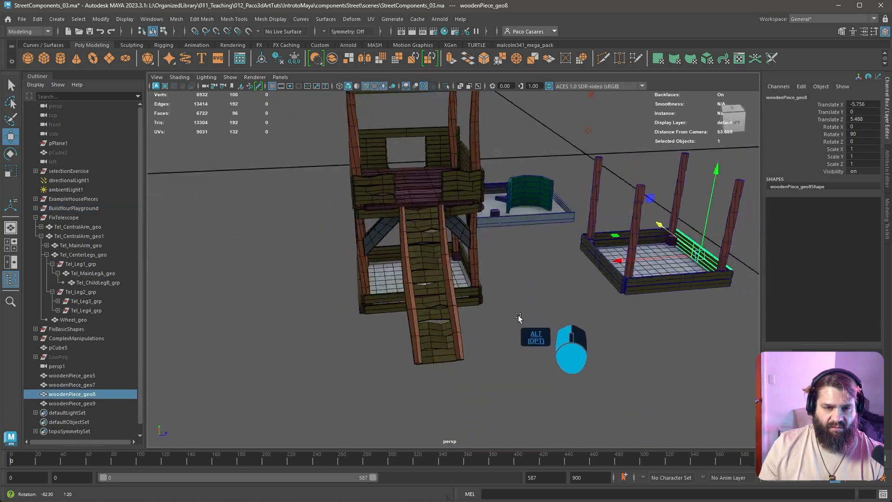
alt+right_drag(433, 295, 486, 291)
alt+middle_drag(446, 228, 551, 319)
alt+drag(551, 319, 475, 288)
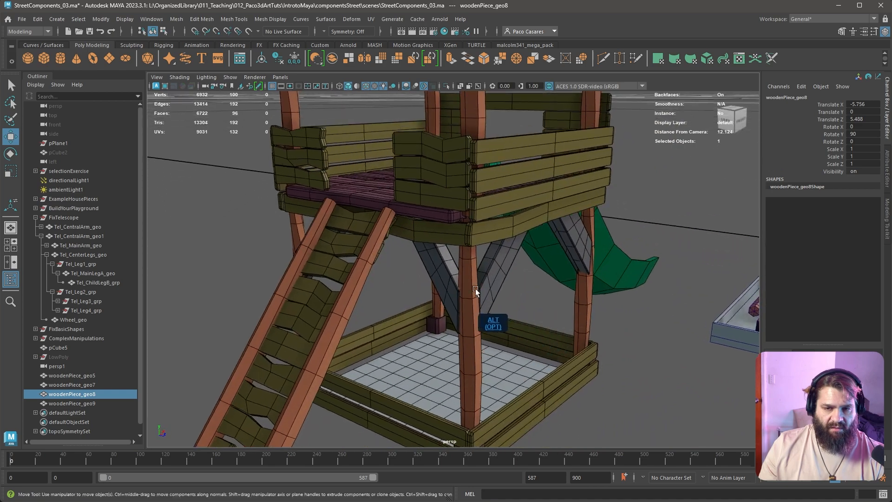
alt+right_drag(475, 289, 500, 205)
click(512, 200)
alt+right_drag(639, 232, 548, 255)
alt+middle_drag(548, 255, 362, 195)
alt+right_drag(590, 279, 520, 282)
- Duplicate the four plank border pieces upward to the tops of the pillars, at about 9.75 in Y
click(471, 349)
click(568, 326)
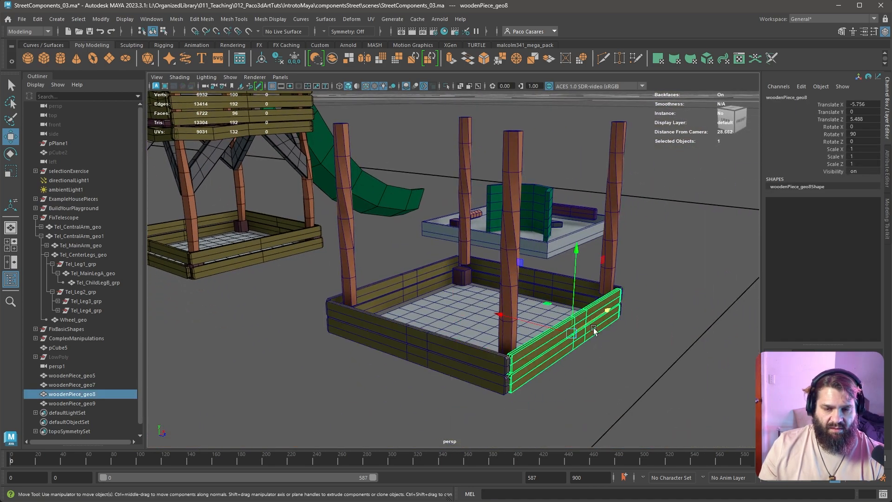
shift+click(422, 280)
shift+click(442, 355)
shift+click(550, 285)
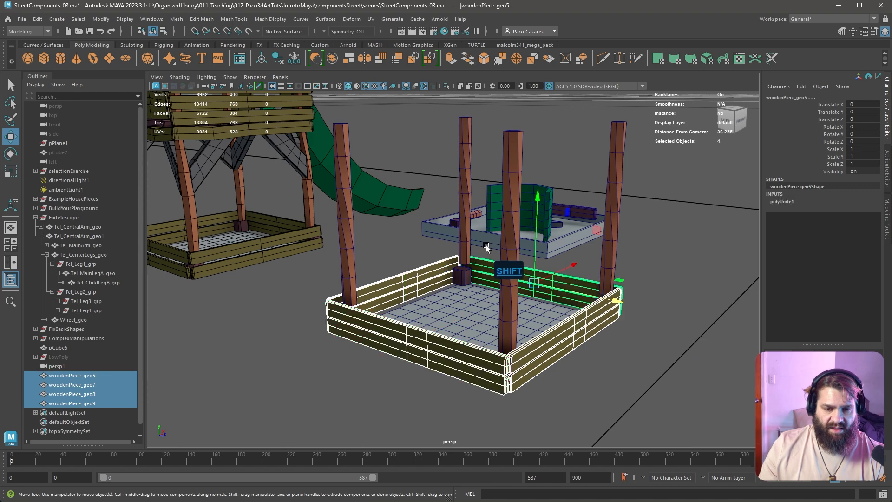
shift+drag(534, 245, 518, 70)
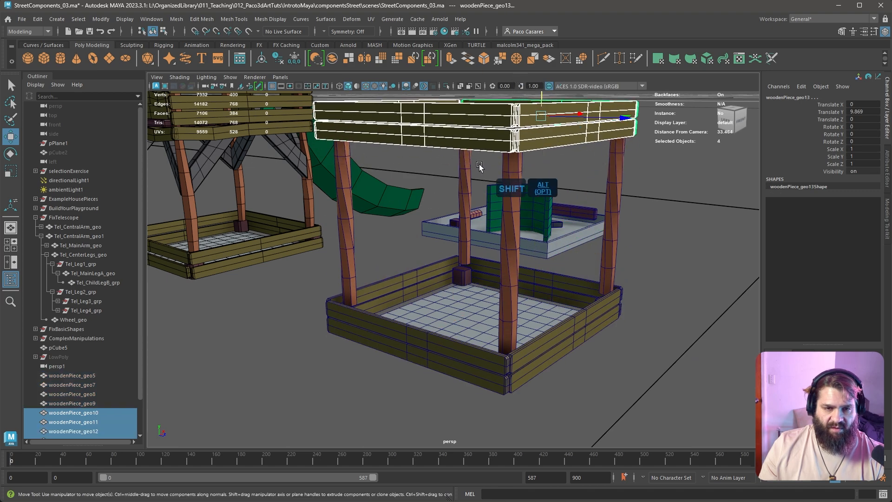
mouse_move(442, 222)
alt+mouse_down()
mouse_move(570, 289)
mouse_move(519, 267)
mouse_move(546, 290)
alt+mouse_up()
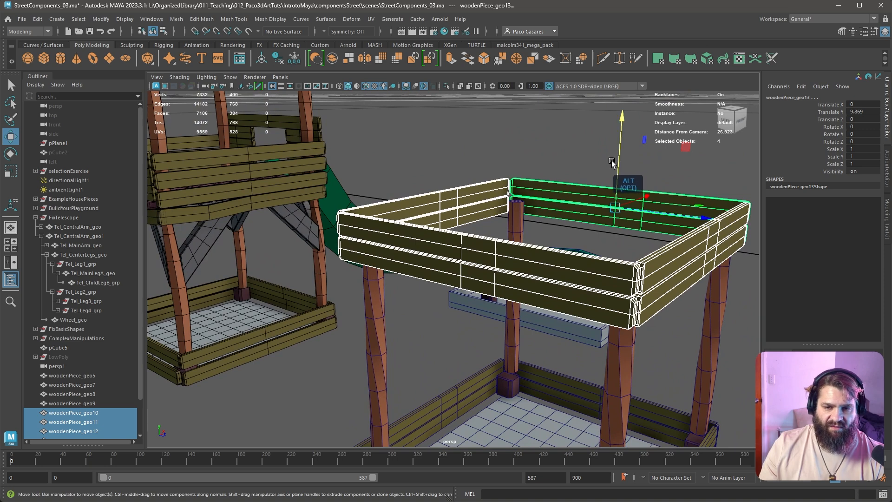
key(ctrl+z)
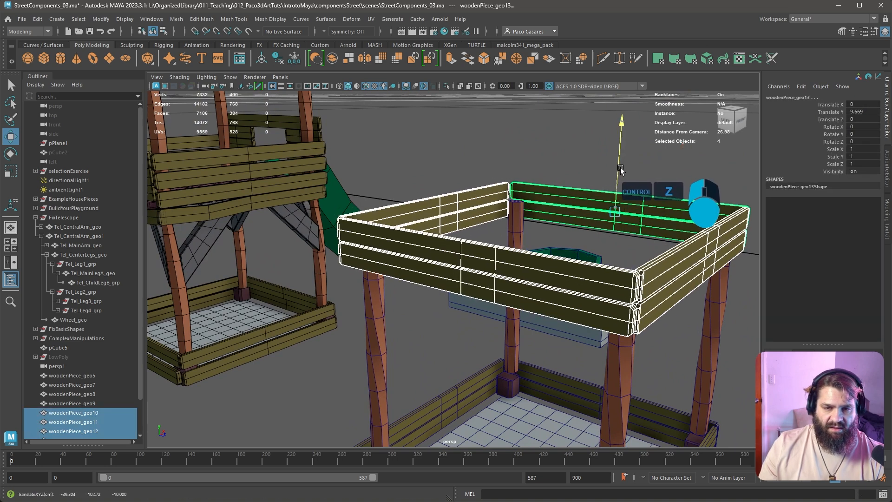
click(578, 164)
- Select the four raised border pieces and delete the upper plank of the front one
click(578, 199)
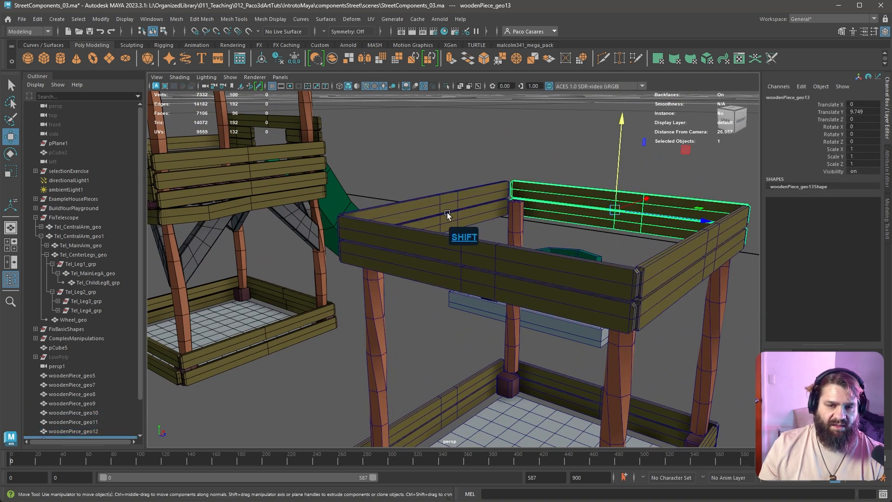
shift+click(424, 205)
shift+click(521, 285)
shift+click(694, 262)
alt+drag(694, 262, 623, 300)
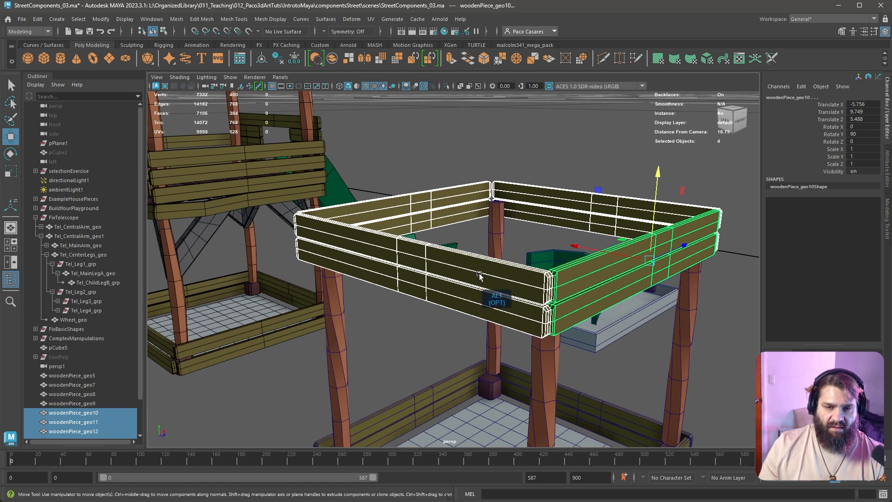
right_drag(462, 265, 462, 290)
double_click(475, 268)
key(Delete)
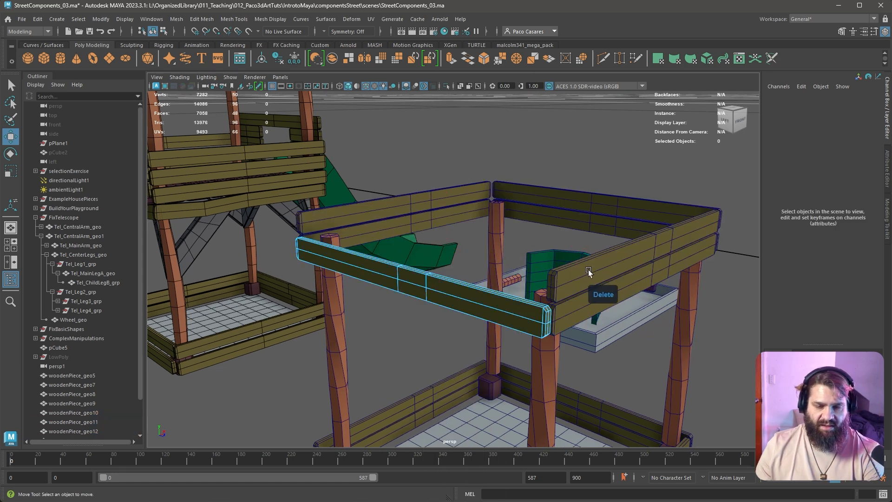
- Delete the upper planks of the other three raised border pieces, leaving a single-plank frame around the pillar tops
right_drag(612, 199, 599, 224)
double_click(598, 201)
key(Delete)
click(665, 241)
right_drag(623, 259, 645, 241)
click(629, 271)
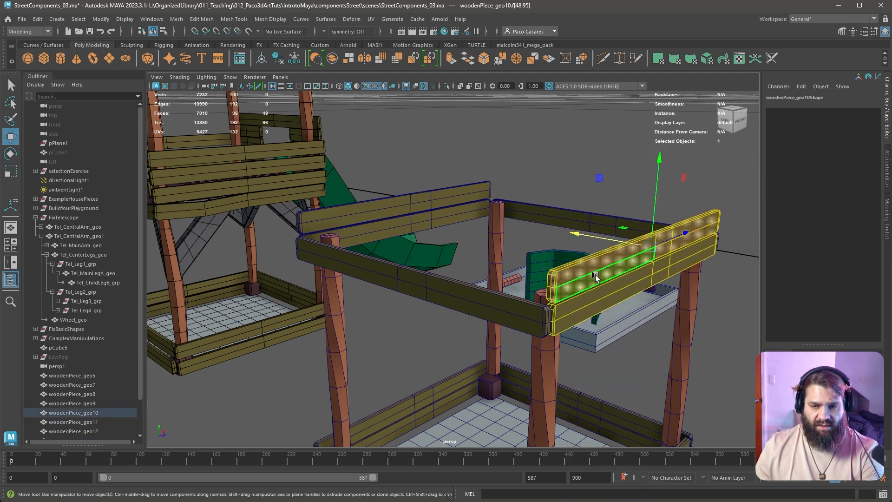
key(Delete)
click(442, 201)
right_drag(438, 198, 464, 218)
double_click(453, 193)
key(Delete)
click(496, 176)
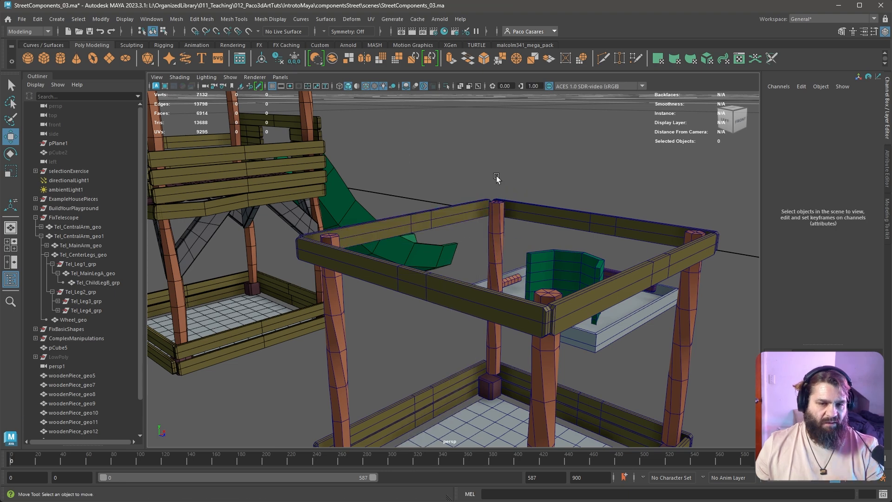
- Examine the reference tower's ladder ramp and how its side rails rise from the ground to the deck
alt+right_drag(603, 266, 487, 261)
alt+middle_drag(418, 274, 467, 278)
alt+drag(466, 279, 508, 285)
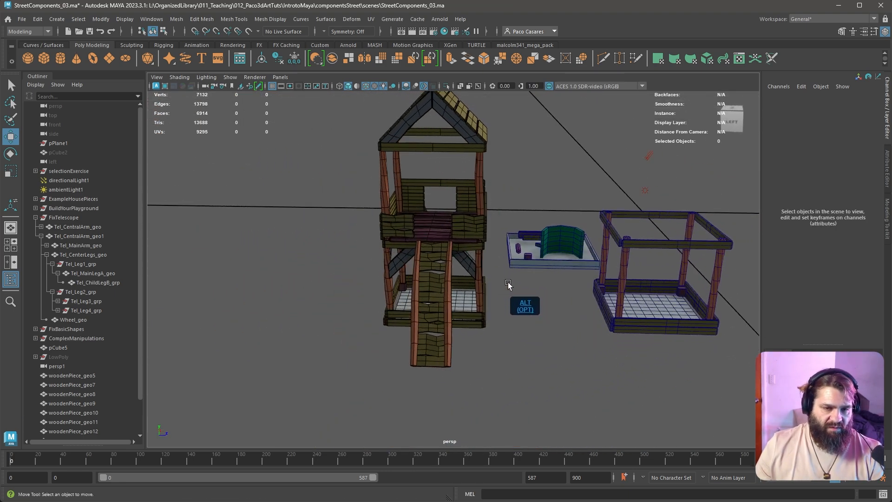
alt+right_drag(508, 284, 569, 291)
alt+drag(569, 291, 395, 193)
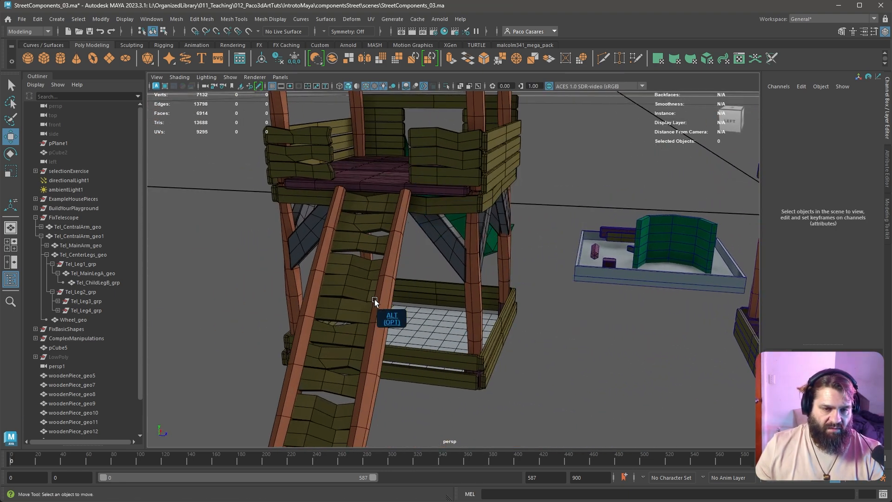
alt+drag(374, 299, 366, 271)
alt+right_drag(528, 225, 488, 223)
alt+middle_drag(488, 223, 384, 215)
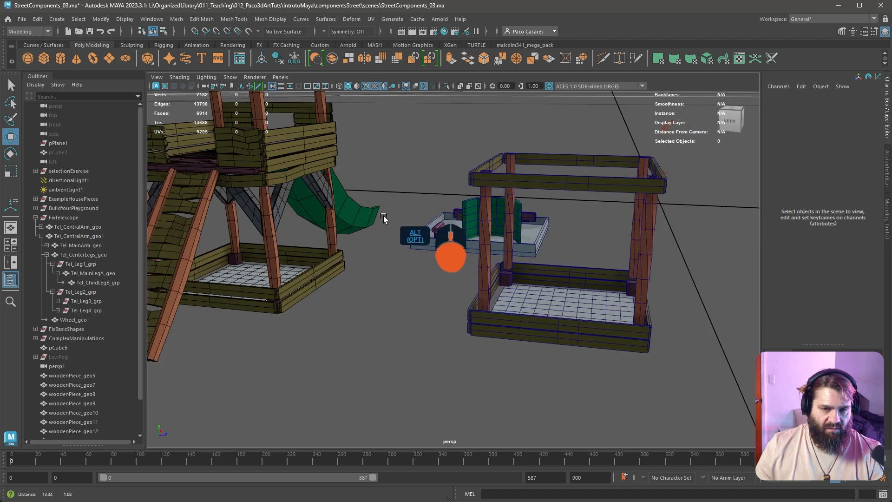
alt+drag(469, 274, 449, 291)
- Duplicate the two pillars on the ladder side outward along X to about -58.90
click(449, 291)
alt+drag(509, 298, 507, 325)
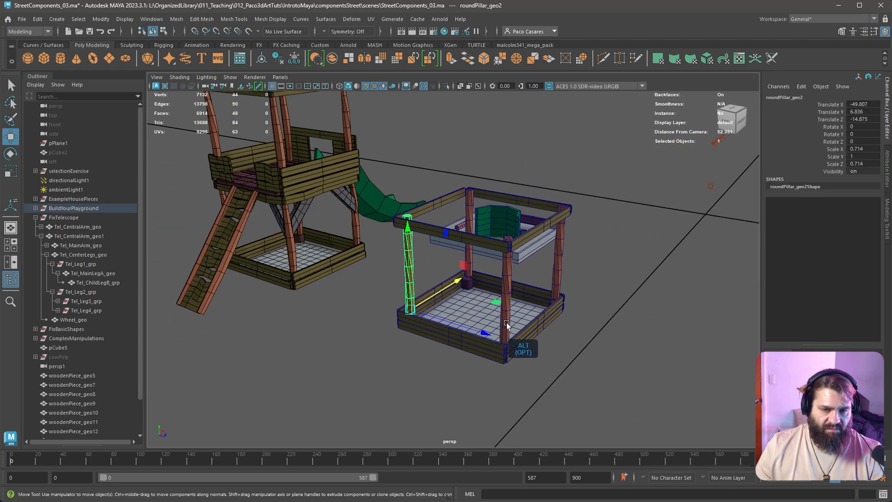
shift+drag(552, 308, 494, 367)
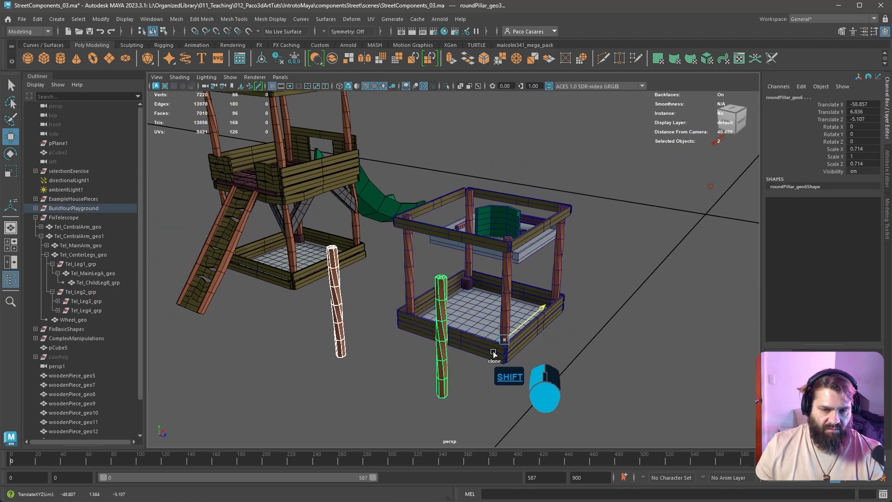
click(406, 384)
- Tilt the duplicated pillar at Z -5.107 toward the frame by -30 degrees around Z, using stepped rotation
click(445, 354)
key(e)
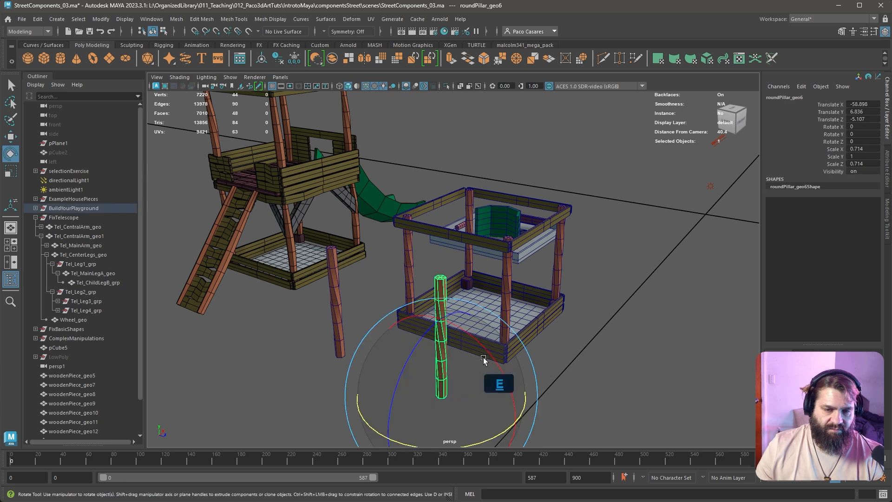
key(j)
drag(398, 385, 419, 382)
- Delete the other duplicated pillar, which still stands upright outside the border
click(330, 339)
click(336, 312)
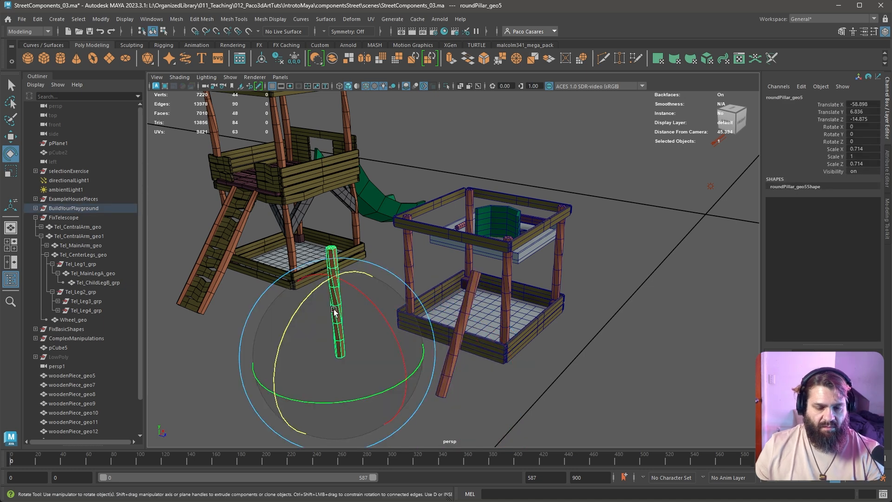
key(Delete)
- Tilt the leaning pillar further toward the frame, to about -36.14 degrees around Z
alt+drag(559, 400, 496, 394)
scroll(360, 355, up, 3)
click(357, 314)
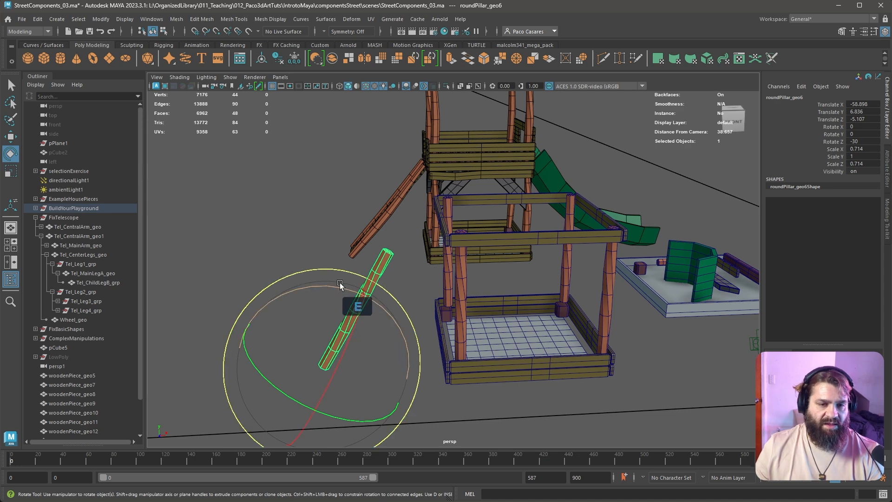
drag(340, 285, 344, 298)
key(w)
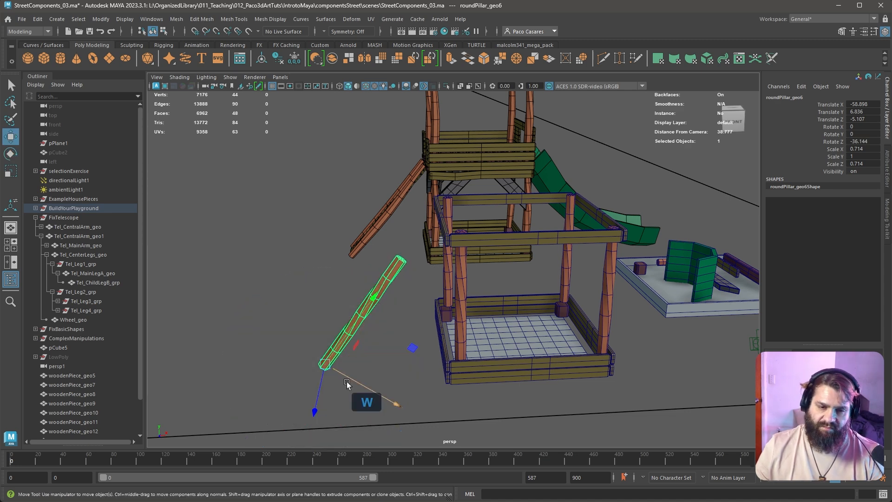
- Set the Scale tool's axis orientation to Object for the leaning pillar
key(r)
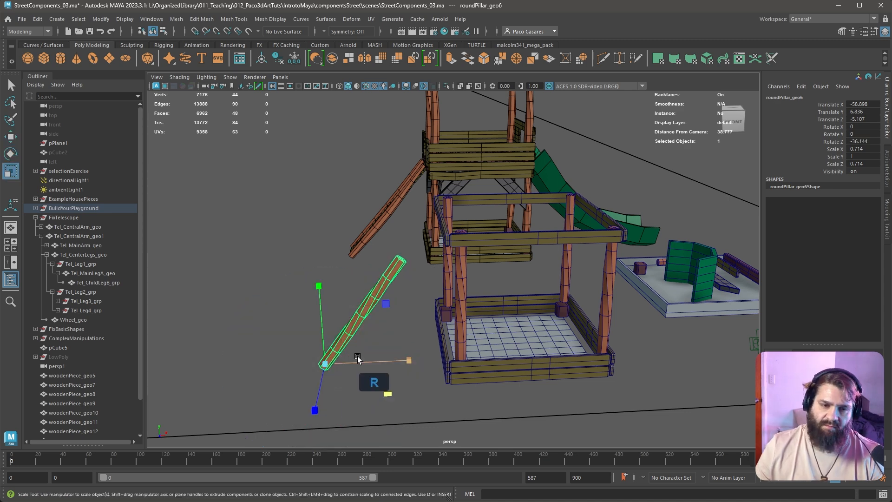
double_click(9, 171)
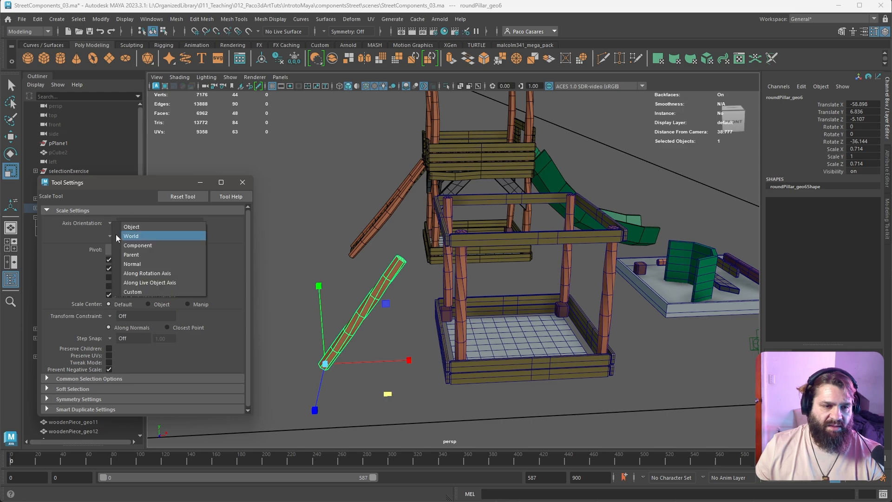
click(149, 228)
click(242, 182)
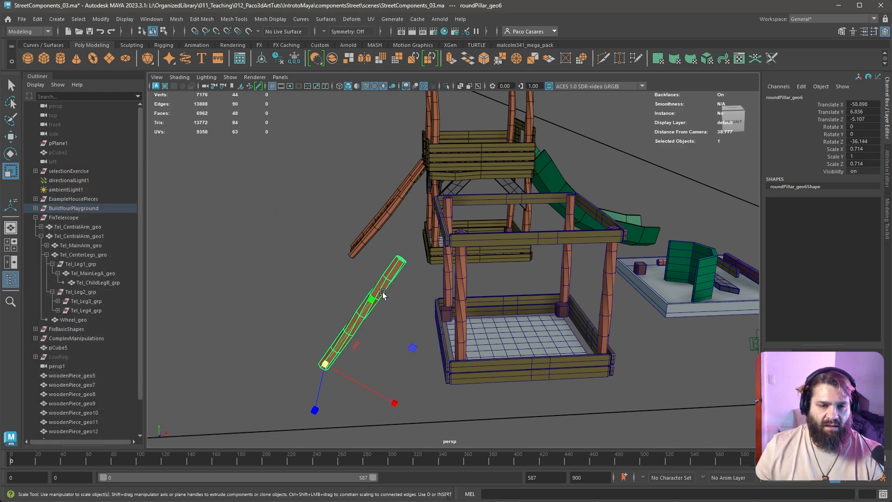
- Lengthen the leaning pillar to a Y scale of about 1.39 and tilt it to about -41.76 degrees around Z
alt+drag(404, 284, 579, 347)
alt+right_drag(579, 347, 692, 288)
key(e)
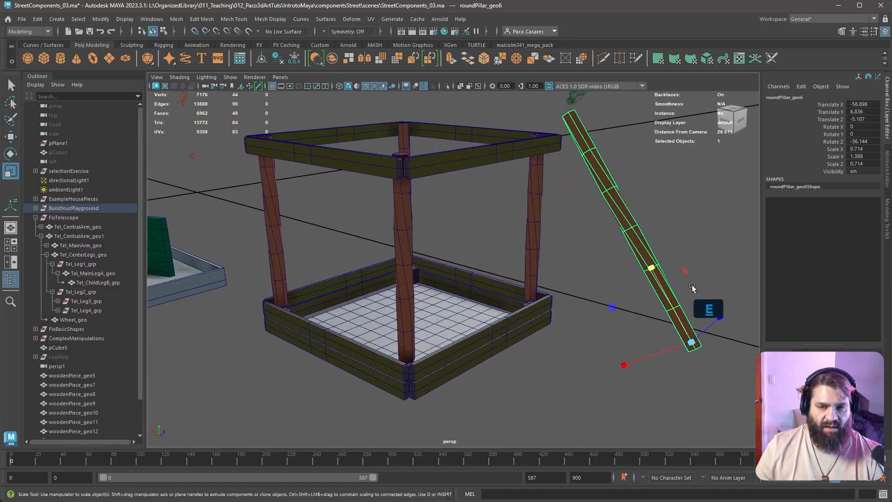
drag(716, 275, 726, 265)
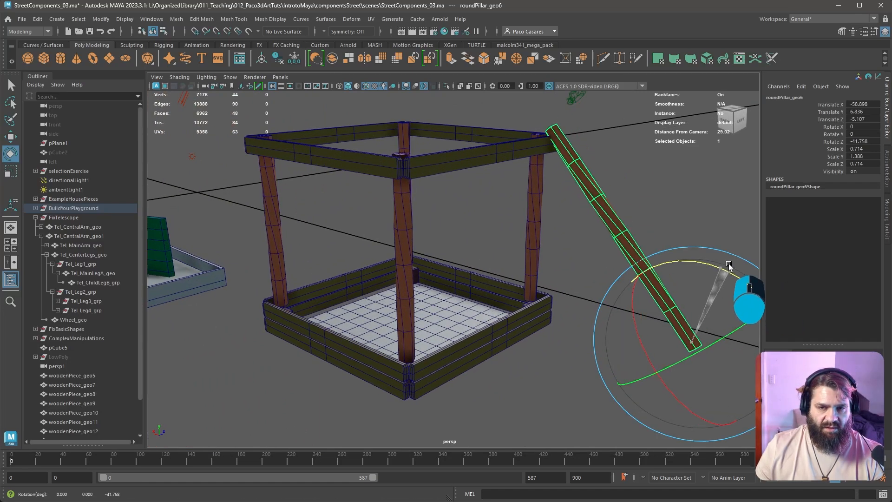
- Move the leaning pillar to about Z -8.41 beside the frame's corner and tilt it to about -42.84 degrees around Z
alt+drag(704, 296, 550, 371)
key(w)
alt+drag(641, 385, 486, 341)
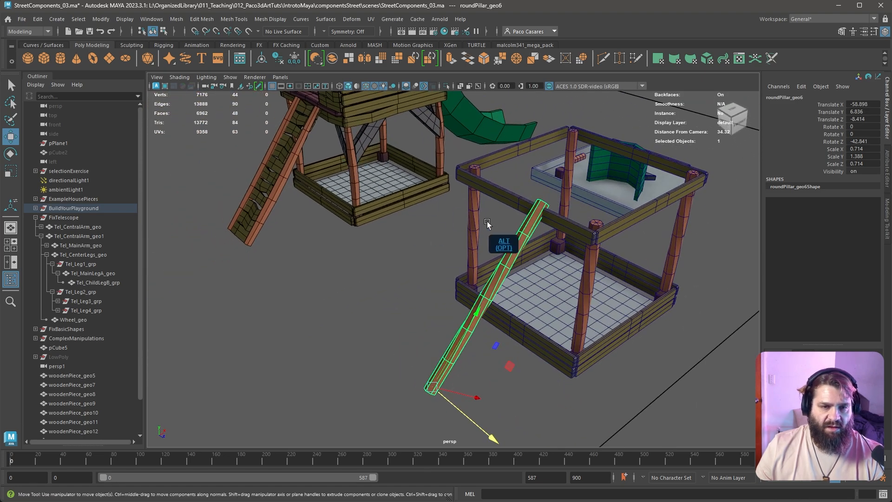
- Reshape the leaning pillar's upper section by moving its top-end vertices away from the frame with soft selection
alt+drag(487, 221, 438, 246)
alt+right_drag(438, 247, 560, 329)
right_drag(490, 268, 463, 259)
drag(539, 312, 538, 312)
alt+drag(538, 312, 582, 272)
key(e)
key(r)
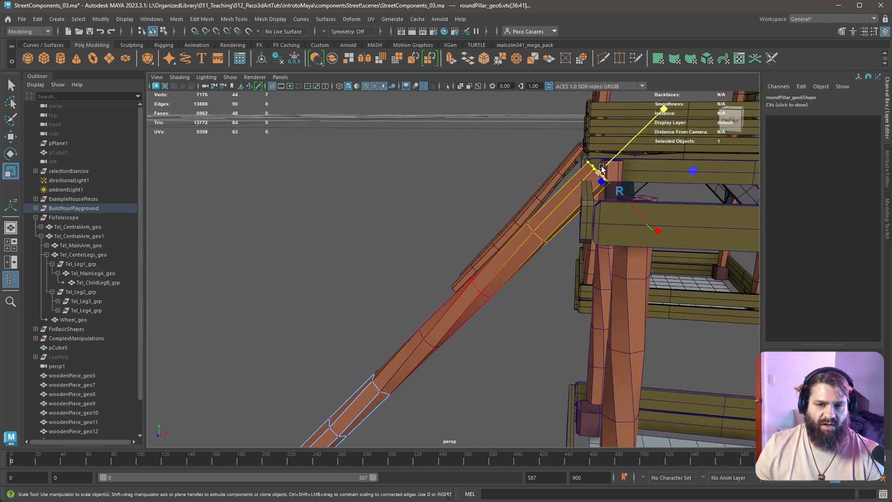
drag(600, 172, 591, 180)
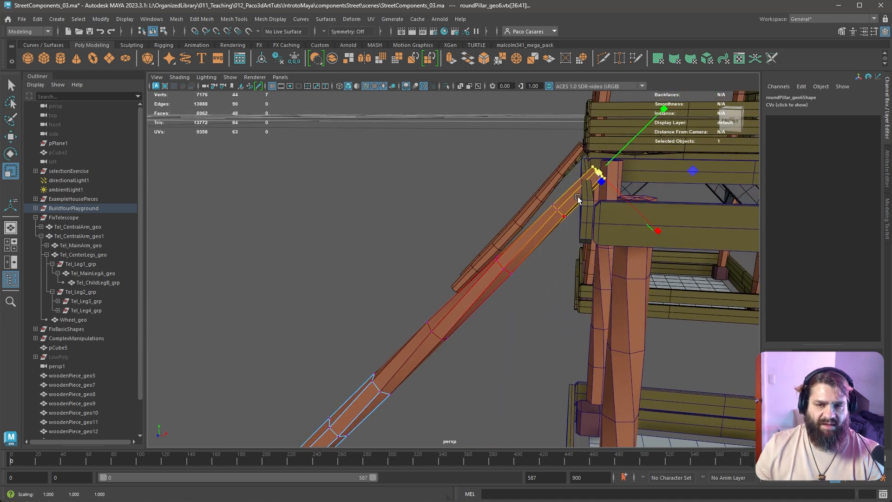
drag(620, 158, 624, 155)
drag(625, 231, 620, 221)
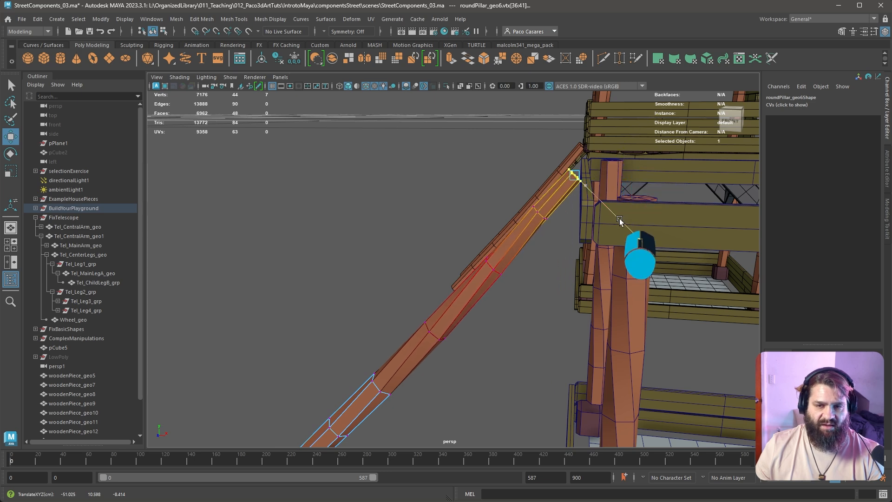
drag(616, 141, 619, 138)
- Return the leaning pillar to object mode and duplicate it sideways as the ramp's second, parallel rail
alt+drag(589, 184, 638, 197)
alt+middle_drag(572, 204, 599, 163)
alt+right_drag(599, 162, 536, 163)
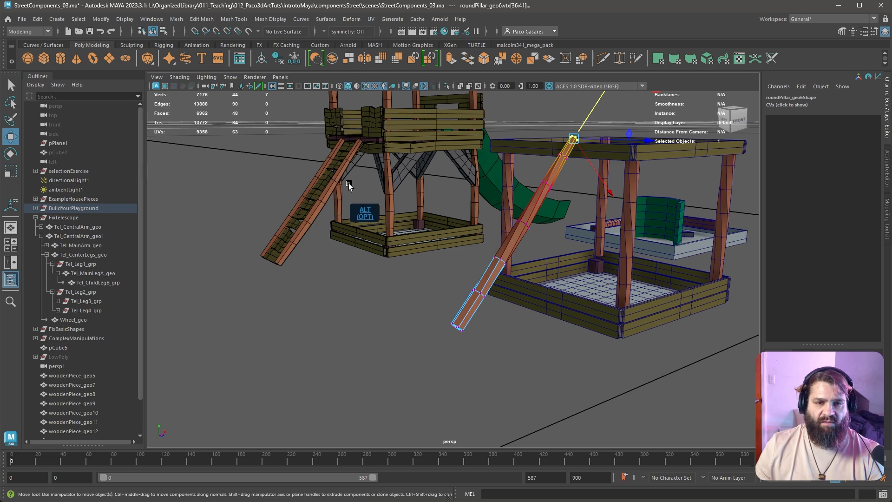
alt+drag(348, 183, 475, 224)
right_drag(564, 158, 607, 144)
key(w)
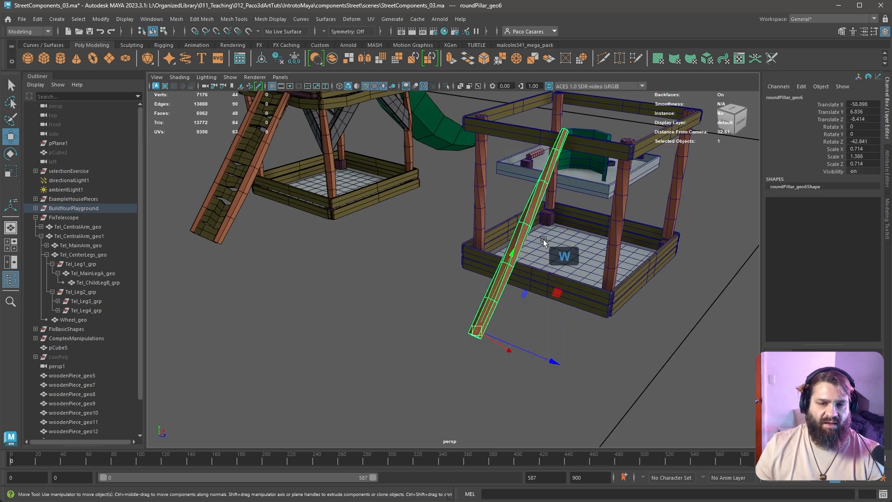
mouse_move(572, 359)
shift+mouse_down()
mouse_move(626, 381)
mouse_move(478, 371)
shift+mouse_up()
click(615, 375)
- Create a polygon ground plane, scale it uniformly to about 74.97, and move it to about X -39.74 beneath the playground
mouse_move(615, 376)
alt+mouse_down()
mouse_move(535, 318)
mouse_move(345, 312)
mouse_move(429, 367)
mouse_move(506, 311)
mouse_move(510, 329)
mouse_move(502, 286)
mouse_move(461, 314)
mouse_move(446, 309)
mouse_move(481, 369)
alt+mouse_up()
alt+scroll(497, 355, up, 3)
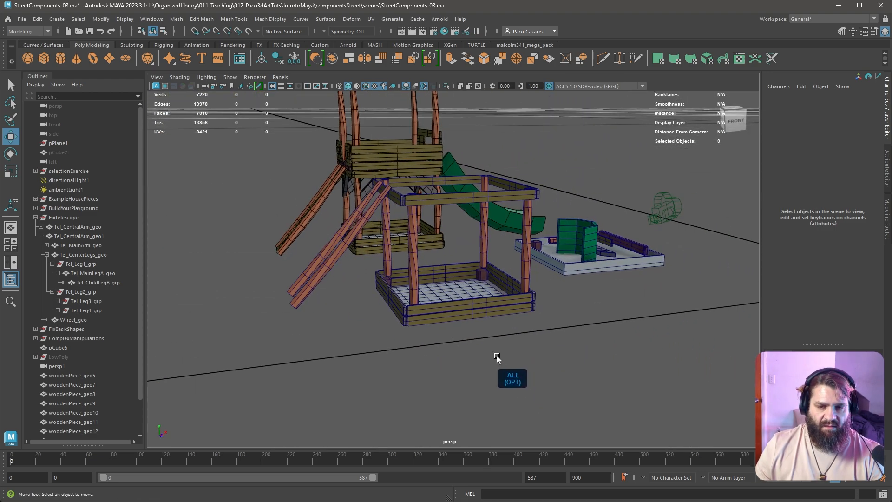
shift+right_drag(543, 346, 568, 337)
shift+right_drag(488, 344, 505, 333)
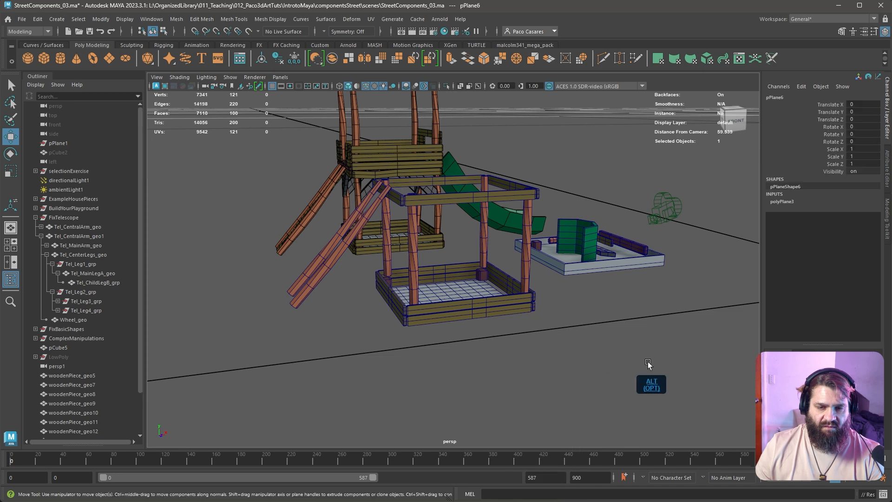
alt+right_drag(649, 366, 547, 331)
key(e)
key(r)
drag(618, 274, 783, 327)
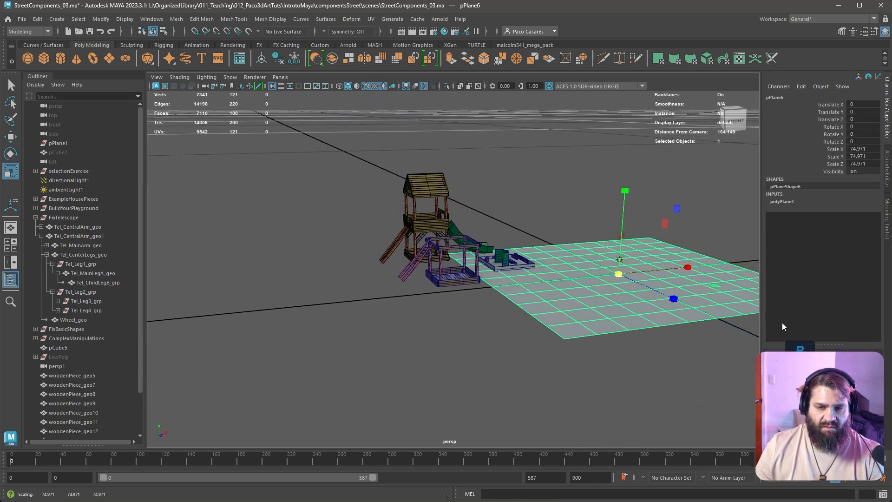
drag(691, 267, 557, 308)
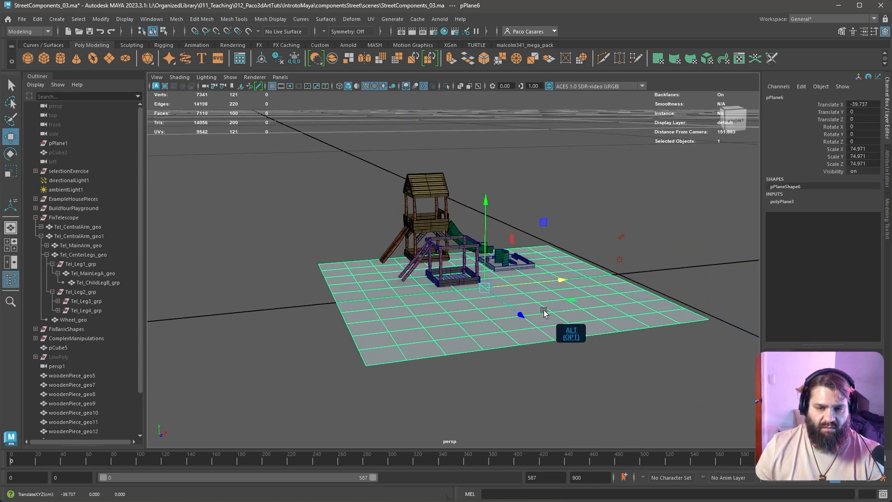
- Reposition both leaning pillars at about X -57.46, Y 5.65 against the frame and tilt them to about -34.22 degrees around Z
alt+middle_drag(385, 293, 470, 304)
alt+right_drag(470, 304, 618, 353)
alt+middle_drag(618, 353, 411, 300)
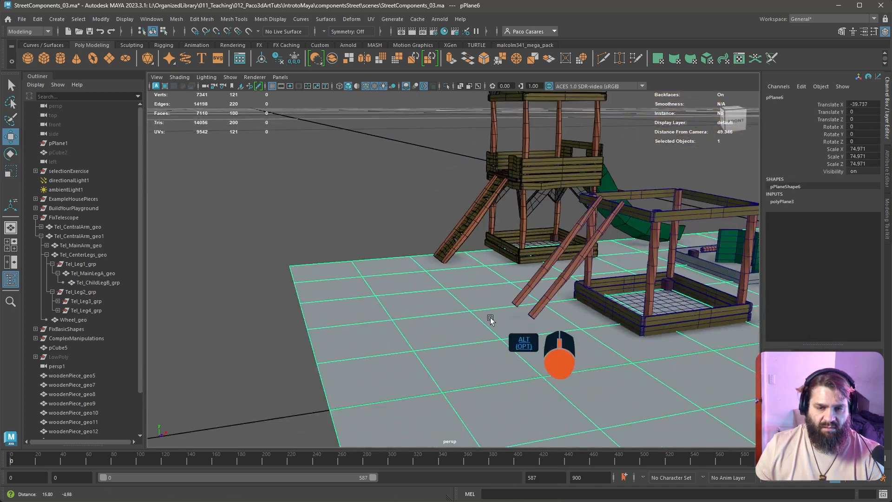
alt+right_drag(411, 300, 525, 312)
click(474, 312)
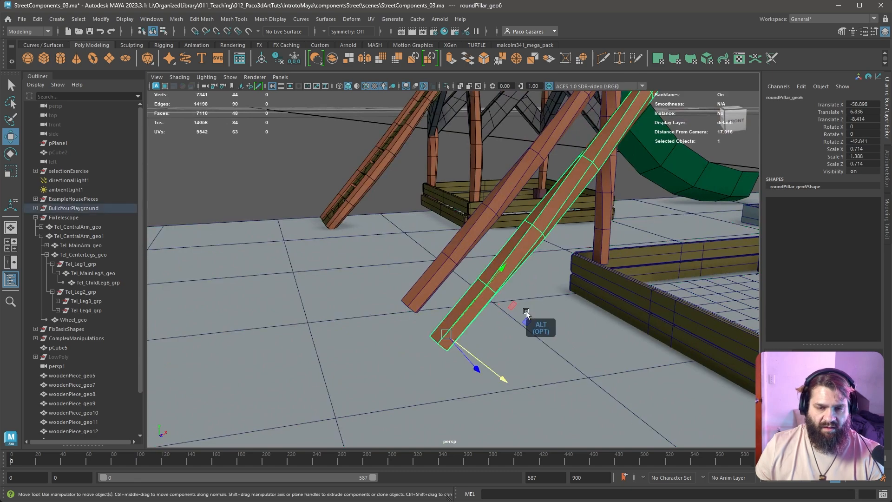
alt+drag(533, 316, 529, 298)
alt+right_drag(529, 297, 470, 273)
alt+middle_drag(469, 273, 464, 313)
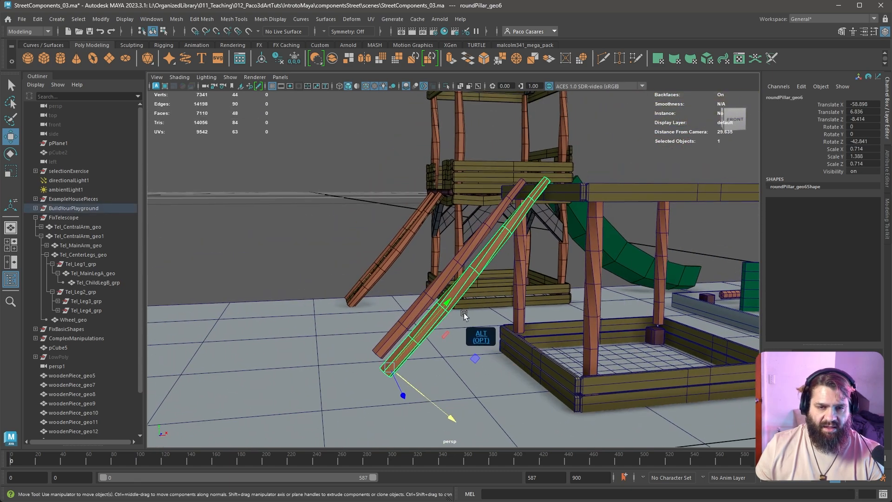
alt+drag(463, 313, 420, 320)
alt+middle_drag(420, 319, 432, 311)
mouse_move(432, 310)
alt+mouse_down()
mouse_move(479, 322)
mouse_move(460, 300)
alt+mouse_up()
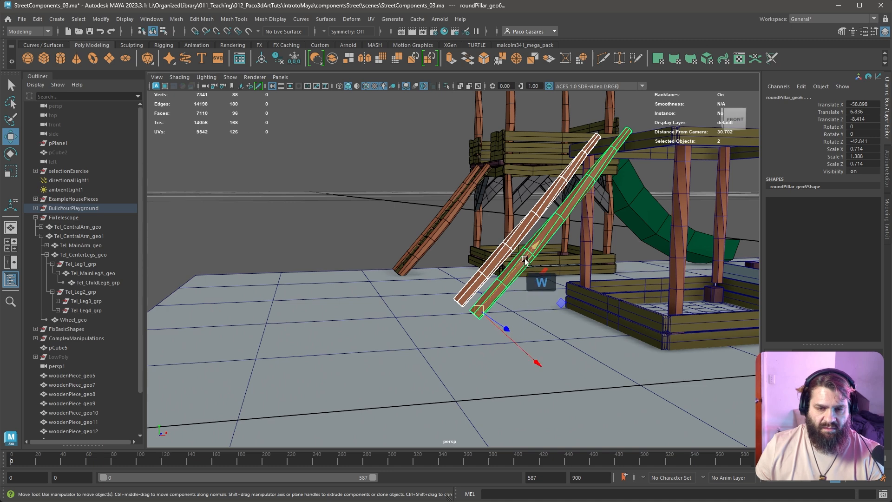
drag(525, 260, 516, 305)
key(e)
key(w)
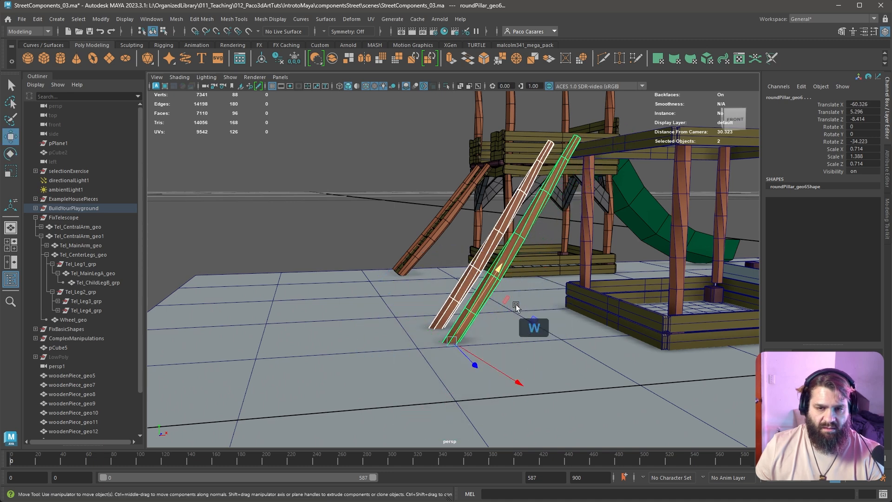
alt+drag(560, 343, 549, 345)
drag(472, 305, 535, 302)
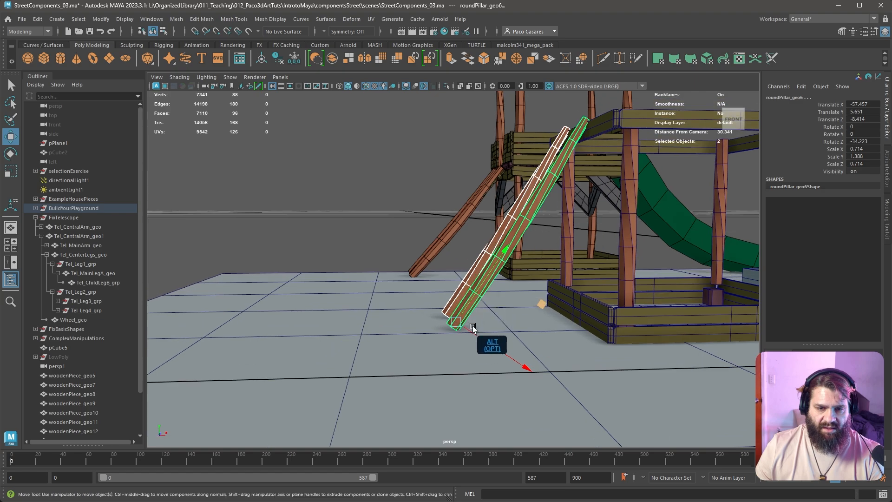
- Duplicate the short wooden plank in the parts box and move the copy to about X -30.29
alt+middle_drag(592, 194, 468, 290)
alt+drag(468, 290, 437, 306)
alt+middle_drag(438, 306, 466, 250)
alt+drag(466, 250, 493, 144)
alt+drag(568, 231, 508, 298)
alt+drag(427, 275, 505, 307)
click(571, 330)
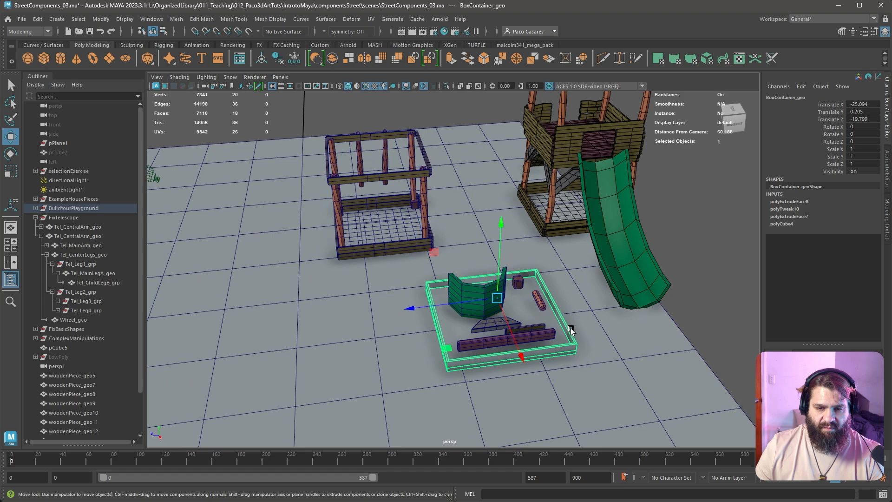
click(541, 329)
alt+drag(571, 325, 669, 316)
alt+drag(325, 262, 392, 234)
alt+drag(506, 318, 569, 327)
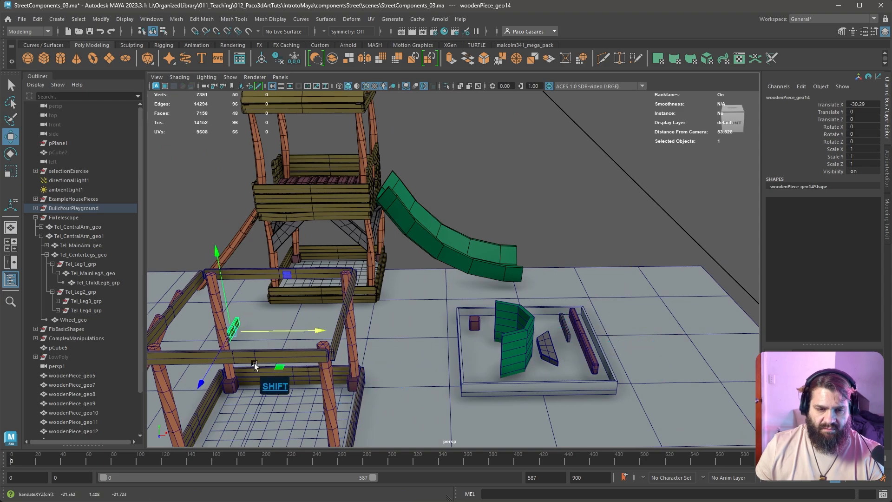
- Snap the duplicated plank onto the lower part of a ramp rail, at about X -35.21, Y 0.68, Z 13.30
alt+drag(254, 366, 546, 285)
alt+right_drag(546, 285, 500, 308)
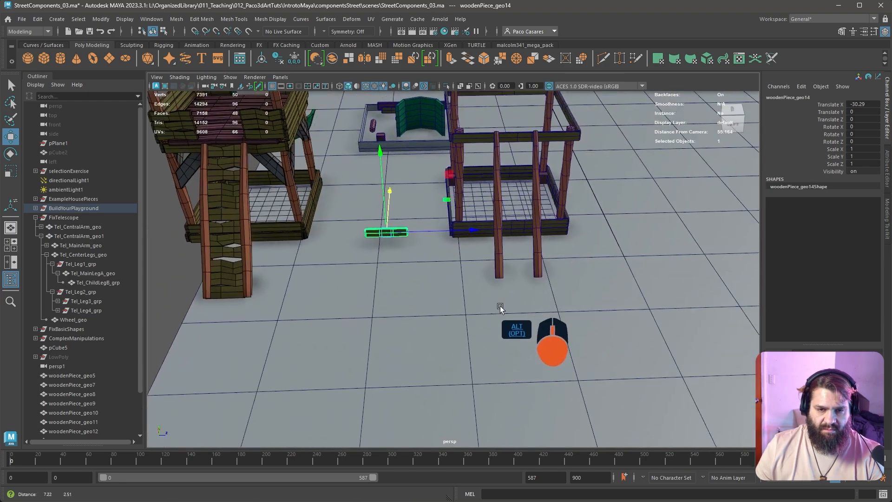
drag(384, 232, 539, 259)
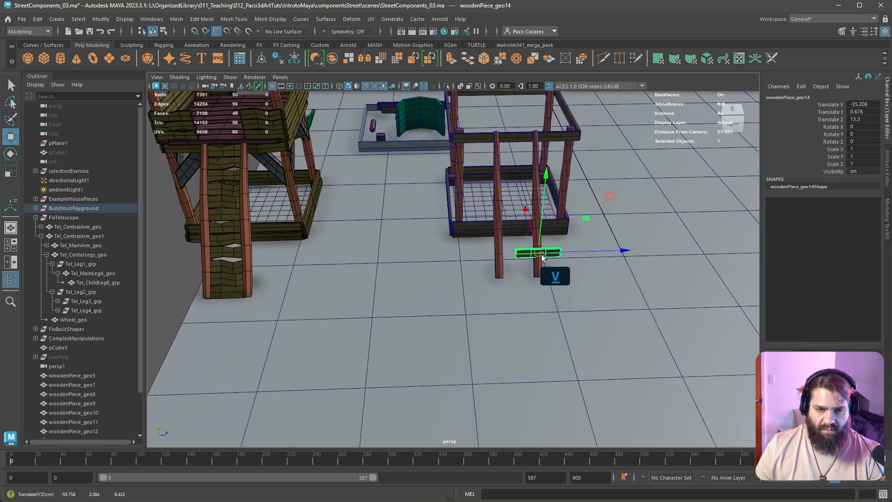
- Tilt the plank to about -34.05 degrees around Z and slide it to about Z 11.72 so it spans the rails
alt+drag(600, 305, 522, 285)
alt+right_drag(522, 286, 619, 354)
alt+middle_drag(515, 298, 565, 403)
alt+drag(505, 330, 524, 319)
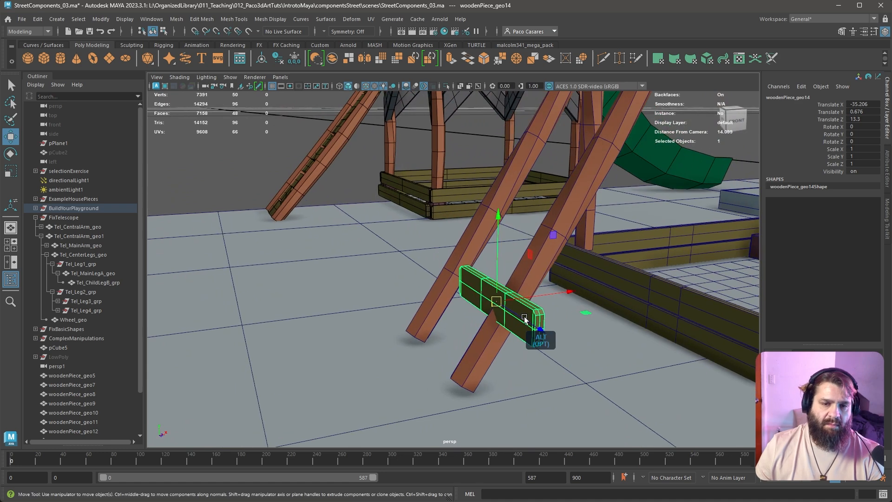
key(e)
drag(458, 239, 508, 226)
key(w)
alt+drag(530, 295, 639, 282)
alt+right_drag(537, 296, 669, 254)
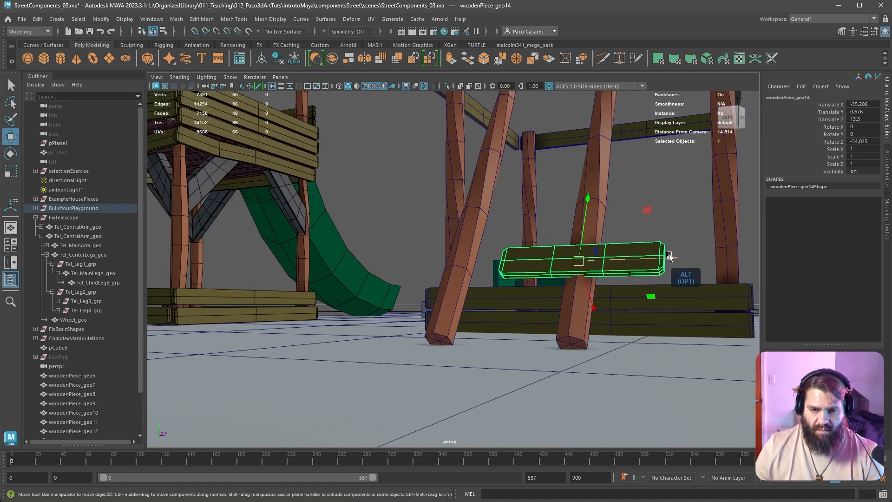
drag(622, 260, 601, 266)
alt+drag(599, 269, 463, 309)
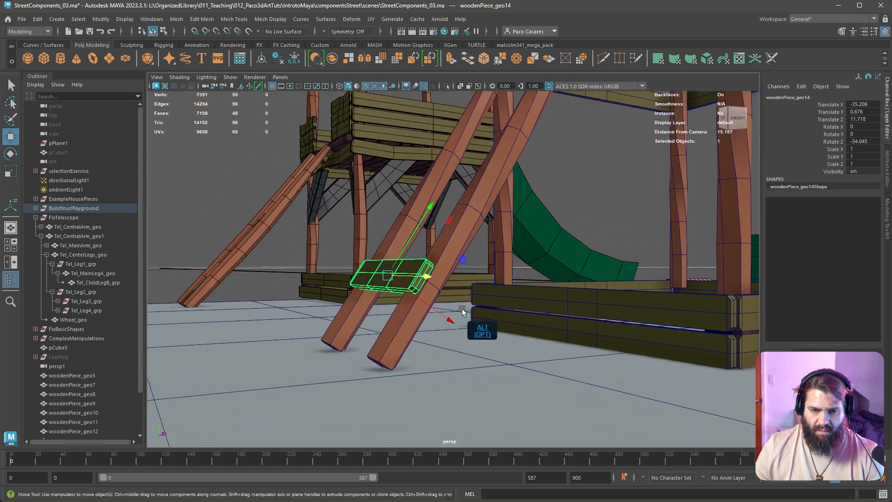
- Examine how the planks are laid between the rails on the finished example tower's ramp
alt+middle_drag(462, 308, 492, 318)
alt+drag(469, 320, 599, 318)
alt+middle_drag(478, 314, 737, 338)
alt+drag(474, 309, 529, 322)
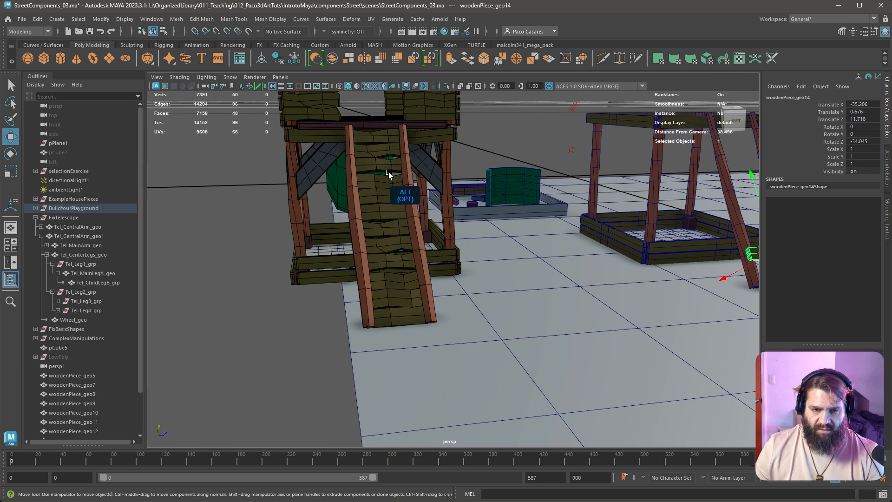
alt+drag(554, 186, 614, 232)
alt+middle_drag(534, 250, 367, 247)
alt+middle_drag(545, 337, 238, 195)
alt+middle_drag(403, 277, 477, 300)
- Lower the plank to the foot of the rails and duplicate it three times up the slope as evenly stacked steps
alt+right_drag(477, 300, 565, 311)
alt+drag(564, 312, 447, 271)
alt+middle_drag(448, 271, 541, 325)
alt+right_drag(541, 325, 479, 227)
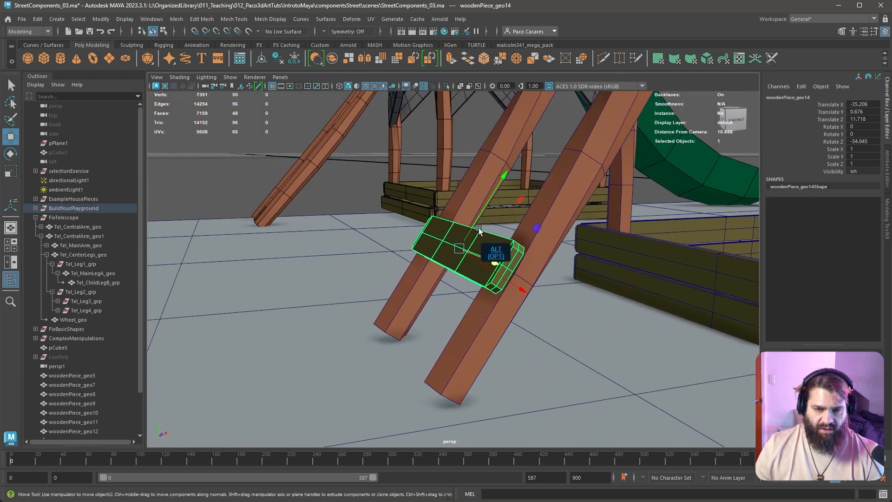
mouse_move(487, 202)
mouse_down()
mouse_move(444, 287)
mouse_move(434, 279)
mouse_move(470, 243)
mouse_move(464, 233)
mouse_move(506, 183)
mouse_move(506, 203)
mouse_move(525, 157)
mouse_move(523, 169)
mouse_move(604, 231)
mouse_move(459, 272)
mouse_move(506, 285)
mouse_move(583, 257)
mouse_move(422, 251)
mouse_move(417, 258)
mouse_move(618, 250)
mouse_move(429, 244)
mouse_move(542, 244)
mouse_move(495, 239)
mouse_move(603, 249)
mouse_move(414, 249)
mouse_move(565, 250)
mouse_up()
alt+middle_drag(565, 250, 530, 244)
alt+right_drag(531, 244, 381, 232)
alt+middle_drag(381, 232, 443, 284)
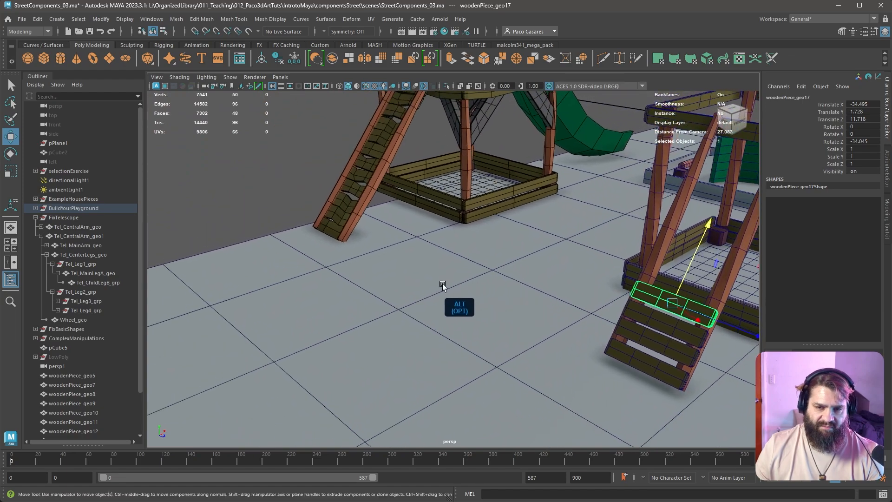
- Examine the bent shapes and uneven gaps of the planks on the finished example ramp
alt+drag(443, 285, 418, 265)
alt+middle_drag(418, 265, 576, 278)
alt+right_drag(474, 281, 571, 290)
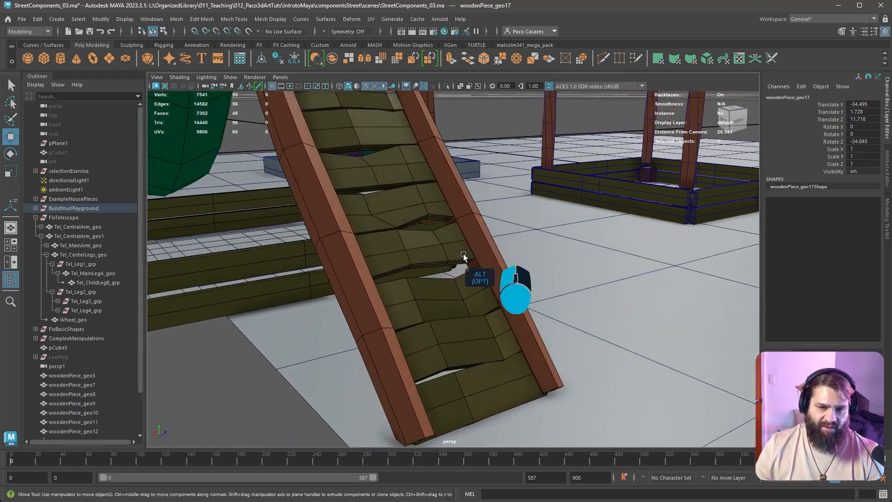
click(464, 254)
alt+drag(464, 253, 413, 316)
alt+right_drag(413, 316, 443, 194)
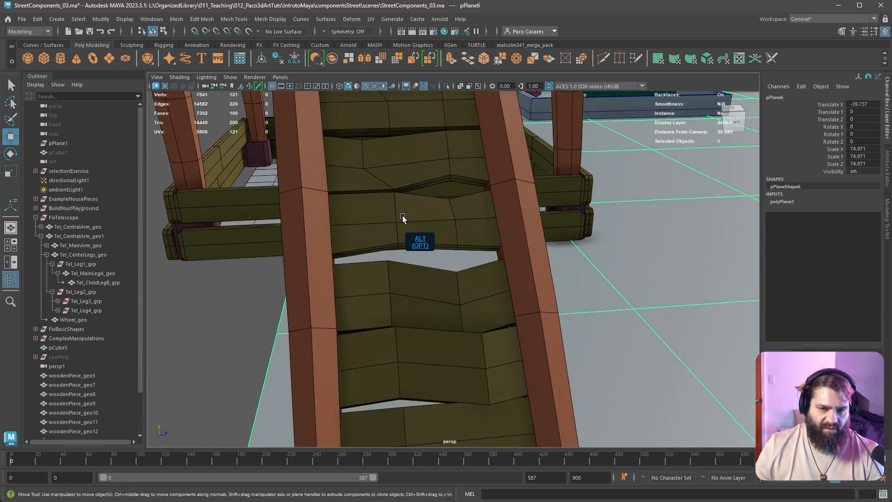
alt+drag(402, 218, 411, 285)
alt+drag(403, 162, 379, 208)
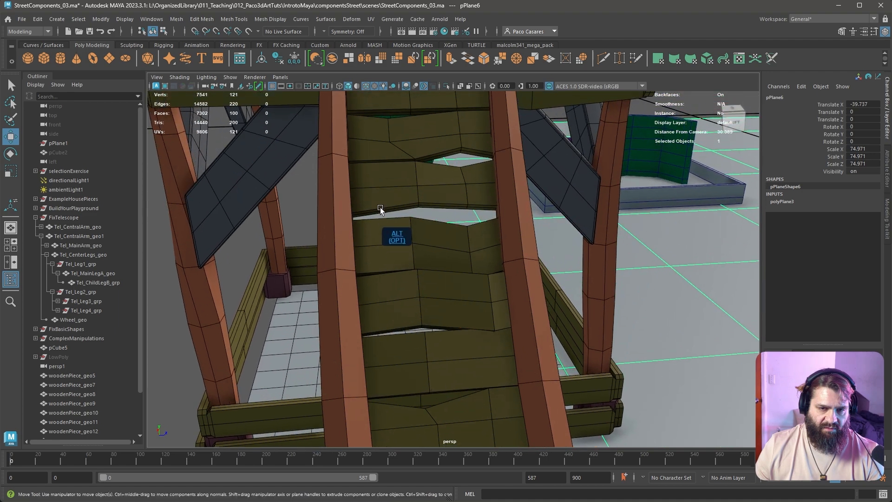
alt+drag(494, 375, 437, 292)
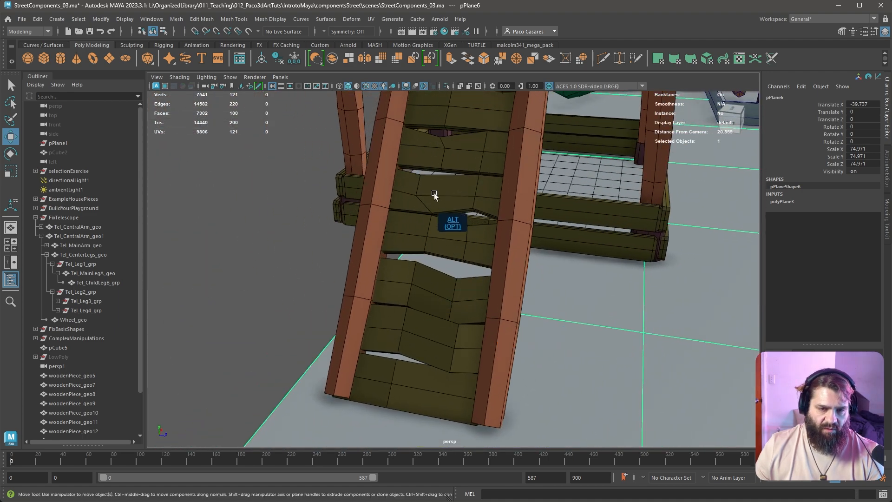
- Bend the second-lowest ramp plank by moving one inner division's upper-edge vertices down and the other's lower-edge vertices up
alt+right_drag(533, 236, 453, 220)
alt+middle_drag(569, 245, 321, 209)
alt+middle_drag(502, 270, 404, 263)
alt+right_drag(404, 263, 572, 327)
click(451, 266)
mouse_move(488, 260)
right_down()
mouse_move(494, 255)
mouse_move(476, 264)
right_up()
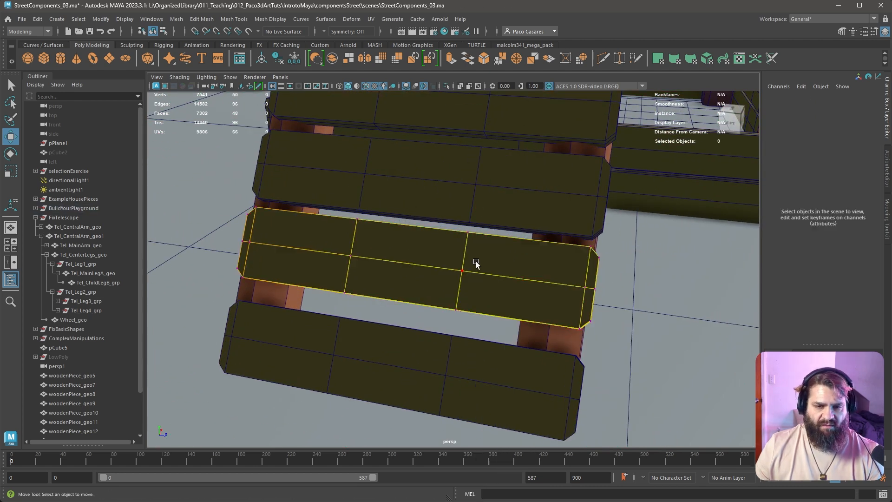
drag(497, 302, 497, 302)
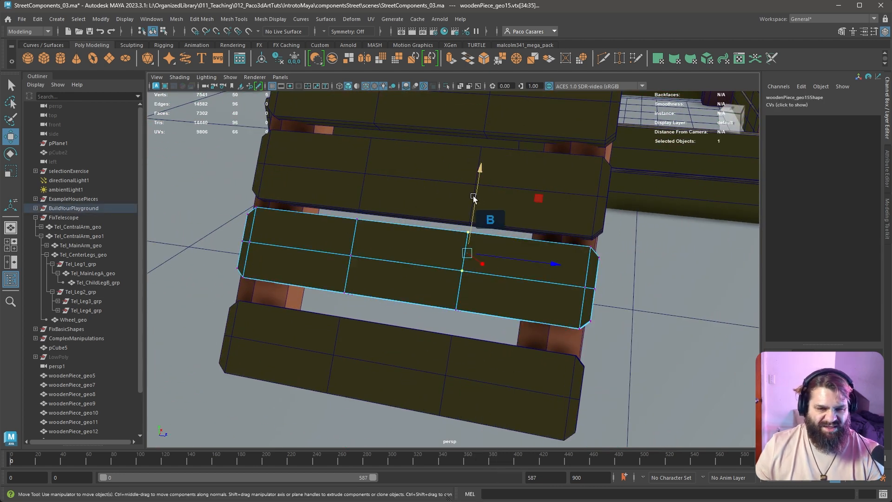
drag(473, 198, 476, 220)
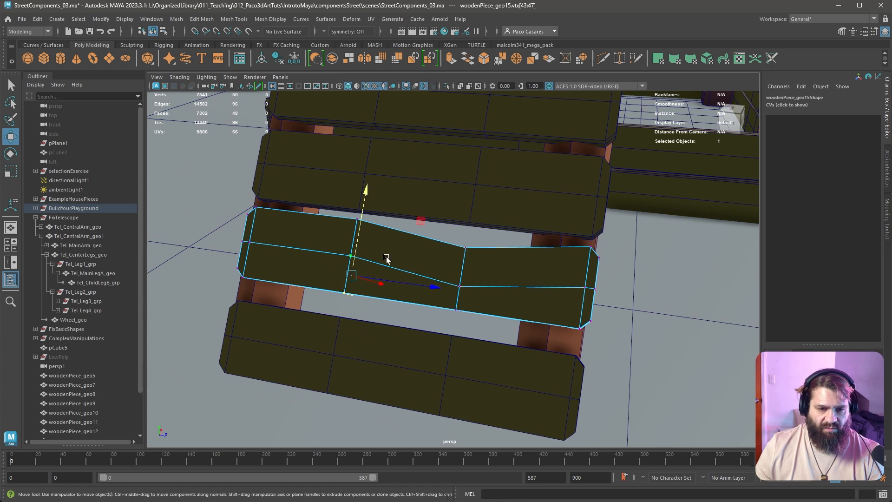
drag(358, 252, 360, 242)
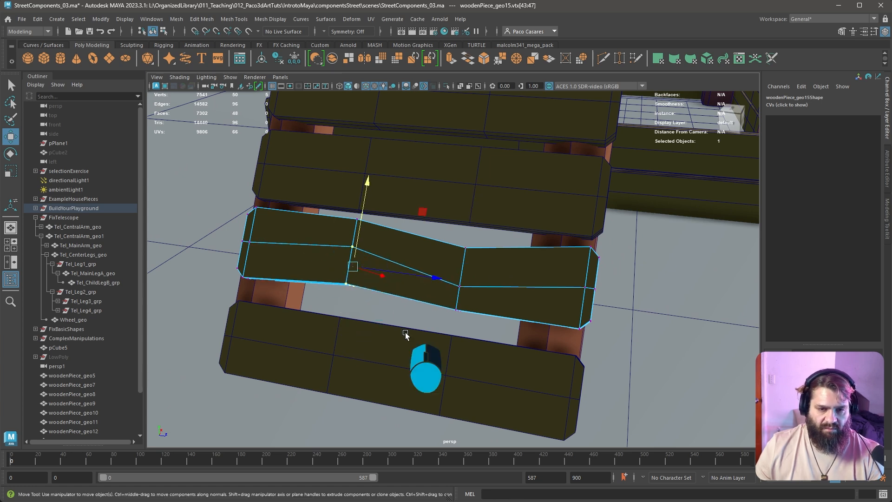
- Bend the lowest ramp plank by lowering one half slightly, raising that half's inner upper-edge vertices and lowering the other division's lower vertices
click(424, 346)
right_drag(425, 347, 357, 348)
drag(194, 279, 337, 411)
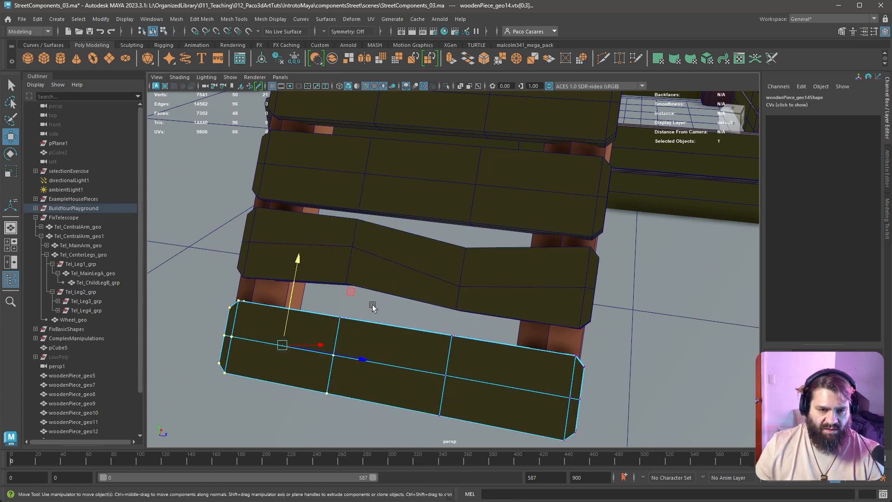
drag(290, 288, 347, 291)
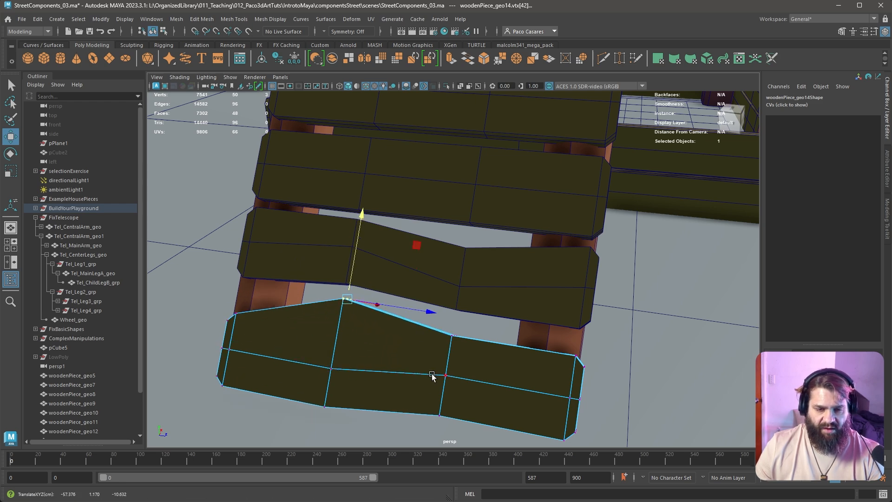
drag(450, 366, 451, 382)
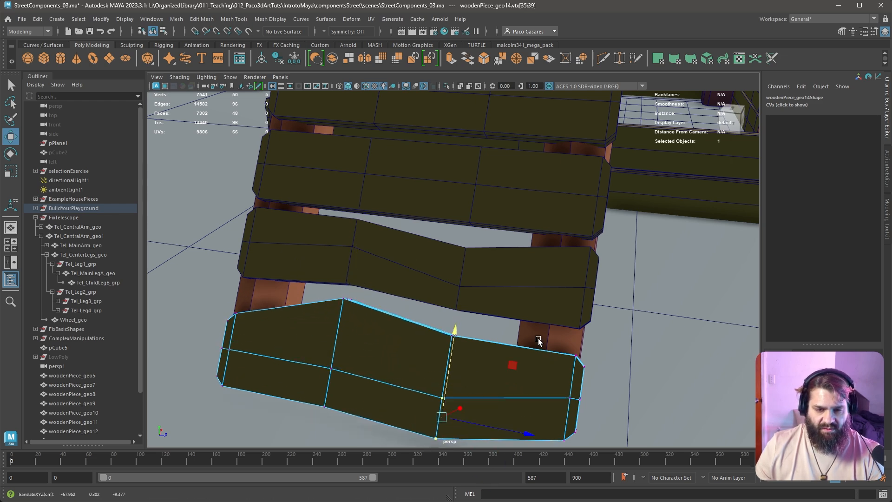
- Raise the vertices at one end of the lowest plank and tilt its ends to an uneven angle
alt+drag(586, 412, 491, 272)
alt+middle_drag(488, 269, 539, 342)
drag(473, 248, 440, 280)
alt+middle_drag(440, 281, 453, 297)
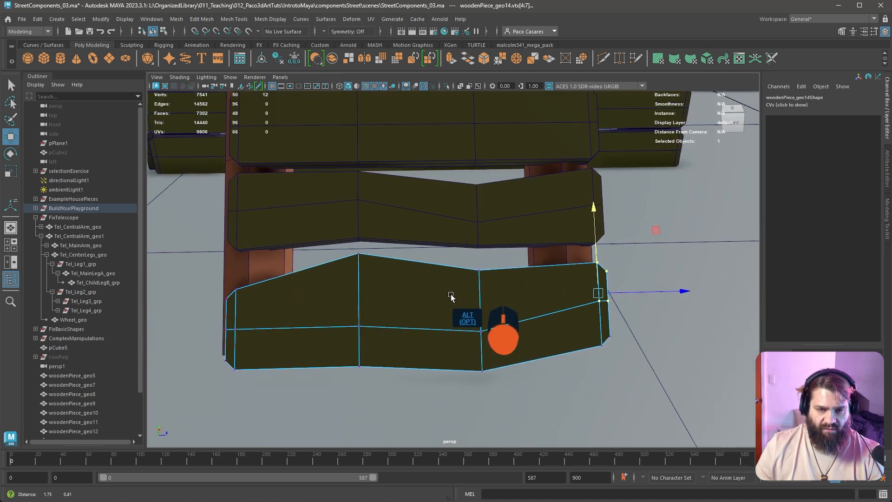
key(e)
drag(629, 263, 632, 254)
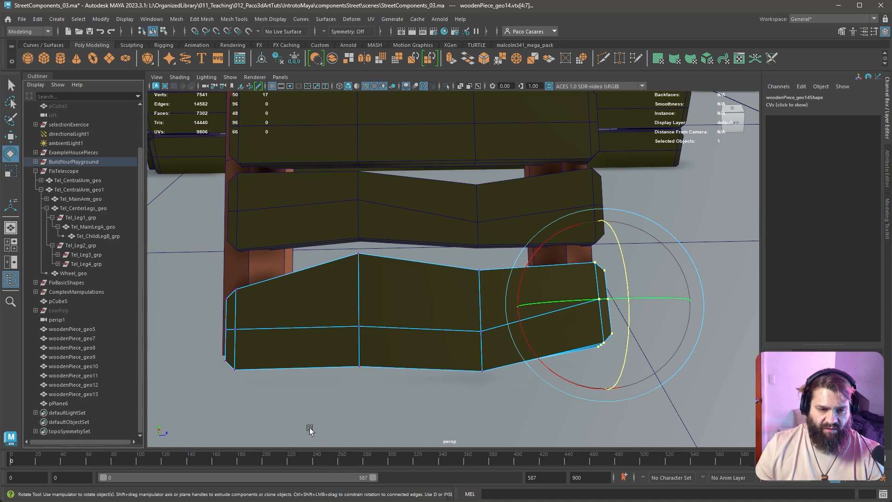
drag(204, 251, 240, 343)
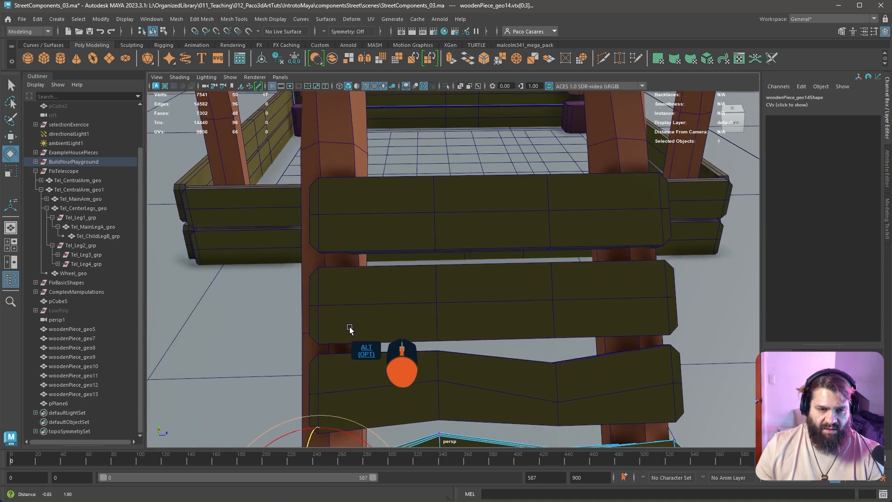
- Lower the vertices of one inner division on the third ramp plank from the ground to bend it slightly
click(447, 277)
right_drag(447, 277, 408, 241)
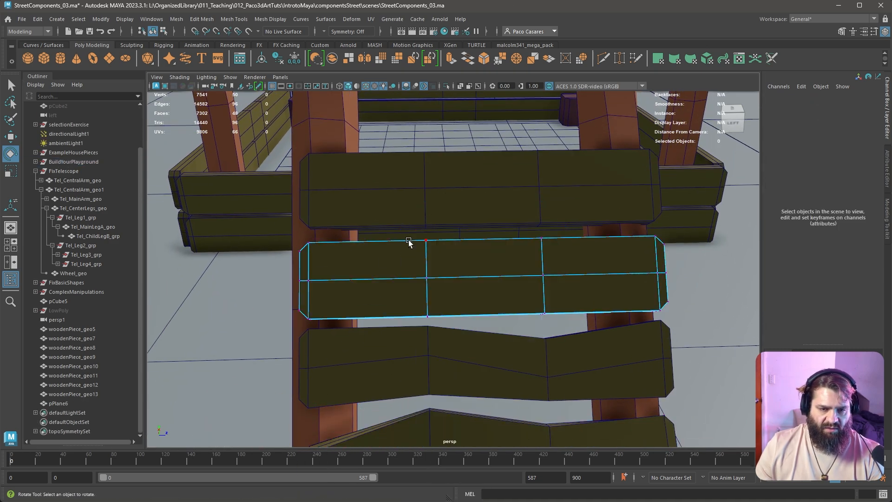
drag(471, 345, 472, 346)
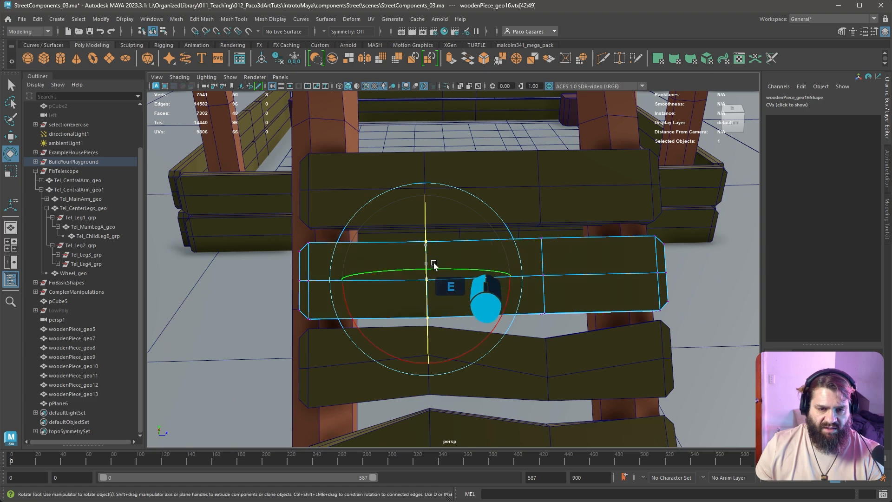
key(w)
key(f)
alt+right_drag(557, 285, 442, 246)
alt+drag(436, 248, 508, 261)
- Rotate the end vertices of the third ramp plank to slant that end, and raise them slightly
alt+drag(434, 280, 622, 320)
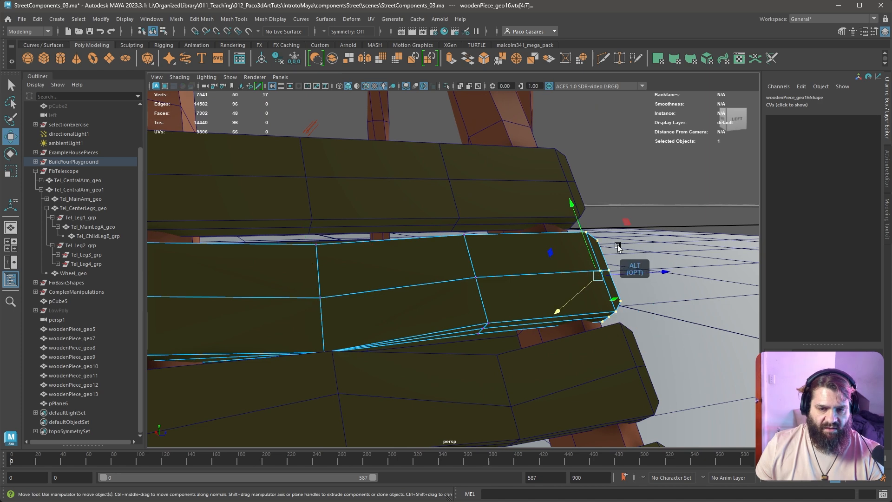
key(e)
key(w)
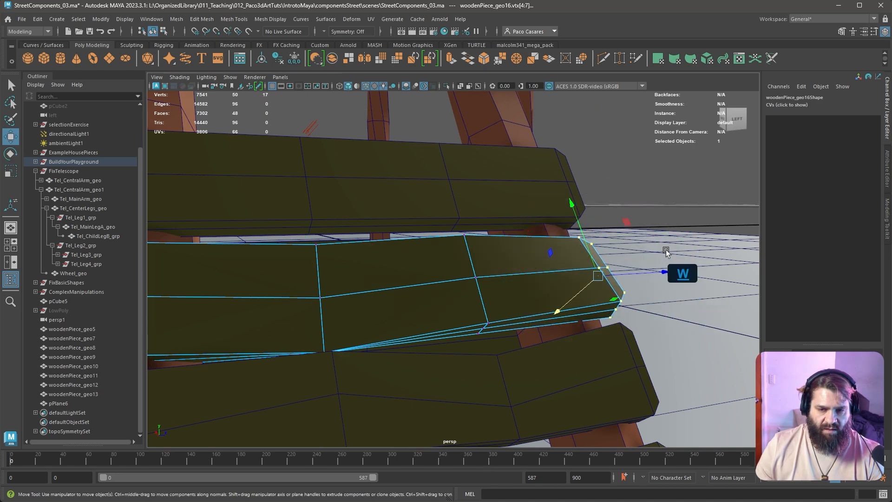
drag(577, 294, 579, 293)
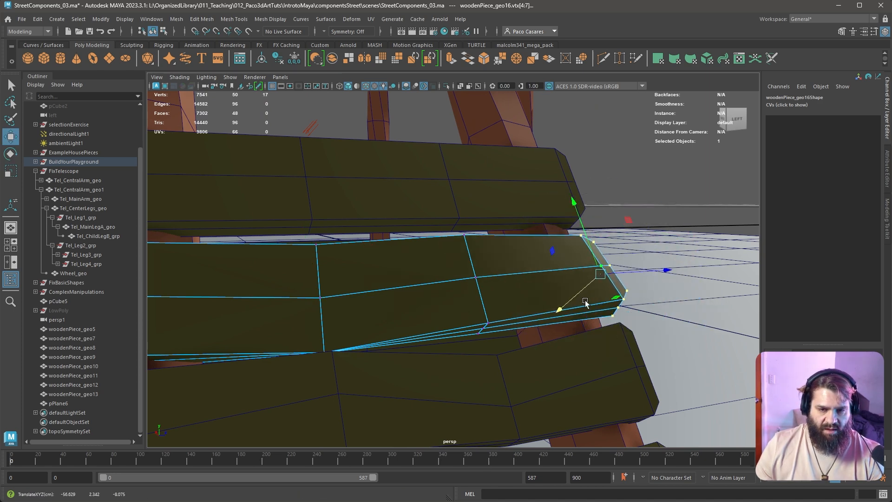
alt+right_drag(585, 301, 560, 323)
alt+middle_drag(559, 322, 580, 352)
- Reshape the top ramp plank's underside by raising one inner division's lower vertices and pulling down the adjacent end's lower corner
click(521, 271)
alt+drag(521, 272, 469, 247)
right_drag(468, 247, 430, 251)
key(ctrl+z)
right_drag(483, 244, 455, 248)
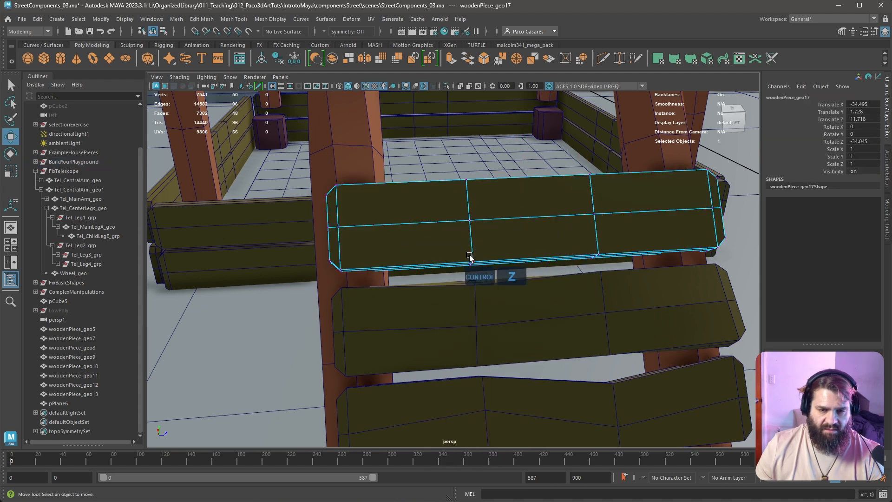
drag(457, 255, 450, 284)
alt+drag(429, 256, 493, 277)
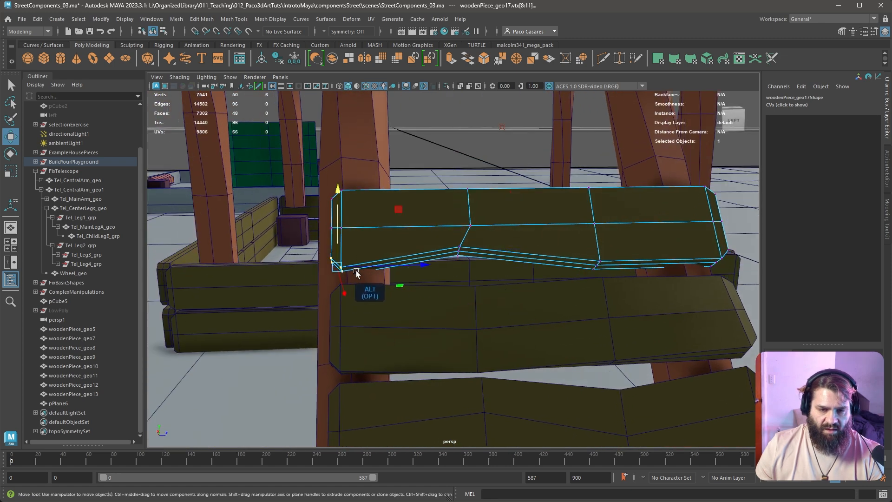
drag(340, 272, 349, 284)
alt+drag(552, 194, 458, 275)
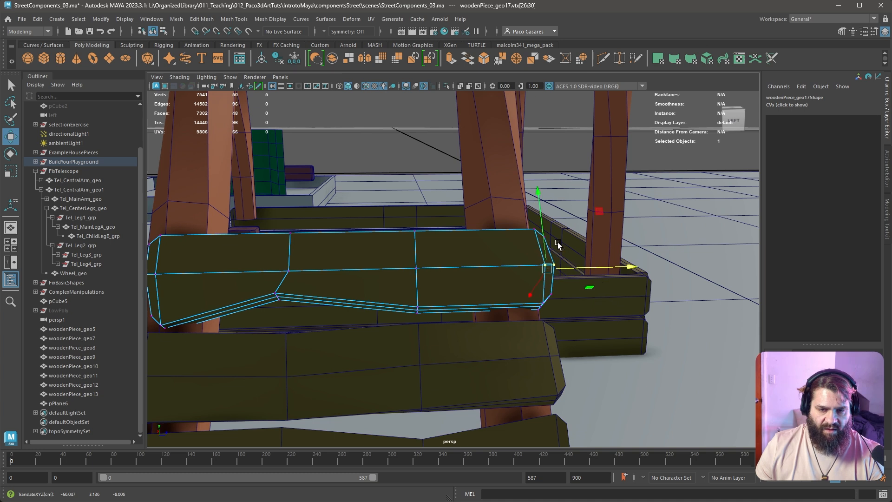
- Pull the upper corner vertices at the top plank's other end inward, rotate them slightly and adjust their sideways position
shift+drag(565, 263, 584, 271)
drag(543, 245, 523, 249)
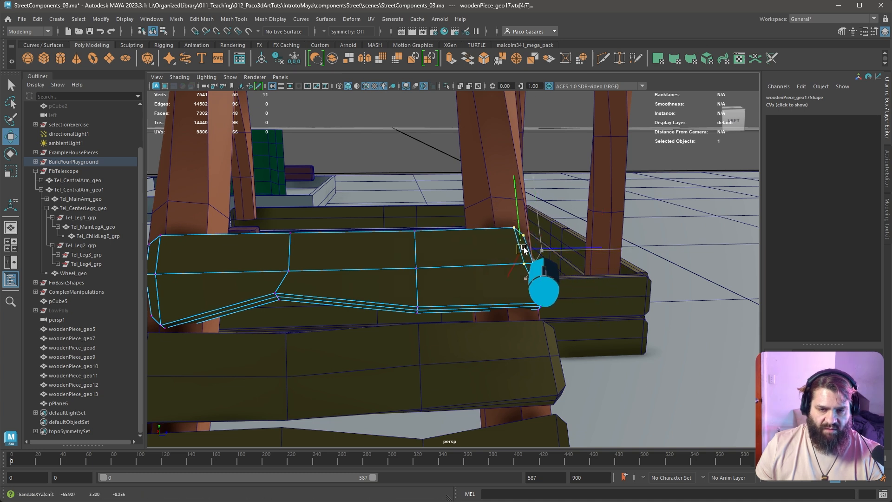
key(e)
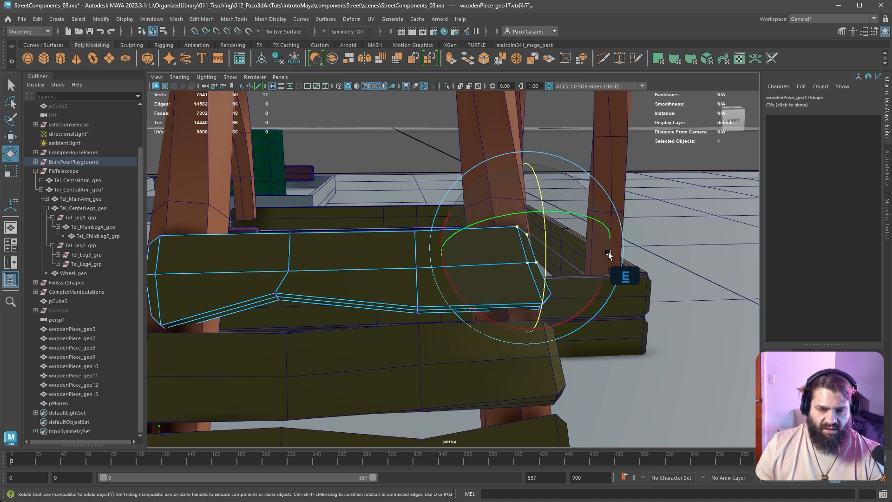
key(w)
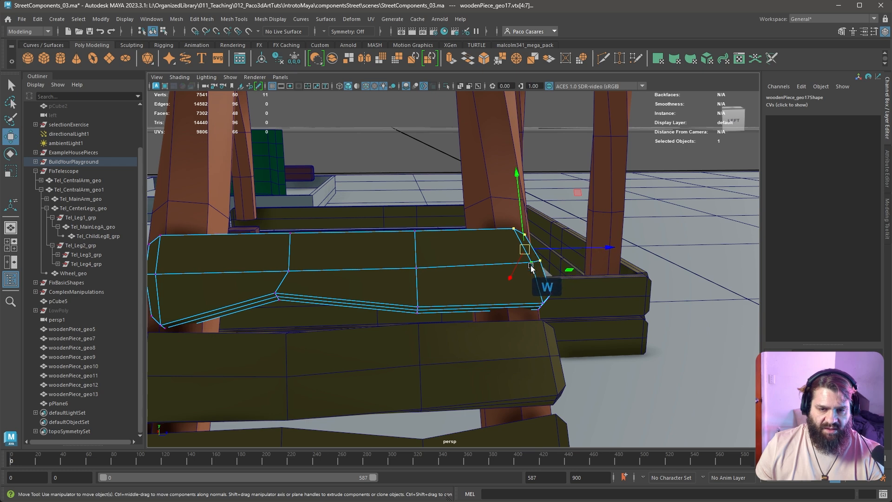
drag(577, 249, 587, 249)
- Lower the top plank's upper-edge vertices at one inner division and adjust the vertices of the other inner division
drag(378, 205, 453, 261)
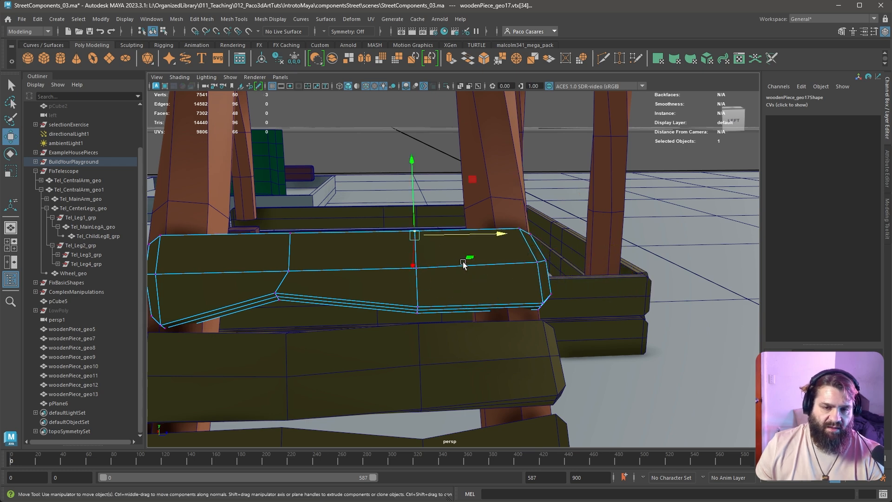
drag(419, 216, 421, 233)
alt+middle_drag(287, 267, 423, 292)
drag(383, 227, 478, 323)
alt+middle_drag(515, 350, 496, 239)
alt+right_drag(496, 239, 457, 233)
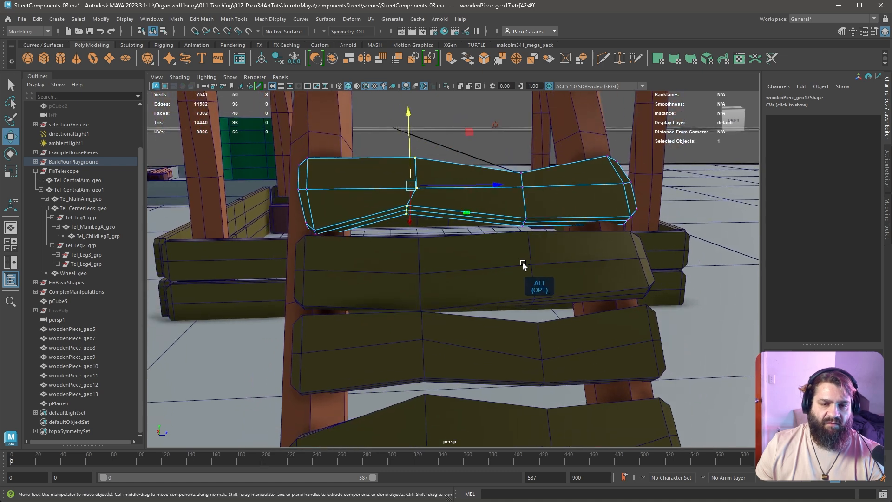
- Soften the lowest plank's peak by lowering its upper-edge vertices and raising the upper corner of the adjacent end
click(522, 263)
alt+right_drag(630, 358, 481, 294)
mouse_move(458, 365)
alt+mouse_down()
mouse_move(434, 369)
mouse_move(446, 376)
alt+mouse_up()
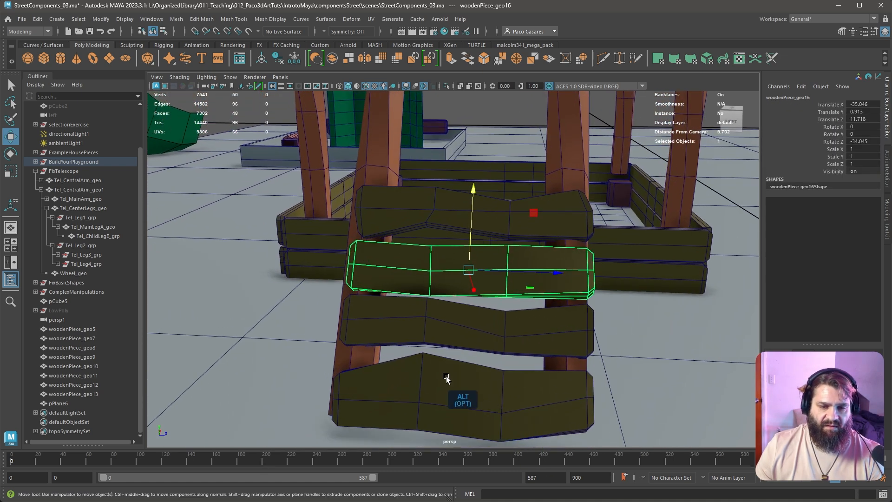
right_drag(446, 375, 408, 364)
drag(397, 332, 424, 337)
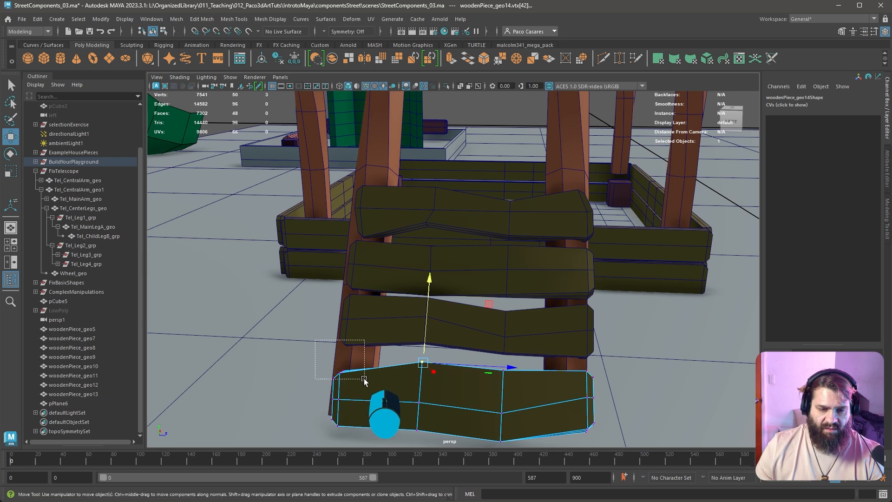
drag(353, 359, 345, 343)
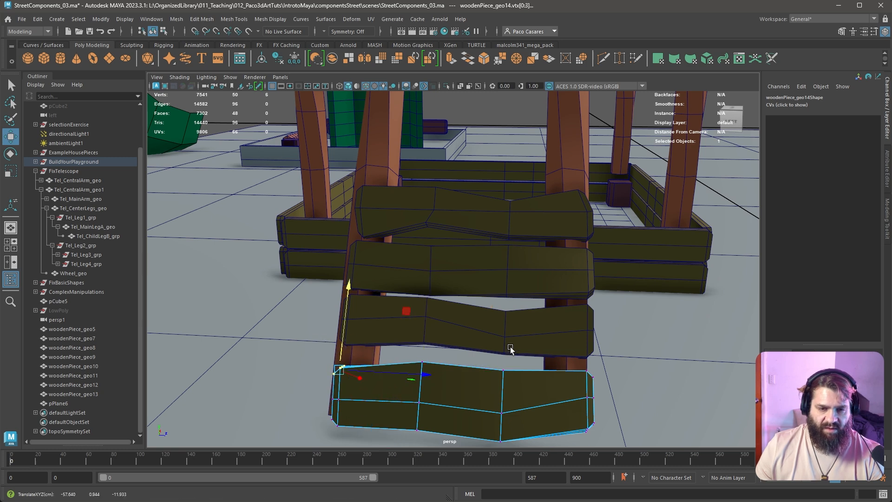
- Raise the third plank's lower-edge vertices at one inner division, and rotate the nearby end while shifting it inward
click(533, 279)
right_drag(514, 297, 480, 307)
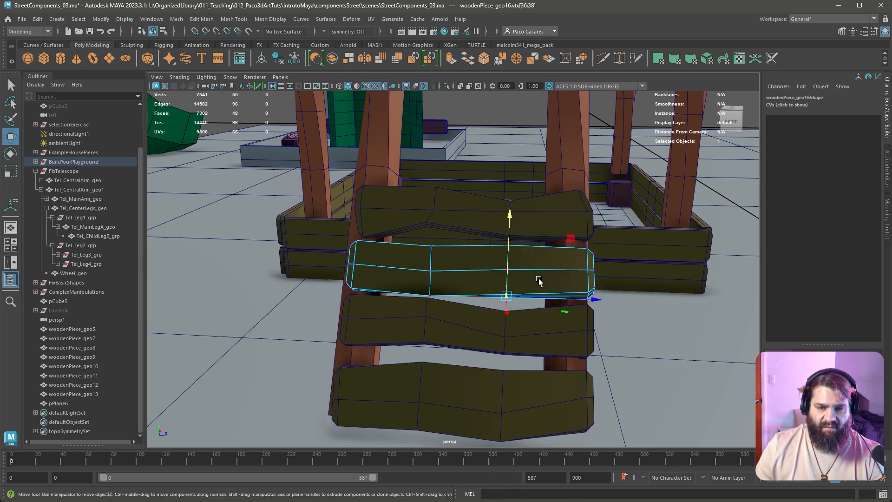
middle_drag(575, 275, 633, 277)
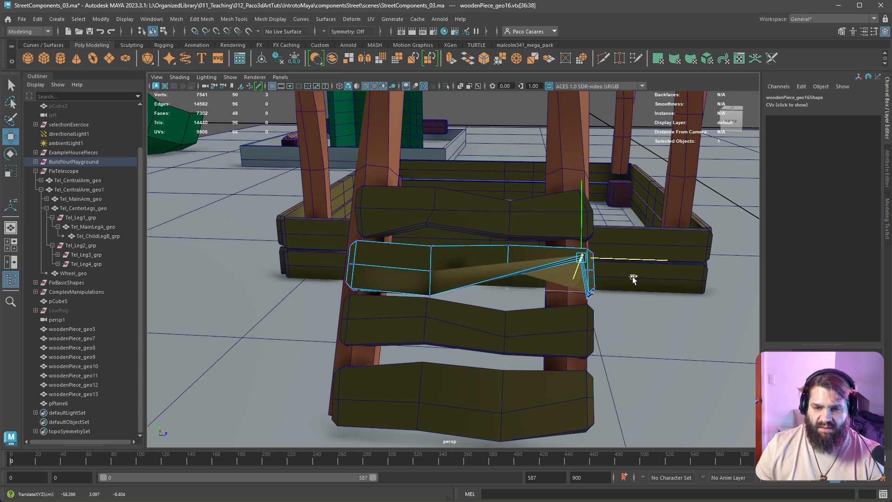
key(ctrl+z)
drag(649, 235, 551, 320)
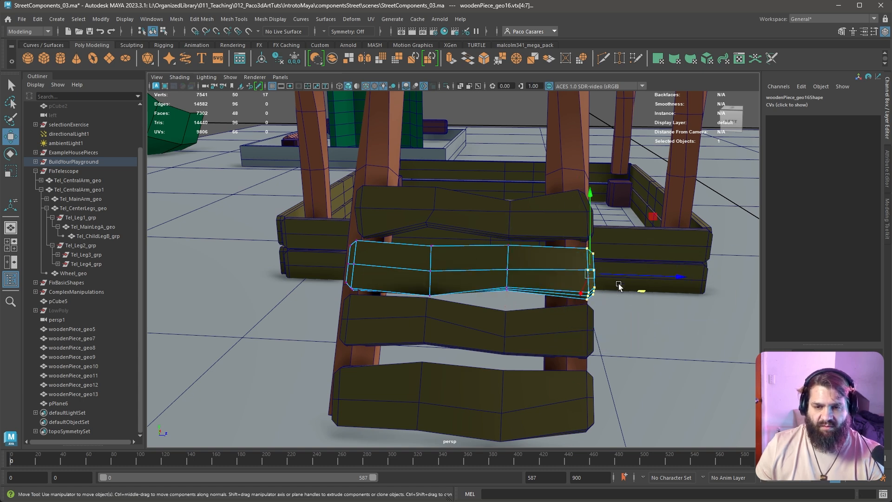
key(e)
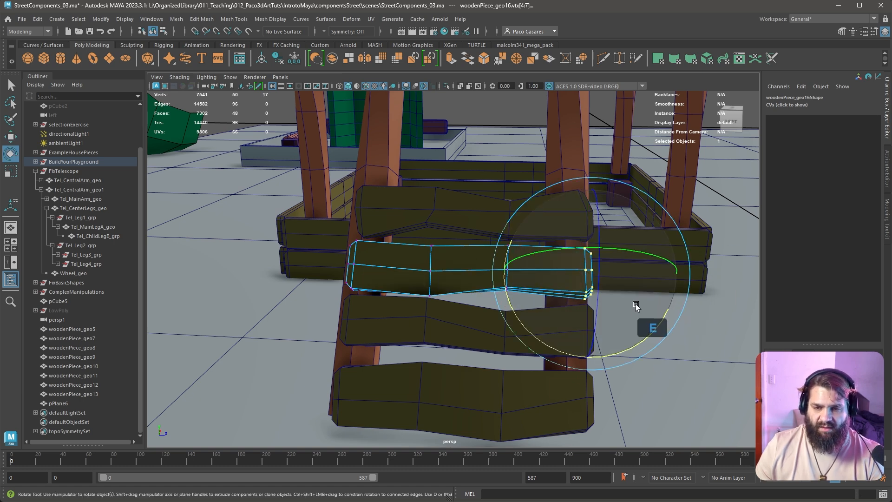
key(w)
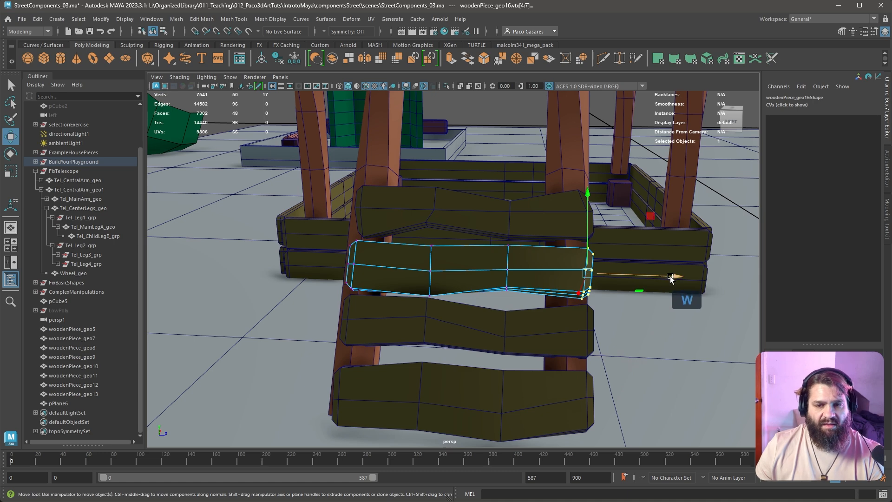
drag(670, 278, 672, 279)
right_drag(542, 268, 598, 232)
- Compare the reshaped planks with the planks on the finished example tower's ramp
click(643, 304)
alt+drag(643, 305, 506, 294)
click(505, 306)
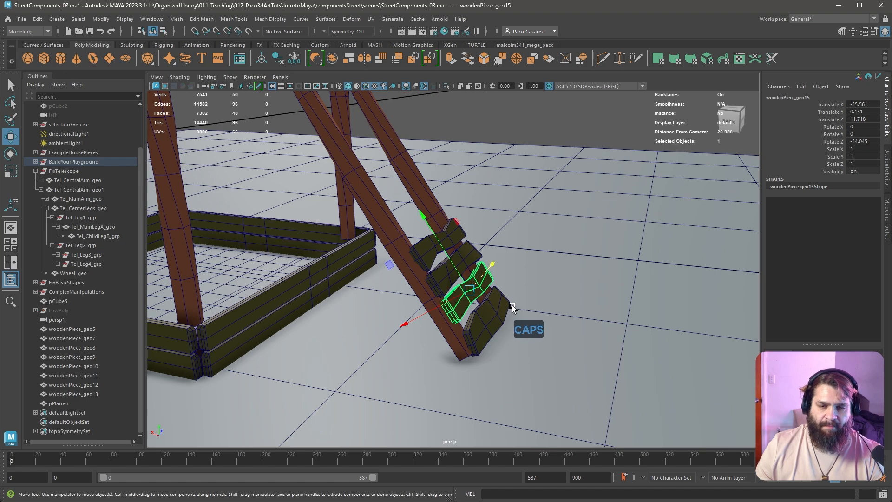
alt+right_drag(509, 308, 347, 310)
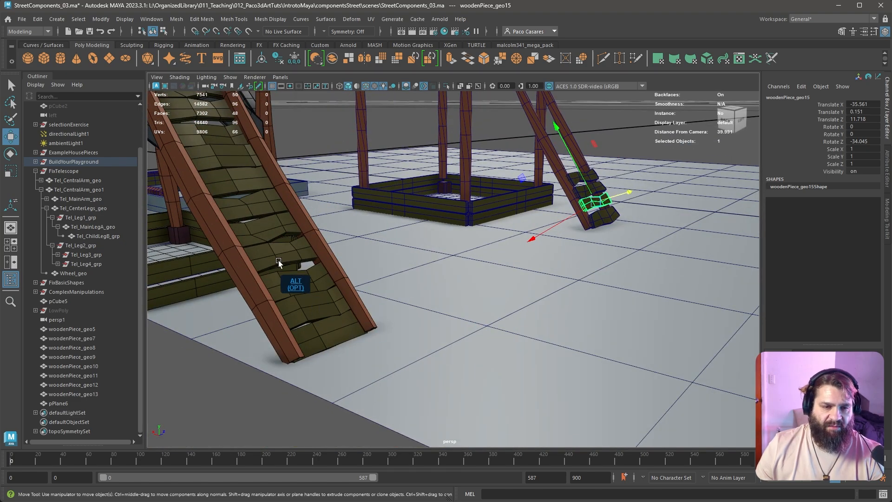
alt+drag(465, 225, 367, 244)
alt+right_drag(367, 244, 498, 297)
alt+middle_drag(498, 297, 439, 321)
alt+right_drag(439, 321, 494, 340)
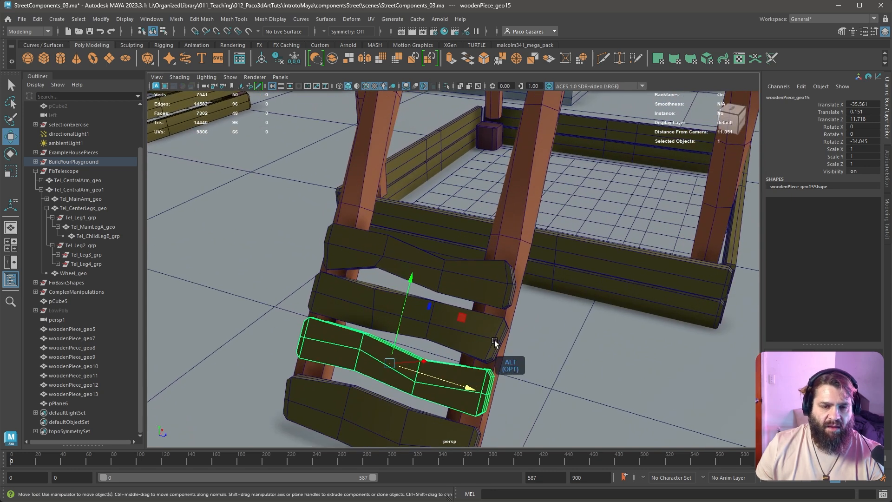
- Combine the four reshaped ramp planks into a single mesh
click(495, 339)
click(437, 269)
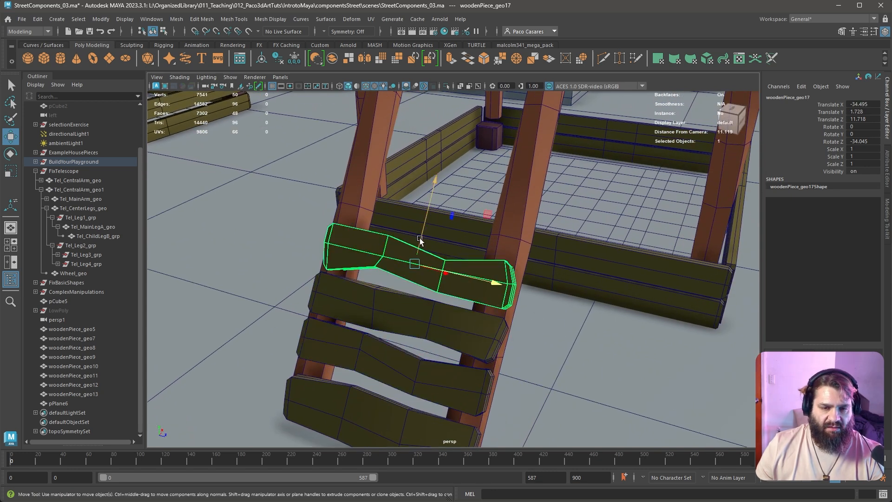
shift+click(442, 327)
shift+click(431, 372)
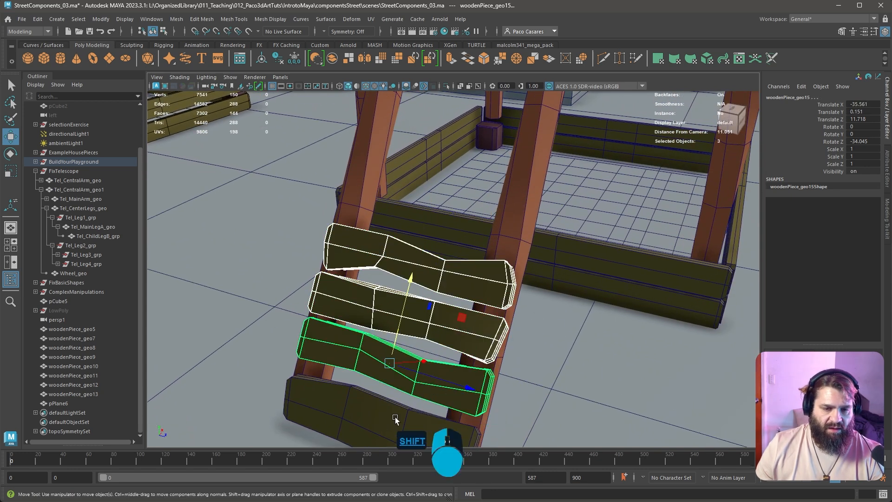
shift+click(410, 409)
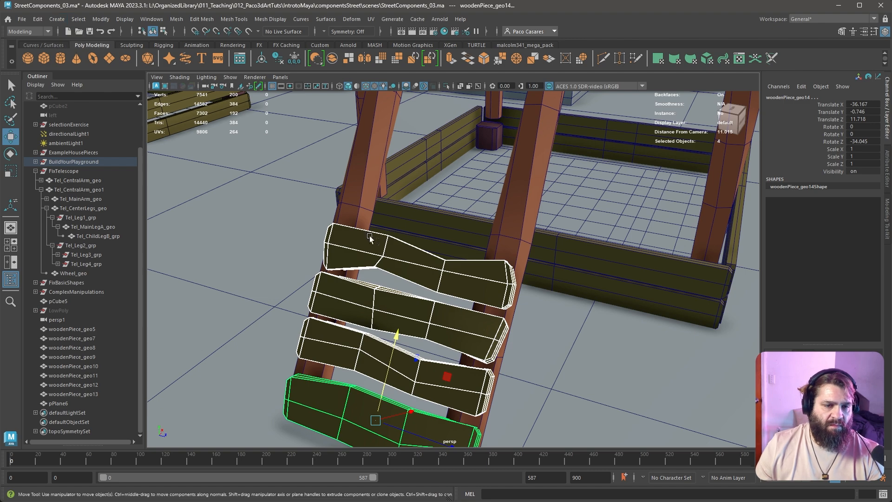
shift+right_click(415, 264)
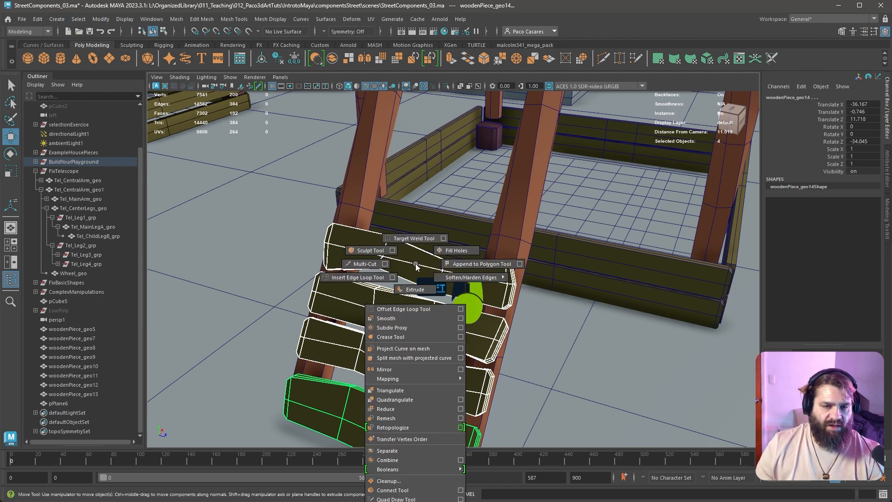
click(413, 459)
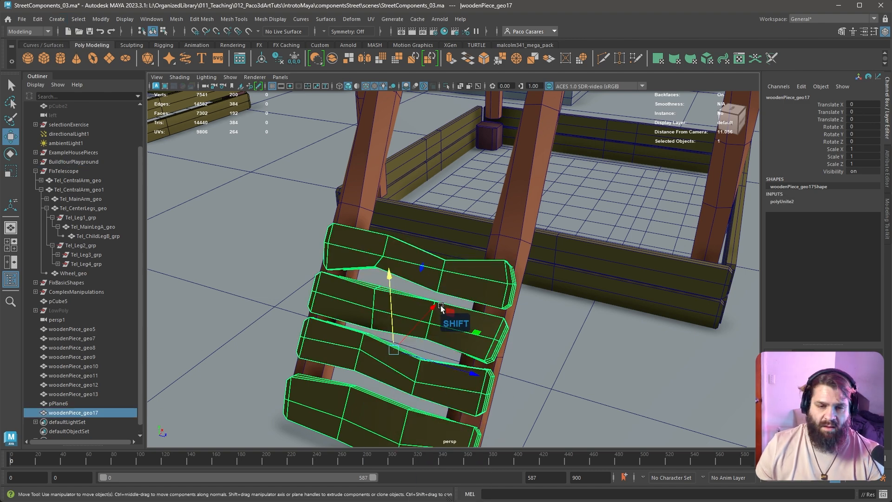
- Duplicate the combined four-plank set and position the copy directly above the first along the ramp, at X 2.309, Y 3.321
alt+drag(458, 318, 314, 257)
alt+middle_drag(314, 258, 338, 280)
alt+right_drag(339, 279, 388, 270)
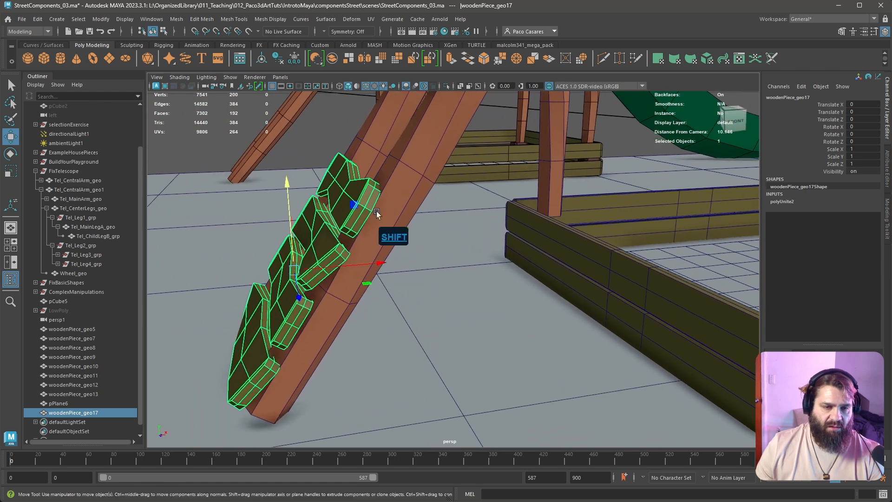
shift+drag(356, 205, 477, 92)
alt+right_drag(477, 91, 404, 236)
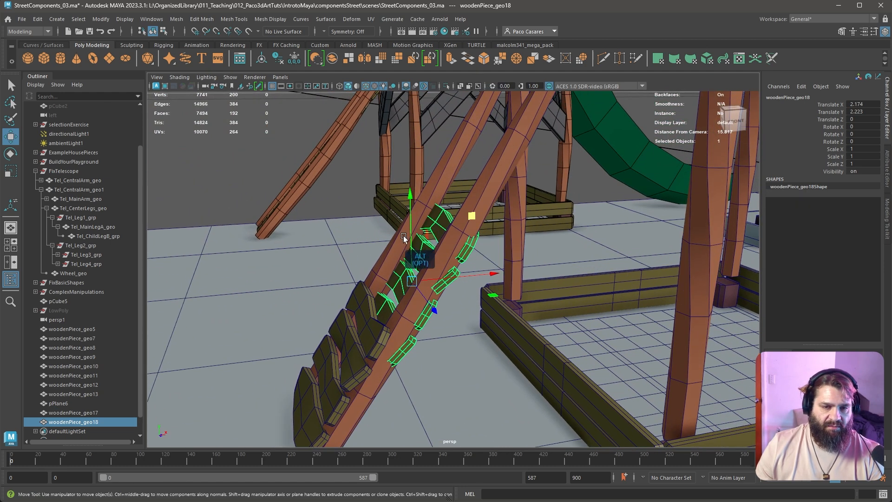
drag(477, 180, 477, 179)
key(ctrl+z)
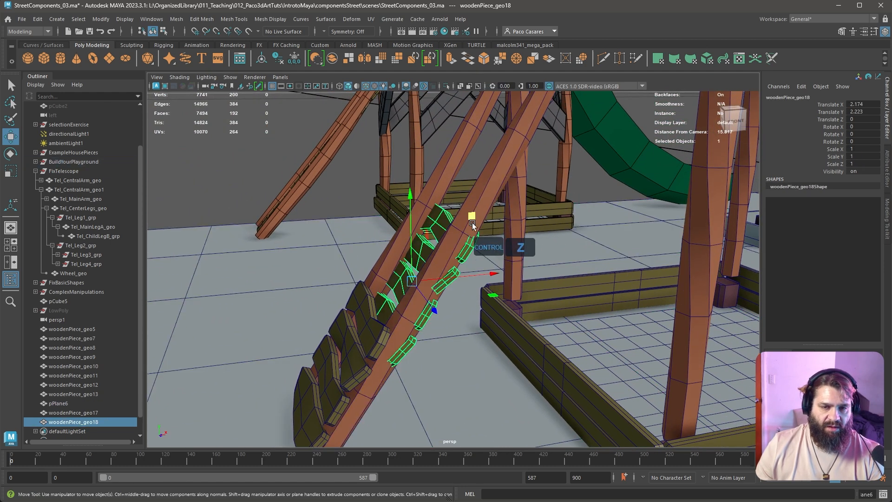
drag(472, 219, 476, 180)
- Duplicate the second plank set and move the copy to the ramp's upper end, at X 4.537, Y 6.771
alt+right_drag(486, 199, 474, 188)
alt+middle_drag(474, 188, 473, 230)
key(ctrl+d)
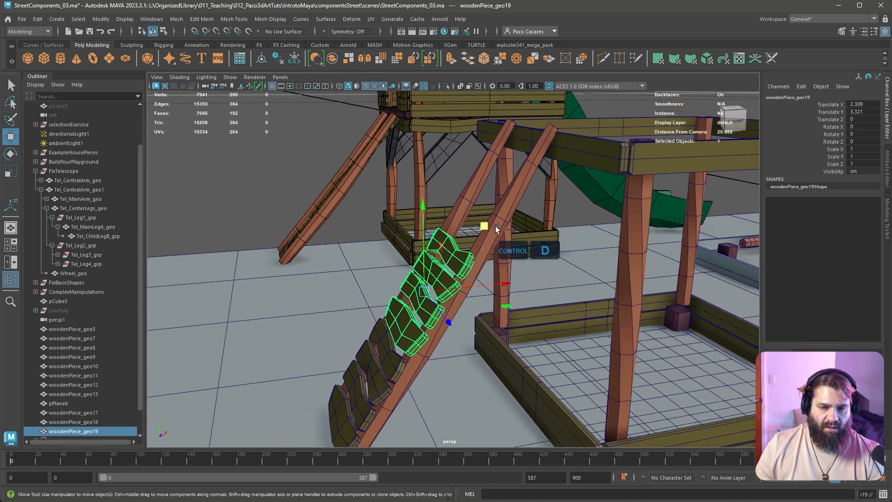
drag(485, 227, 546, 125)
alt+drag(507, 158, 574, 189)
alt+middle_drag(574, 188, 431, 264)
alt+right_drag(431, 264, 515, 278)
alt+drag(516, 279, 604, 279)
alt+right_drag(547, 261, 578, 250)
alt+drag(579, 250, 505, 212)
drag(522, 175, 522, 170)
alt+right_drag(523, 170, 504, 213)
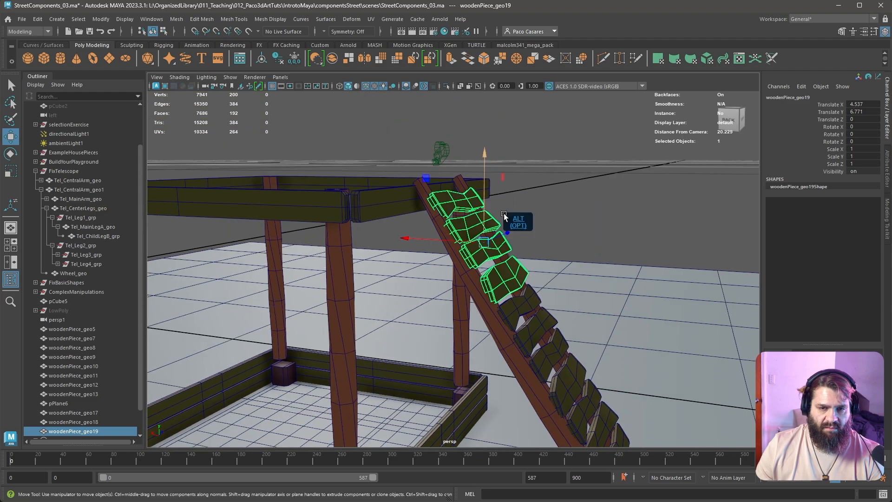
- Deselect the planks and compare the filled ramp with the ramp on the finished example tower
alt+drag(504, 214, 450, 212)
click(613, 200)
alt+right_drag(613, 200, 573, 232)
alt+drag(573, 233, 452, 241)
alt+middle_drag(453, 241, 646, 210)
alt+drag(646, 210, 493, 243)
alt+middle_drag(394, 224, 556, 232)
alt+drag(556, 233, 466, 254)
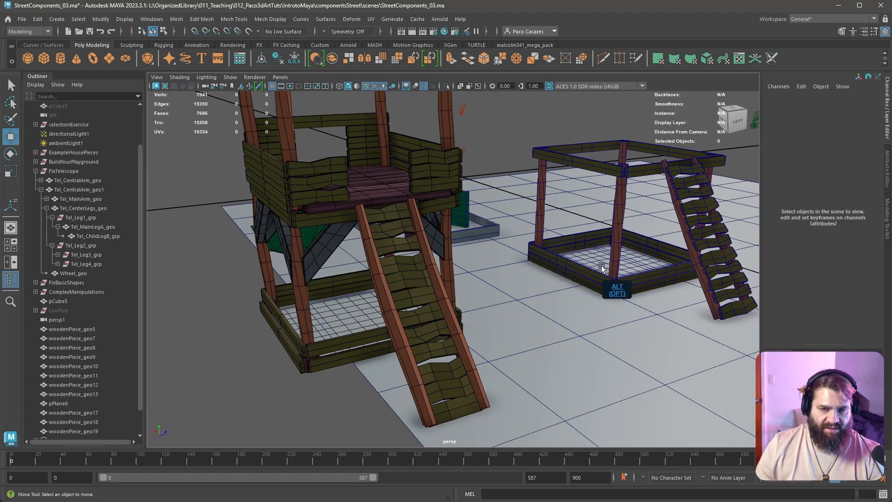
- Duplicate the rhomboid brace piece and place the copy inside the new tower's base, at X -44.727, Z -10.368
alt+drag(601, 266, 493, 260)
alt+middle_drag(492, 261, 618, 263)
alt+drag(618, 263, 325, 297)
mouse_move(325, 297)
alt+right_down()
mouse_move(554, 353)
mouse_move(469, 354)
alt+right_up()
click(554, 354)
alt+middle_drag(483, 344, 632, 330)
mouse_move(572, 311)
shift+mouse_down()
mouse_move(636, 339)
mouse_move(245, 315)
mouse_move(381, 324)
shift+mouse_up()
alt+middle_drag(381, 324, 434, 293)
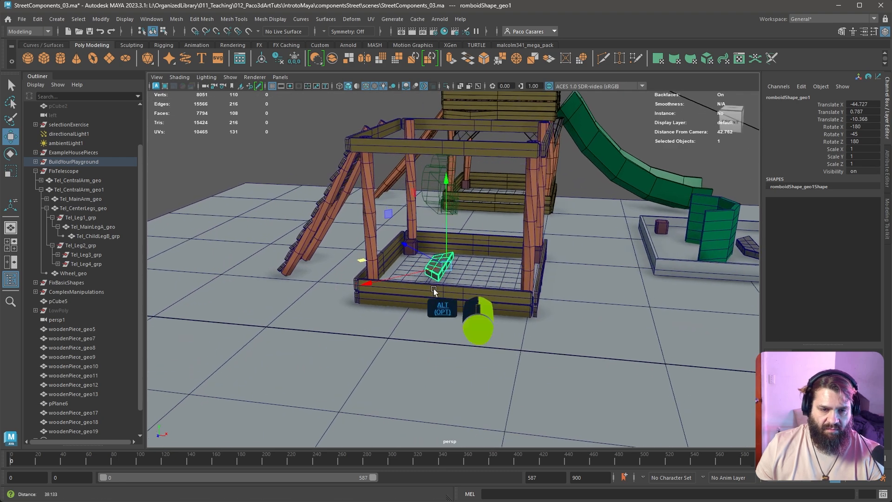
alt+right_drag(433, 293, 555, 302)
alt+drag(556, 302, 559, 291)
alt+right_drag(559, 291, 476, 250)
- Set the Rotate tool to world axes and turn the brace upright in stepped increments to X -90, Y -180, Z 0
key(e)
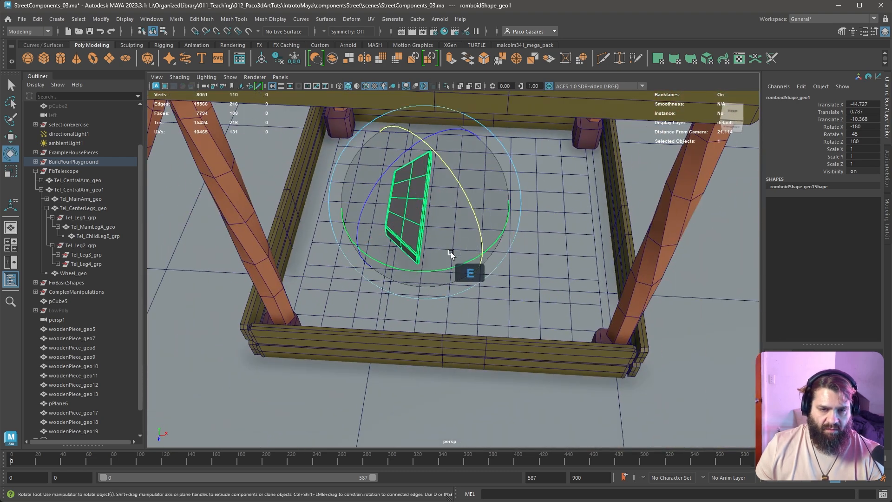
drag(451, 272, 440, 286)
key(ctrl+z)
key(e)
click(426, 197)
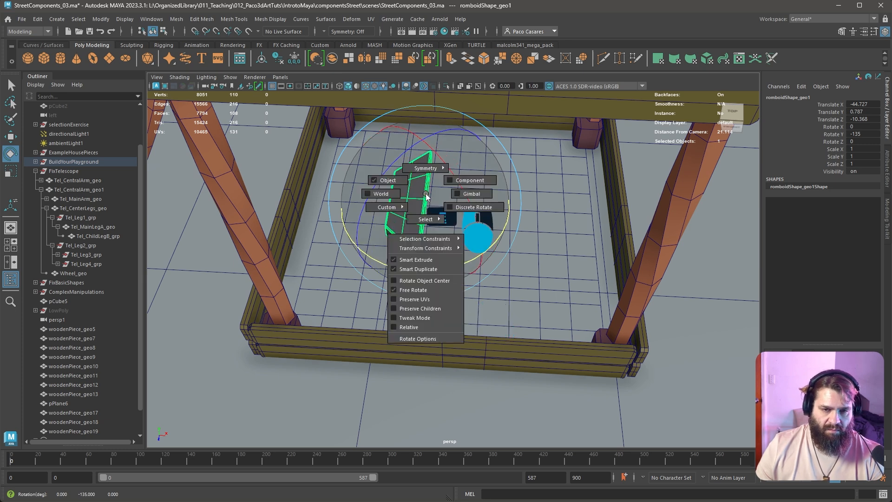
click(398, 197)
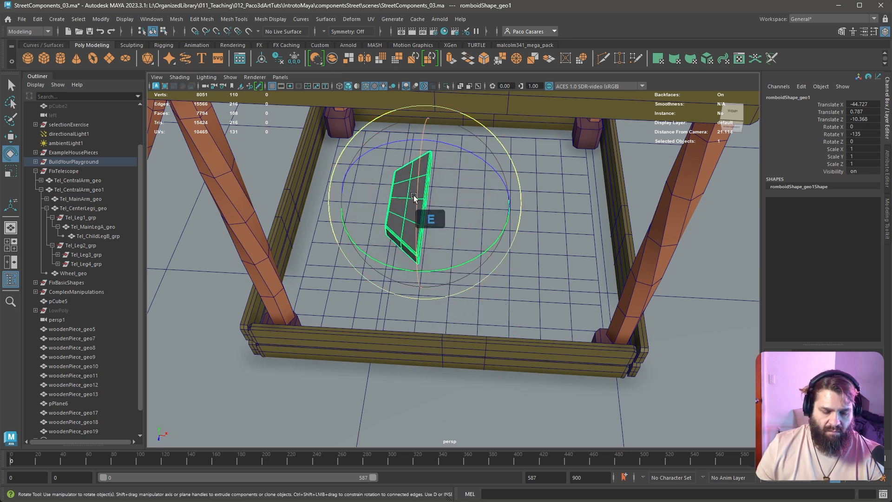
key(j)
drag(414, 195, 490, 168)
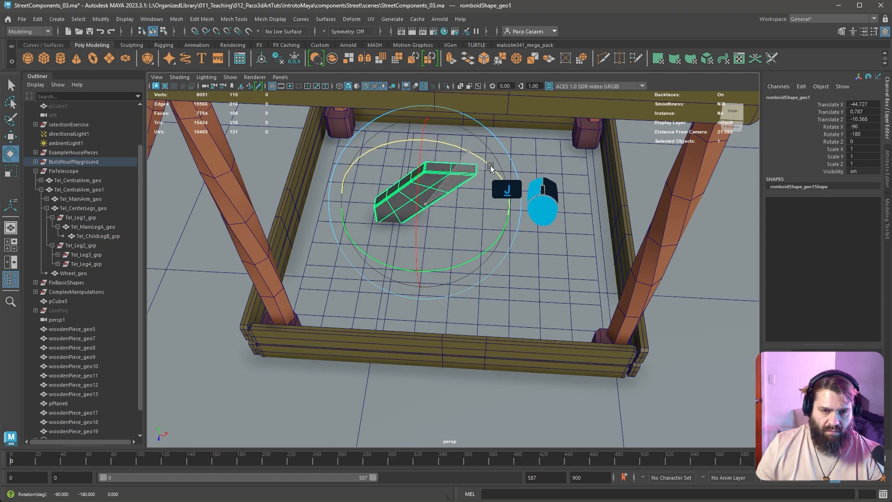
- Move the brace beside the front corner post near the ramp, at X -46.806, Z -5.157
alt+drag(549, 207, 410, 242)
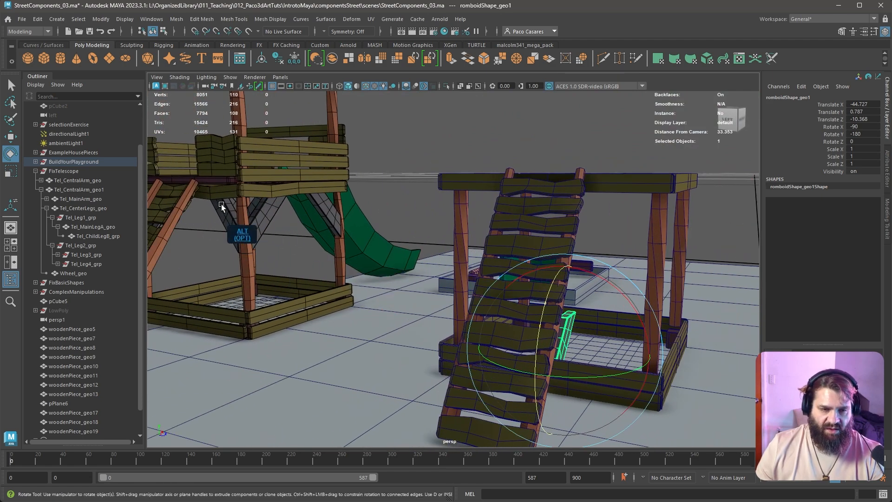
alt+drag(436, 266, 452, 311)
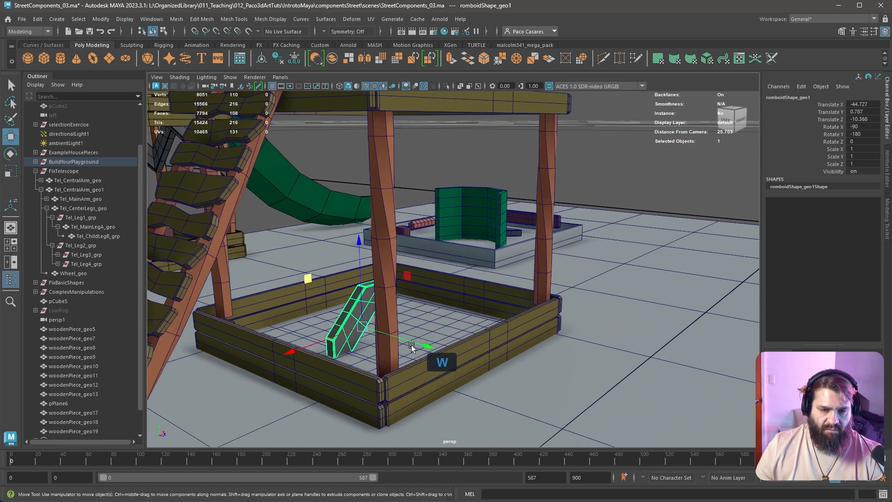
drag(431, 346, 363, 338)
alt+middle_drag(363, 338, 391, 290)
alt+right_drag(392, 290, 449, 316)
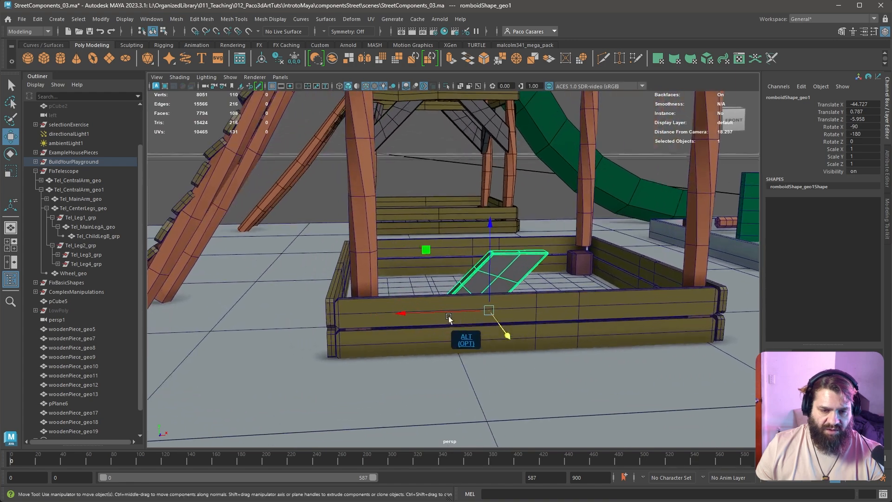
alt+drag(449, 318, 542, 324)
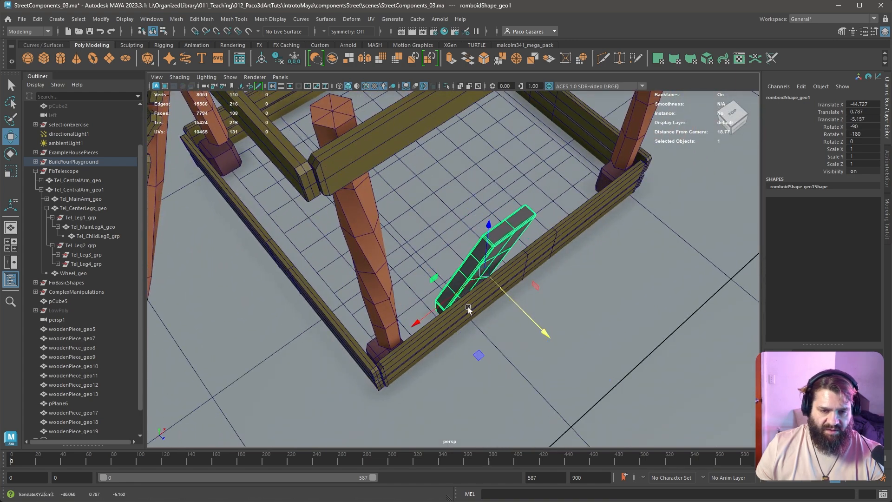
drag(468, 310, 418, 346)
- Raise the brace to Y 8.411, up to the upper beam
alt+right_drag(419, 345, 409, 327)
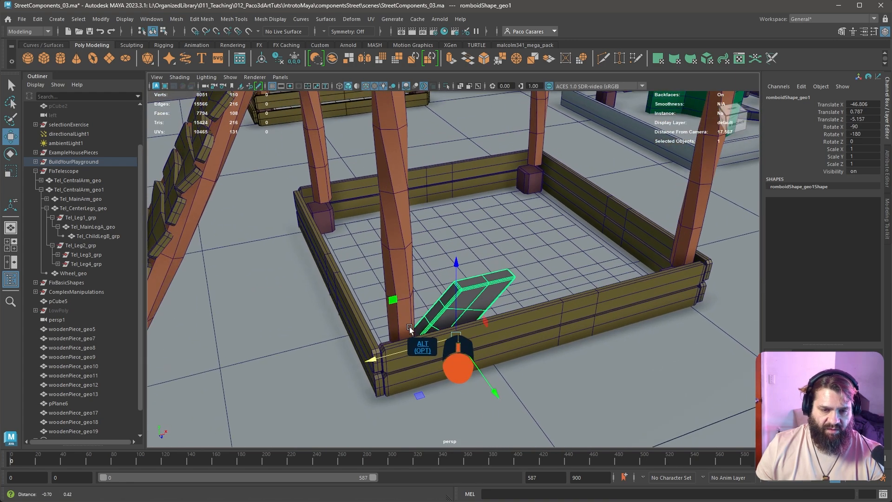
alt+middle_drag(409, 327, 414, 356)
drag(460, 317, 441, 162)
alt+right_drag(442, 162, 417, 186)
alt+middle_drag(417, 186, 453, 324)
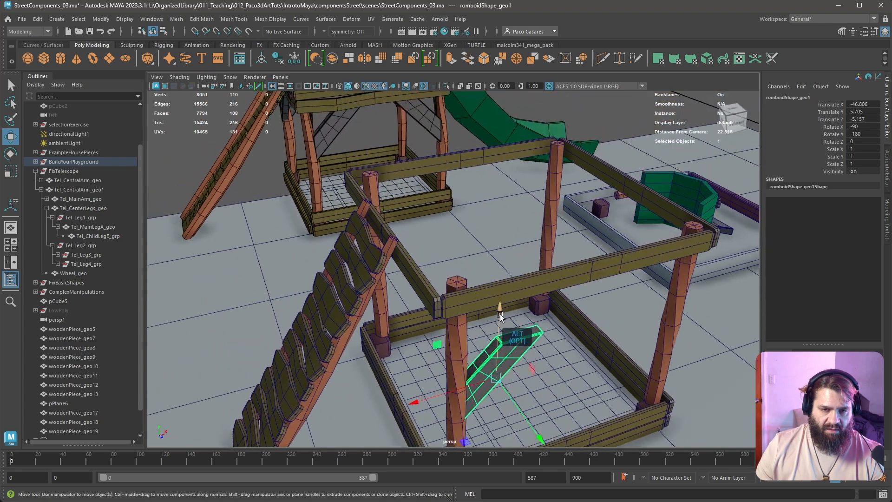
drag(500, 315, 442, 232)
- Examine how the diagonal braces are arranged on the finished example tower
alt+right_drag(443, 232, 439, 259)
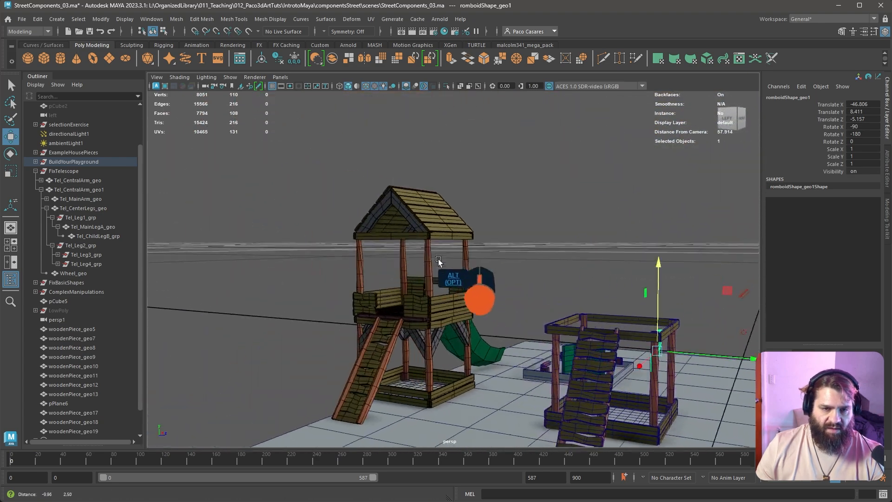
alt+drag(438, 258, 363, 196)
alt+drag(348, 239, 494, 209)
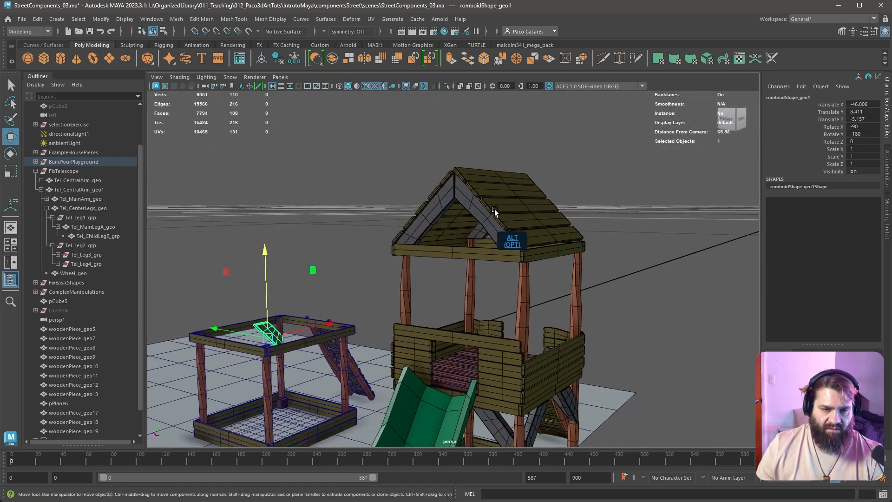
alt+drag(548, 224, 362, 265)
alt+right_drag(363, 265, 530, 332)
alt+drag(530, 332, 356, 275)
alt+right_drag(355, 274, 473, 318)
alt+middle_drag(473, 317, 453, 284)
alt+drag(453, 284, 374, 260)
alt+middle_drag(374, 260, 407, 278)
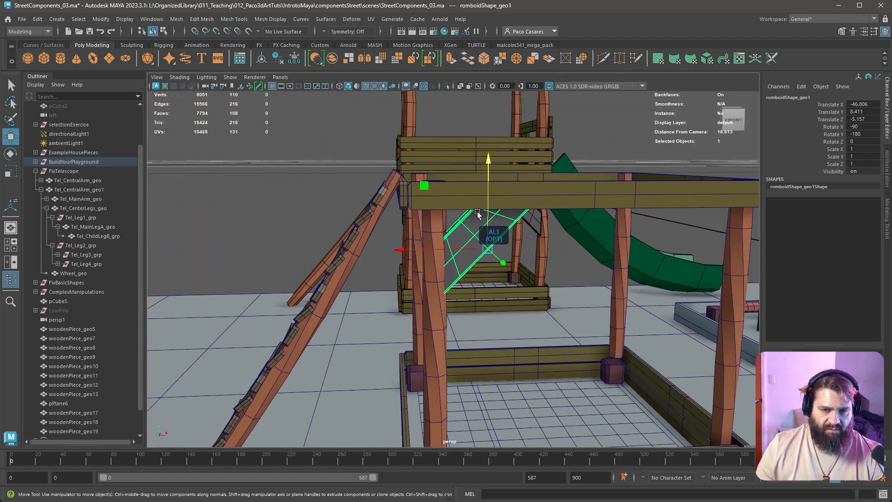
- Fit the brace between the corner post and the upper beam by moving it to X -46.444, Y 8.003
drag(488, 239, 487, 253)
key(ctrl+z)
mouse_move(491, 219)
mouse_down()
mouse_move(490, 258)
mouse_move(491, 236)
mouse_up()
alt+drag(516, 278, 472, 274)
alt+right_drag(472, 274, 565, 319)
alt+middle_drag(565, 319, 437, 288)
alt+right_drag(437, 288, 509, 322)
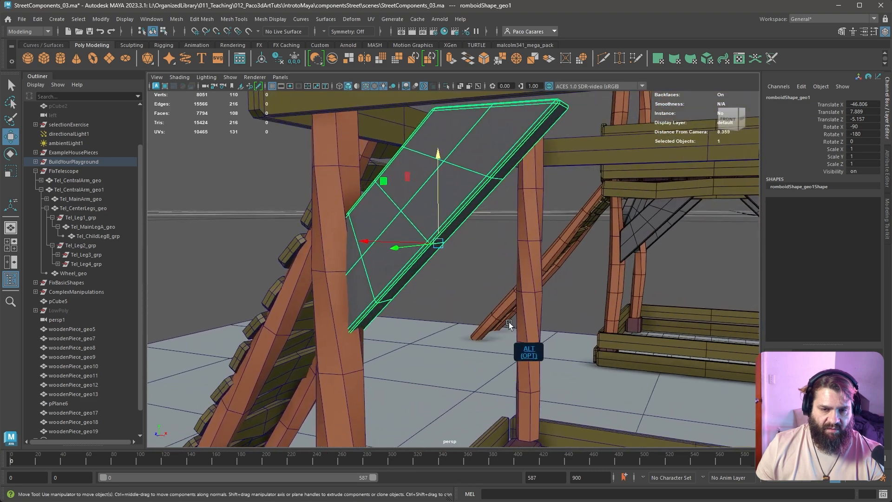
drag(366, 245, 386, 249)
drag(462, 198, 463, 189)
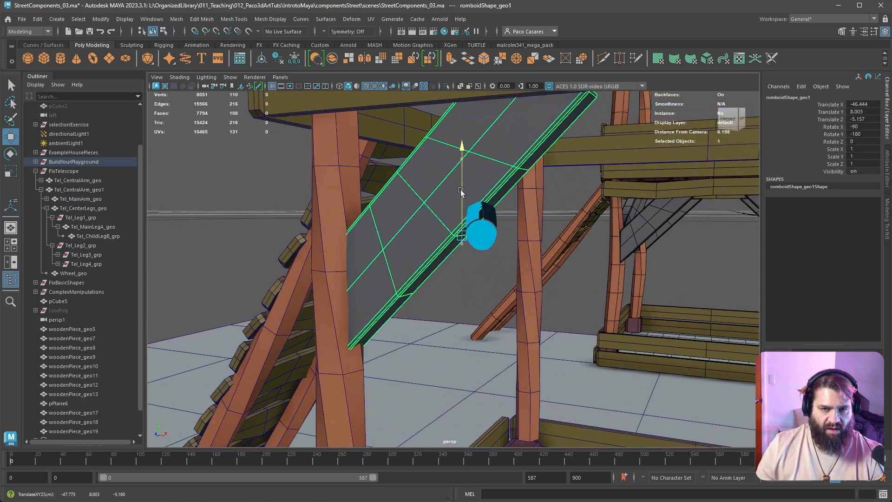
- Duplicate the fitted brace and rotate the copy in stepped increments to Y -90, perpendicular to the original
alt+right_drag(463, 189, 431, 198)
alt+drag(431, 199, 546, 225)
alt+right_drag(400, 220, 409, 202)
alt+middle_drag(409, 203, 467, 255)
alt+drag(468, 255, 485, 284)
key(ctrl+d)
key(e)
key(j)
alt+drag(544, 285, 481, 341)
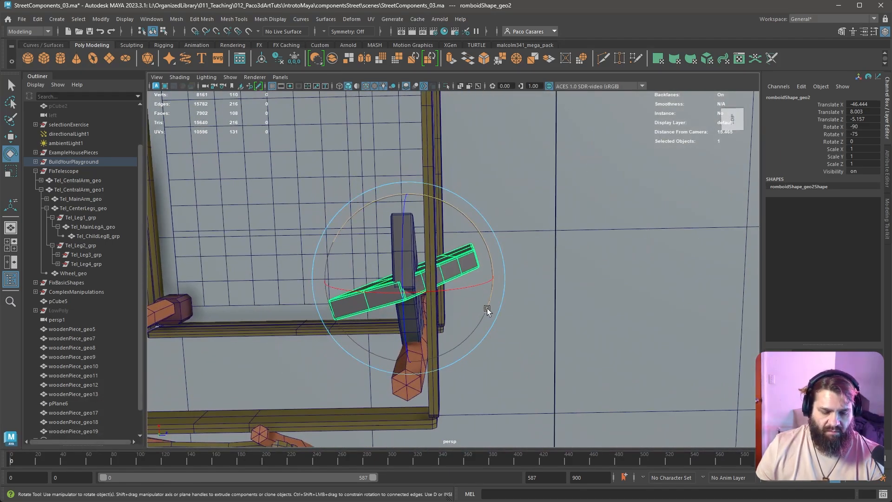
key(j)
drag(487, 308, 486, 320)
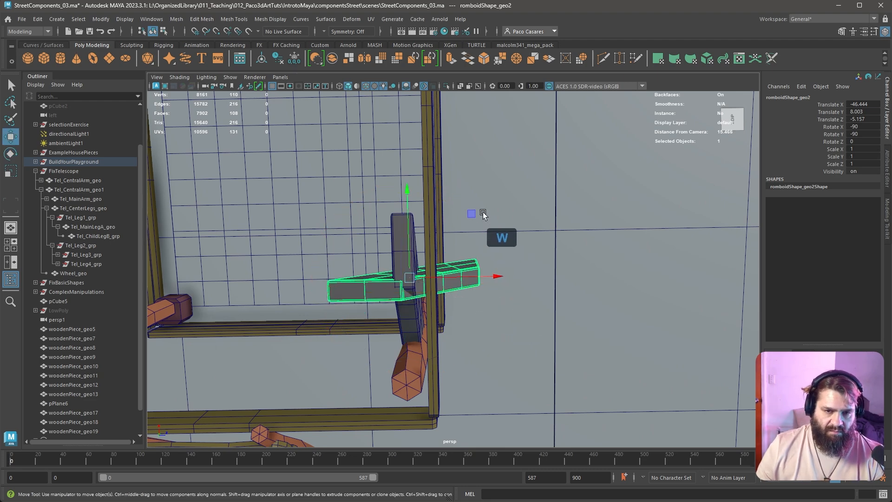
- Move the rotated brace copy against the adjacent side of the same corner post, under the ramp-side beam
drag(472, 213, 311, 344)
alt+middle_drag(311, 344, 400, 320)
alt+right_drag(399, 320, 474, 223)
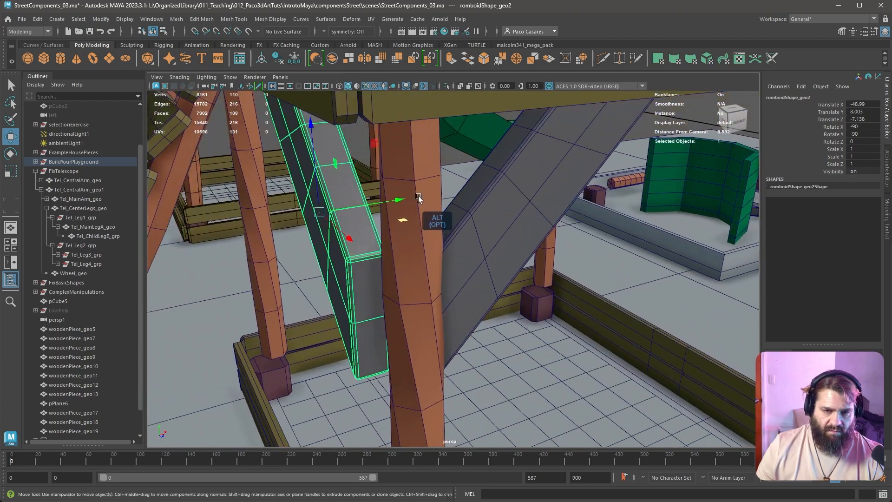
drag(398, 200, 428, 201)
alt+drag(476, 259, 312, 318)
alt+middle_drag(313, 319, 372, 249)
mouse_move(426, 370)
mouse_down()
mouse_move(444, 366)
mouse_move(426, 374)
mouse_up()
- Combine the two perpendicular corner braces into a single mesh
shift+click(358, 259)
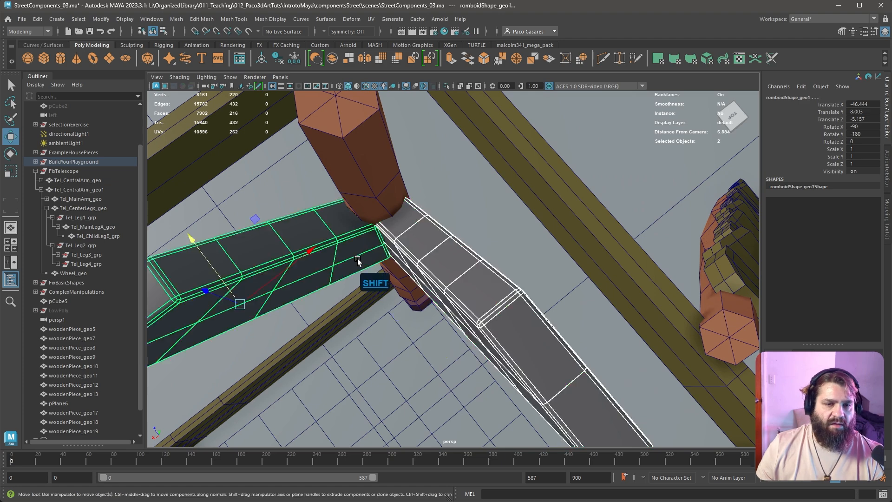
alt+right_drag(358, 259, 297, 205)
alt+drag(297, 205, 535, 181)
alt+middle_drag(534, 182, 484, 224)
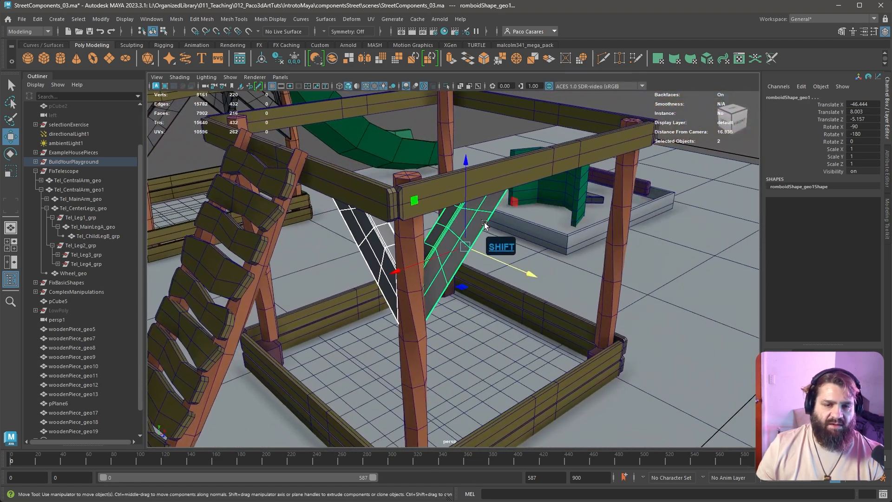
shift+right_click(484, 224)
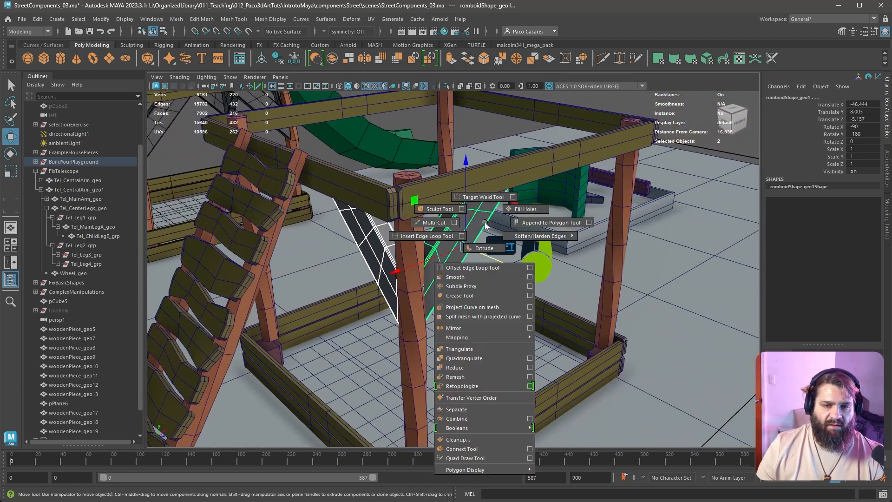
click(464, 418)
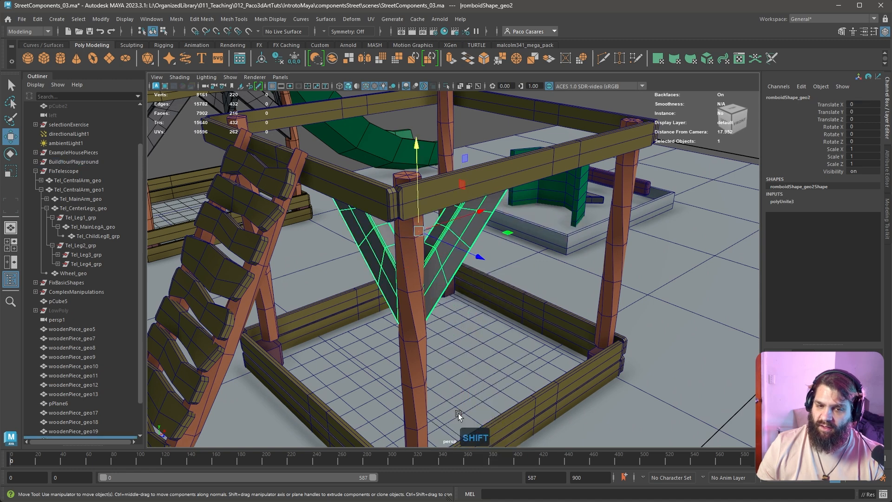
- Duplicate the combined brace pair and move the copy along the front beam to X 4.432
mouse_move(479, 215)
shift+mouse_down()
mouse_move(390, 264)
mouse_move(665, 181)
mouse_move(570, 238)
shift+mouse_up()
mouse_move(570, 239)
alt+right_down()
mouse_move(569, 298)
mouse_move(561, 253)
alt+right_up()
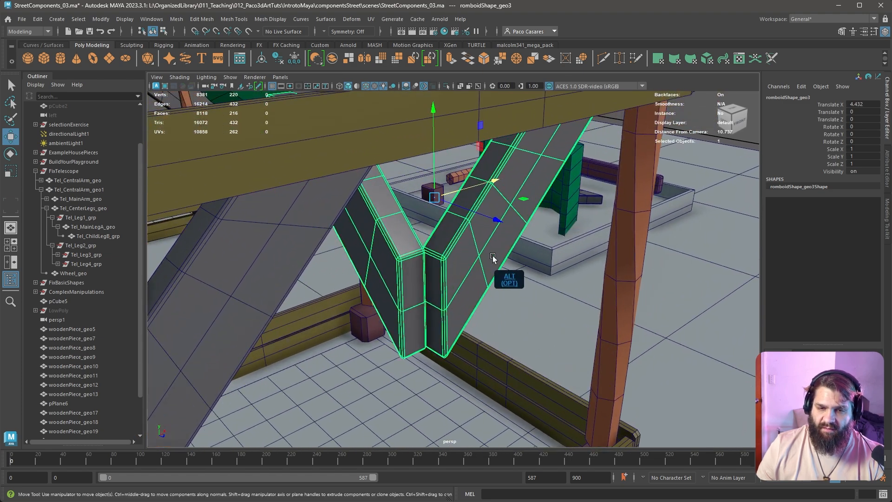
- Reposition the copied brace pair's pivot to the corner where the two braces meet, using vertex snapping
alt+drag(492, 255, 577, 230)
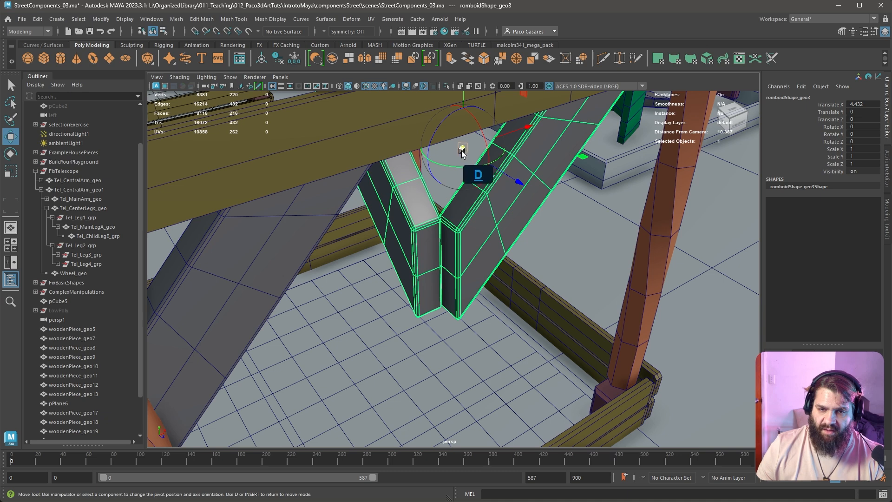
drag(519, 129, 436, 177)
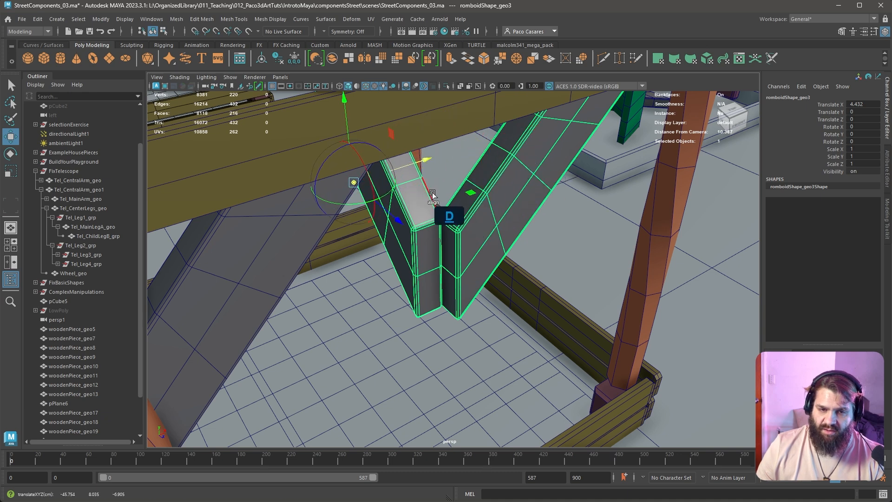
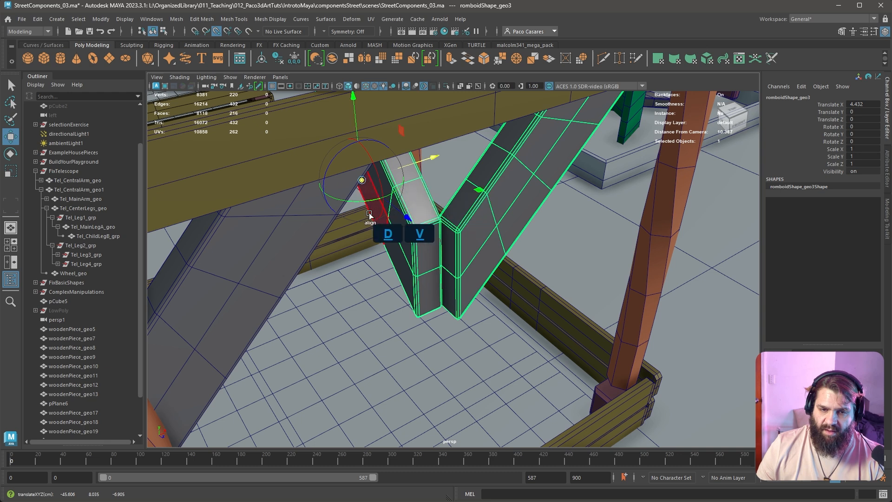
drag(403, 211, 472, 196)
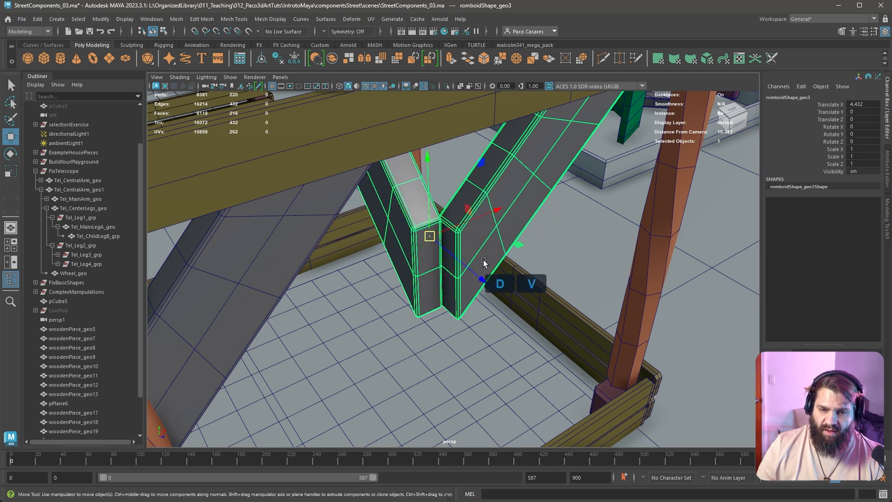
- Rotate the V-shaped brace copy 90 degrees about Y and move it along X to the neighbouring corner post
key(e)
drag(483, 260, 673, 167)
key(ctrl+z)
key(w)
alt+middle_drag(694, 213, 520, 293)
alt+drag(520, 293, 505, 195)
key(e)
alt+right_drag(505, 194, 506, 250)
key(w)
drag(460, 251, 674, 305)
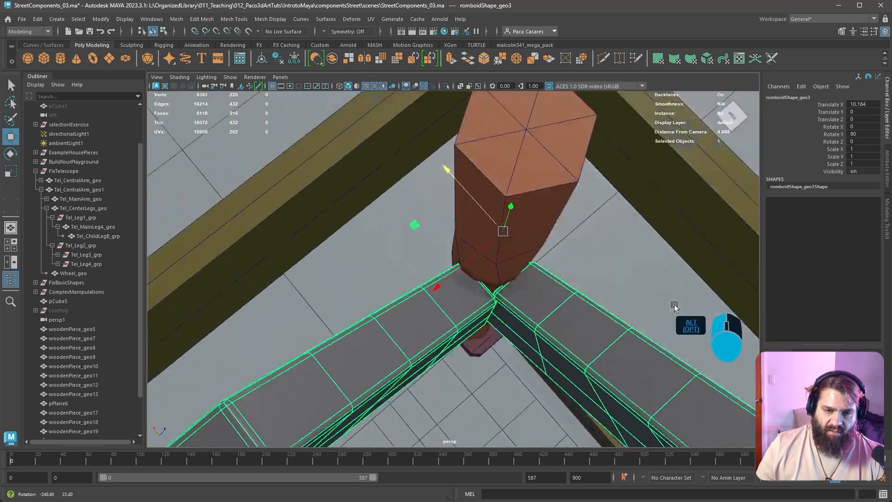
- Duplicate both V-shaped braces in place and combine the two copies into a single mesh
alt+right_drag(674, 305, 604, 299)
alt+drag(604, 300, 381, 233)
scroll(420, 269, down, 10)
alt+drag(430, 282, 414, 308)
click(414, 307)
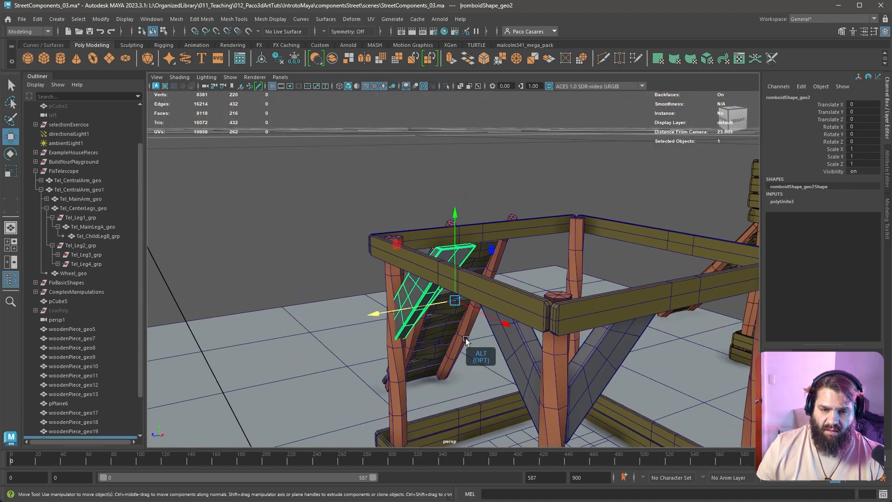
shift+click(512, 346)
alt+right_drag(511, 346, 495, 340)
alt+middle_drag(494, 341, 360, 345)
mouse_move(431, 333)
shift+mouse_down()
mouse_move(423, 336)
mouse_move(539, 328)
shift+mouse_up()
key(ctrl+z)
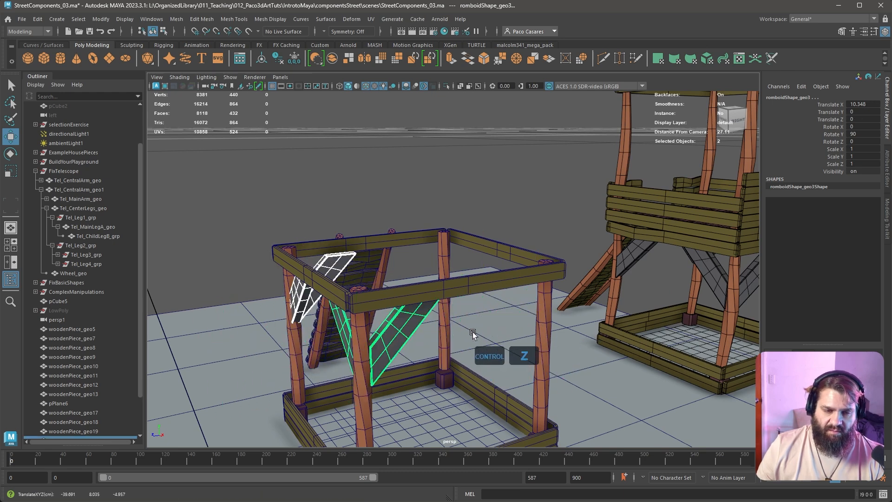
key(w)
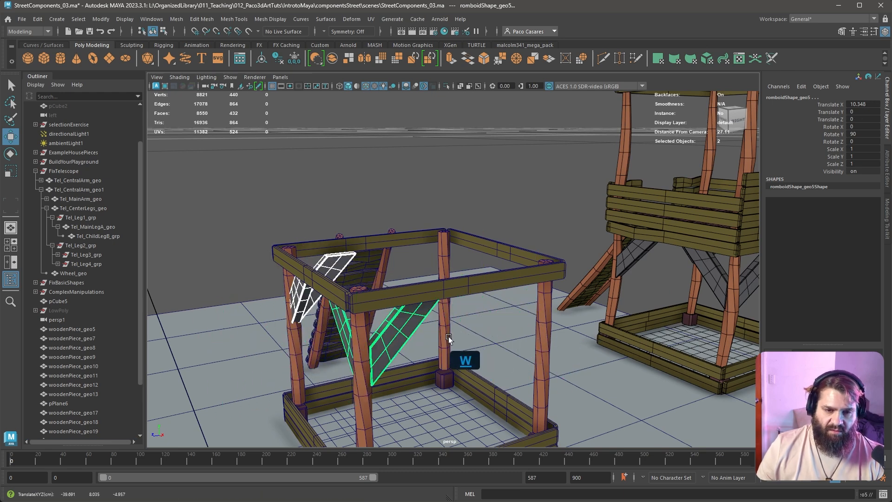
shift+right_click(435, 315)
shift+right_drag(437, 315, 415, 501)
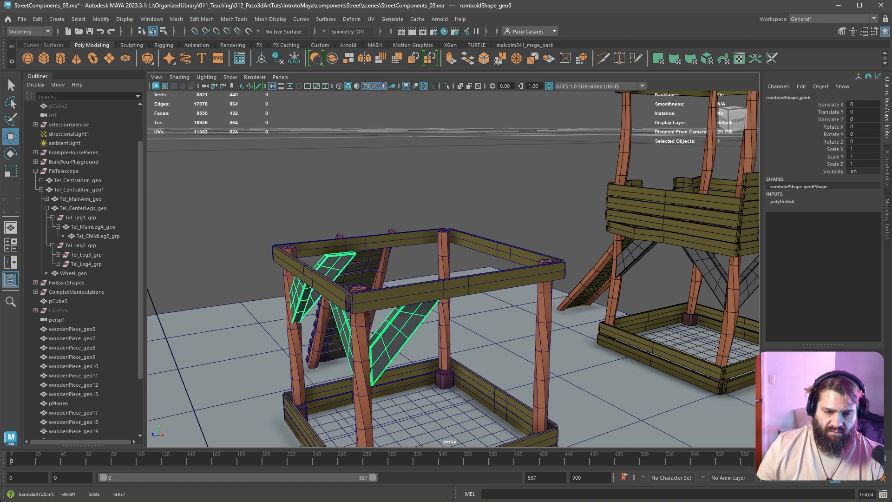
- Check in the viewport and Outliner which romboidShape objects are the original braces and which is the combined copy
alt+right_drag(492, 346, 432, 261)
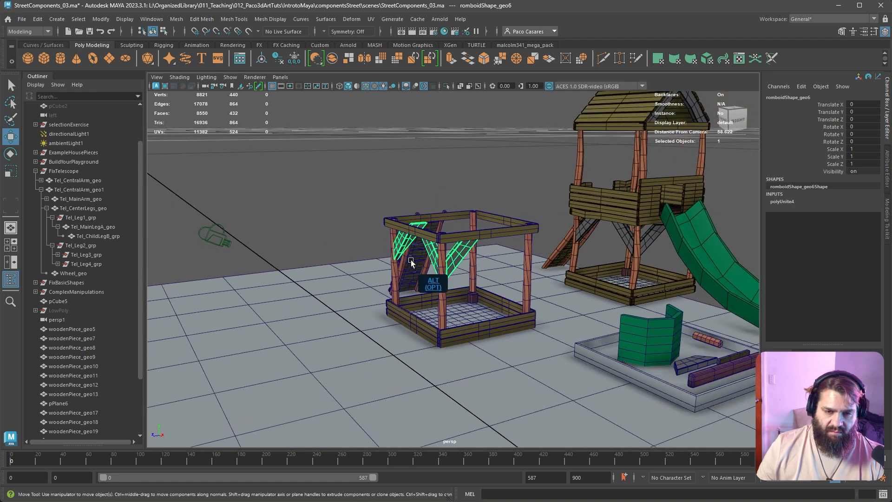
click(303, 227)
click(397, 257)
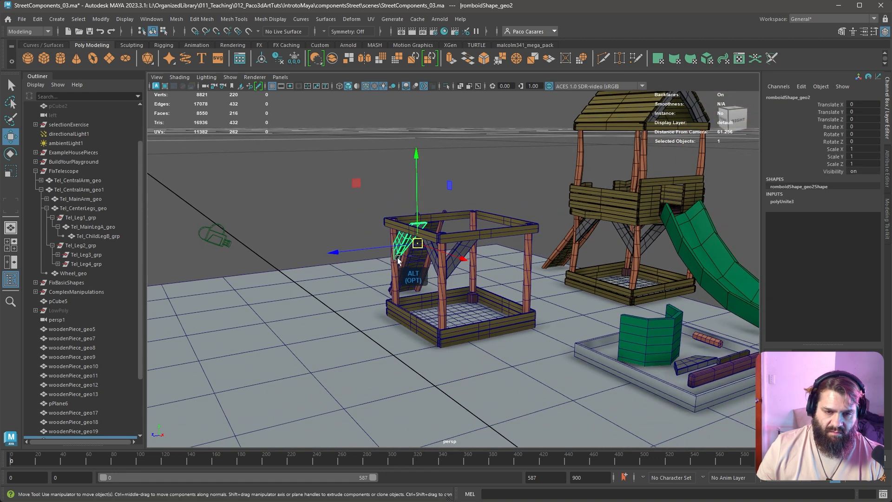
click(435, 261)
scroll(126, 409, down, 3)
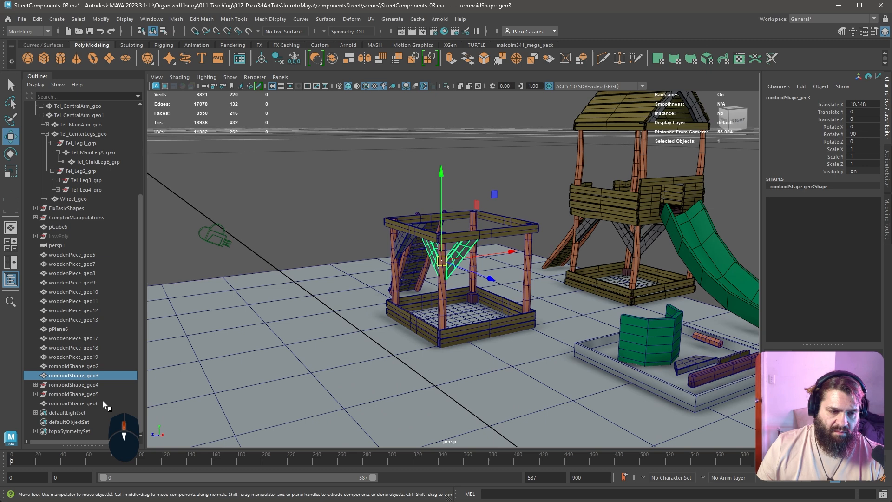
click(74, 366)
click(75, 376)
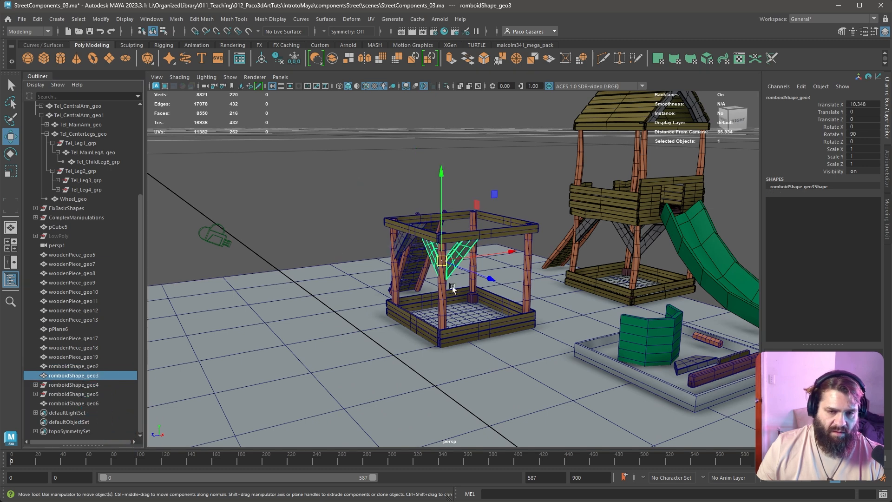
drag(499, 256, 304, 309)
key(ctrl+z)
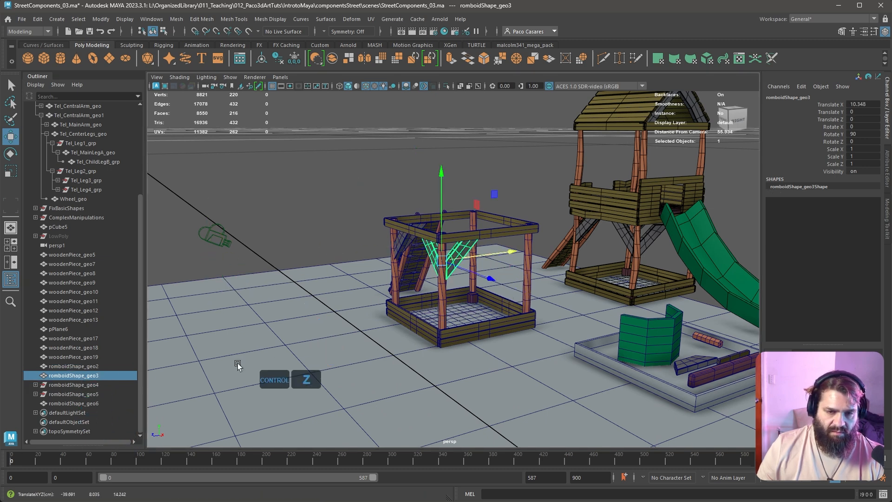
- Rotate the combined brace mesh romboidShape_geo6 to 180 degrees about Y and shift it to -7.971 on Z
click(63, 403)
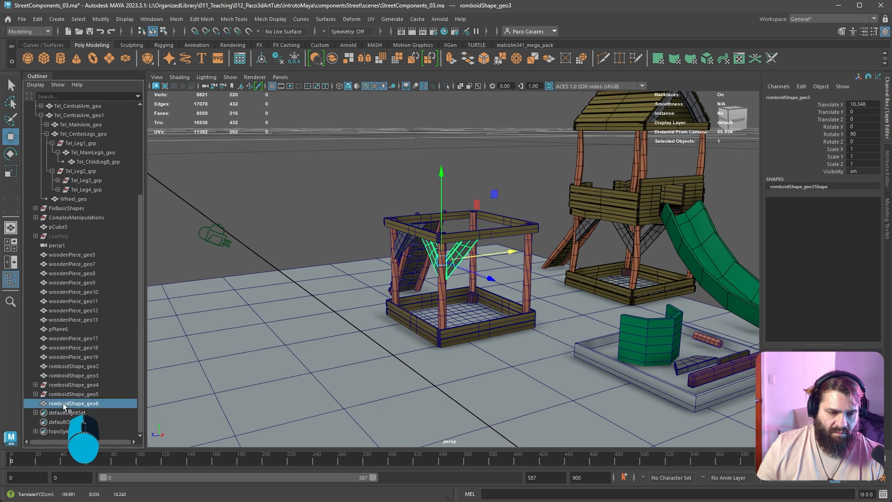
shift+drag(394, 255, 634, 260)
key(e)
key(j)
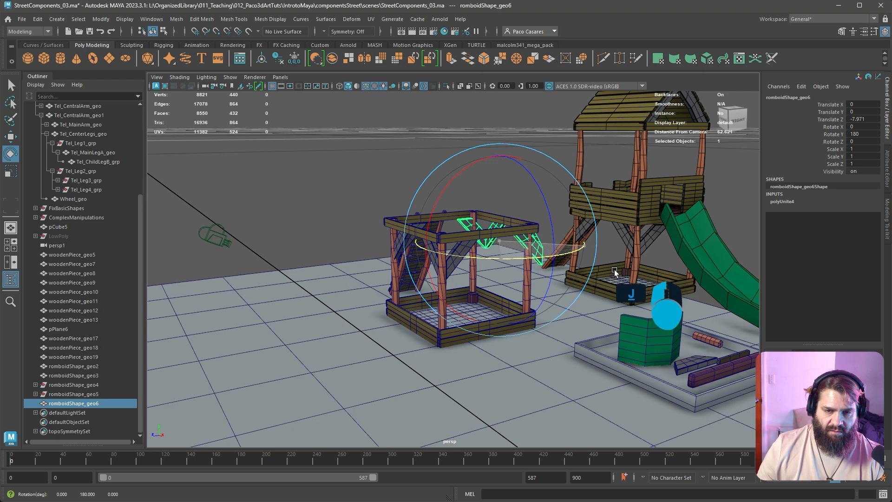
- Align the combined brace mesh with the two remaining corner posts by moving it to -6.136 on Z
key(f)
alt+drag(574, 257, 444, 282)
alt+middle_drag(444, 283, 480, 317)
key(w)
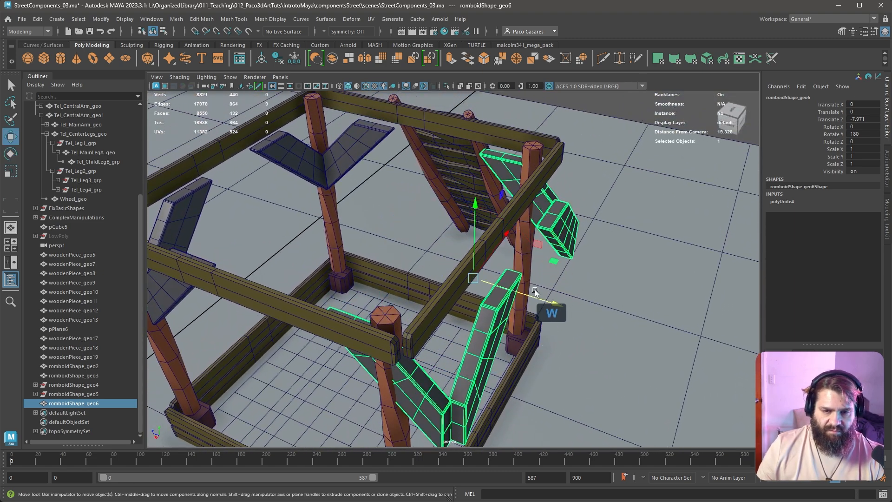
drag(540, 299, 488, 308)
drag(434, 164, 435, 166)
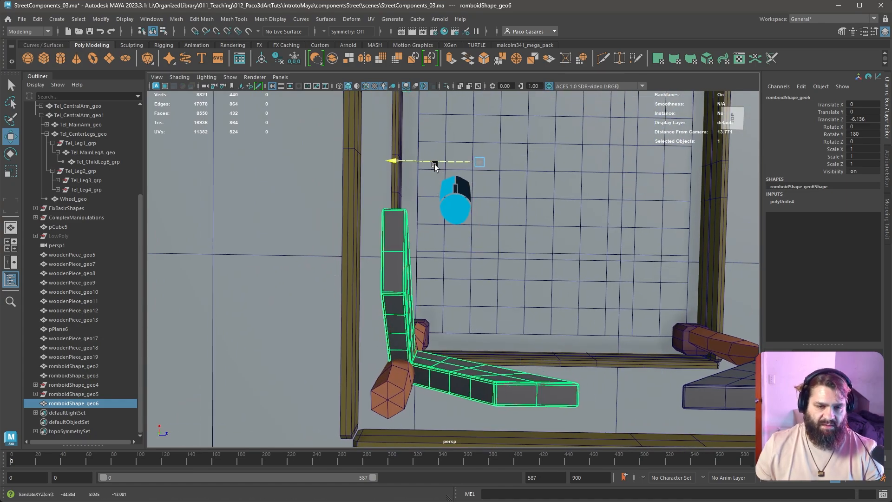
alt+right_drag(546, 218, 497, 262)
alt+drag(497, 261, 560, 293)
alt+right_drag(561, 294, 481, 266)
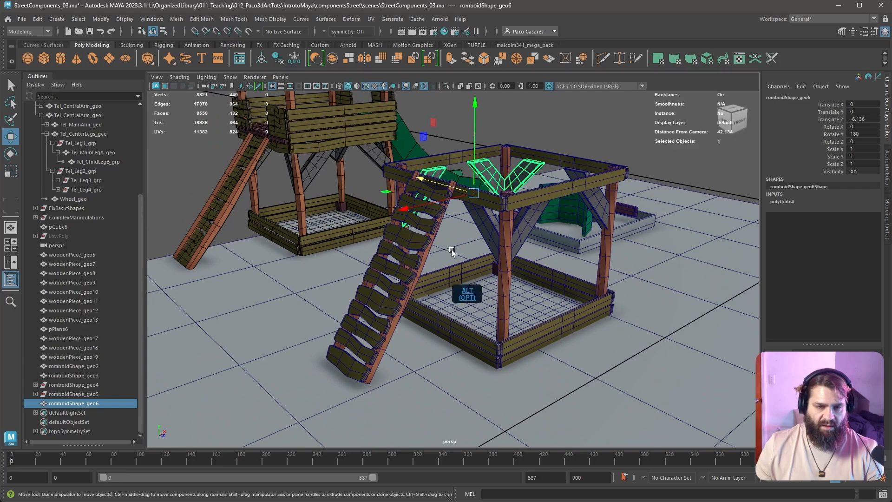
click(535, 119)
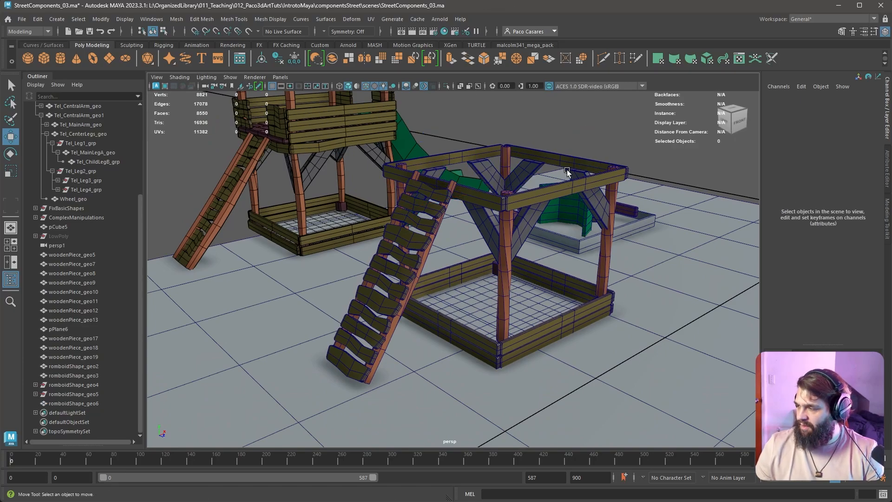
- Examine the plank floor and ramp connection of the finished tower as reference for the new frame
alt+drag(527, 199, 632, 237)
alt+middle_drag(372, 242, 575, 215)
alt+drag(575, 215, 504, 239)
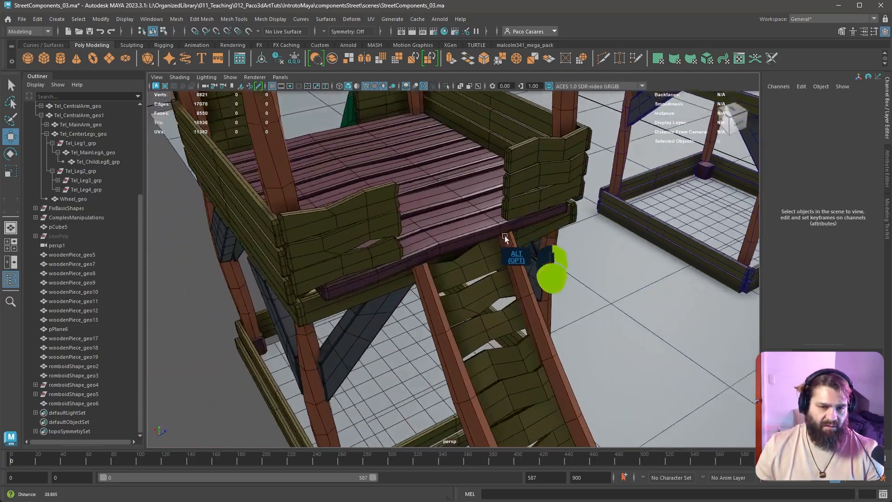
alt+middle_drag(505, 239, 511, 288)
alt+right_drag(511, 288, 476, 202)
click(525, 300)
alt+right_drag(655, 235, 519, 225)
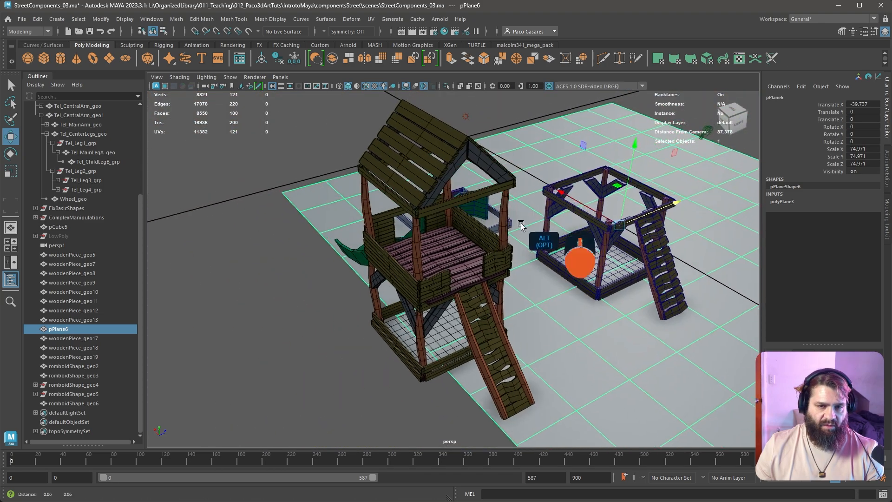
alt+drag(519, 225, 436, 259)
alt+right_drag(436, 258, 529, 294)
alt+middle_drag(530, 293, 508, 338)
alt+drag(508, 338, 376, 330)
- Clone the long elongatedTube_geo plank from the parts tray and place the copy beside the frame at -42.107 on X
alt+middle_drag(553, 370, 459, 320)
click(459, 320)
alt+right_drag(529, 357, 455, 328)
alt+middle_drag(455, 328, 594, 371)
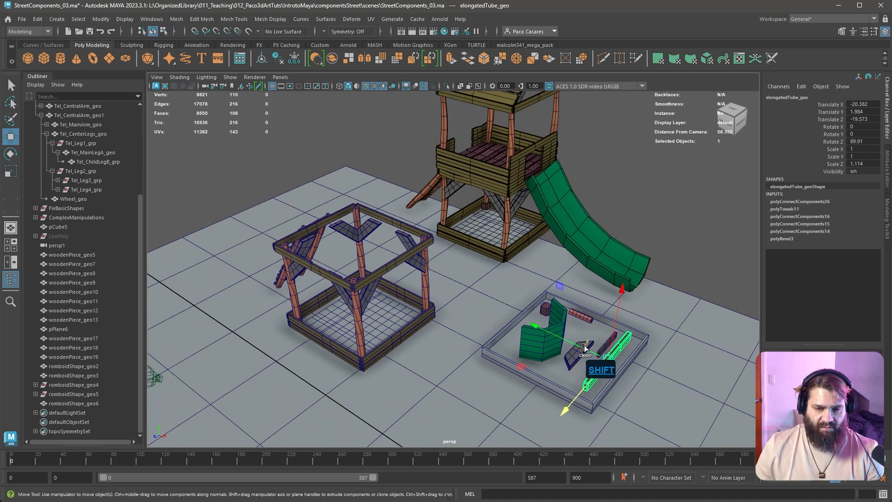
shift+drag(584, 344, 320, 246)
key(ctrl+z)
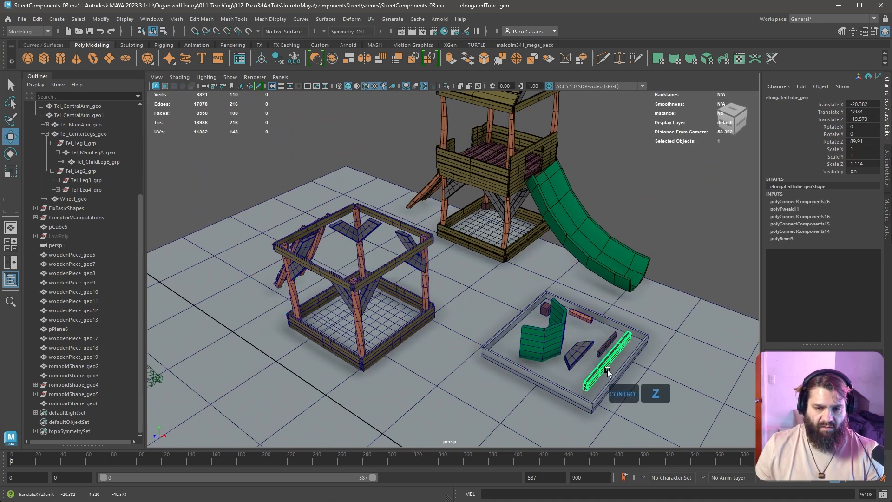
key(w)
click(616, 344)
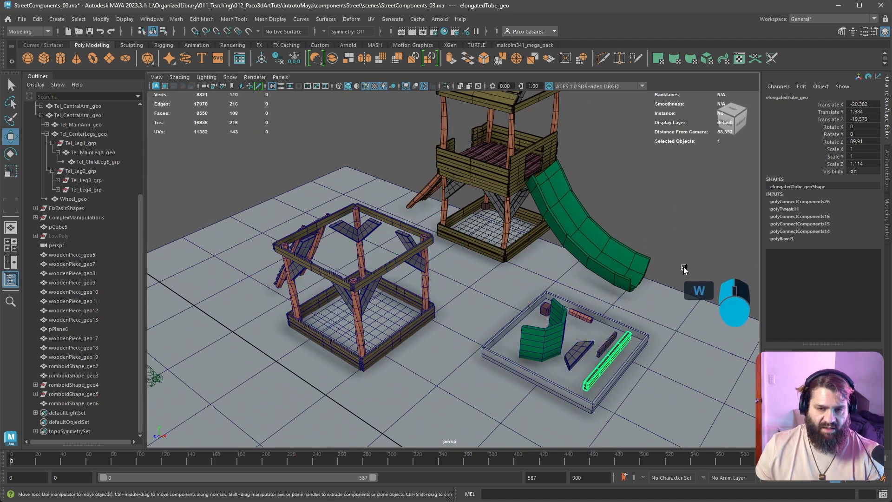
click(616, 346)
shift+drag(578, 348, 405, 289)
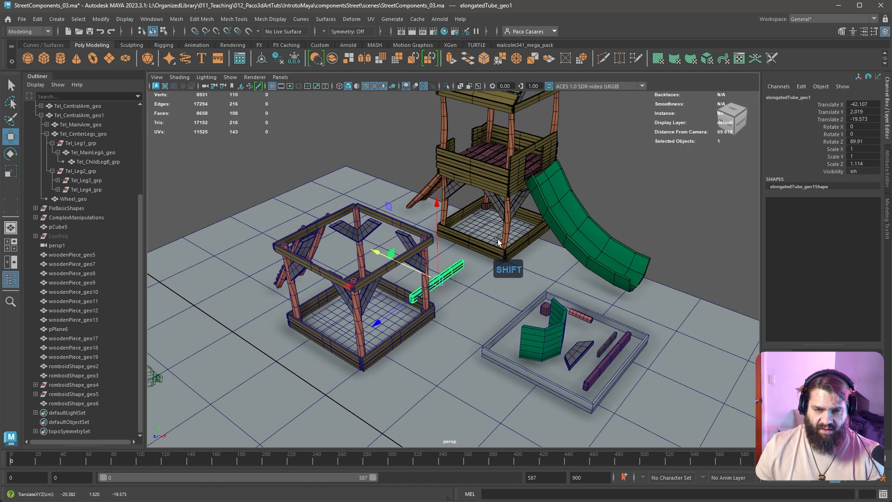
- Raise the plank copy to the top of the frame's corner post using vertex snapping
mouse_move(493, 240)
alt+mouse_down()
mouse_move(518, 260)
mouse_move(553, 257)
alt+mouse_up()
alt+middle_drag(450, 235, 432, 255)
alt+right_drag(432, 255, 521, 266)
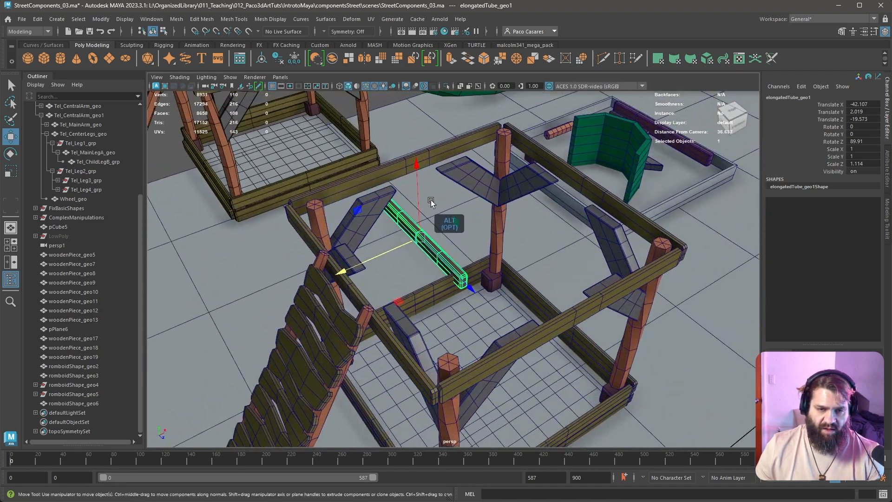
key(v)
drag(419, 198, 501, 127)
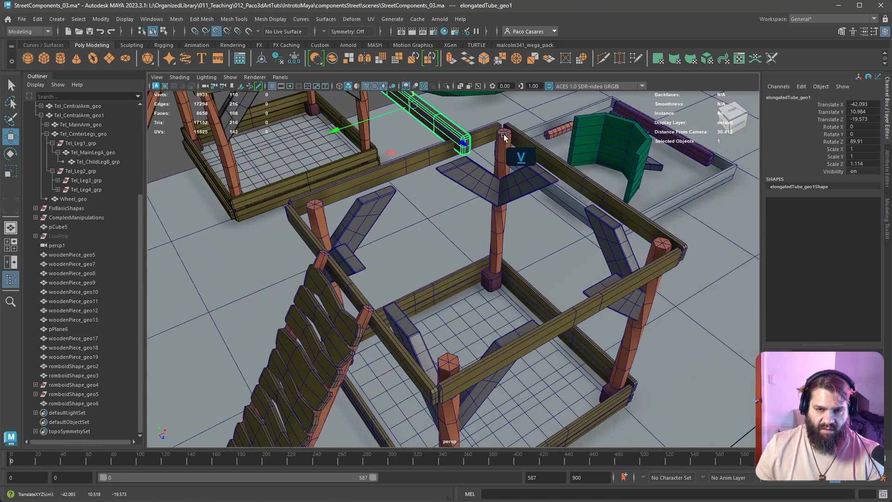
- Rotate the plank copy to 0 degrees on Z with stepped rotation so that it lies flat
alt+drag(476, 166, 518, 191)
key(e)
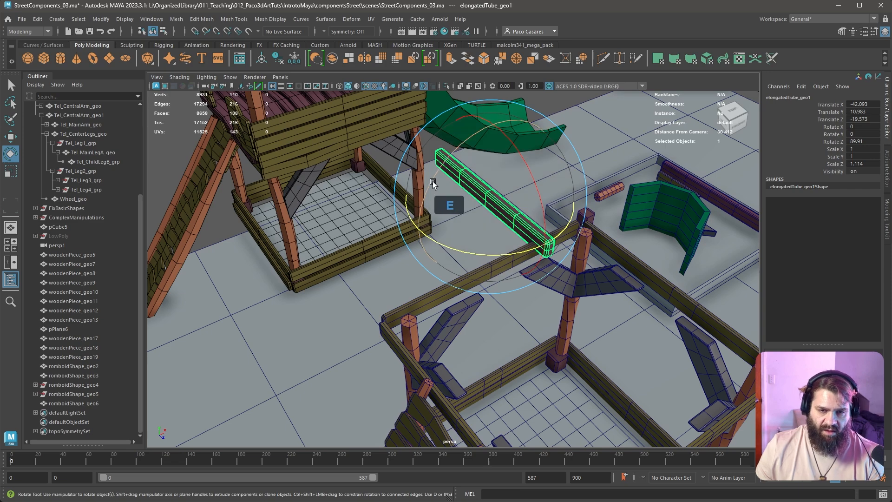
key(j)
drag(433, 182, 489, 151)
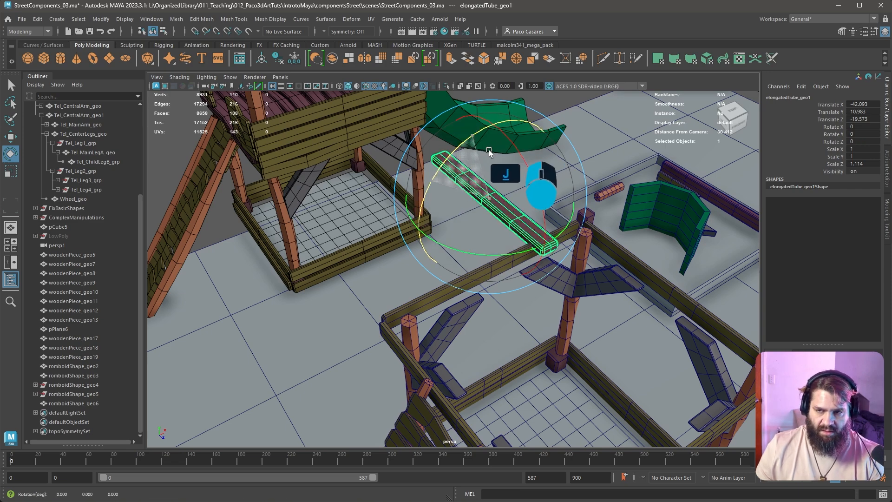
- Move the flat plank onto the frame's ladder side, at -50.093 on X and -9.625 on Z
key(w)
drag(572, 208, 568, 384)
alt+middle_drag(567, 385, 469, 236)
alt+drag(469, 236, 443, 295)
alt+right_drag(443, 295, 451, 293)
drag(419, 212, 445, 242)
drag(517, 277, 547, 265)
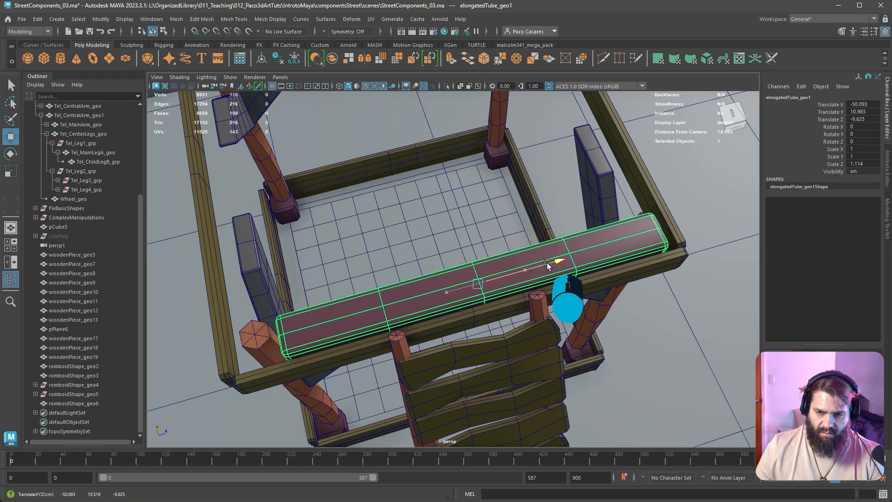
- Scale the floor plank to 1.189, 0.707 and 1.325 on X, Y and Z so it spans the frame's side beams
drag(445, 247, 441, 231)
key(r)
drag(452, 272, 466, 219)
alt+drag(467, 220, 541, 278)
alt+right_drag(541, 277, 499, 233)
- Shift the plank to -49.981 on X and clone it twice beside itself, at -48.645 and -47.328 on X
key(w)
drag(449, 222, 431, 223)
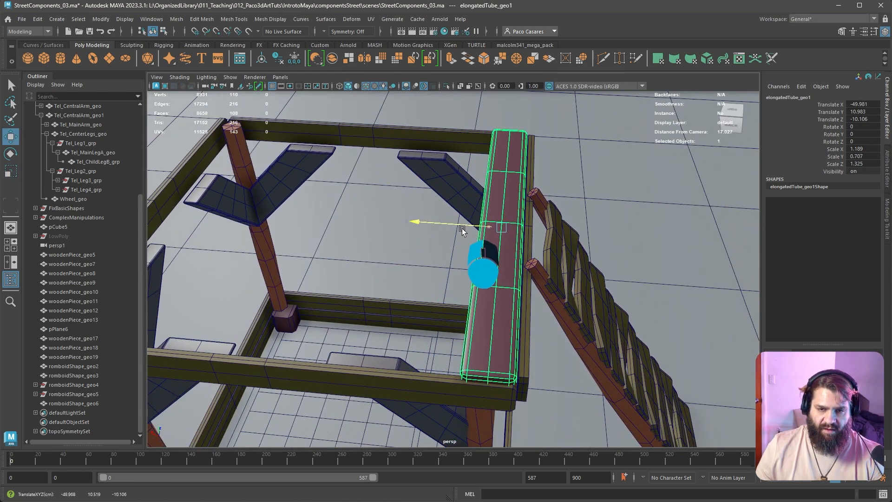
shift+drag(462, 228, 313, 278)
scroll(426, 265, up, 5)
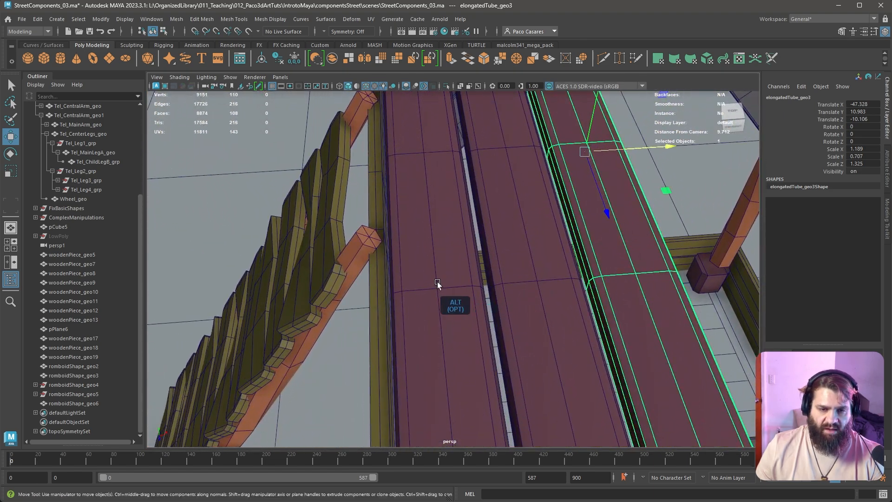
- Move vertices at the middle sections of the first floor plank to make its edges slightly irregular
click(436, 282)
right_drag(424, 286, 387, 280)
drag(377, 275, 453, 303)
drag(437, 138, 484, 162)
- Shift corner vertices at the near end of the second floor plank inward to vary its outline
click(529, 258)
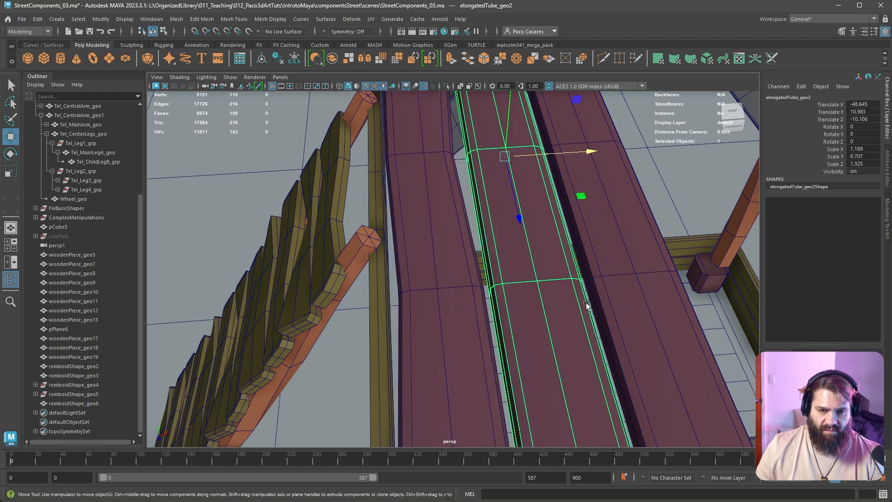
alt+middle_drag(586, 302, 558, 300)
alt+middle_drag(503, 340, 497, 272)
right_drag(459, 296, 425, 294)
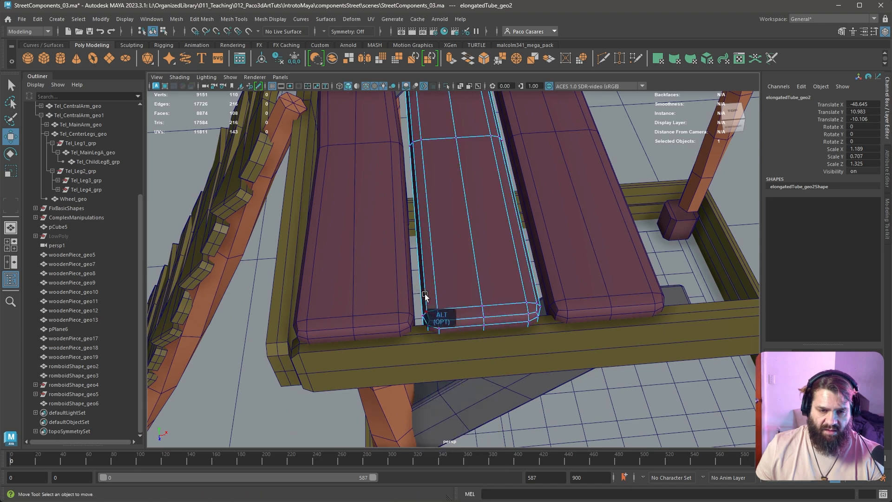
drag(425, 296, 451, 377)
drag(458, 326, 465, 326)
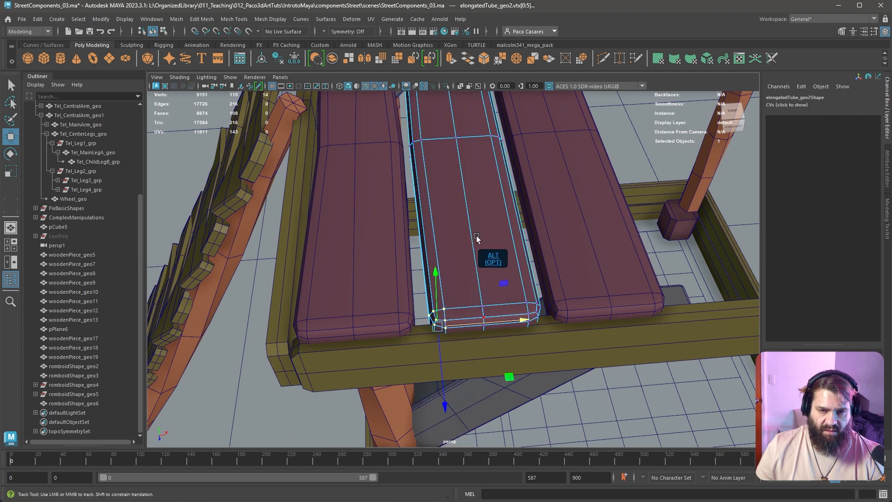
mouse_move(476, 236)
alt+middle_down()
mouse_move(556, 359)
mouse_move(475, 237)
alt+middle_up()
drag(486, 270, 502, 306)
- Shift side-edge vertices on the second floor plank and then its far end slightly on X to make the outline uneven
alt+middle_drag(469, 233, 542, 385)
alt+middle_drag(537, 254, 509, 269)
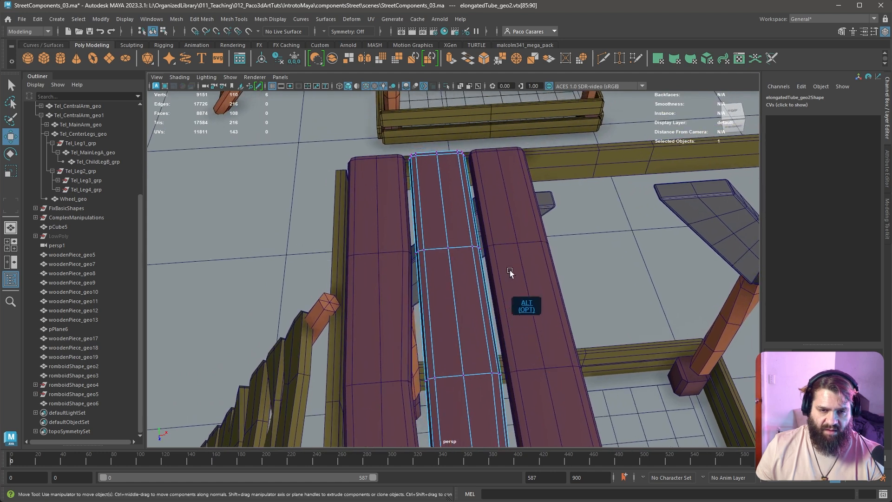
drag(515, 249, 515, 253)
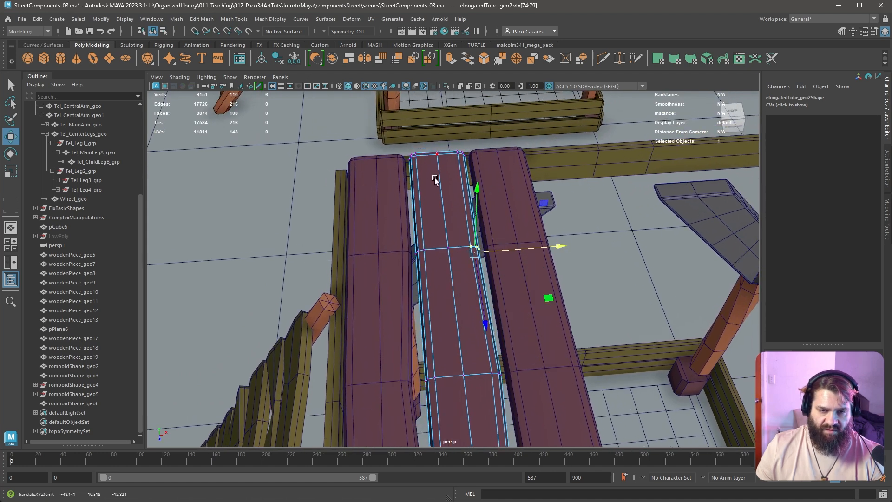
drag(400, 143, 495, 188)
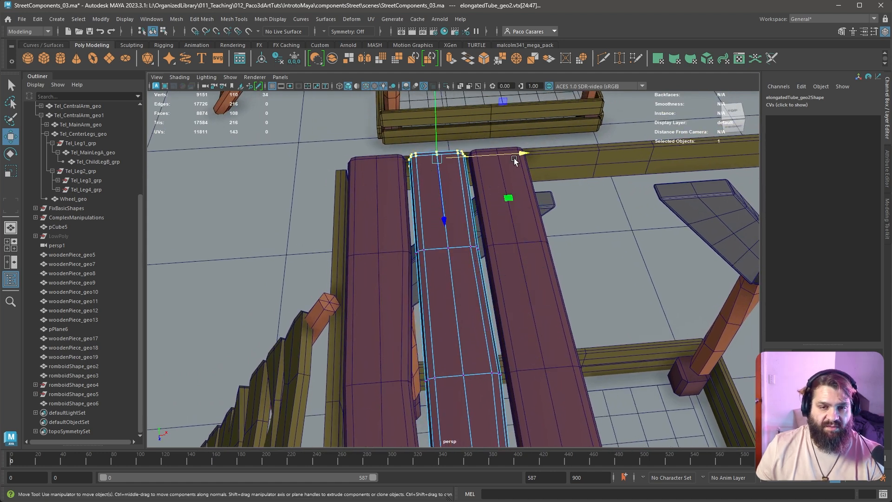
drag(518, 157, 519, 160)
- Move the second plank's far middle cross-section to about -12.48 on Z, rotate it slightly and adjust its width on X
drag(377, 230, 511, 292)
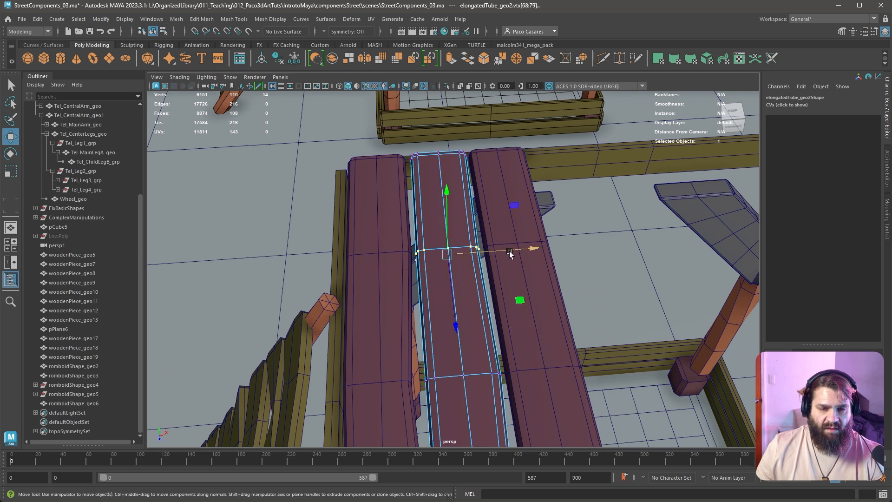
drag(516, 251, 514, 252)
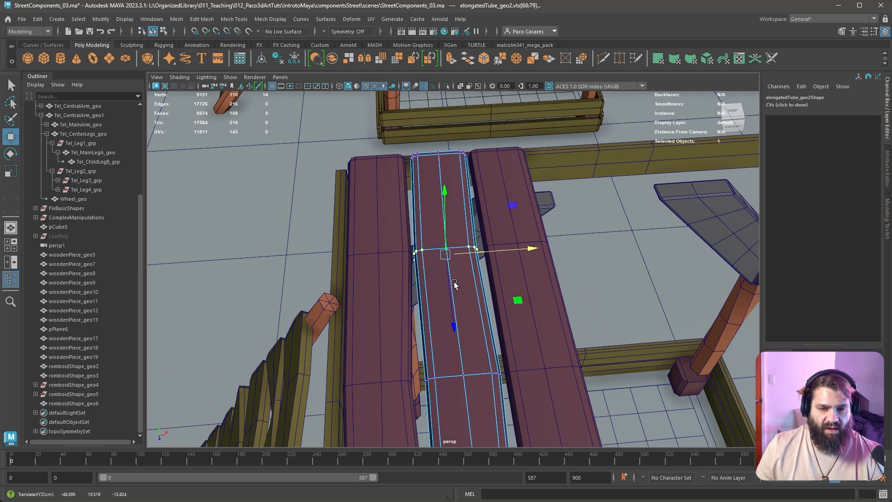
drag(450, 308, 454, 324)
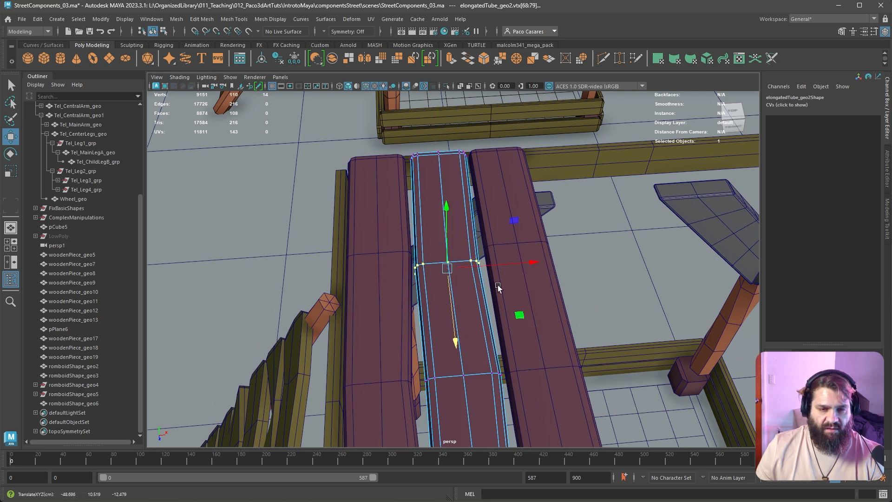
drag(518, 264, 520, 263)
key(e)
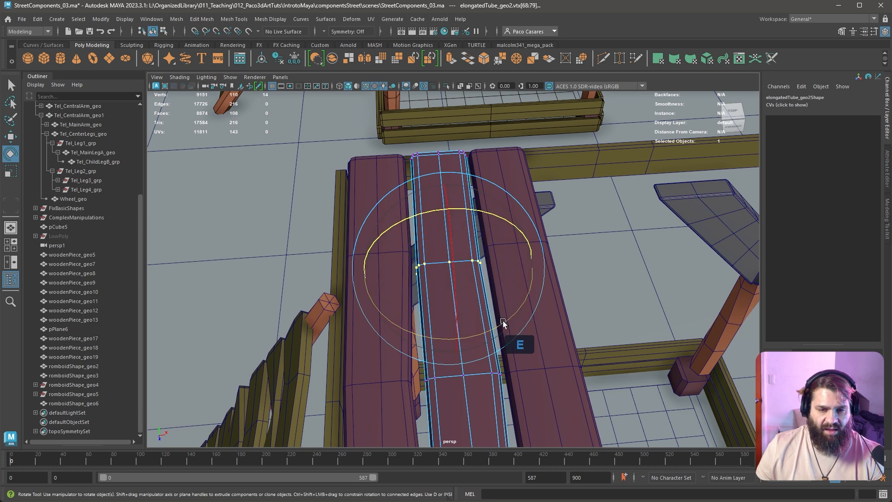
drag(502, 322, 495, 326)
key(w)
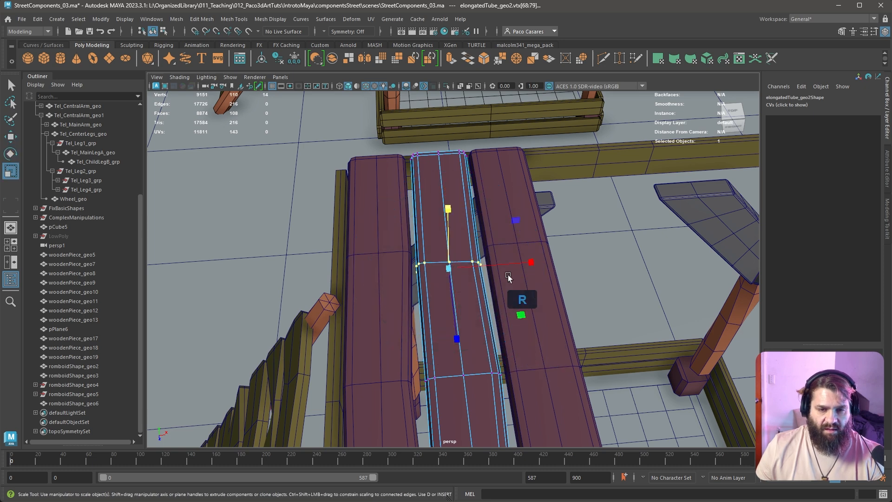
key(r)
drag(525, 263, 523, 264)
alt+drag(537, 312, 422, 225)
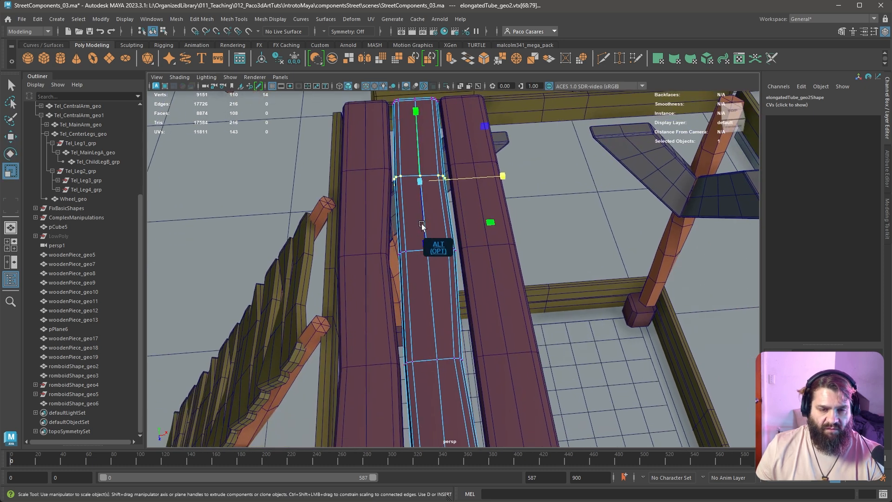
- Adjust the width of the second plank's cross-section closest to its near end, then try a sideways shift of that end
alt+drag(489, 358, 456, 262)
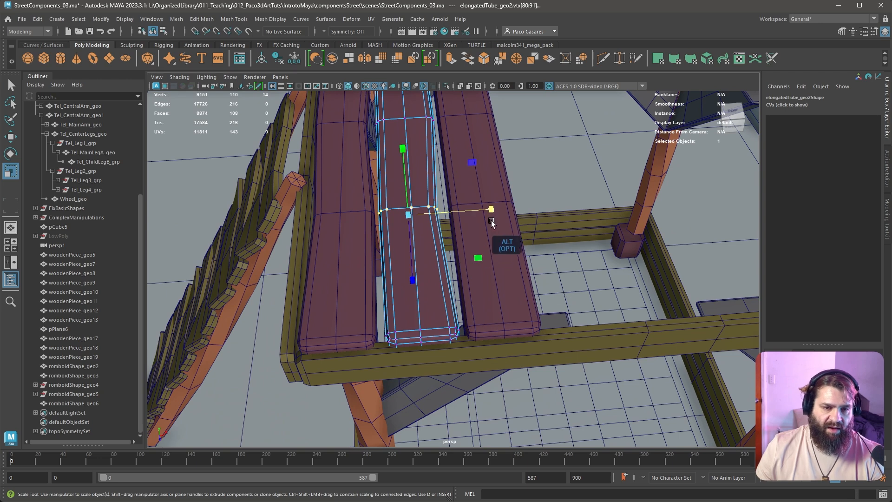
drag(492, 210, 494, 211)
key(e)
key(w)
drag(353, 283, 495, 387)
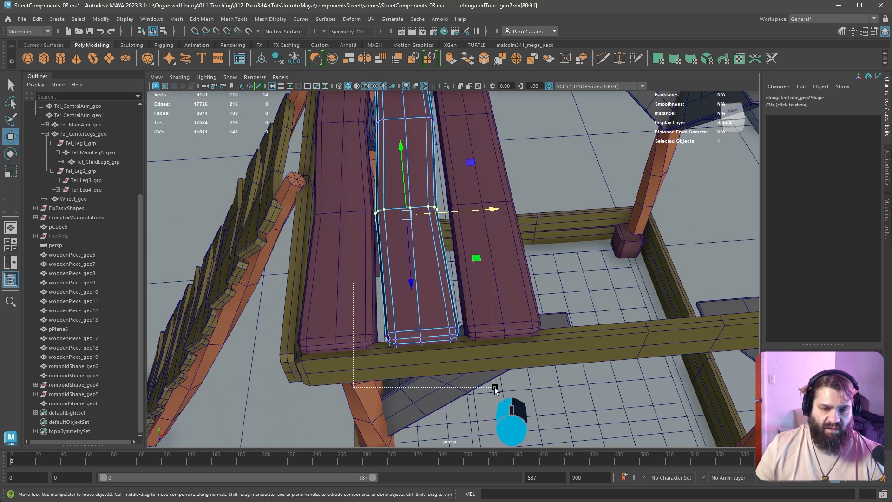
drag(500, 337, 503, 337)
key(ctrl+z)
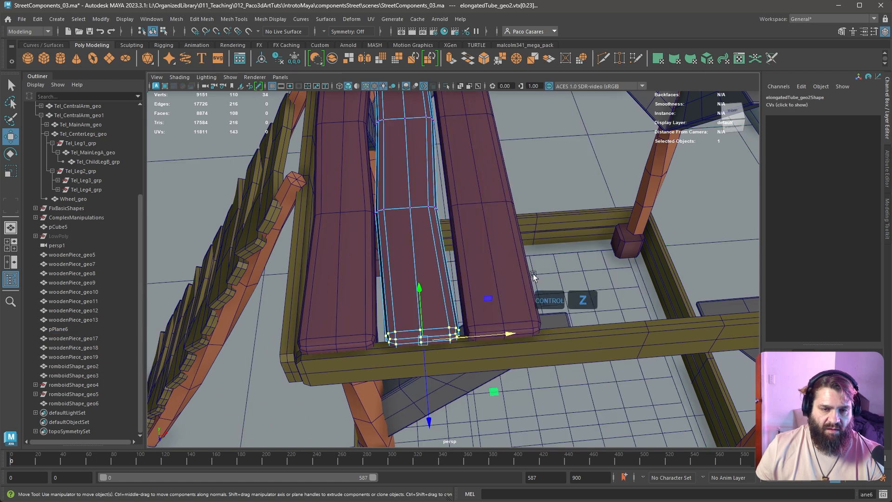
- Shift corner and side vertices at the near end and middle sections of the third floor plank to bend its edges
click(515, 247)
right_drag(503, 237, 518, 212)
drag(517, 212, 446, 197)
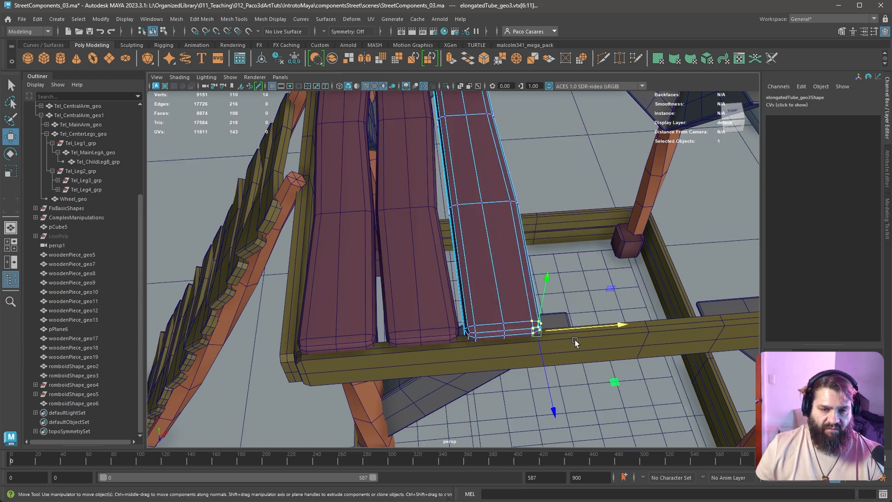
drag(584, 327, 503, 216)
drag(454, 187, 481, 217)
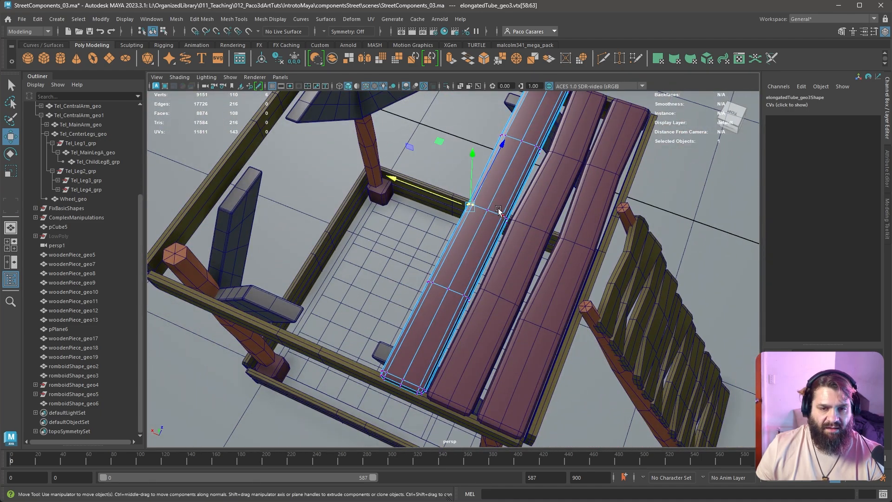
drag(433, 193, 438, 196)
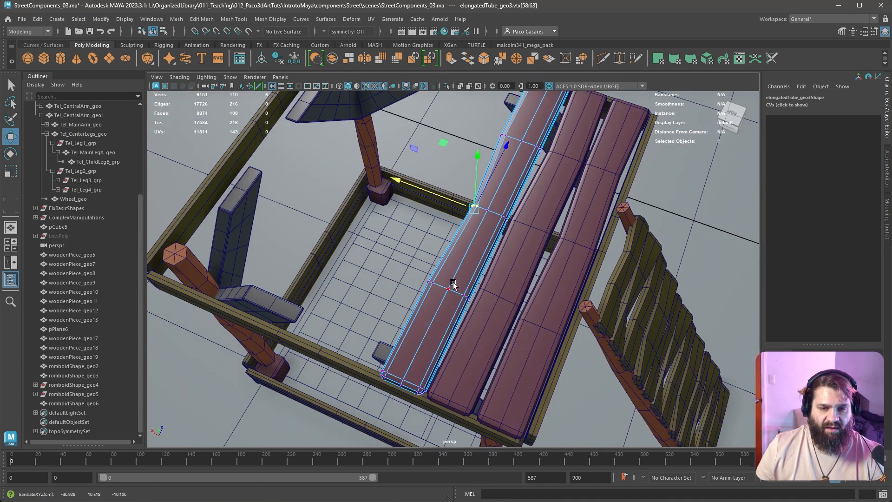
mouse_move(460, 288)
mouse_down()
mouse_move(468, 316)
mouse_move(448, 293)
mouse_up()
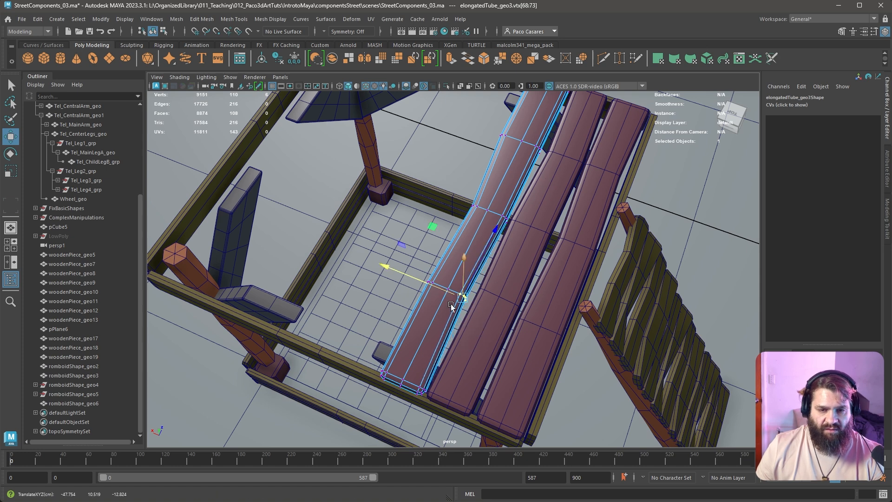
right_drag(488, 233, 597, 236)
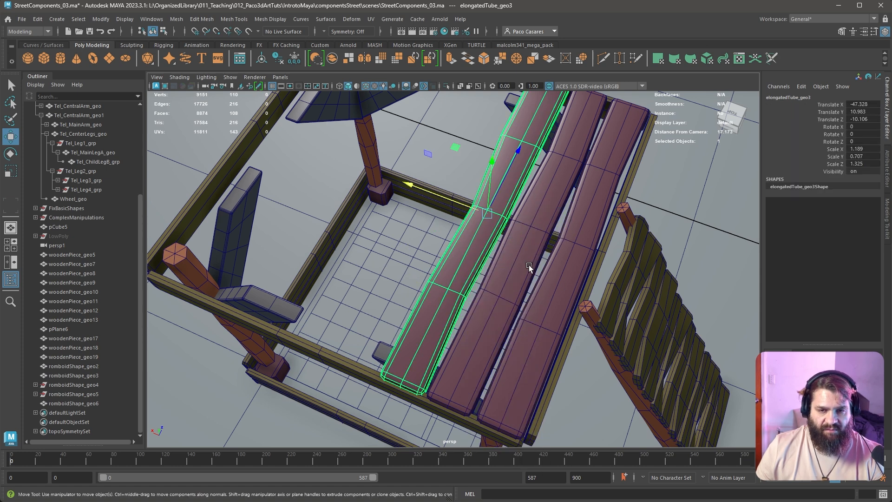
- Combine the three irregular floor planks into one mesh
click(544, 276)
shift+click(498, 294)
shift+click(453, 273)
shift+right_drag(453, 274, 451, 286)
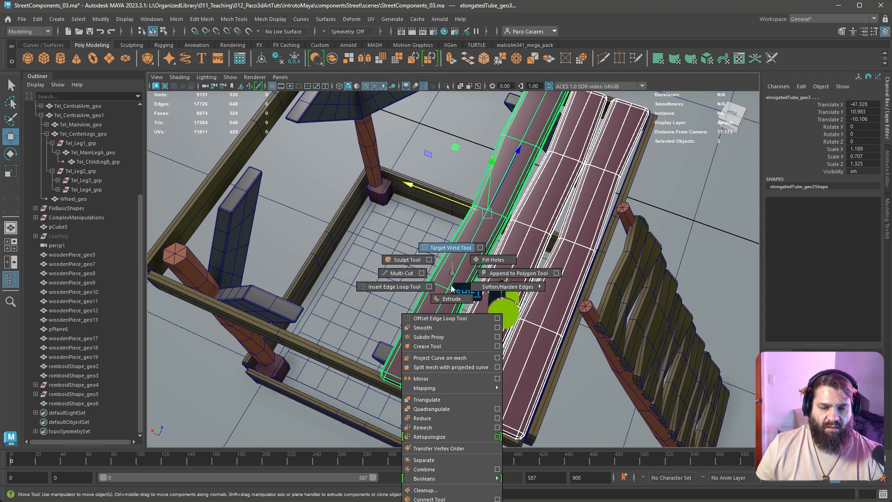
shift+right_drag(431, 473, 432, 470)
- Clone the combined three-plank set twice across the frame, at 3.974 and 7.957 on X
mouse_move(497, 215)
shift+mouse_down()
mouse_move(360, 207)
mouse_move(348, 213)
mouse_move(354, 219)
shift+mouse_up()
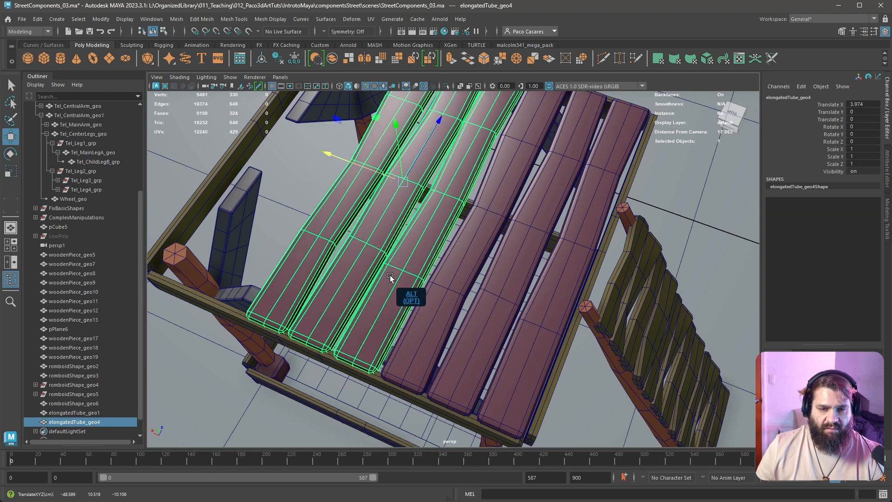
scroll(390, 275, down, 3)
mouse_move(391, 276)
alt+mouse_down()
mouse_move(455, 286)
mouse_move(472, 279)
alt+mouse_up()
mouse_move(429, 238)
shift+mouse_down()
mouse_move(310, 239)
mouse_move(419, 291)
mouse_move(367, 309)
mouse_move(440, 346)
mouse_move(386, 297)
mouse_move(450, 339)
mouse_move(509, 349)
mouse_move(488, 342)
mouse_move(458, 402)
shift+mouse_up()
middle_drag(458, 402, 459, 403)
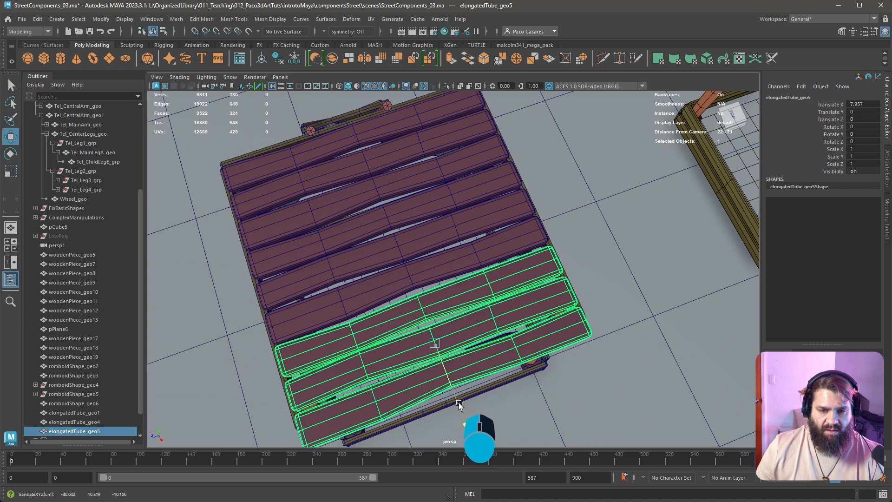
- Combine all three plank sets into one floor mesh, scale it to 0.95 on X and shift it to -0.432 on X
shift+click(527, 235)
shift+click(457, 158)
shift+right_drag(458, 158, 455, 355)
key(r)
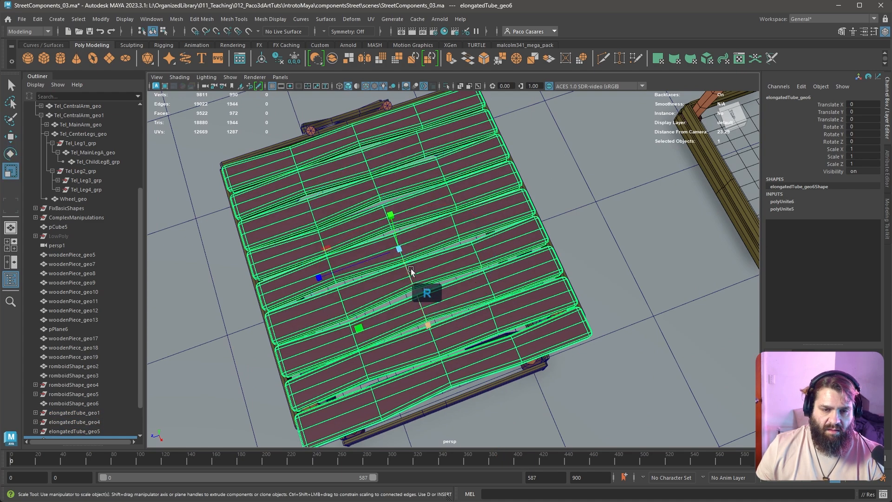
alt+drag(416, 304, 550, 316)
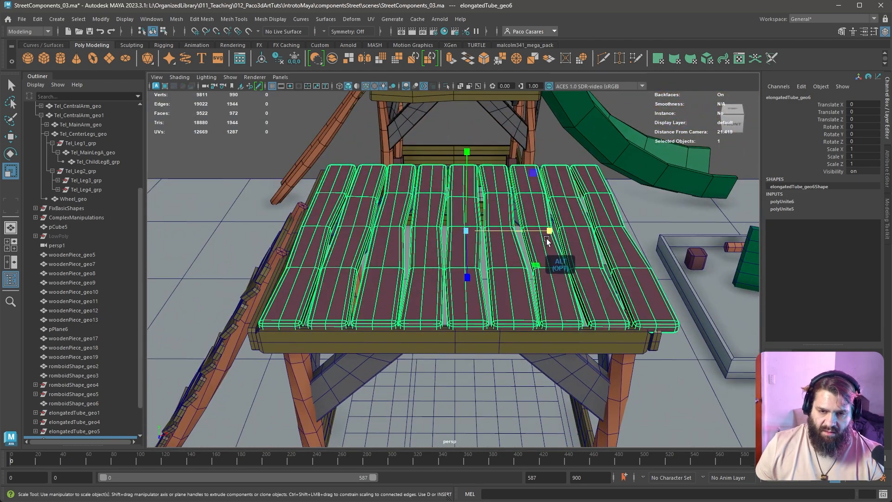
drag(550, 231, 616, 261)
key(w)
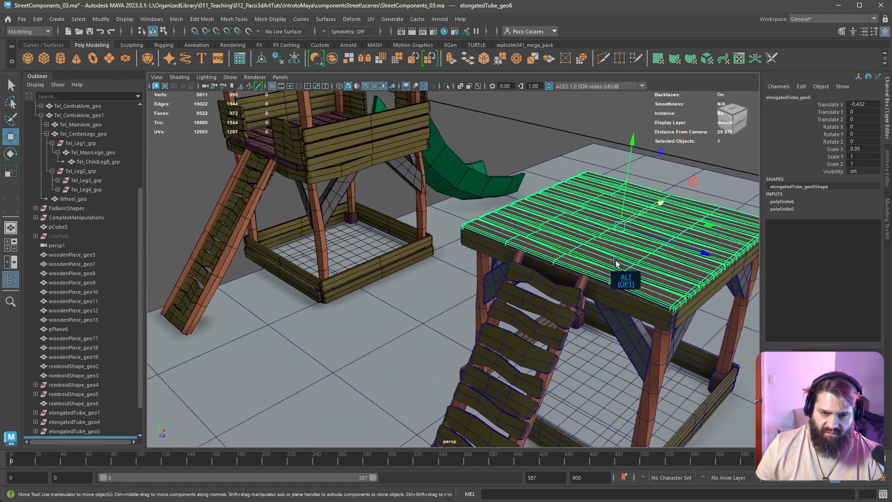
- Examine the finished tower and the new plank floor from several angles for comparison
alt+middle_drag(614, 262, 486, 235)
alt+right_drag(487, 235, 567, 272)
alt+drag(576, 274, 518, 281)
mouse_move(518, 281)
alt+middle_down()
mouse_move(494, 284)
mouse_move(511, 288)
alt+middle_up()
alt+right_drag(469, 285, 497, 295)
alt+drag(498, 295, 462, 300)
alt+middle_drag(382, 226, 418, 238)
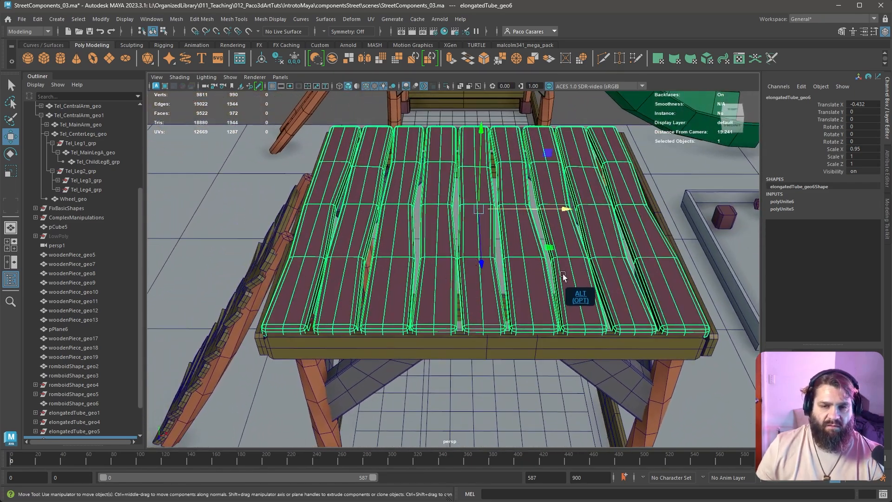
- Shift vertices beside two of the plank gaps along the floor's near middle row to vary the plank shapes
alt+drag(563, 277, 558, 321)
alt+middle_drag(497, 290, 459, 257)
alt+right_drag(461, 263, 500, 286)
right_click(473, 261)
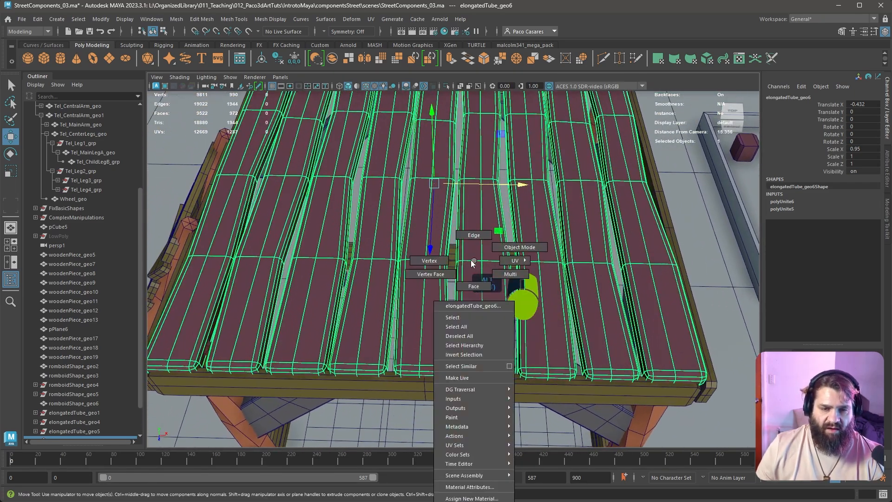
click(429, 261)
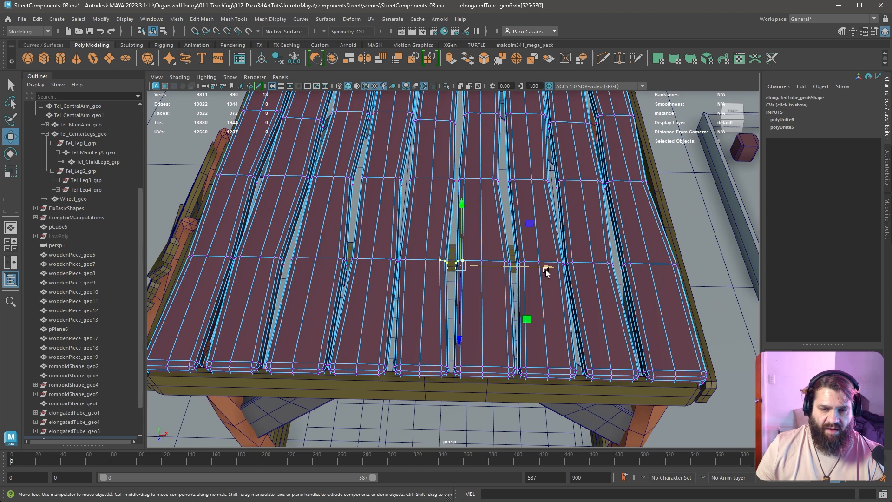
drag(545, 270, 552, 273)
drag(602, 240, 649, 285)
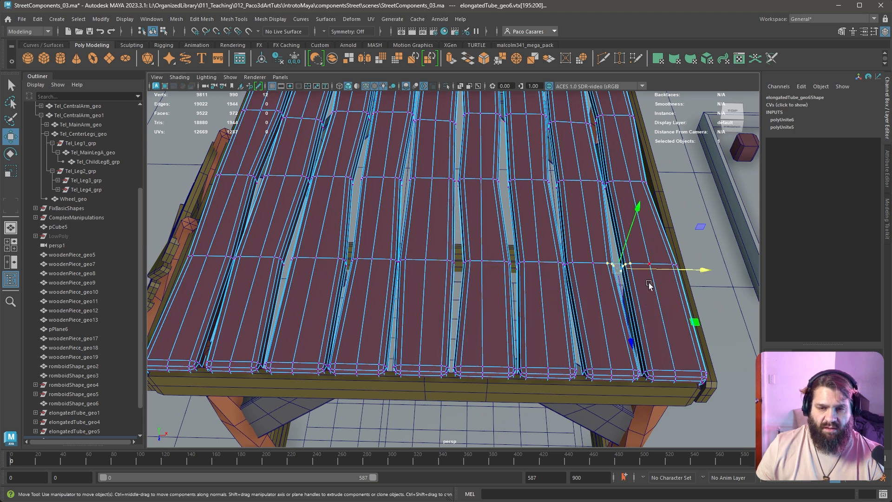
drag(691, 319, 693, 315)
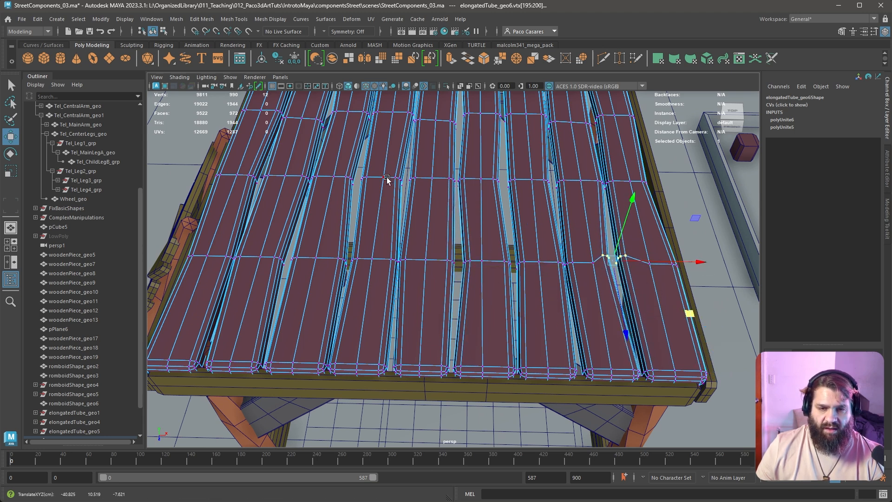
- Shift the central planks' vertices in the middle row and a group in the near row on X, then return to object mode and deselect
drag(559, 187, 558, 188)
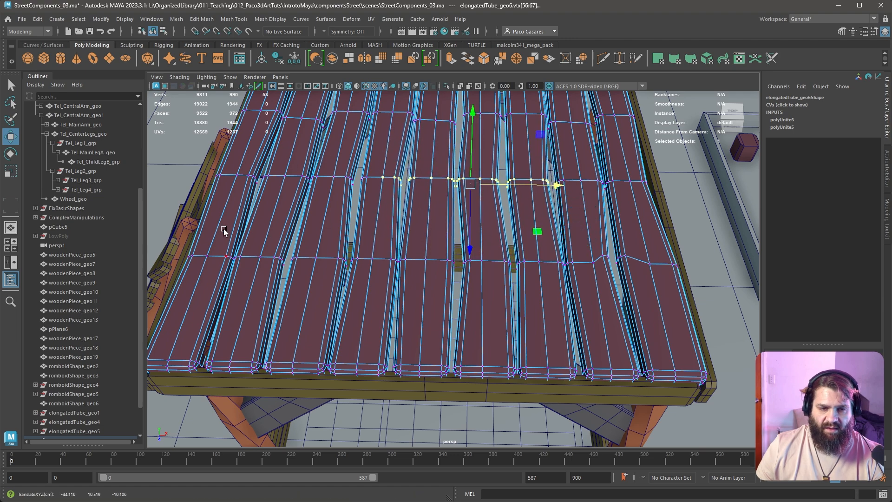
drag(224, 231, 399, 311)
drag(398, 267, 393, 266)
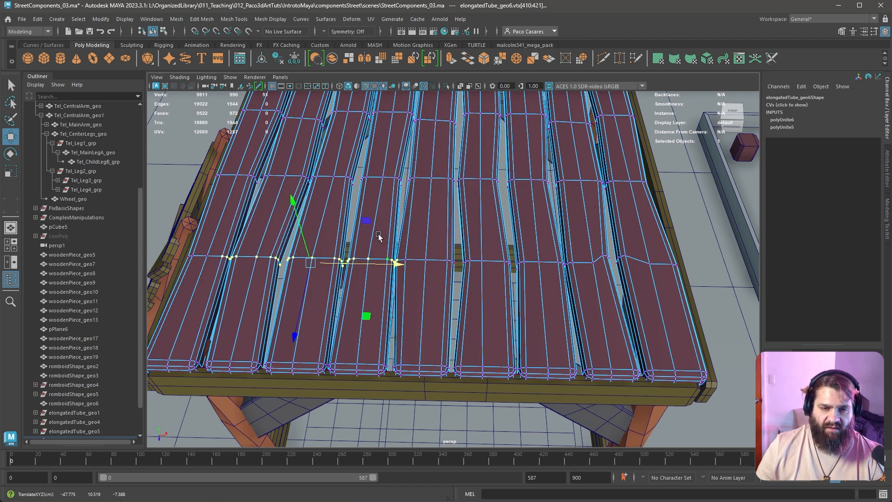
right_drag(378, 233, 410, 218)
alt+right_drag(406, 224, 307, 221)
alt+drag(298, 274, 410, 259)
click(330, 260)
click(283, 208)
- Duplicate the second tower's four posts and raise the copies above the plank floor to about 16.2 on Y
alt+middle_drag(411, 259, 571, 280)
alt+drag(570, 280, 576, 261)
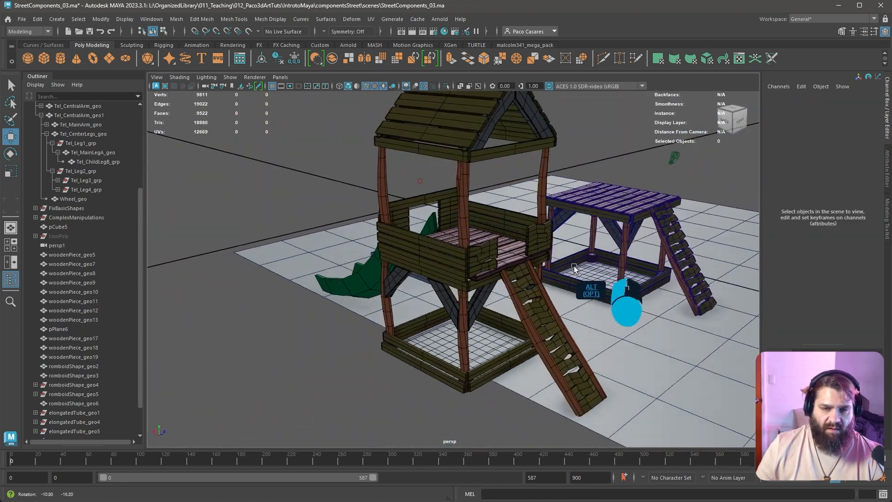
alt+right_drag(576, 261, 577, 298)
alt+middle_drag(577, 298, 504, 327)
alt+right_drag(503, 327, 525, 332)
shift+click(459, 283)
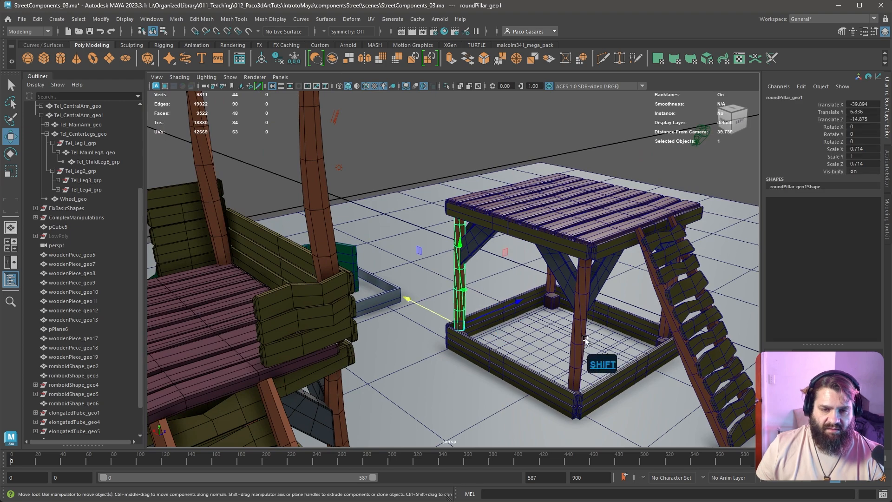
shift+click(581, 332)
alt+drag(681, 374, 383, 336)
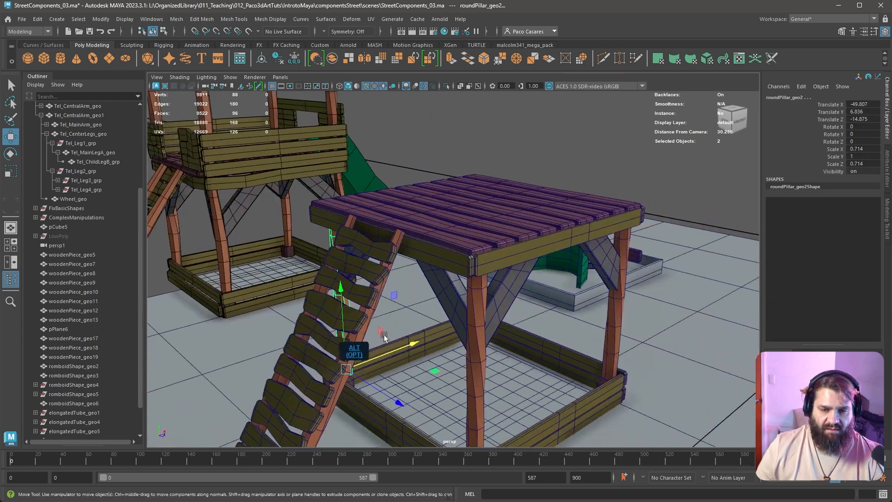
shift+click(470, 365)
shift+click(615, 325)
shift+right_drag(604, 333, 622, 325)
key(ctrl+z)
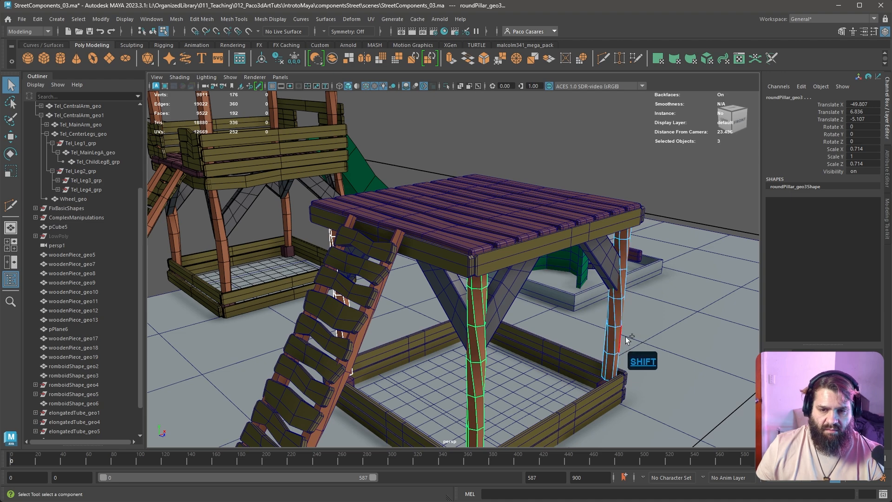
shift+click(621, 313)
mouse_move(654, 289)
alt+mouse_down()
mouse_move(582, 327)
mouse_move(545, 281)
mouse_move(571, 286)
mouse_move(552, 274)
mouse_move(522, 132)
mouse_move(527, 174)
alt+mouse_up()
key(w)
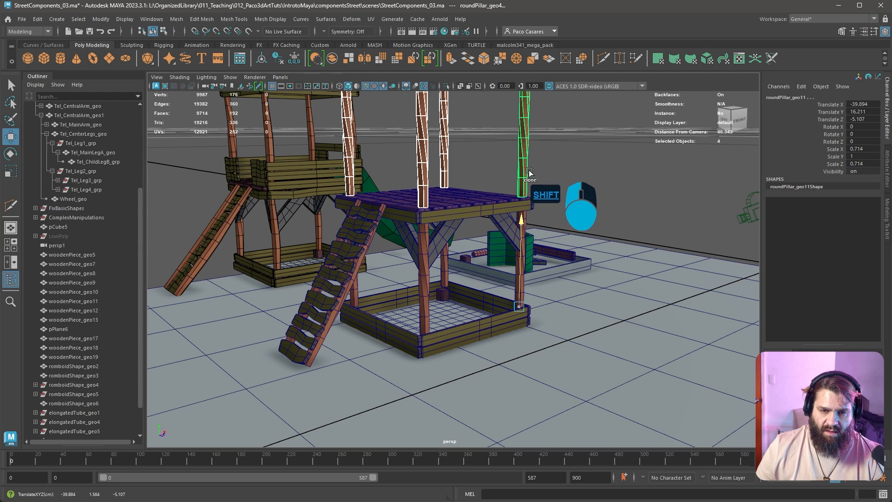
- Examine the second tower's extended posts from several angles beside the finished tower, with nothing selected
alt+drag(529, 172, 441, 288)
alt+right_drag(440, 288, 503, 324)
alt+drag(597, 214, 483, 254)
key(e)
key(r)
key(w)
key(e)
alt+drag(622, 308, 379, 310)
click(301, 233)
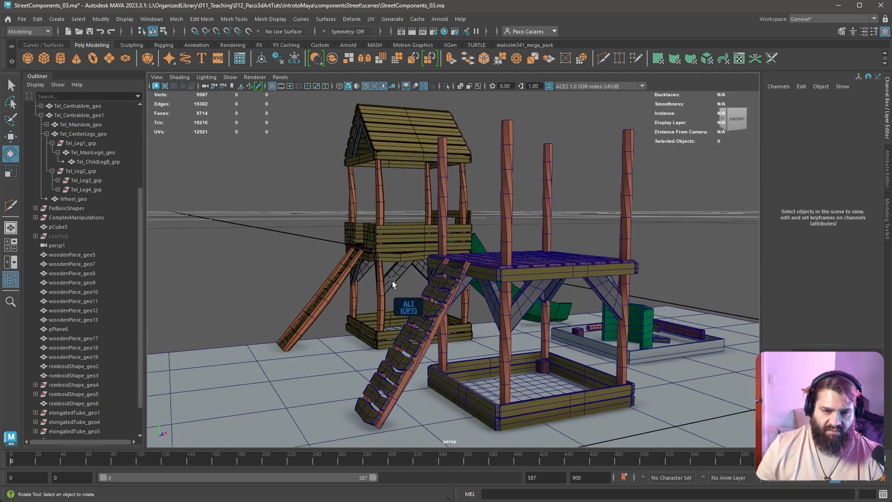
alt+drag(482, 280, 542, 291)
alt+middle_drag(541, 291, 591, 273)
alt+drag(591, 274, 541, 264)
- Try to select opposite edge beams of the second tower's floor frame together
click(539, 197)
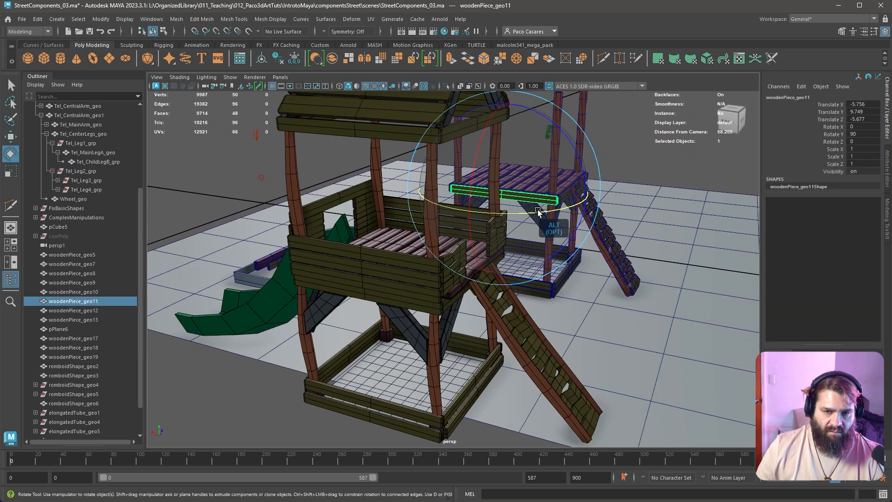
key(w)
alt+drag(652, 237, 553, 302)
shift+click(539, 297)
key(ctrl+z)
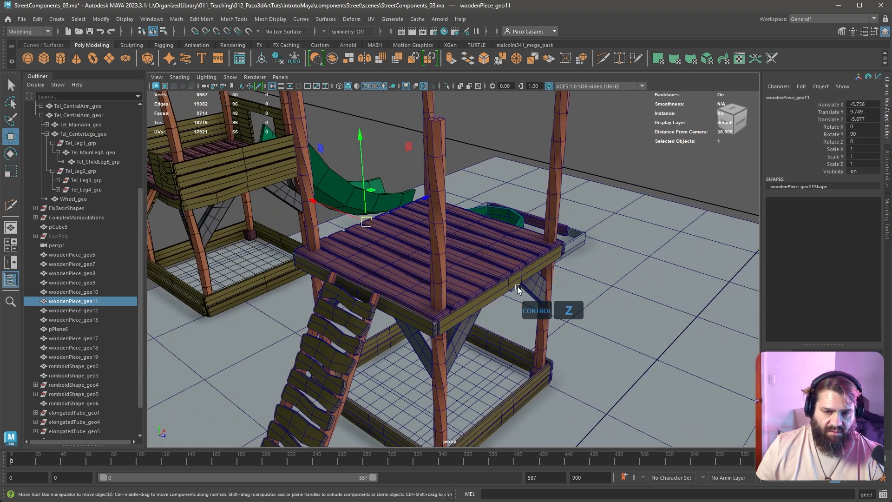
shift+click(554, 301)
key(ctrl+z)
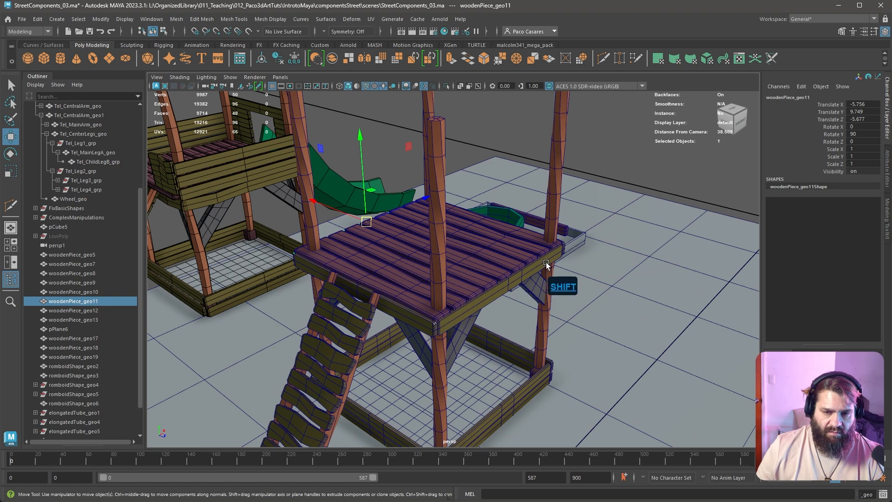
shift+click(546, 264)
key(ctrl+z)
alt+drag(600, 300, 559, 273)
alt+middle_drag(559, 272, 590, 335)
alt+right_drag(565, 355, 606, 345)
shift+click(416, 228)
key(ctrl+z)
shift+click(573, 213)
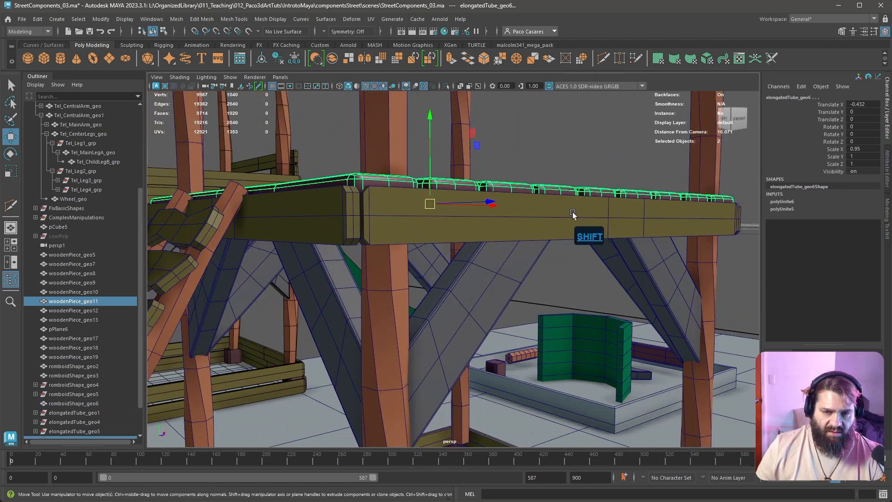
click(581, 219)
shift+click(608, 257)
click(641, 140)
click(723, 220)
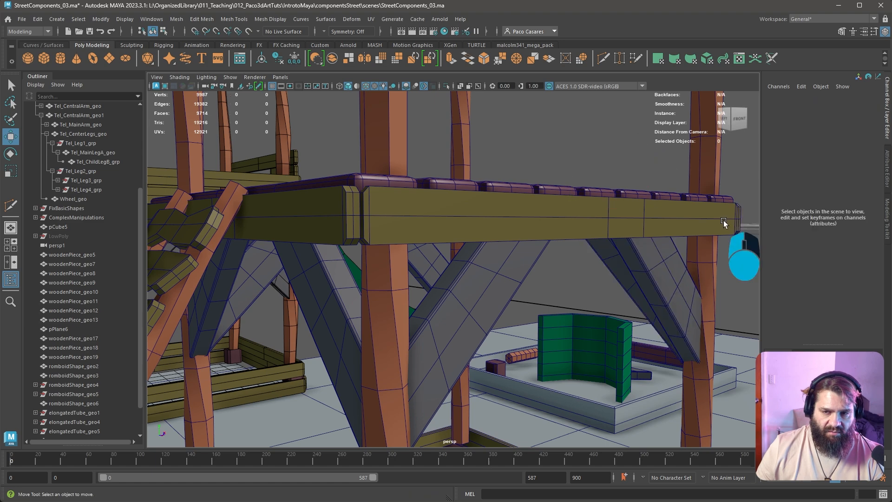
- Try to pick the floor's edge beams around the corner posts, including by area selection
alt+drag(728, 251, 660, 297)
alt+right_drag(428, 281, 447, 265)
click(447, 264)
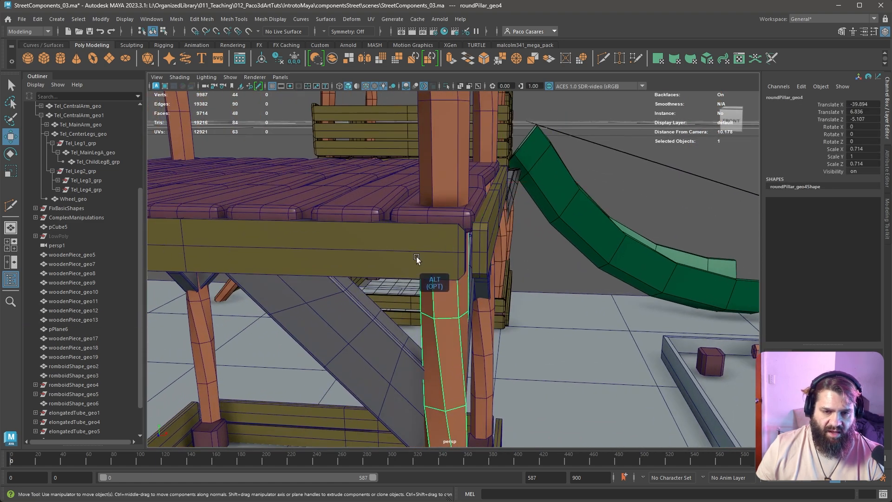
click(402, 252)
click(387, 243)
shift+click(432, 232)
drag(468, 225, 532, 278)
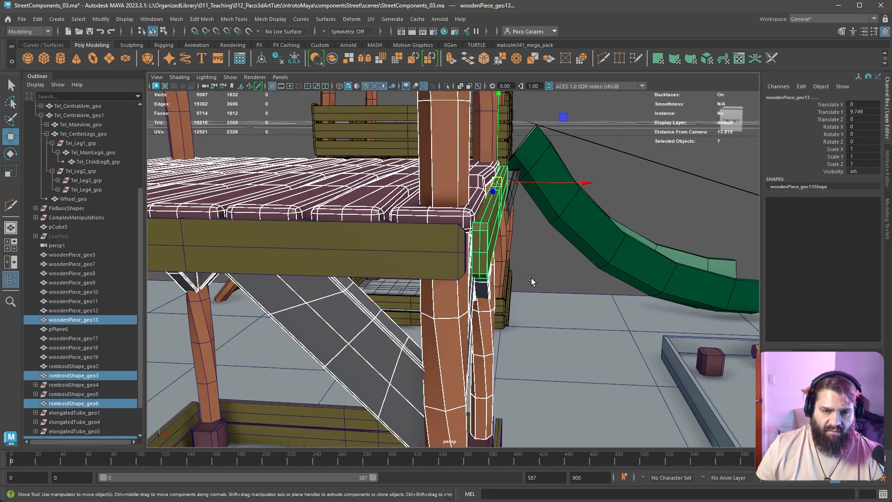
click(539, 255)
drag(458, 226, 560, 344)
alt+right_drag(548, 330, 464, 251)
drag(273, 134, 660, 370)
alt+drag(674, 363, 542, 351)
alt+right_drag(541, 351, 557, 371)
alt+middle_drag(520, 355, 559, 387)
alt+right_drag(560, 387, 580, 411)
alt+right_drag(492, 353, 405, 311)
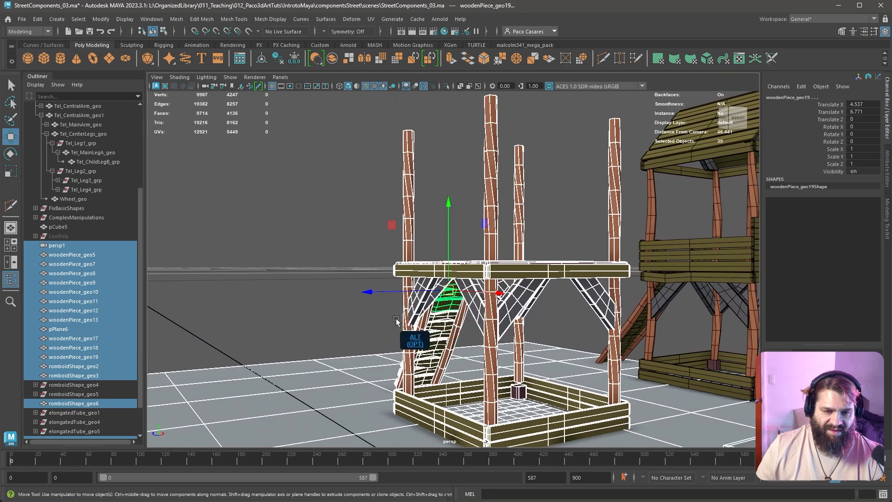
alt+drag(404, 311, 434, 289)
alt+right_drag(434, 289, 509, 297)
- Duplicate two opposite edge beams of the floor upward three times, stacking side walls that reach 12.66 on Y
click(502, 297)
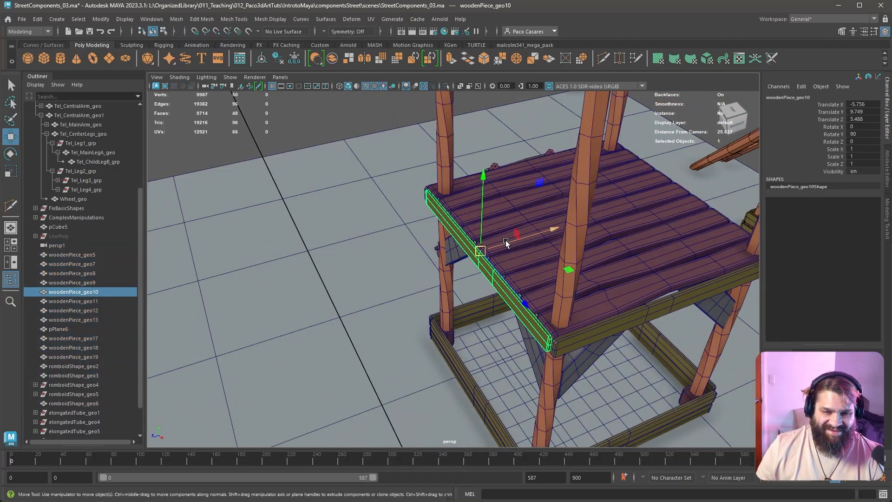
alt+drag(703, 272, 610, 264)
shift+click(519, 301)
alt+drag(460, 336, 589, 319)
alt+middle_drag(597, 317, 542, 345)
shift+drag(581, 179, 589, 156)
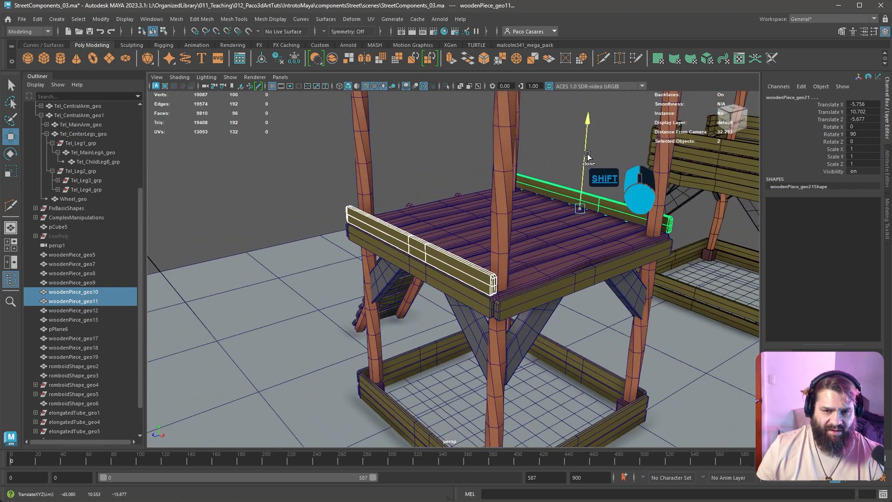
mouse_move(588, 156)
shift+mouse_down()
mouse_move(588, 114)
mouse_move(587, 136)
mouse_move(590, 111)
mouse_move(599, 122)
shift+mouse_up()
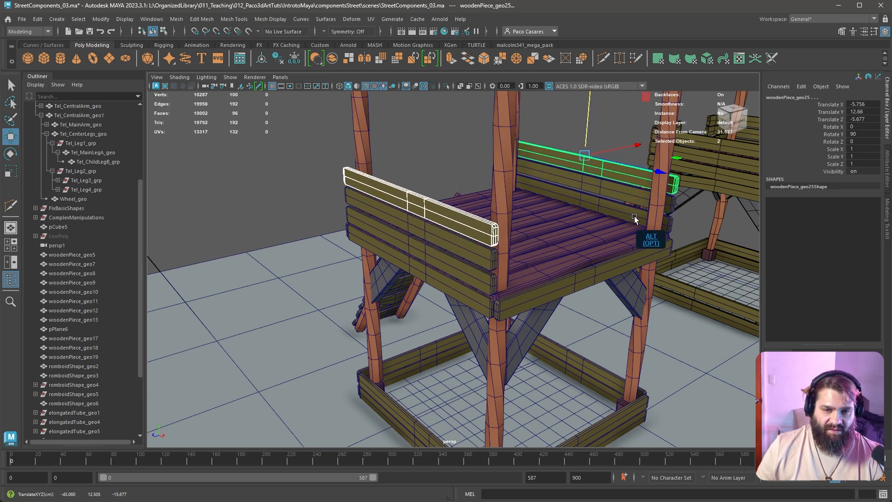
- Duplicate the edge beam on the open side opposite the ladder and raise the copy to 13.87 on Y as a top rail
alt+drag(634, 216, 462, 247)
alt+drag(659, 263, 647, 190)
click(390, 295)
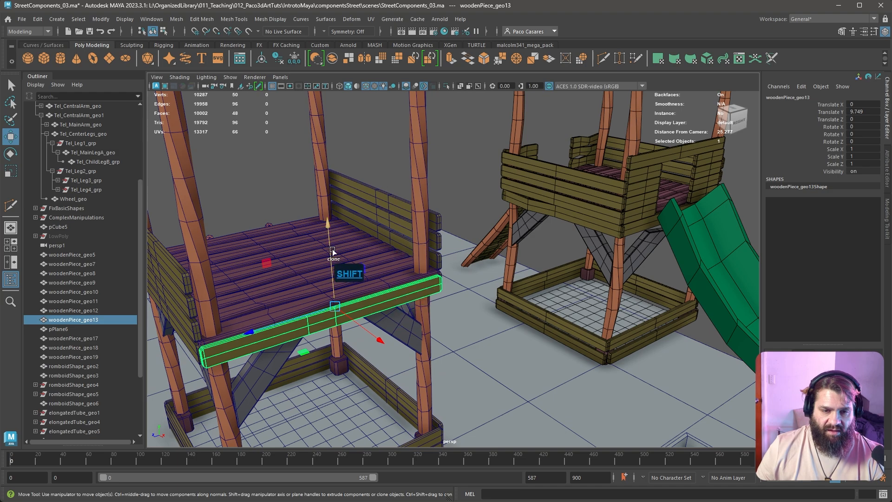
mouse_move(332, 249)
shift+mouse_down()
mouse_move(317, 133)
mouse_move(319, 152)
shift+mouse_up()
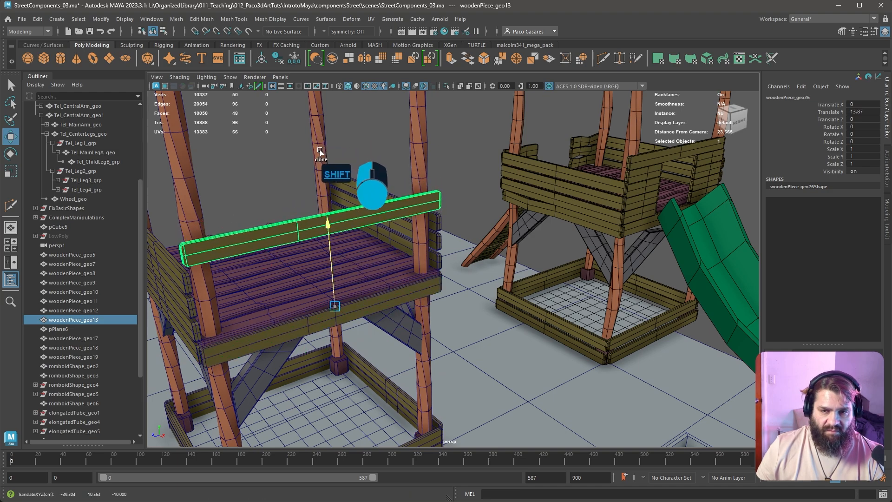
- Duplicate the short loose plank from the parts tray and move the copy to the second tower's railed side
alt+drag(439, 386, 536, 294)
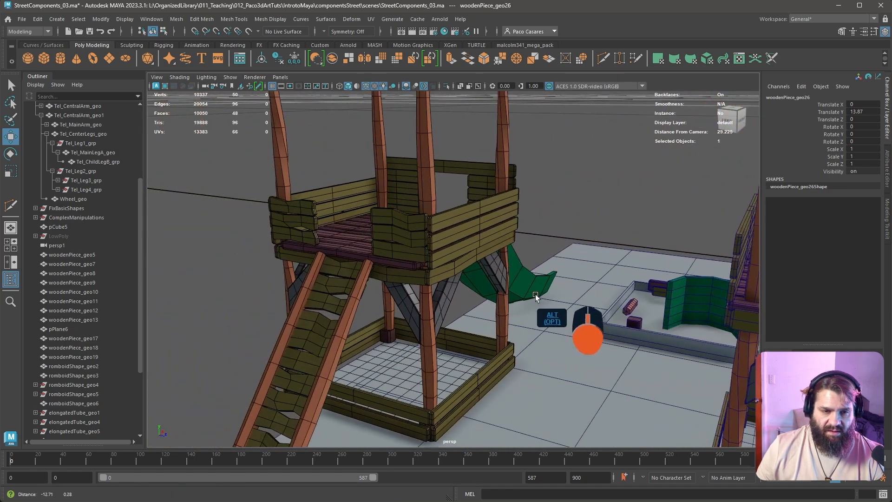
alt+drag(581, 287, 347, 271)
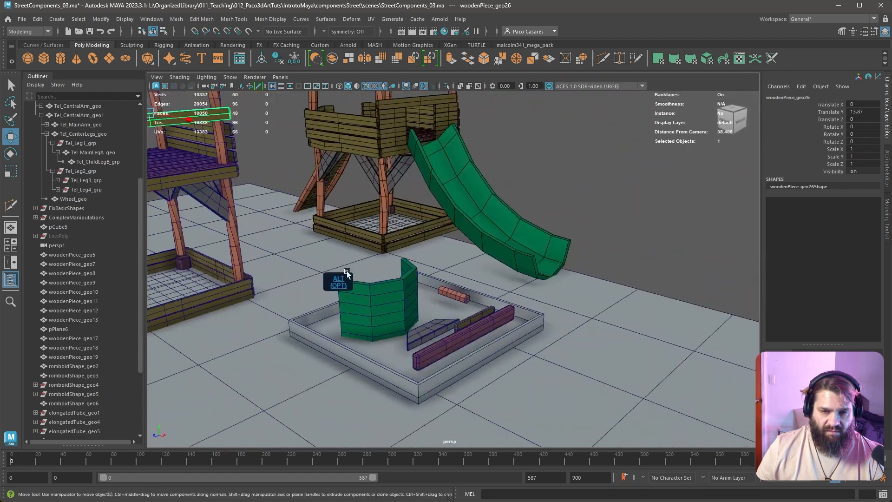
click(490, 320)
click(486, 310)
alt+right_drag(486, 310, 444, 324)
alt+middle_drag(444, 323, 622, 363)
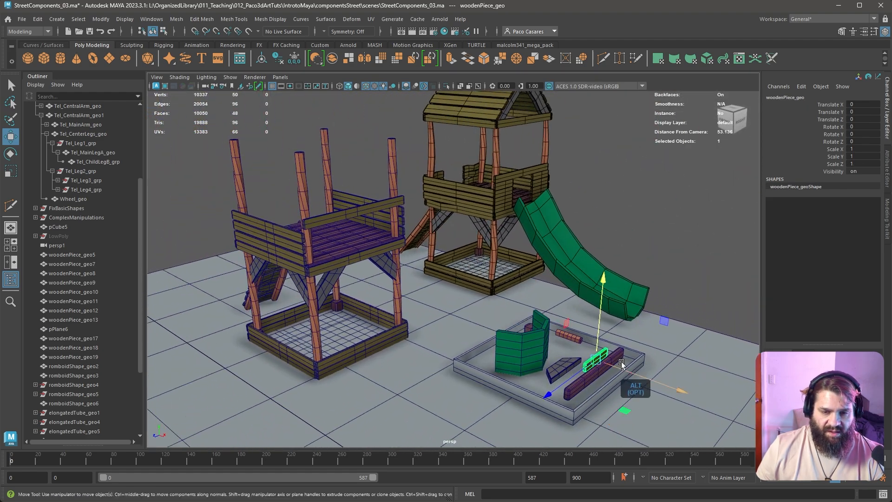
mouse_move(610, 312)
shift+mouse_down()
mouse_move(612, 219)
mouse_move(618, 248)
shift+mouse_up()
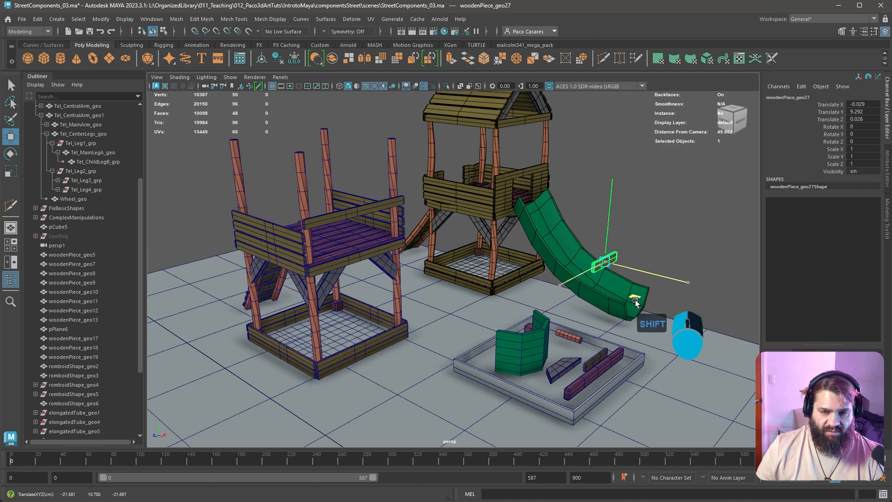
drag(635, 301, 364, 299)
key(f)
- Try adjusting the copied short plank above the edge beam, undo the move and delete the copy
alt+right_drag(530, 314, 444, 309)
alt+drag(444, 309, 381, 289)
alt+middle_drag(432, 262, 476, 295)
drag(501, 201, 512, 217)
key(ctrl+z)
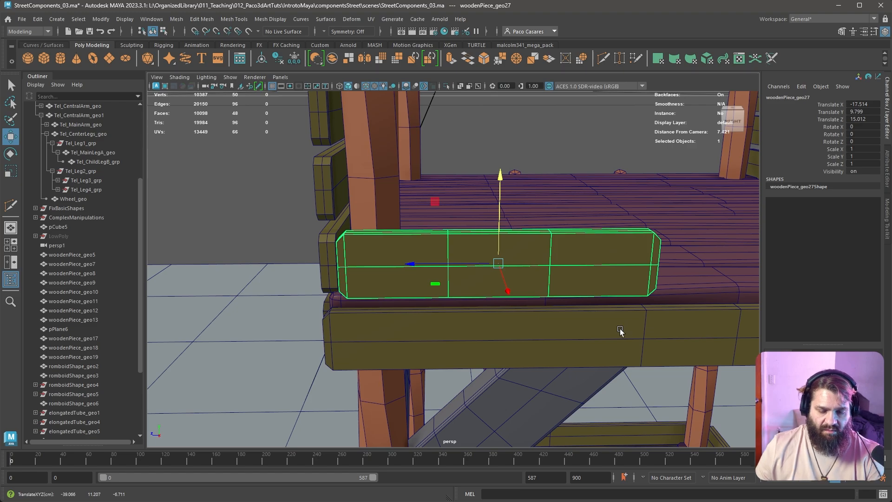
key(Delete)
- Duplicate the ladder's set of four irregular planks to X 18, Y 10.978 and rotate the copy to 33.185 on Z
alt+right_drag(607, 367, 372, 306)
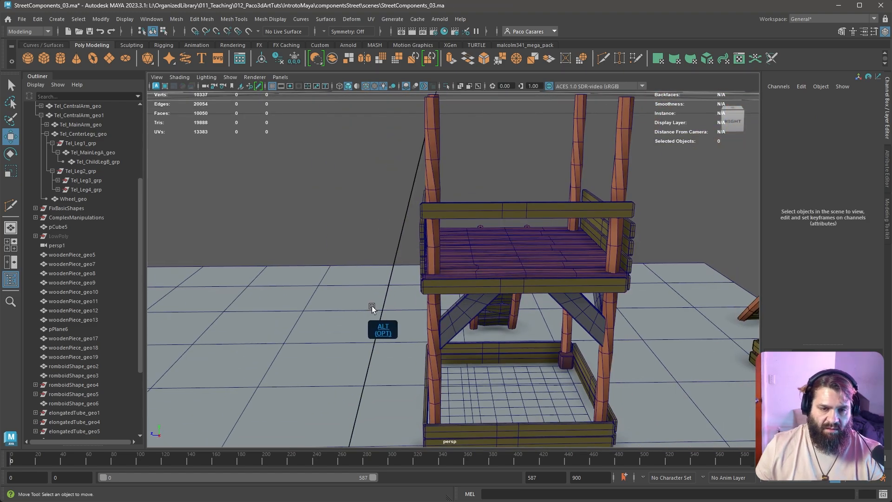
mouse_move(371, 305)
alt+mouse_down()
mouse_move(491, 311)
mouse_move(503, 291)
mouse_move(461, 302)
mouse_move(439, 296)
alt+mouse_up()
click(447, 294)
mouse_move(515, 207)
shift+mouse_down()
mouse_move(670, 161)
mouse_move(630, 217)
shift+mouse_up()
alt+middle_drag(630, 216, 454, 239)
alt+right_drag(454, 239, 613, 279)
key(e)
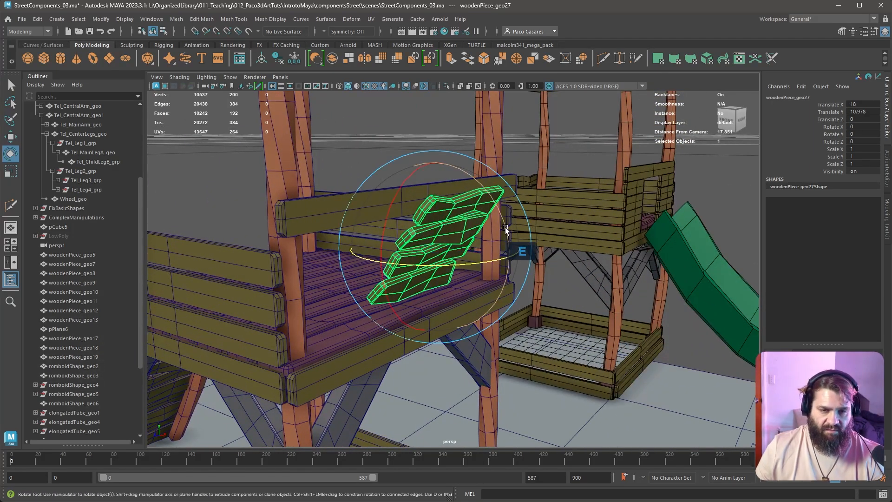
drag(506, 229, 507, 209)
key(w)
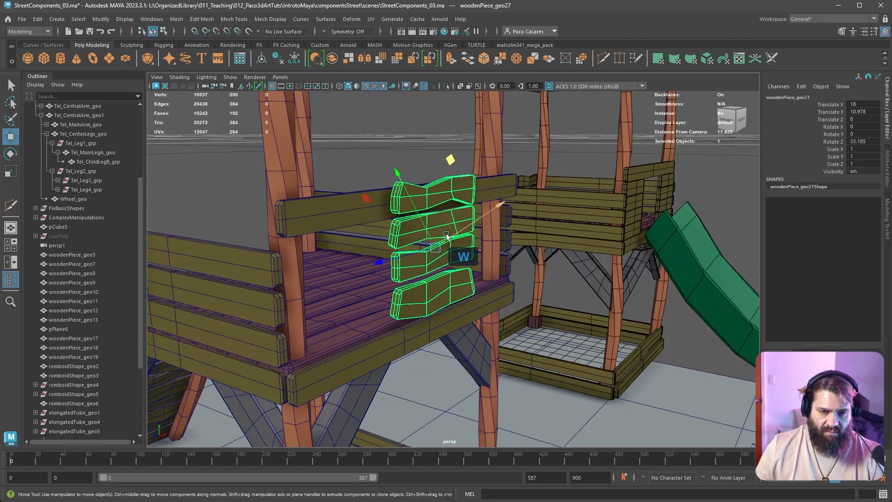
- Move the irregular plank set under one end of the top rail, at X 17.88, Y 10.285, Z 3.507
drag(433, 247, 469, 279)
alt+middle_drag(469, 279, 389, 284)
alt+right_drag(389, 284, 466, 258)
drag(423, 245, 465, 252)
alt+drag(534, 264, 425, 275)
alt+middle_drag(424, 273, 458, 297)
alt+drag(458, 296, 437, 313)
drag(399, 257, 315, 271)
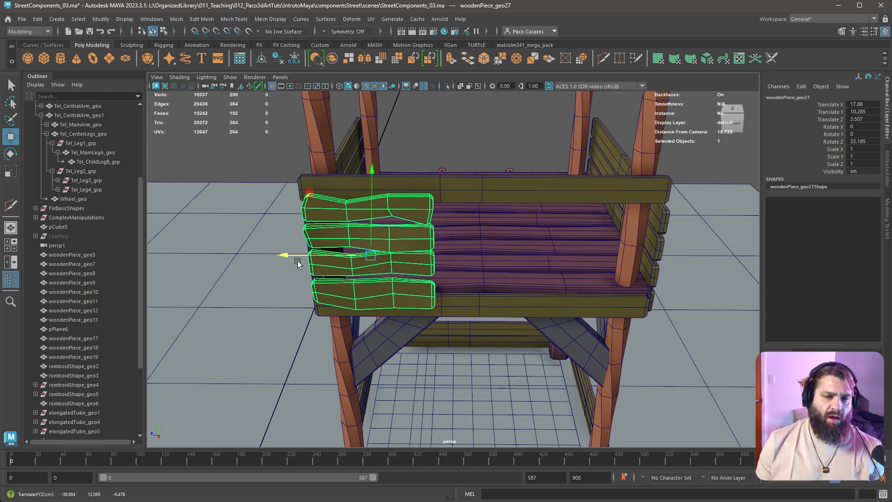
- Rotate the irregular plank set to 35.462 on Z and nudge it to X 17.896, Y 10.227, Z 3.516
mouse_move(535, 266)
alt+mouse_down()
mouse_move(572, 240)
mouse_move(624, 241)
mouse_move(651, 303)
mouse_move(559, 296)
mouse_move(533, 278)
mouse_move(540, 274)
alt+mouse_up()
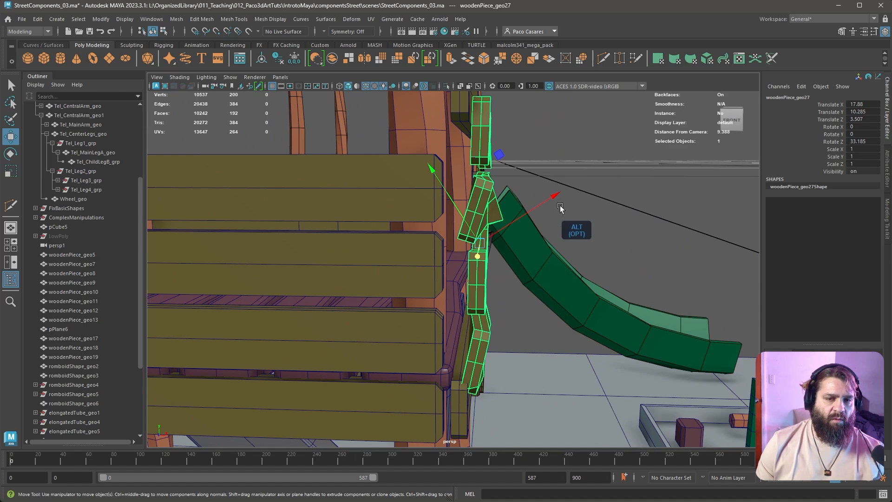
key(e)
drag(550, 194, 549, 190)
key(w)
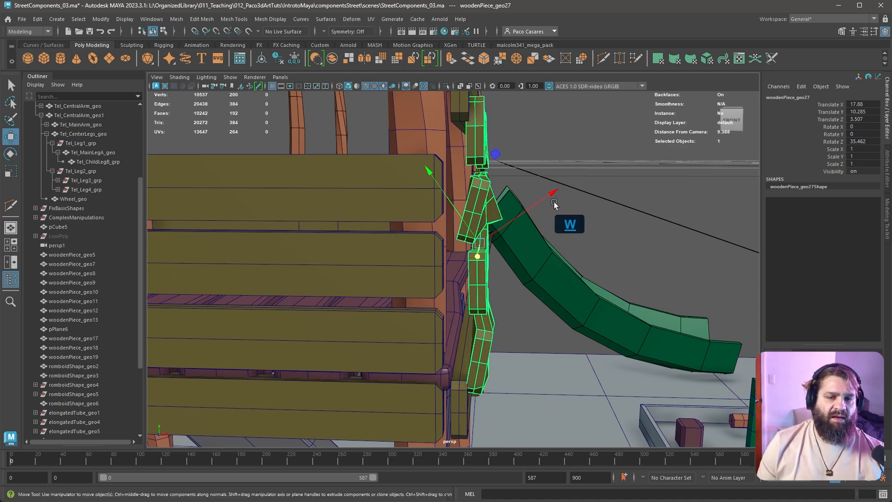
mouse_move(479, 243)
mouse_down()
mouse_move(512, 242)
mouse_move(481, 246)
mouse_up()
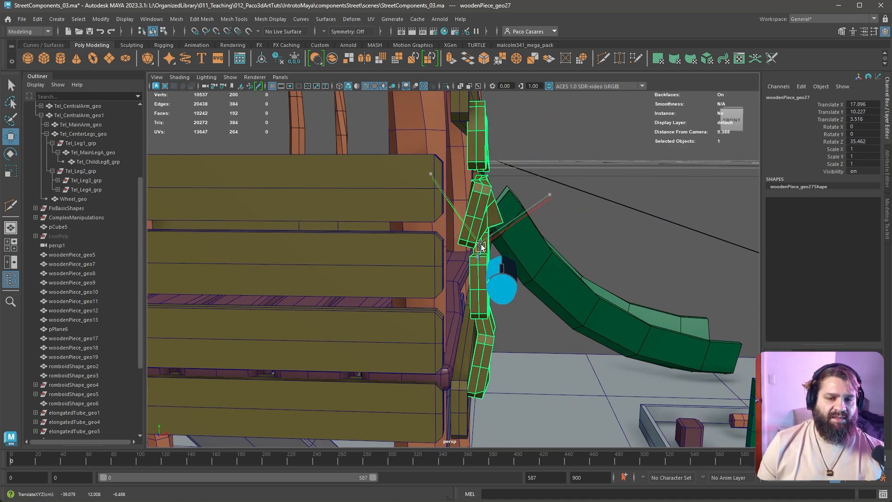
- Duplicate the plank set to the rail's other end at X 17.798, Y 10.34, Z -3.746, rotating the copy to 33.726 on Z
alt+drag(576, 263, 362, 272)
key(ctrl+d)
drag(268, 262, 394, 297)
drag(403, 232, 438, 238)
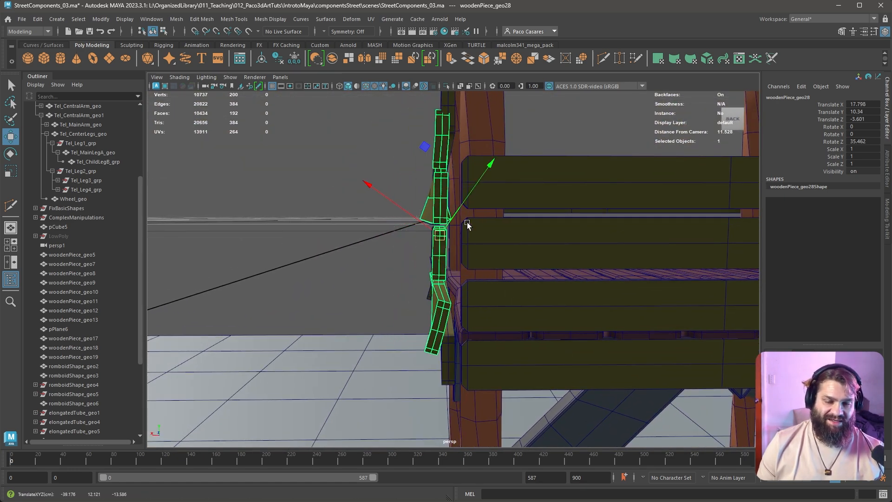
key(e)
drag(487, 166, 584, 244)
key(w)
drag(428, 248, 432, 248)
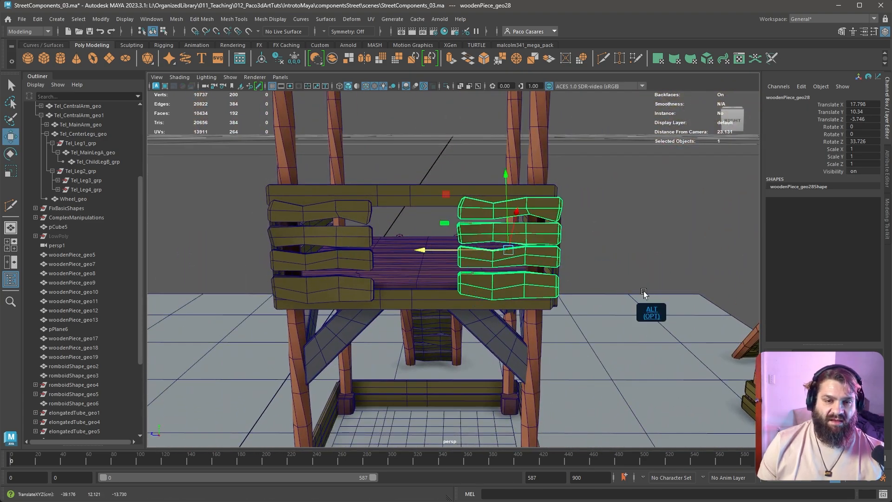
- Duplicate the two irregular plank sets from the outer rail over to the platform's ladder side
alt+right_drag(643, 291, 519, 284)
alt+middle_drag(518, 285, 387, 265)
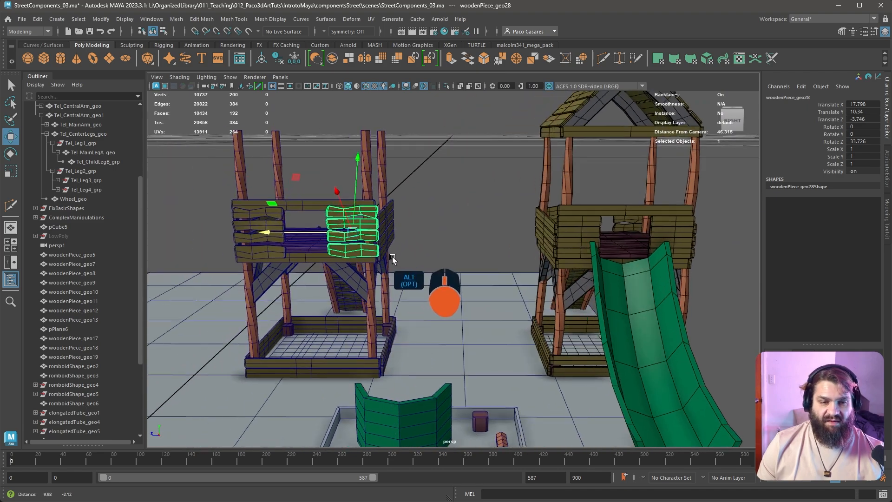
alt+drag(385, 265, 411, 297)
shift+click(345, 233)
alt+drag(351, 274, 428, 281)
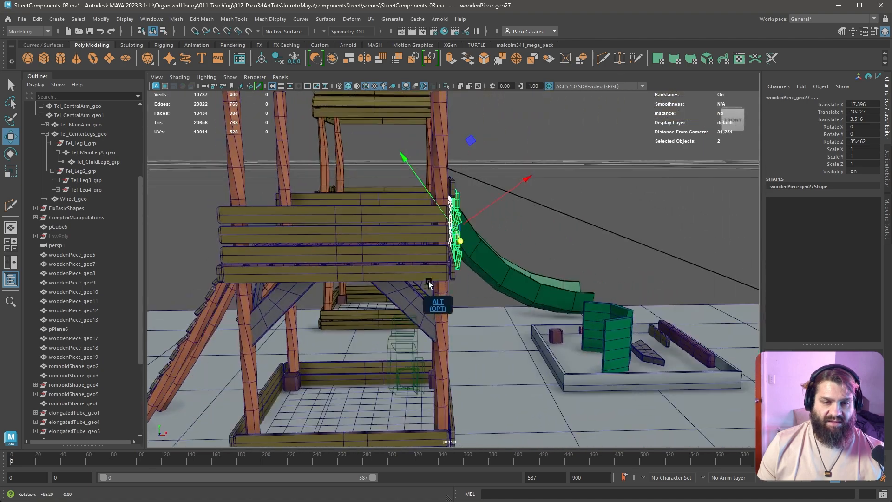
mouse_move(457, 231)
shift+mouse_down()
mouse_move(515, 230)
mouse_move(237, 236)
mouse_move(255, 263)
mouse_move(342, 278)
mouse_move(497, 330)
mouse_move(478, 299)
mouse_move(523, 303)
mouse_move(375, 287)
mouse_move(338, 272)
mouse_move(520, 316)
shift+mouse_up()
alt+middle_drag(520, 317, 518, 316)
alt+drag(517, 315, 360, 267)
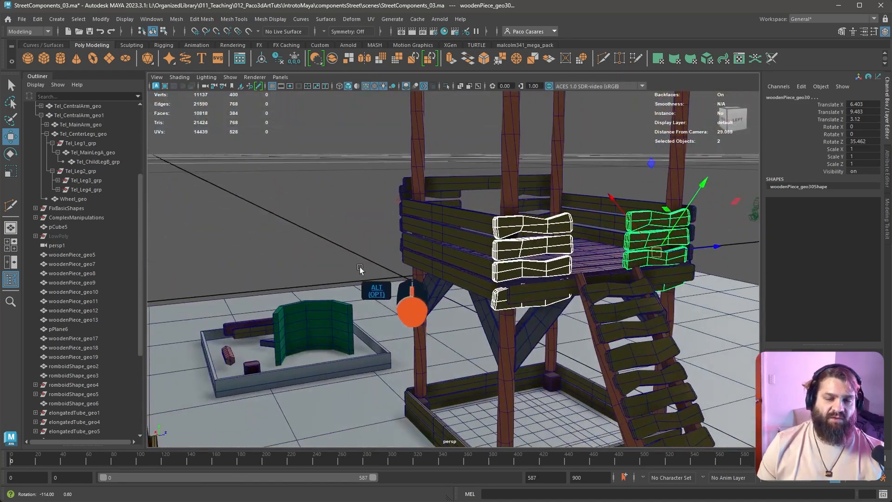
- Move the two plank-set copies together against the posts beside the ladder, putting the negative-Z set at X 5.798, Y 9.956, Z -3.708
alt+right_drag(367, 269, 424, 288)
alt+middle_drag(423, 288, 382, 291)
alt+right_drag(382, 290, 506, 328)
alt+drag(506, 328, 434, 331)
alt+middle_drag(434, 331, 445, 246)
alt+drag(445, 246, 505, 262)
drag(595, 197, 618, 199)
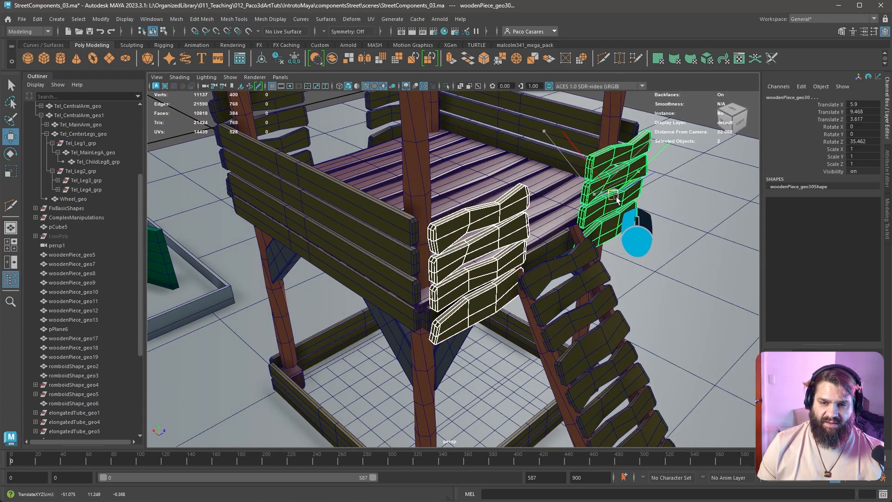
alt+drag(643, 253, 603, 232)
alt+middle_drag(507, 227, 558, 353)
mouse_move(564, 265)
mouse_down()
mouse_move(579, 259)
mouse_move(558, 255)
mouse_up()
alt+drag(530, 308, 636, 316)
alt+middle_drag(636, 316, 555, 321)
alt+right_drag(555, 321, 607, 312)
- Shift only the negative-Z plank set beside the ladder to X 6.244 and deselect it
click(596, 257)
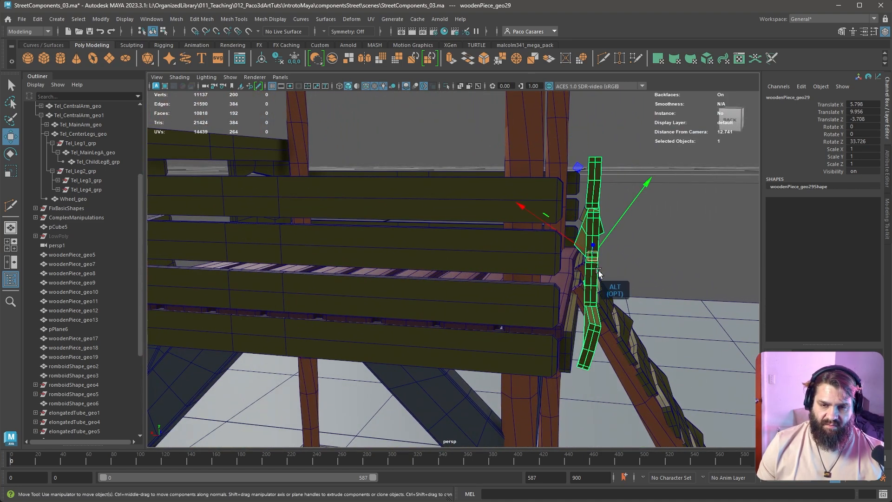
key(w)
click(591, 265)
drag(575, 257, 597, 240)
click(638, 252)
click(427, 278)
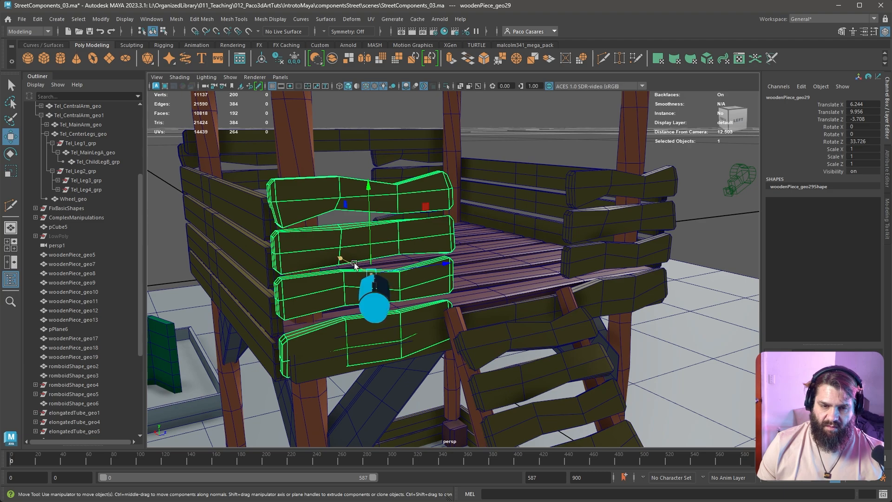
drag(354, 265, 356, 266)
alt+right_drag(492, 283, 405, 280)
alt+drag(458, 286, 376, 273)
alt+drag(478, 255, 536, 328)
click(535, 328)
click(608, 358)
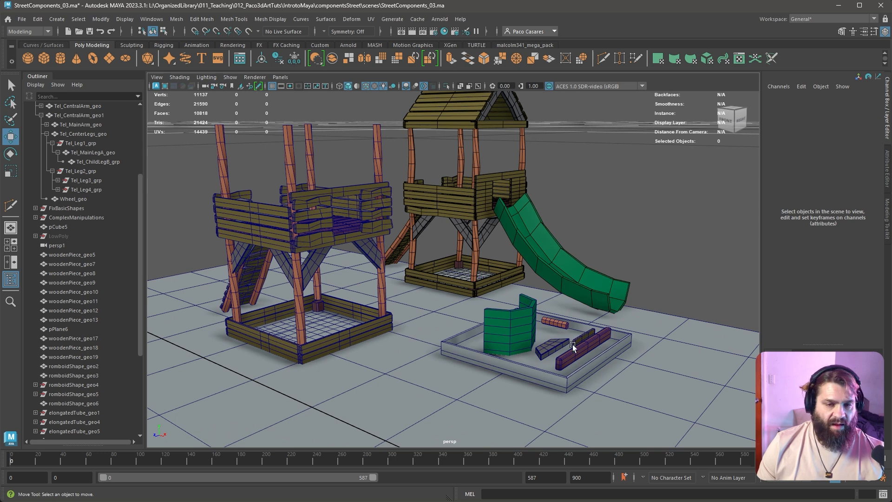
- Duplicate the curved green slide piece to X -36.219, Y 12.852, Z -18.474 and rotate the copy to -90 on Z
alt+drag(482, 212, 506, 196)
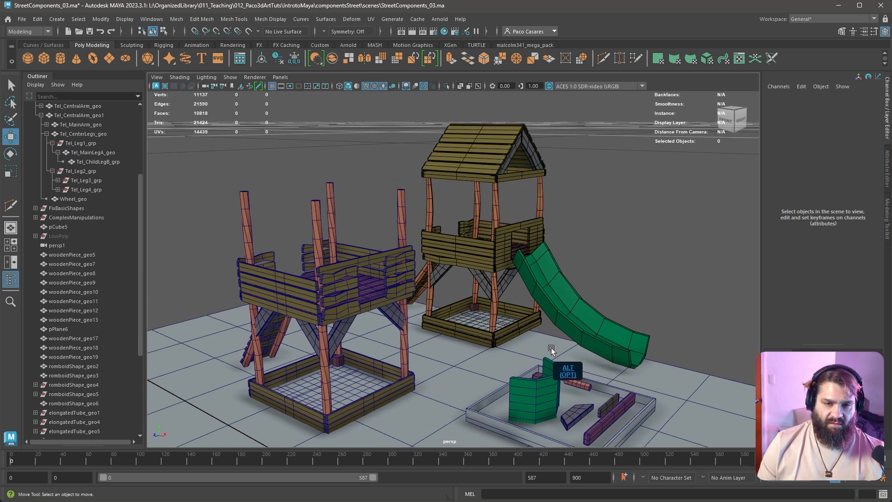
alt+drag(551, 348, 556, 327)
click(529, 343)
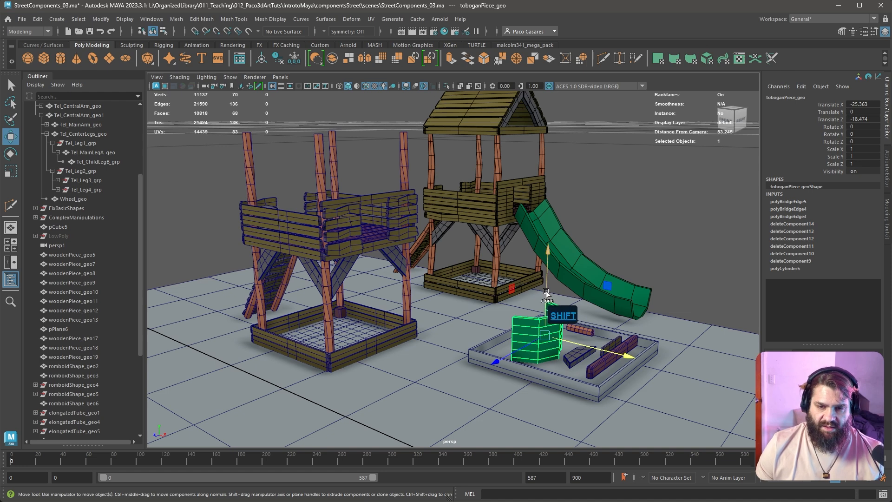
shift+drag(547, 293, 544, 144)
mouse_move(627, 199)
mouse_down()
mouse_move(433, 186)
mouse_move(507, 215)
mouse_up()
key(e)
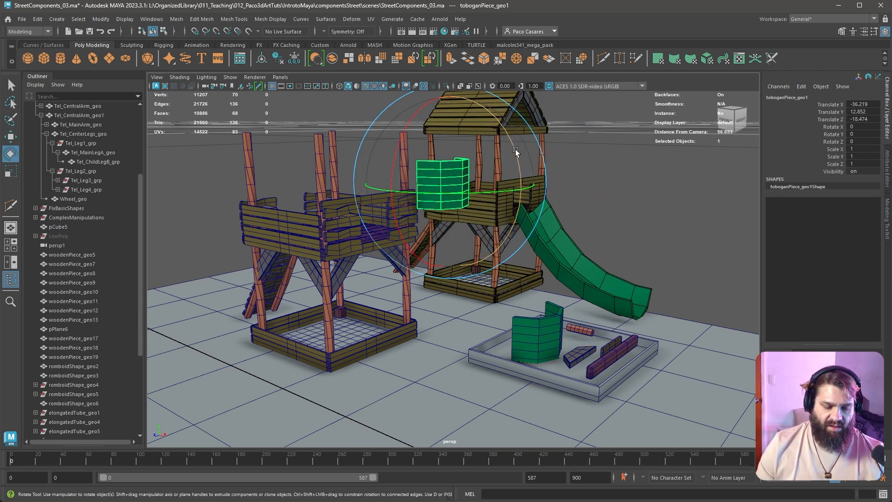
key(j)
drag(517, 147, 528, 208)
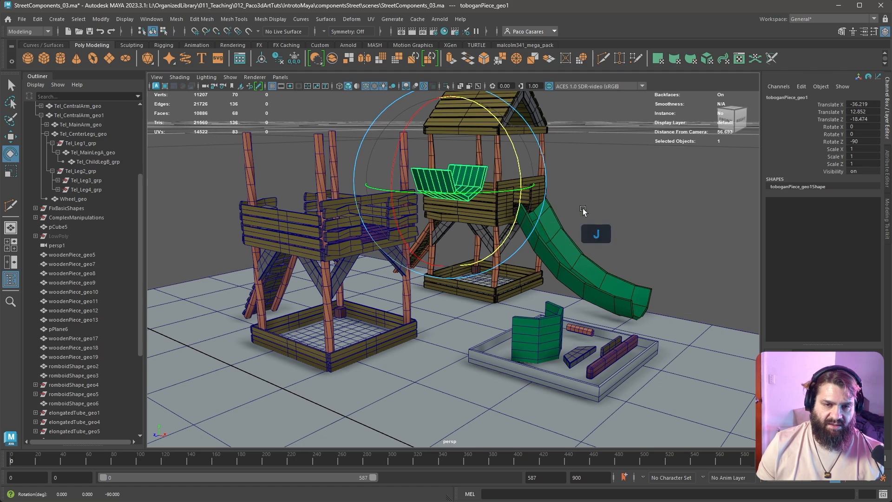
- Stretch the slide copy lengthwise to a Y scale of about 5.2
alt+drag(628, 250, 453, 303)
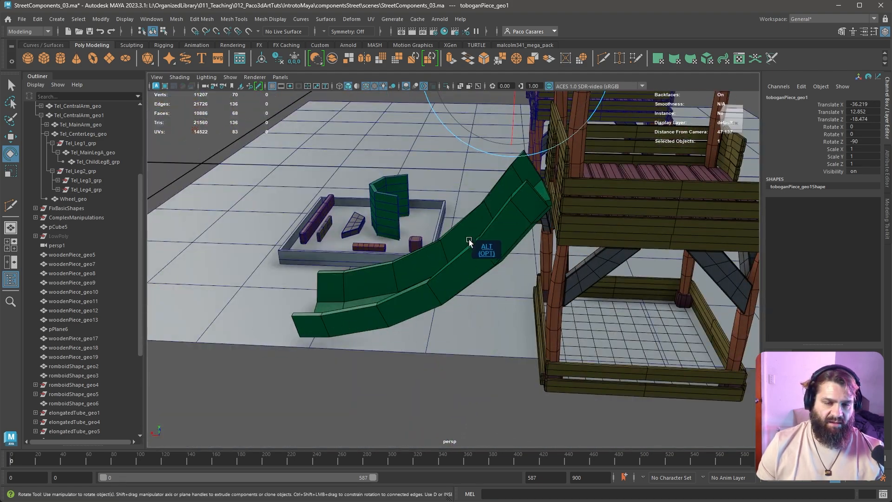
alt+drag(490, 272, 497, 234)
alt+middle_drag(484, 253, 471, 217)
alt+drag(471, 217, 486, 269)
key(r)
drag(484, 208, 841, 225)
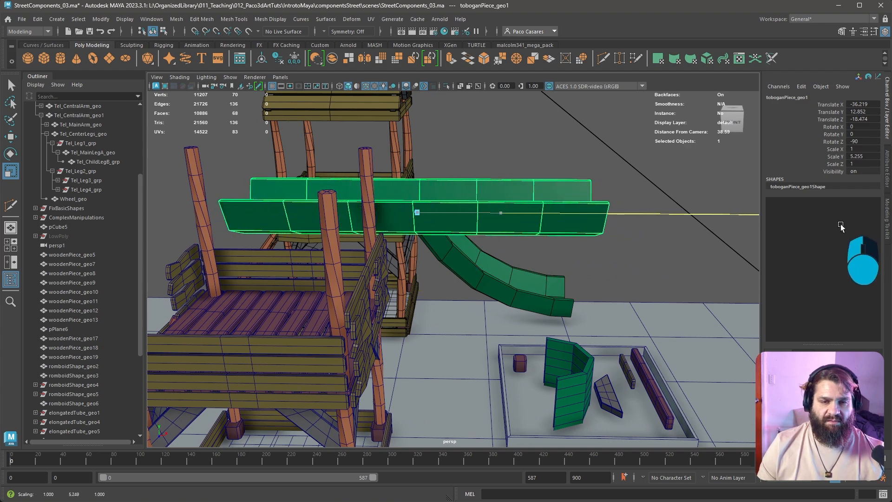
- Shift the slide's pivot to its tower end and move it to the second tower at X -26.571, Y 8.304, Z -9.942
alt+drag(571, 225, 507, 247)
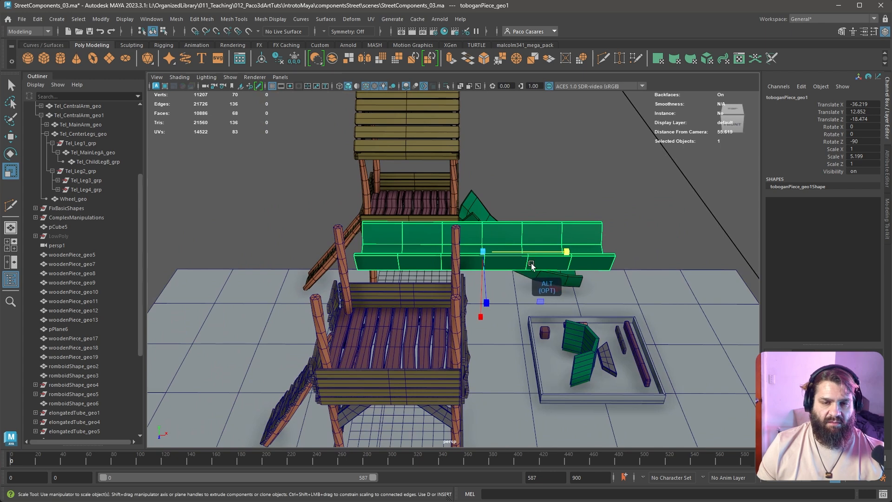
key(d)
drag(568, 252, 363, 249)
key(w)
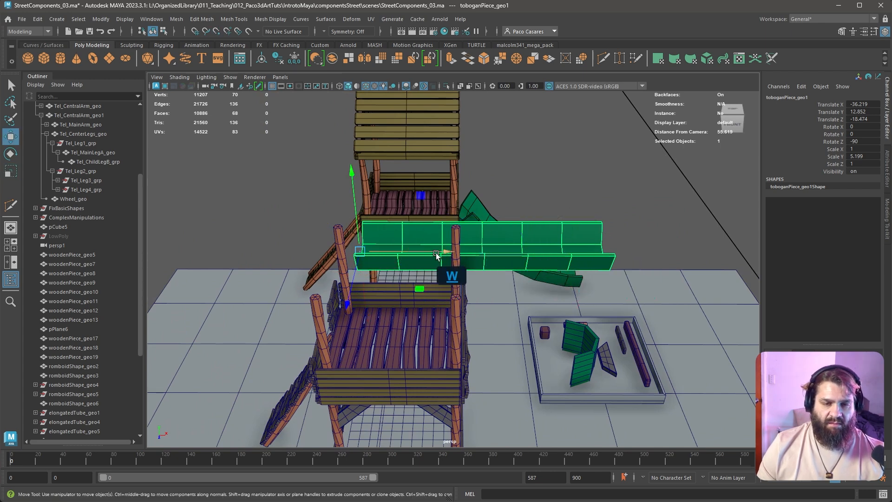
alt+drag(514, 275, 403, 167)
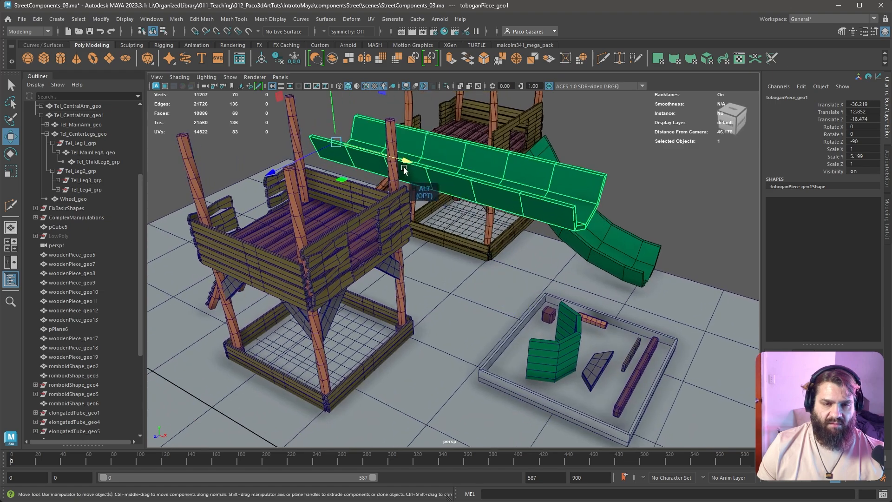
drag(331, 145, 365, 264)
- Centre the slide on the platform opening at Z -10.082 and scale it to 0.818 on X and Z, 4.253 on Y
alt+drag(516, 283, 356, 282)
alt+middle_drag(355, 282, 462, 322)
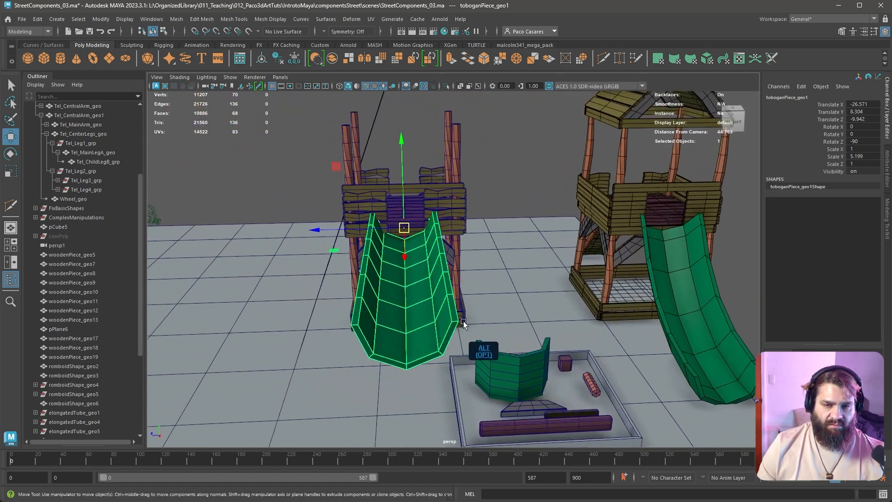
alt+right_drag(462, 322, 500, 274)
drag(322, 201, 612, 233)
key(r)
alt+right_drag(612, 233, 560, 212)
alt+middle_drag(560, 212, 434, 203)
alt+drag(433, 202, 483, 215)
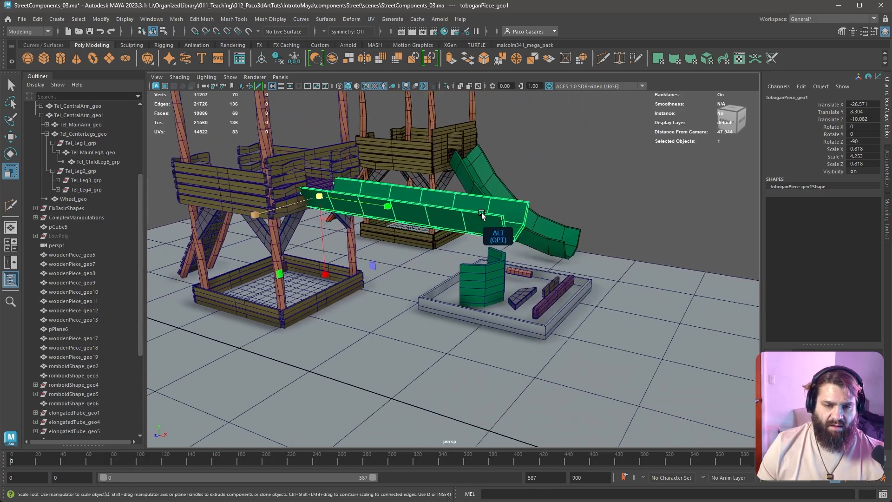
- Try tilting the whole slide about its tower end on the Z axis
alt+middle_drag(484, 215, 510, 243)
key(e)
drag(405, 202, 421, 226)
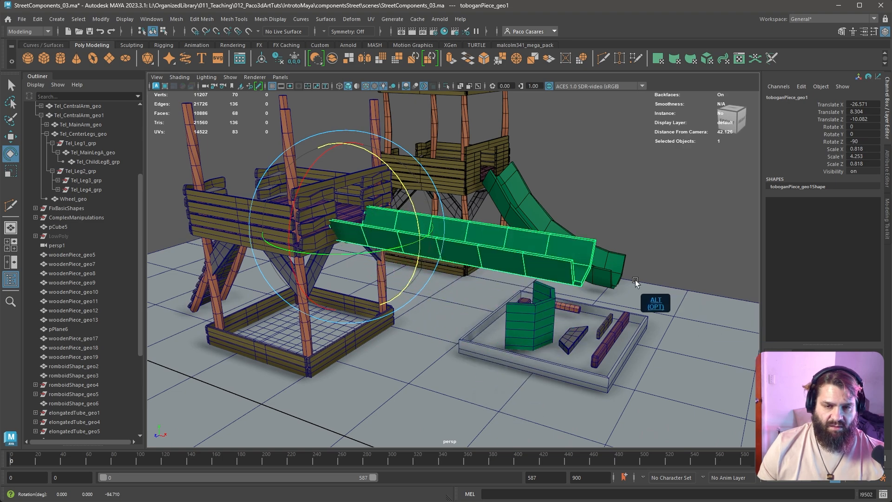
- Select the four end faces at the slide's free end
alt+drag(640, 279, 515, 291)
alt+middle_drag(467, 300, 511, 279)
alt+right_drag(455, 292, 512, 315)
alt+middle_drag(467, 283, 519, 319)
right_click(356, 236)
click(355, 262)
click(353, 247)
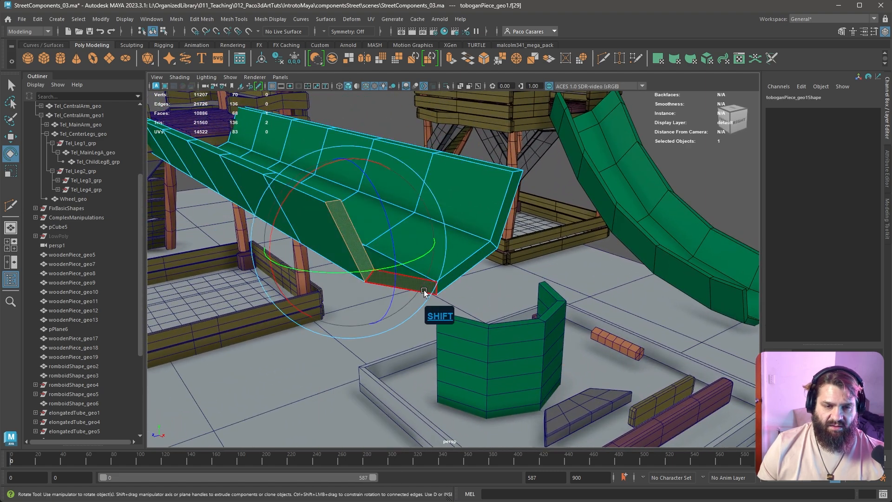
key(q)
shift+click(411, 281)
shift+click(462, 268)
shift+click(511, 228)
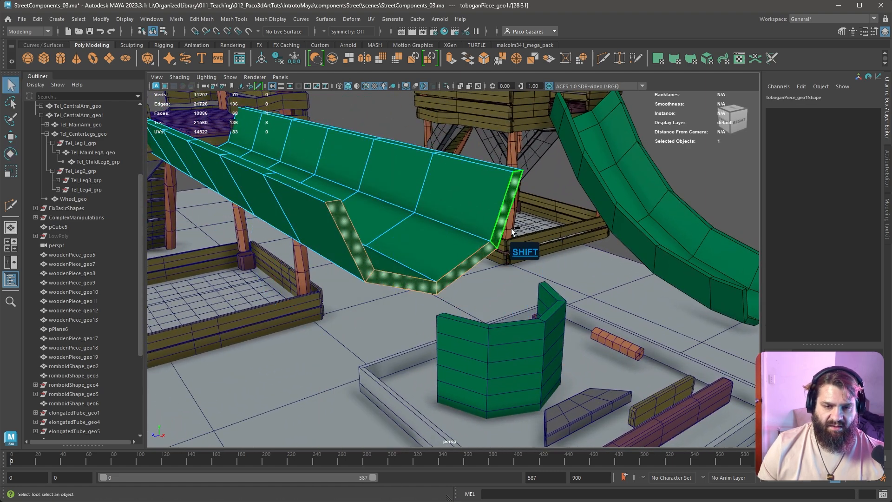
- Enable soft selection on the end faces and widen the falloff radius to cover most of the slide
alt+right_drag(511, 231, 498, 228)
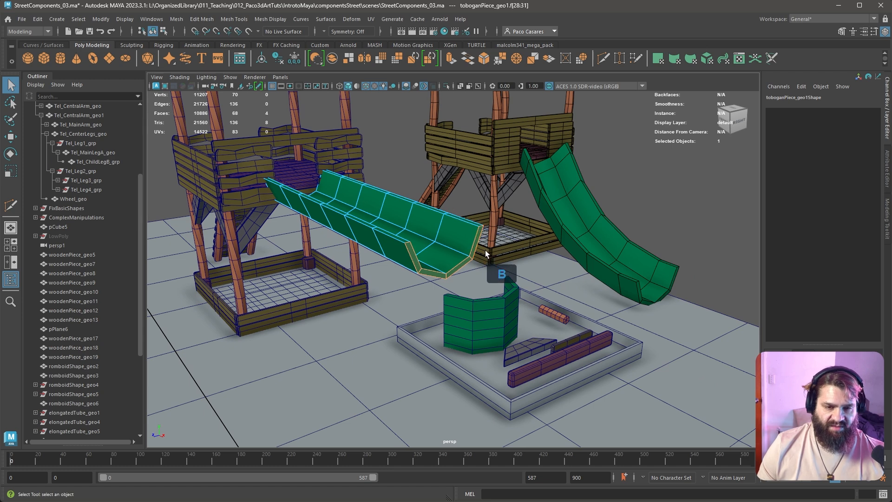
key(b)
drag(439, 244, 891, 296)
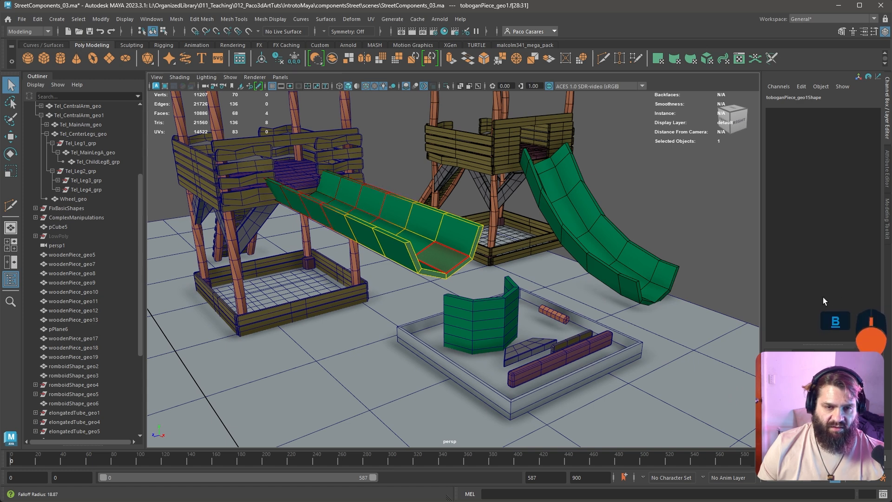
drag(811, 297, 760, 293)
click(316, 191)
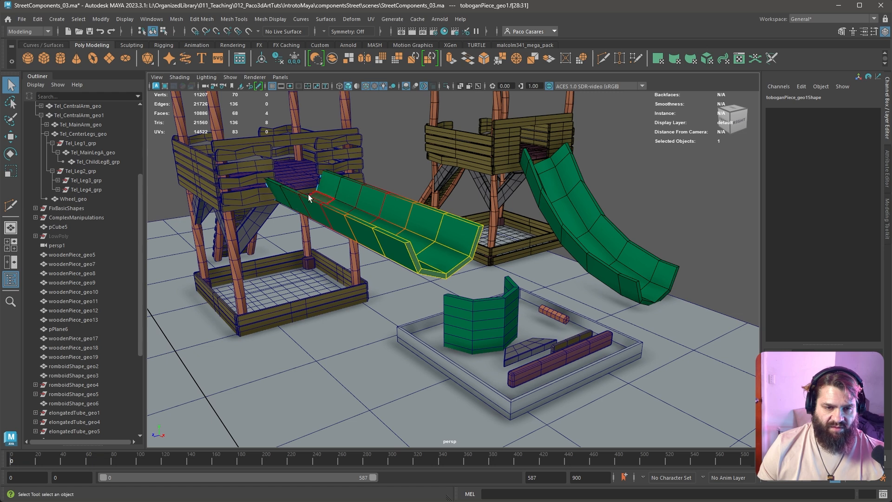
- Rotate the soft-selected slide end and lower it toward the ground to bend the slide downward
key(e)
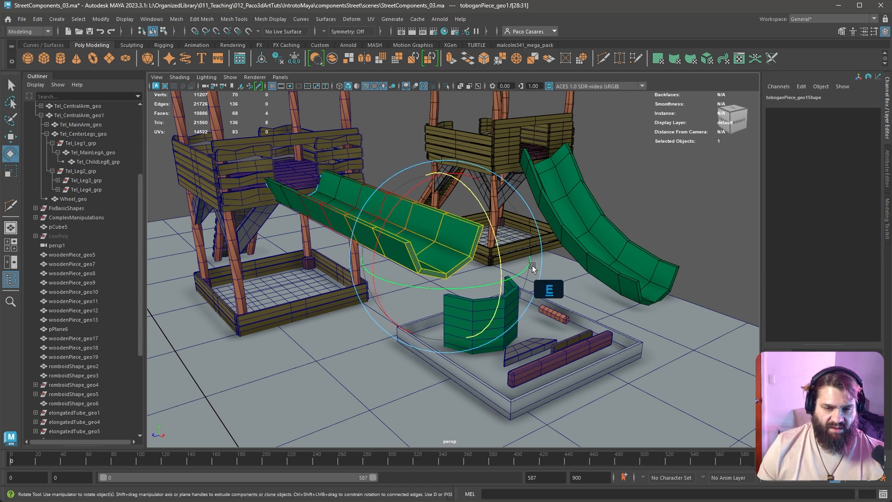
drag(531, 266, 530, 207)
key(w)
drag(447, 195, 471, 294)
alt+middle_drag(503, 263, 474, 300)
alt+right_drag(474, 300, 502, 320)
alt+drag(525, 281, 513, 291)
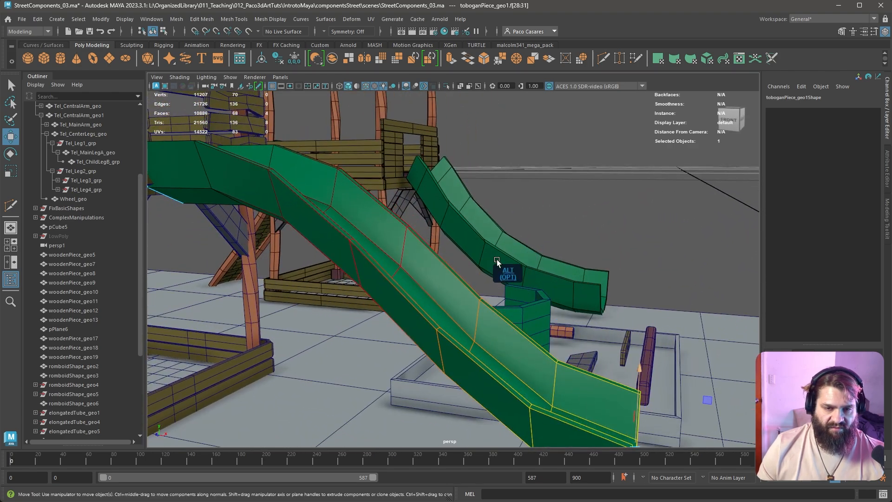
- Switch the slide to edge selection and select the cross-section edge loop halfway down
alt+drag(497, 259, 466, 269)
scroll(466, 269, up, 2)
right_drag(496, 168, 495, 143)
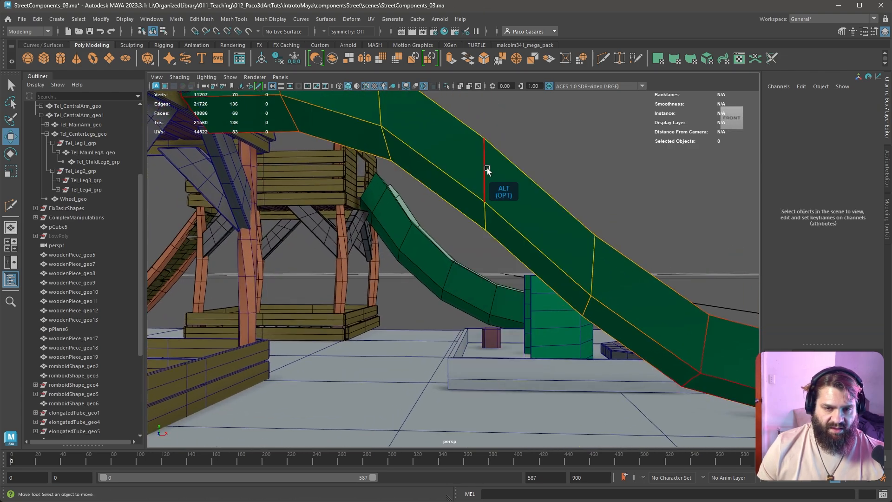
alt+drag(487, 168, 512, 225)
click(514, 216)
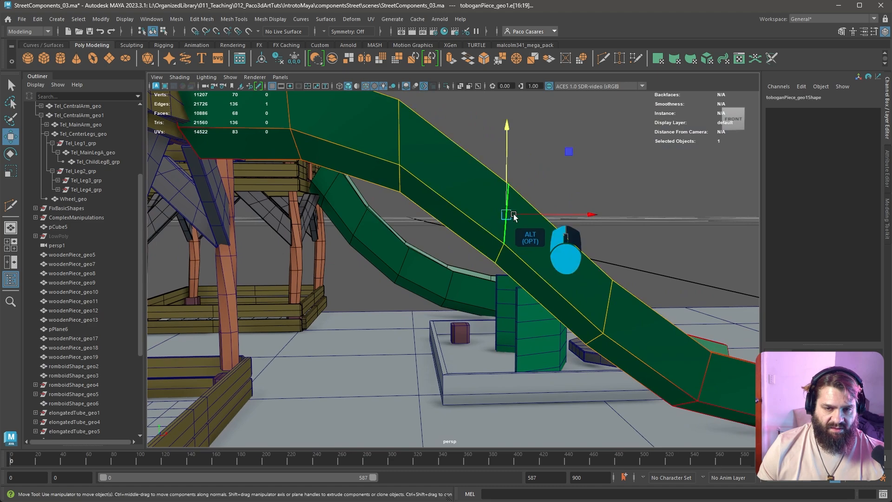
alt+drag(559, 302, 436, 254)
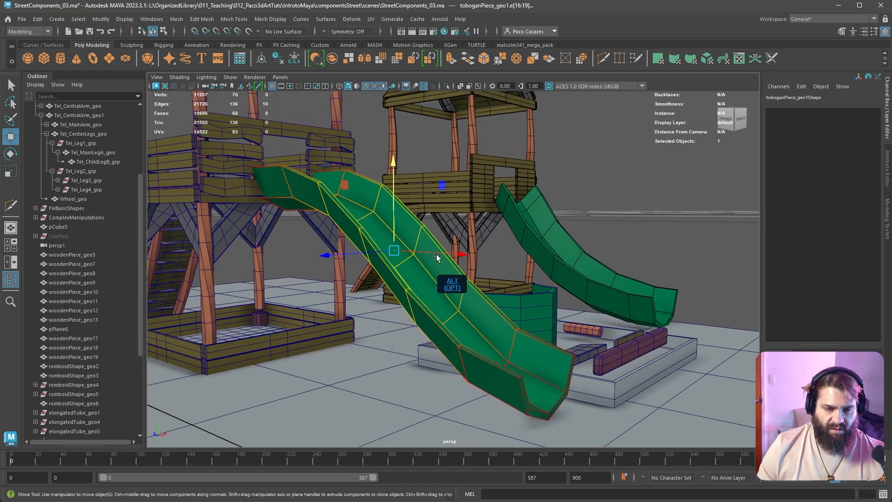
- Adjust the soft-selection falloff, lower the middle edge loop to about Y 3.966, and pull it back toward the tower
key(b)
middle_drag(418, 264, 581, 306)
drag(394, 204, 384, 265)
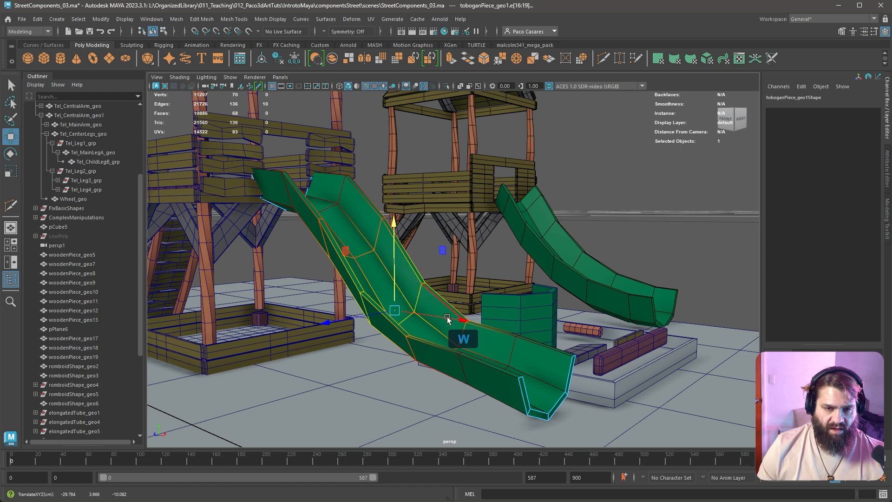
middle_drag(456, 322, 441, 319)
drag(442, 319, 442, 319)
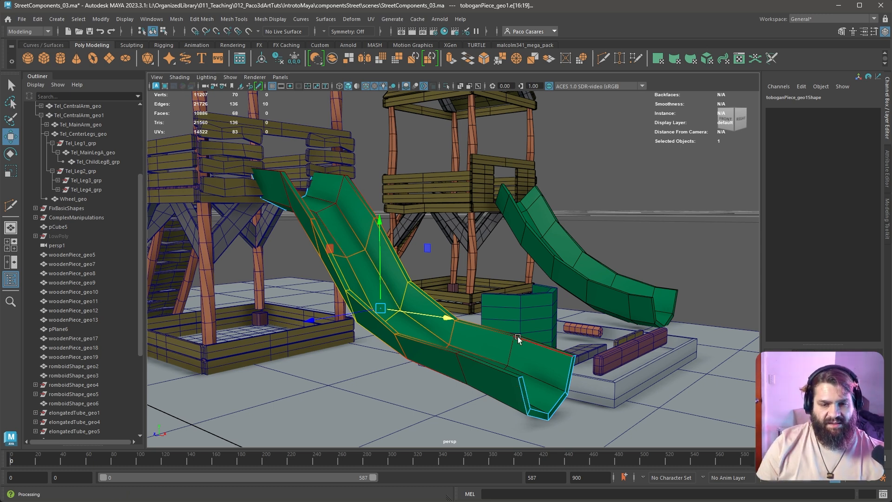
- Rotate the slide's middle edge loop slightly and lower it to about Y 3.492
alt+drag(555, 357, 576, 352)
alt+right_drag(576, 352, 667, 363)
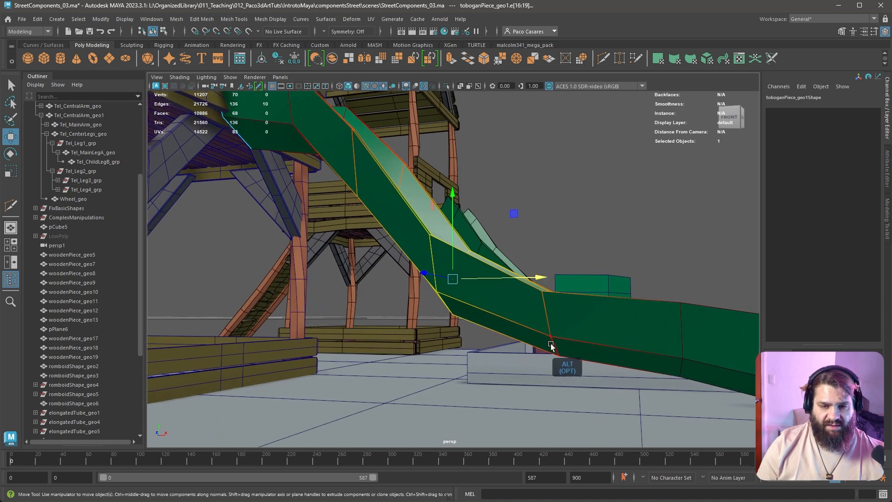
key(e)
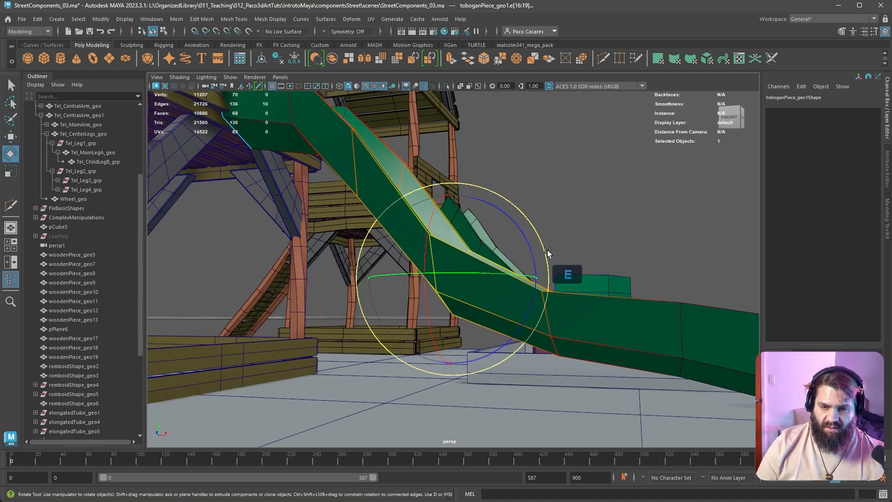
key(w)
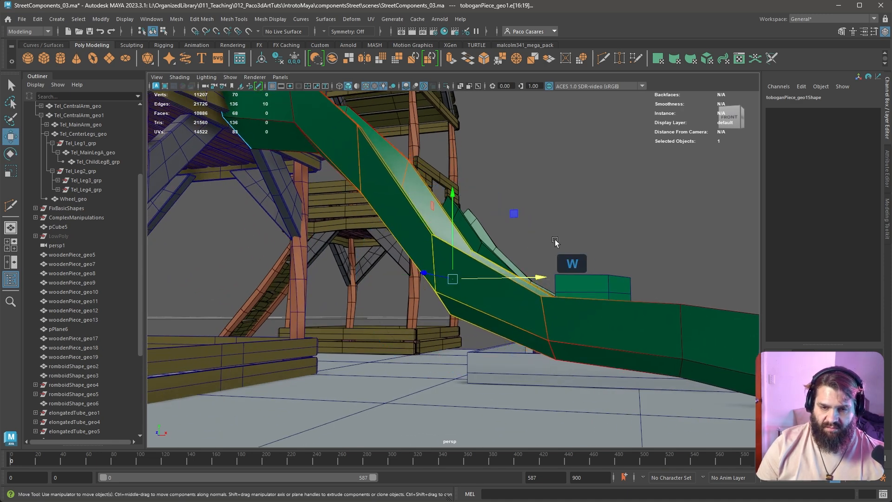
drag(453, 235, 453, 249)
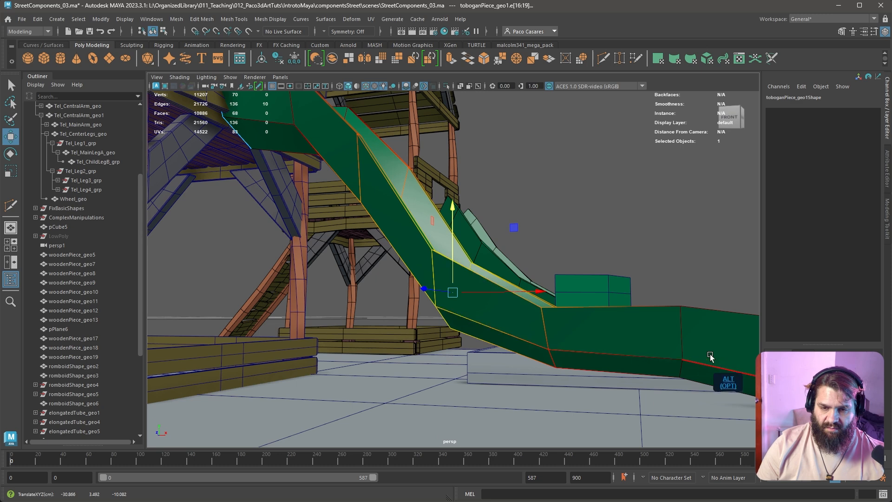
- Select the cross-section edge loop near the slide's lower end and lower it to about Y 1.139
alt+right_drag(710, 354, 633, 349)
alt+middle_drag(633, 350, 540, 341)
alt+right_drag(540, 342, 628, 367)
double_click(474, 335)
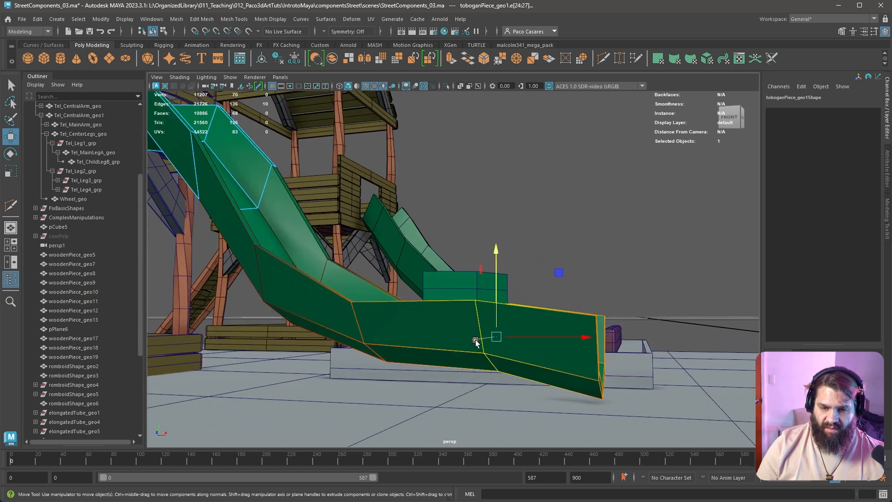
drag(500, 320, 499, 345)
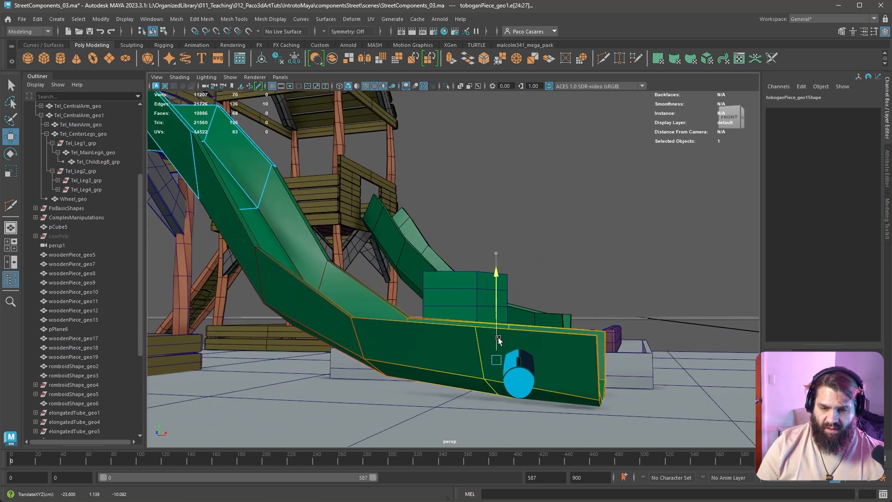
- Rotate the slide's lower edge loop slightly to level the exit section and shift it outward from the tower
key(e)
drag(574, 331, 574, 323)
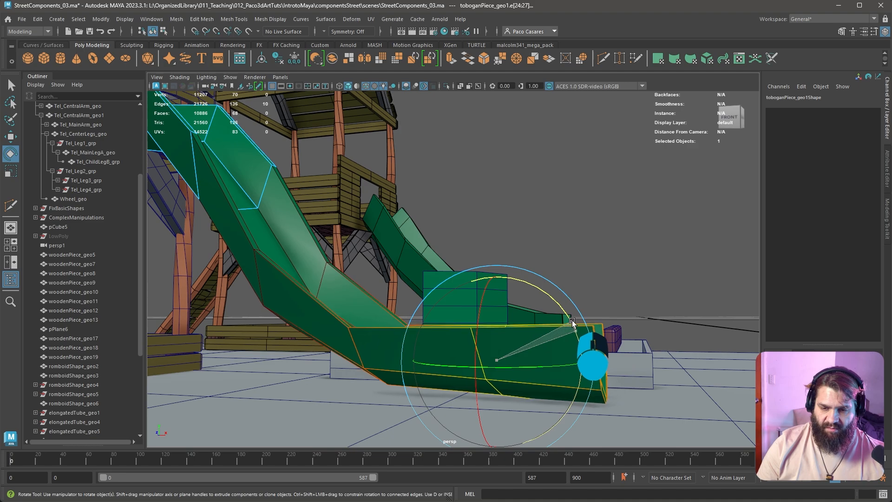
key(w)
drag(566, 361, 584, 362)
- Select the ring of faces at the slide's upper end and raise it with soft selection to about Y 11.154, toward the platform
alt+right_drag(584, 362, 520, 301)
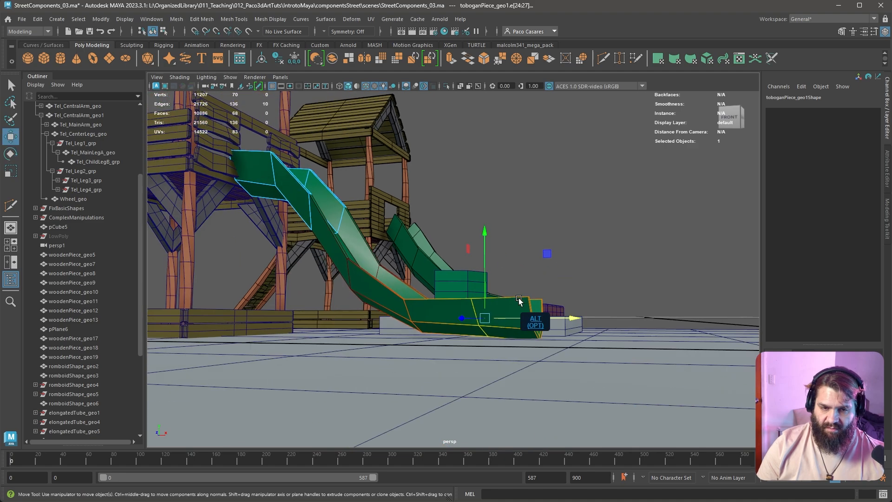
alt+drag(520, 301, 476, 331)
mouse_move(476, 331)
alt+middle_down()
mouse_move(467, 327)
mouse_move(479, 323)
alt+middle_up()
mouse_move(479, 324)
alt+mouse_down()
mouse_move(526, 319)
mouse_move(490, 326)
alt+mouse_up()
alt+middle_drag(389, 233, 465, 281)
alt+right_drag(466, 282, 533, 234)
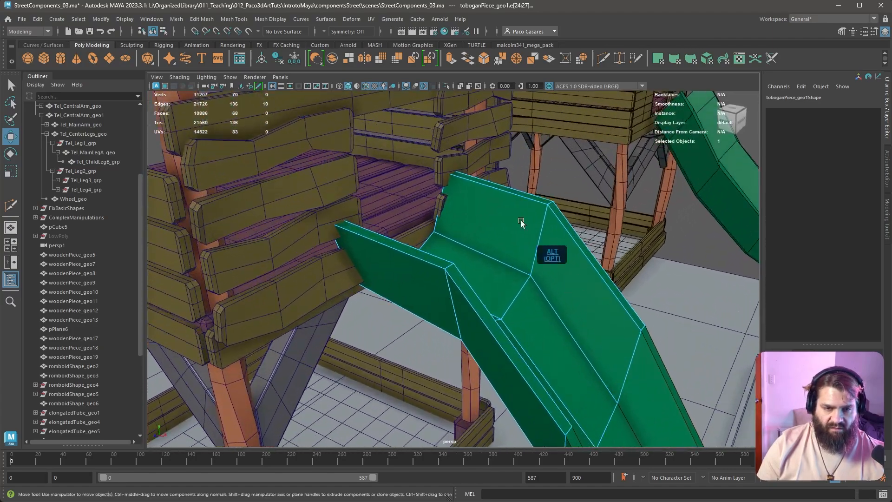
alt+drag(465, 218, 429, 212)
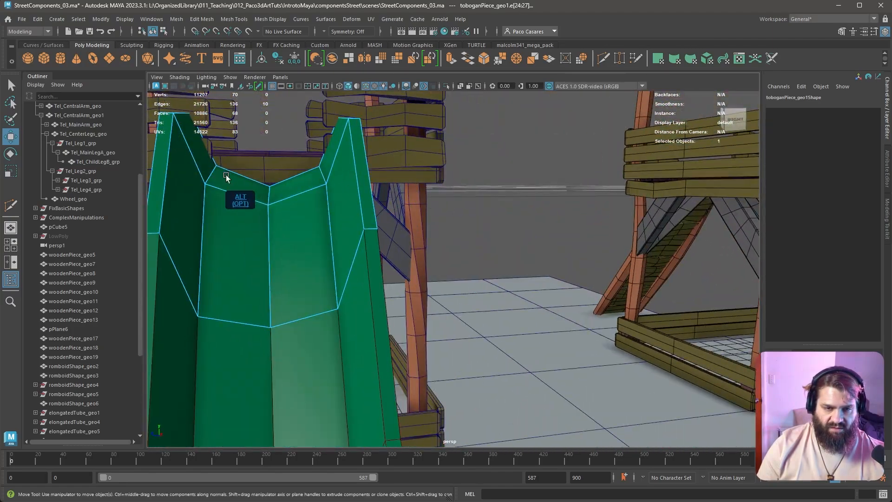
alt+middle_drag(298, 209, 328, 258)
alt+drag(328, 257, 369, 299)
alt+right_drag(369, 300, 494, 327)
alt+middle_drag(495, 327, 472, 294)
right_drag(501, 246, 503, 272)
click(510, 266)
shift+double_click(469, 316)
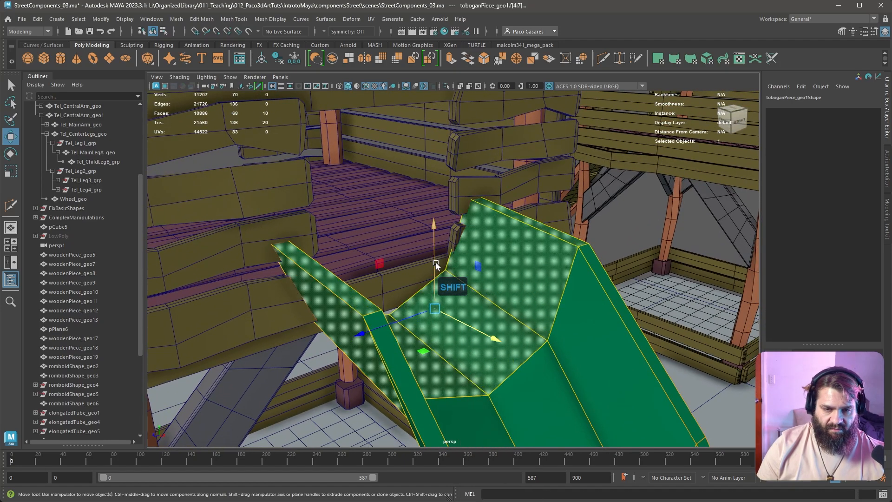
drag(436, 263, 434, 216)
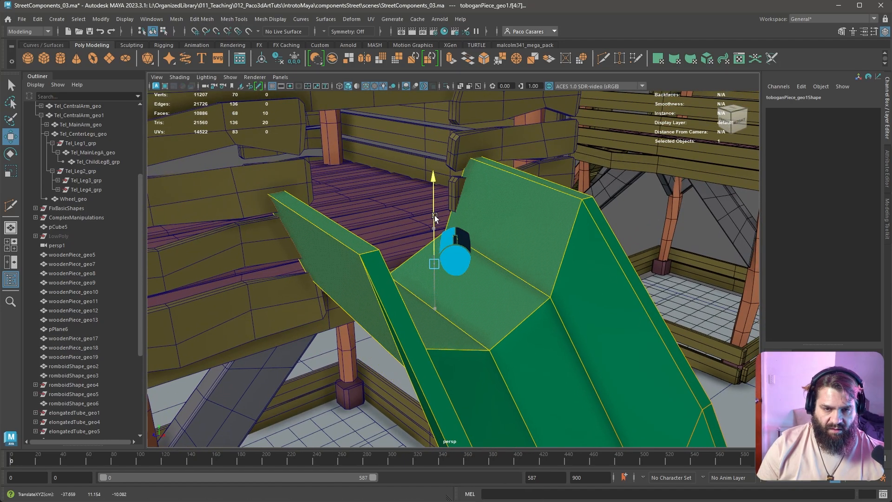
- Try to rotate the slide's middle edge loop with soft selection
alt+right_drag(437, 217, 372, 223)
alt+drag(372, 223, 485, 227)
alt+middle_drag(641, 311, 590, 225)
alt+drag(591, 228, 604, 288)
alt+middle_drag(604, 288, 560, 310)
alt+middle_drag(516, 338, 469, 297)
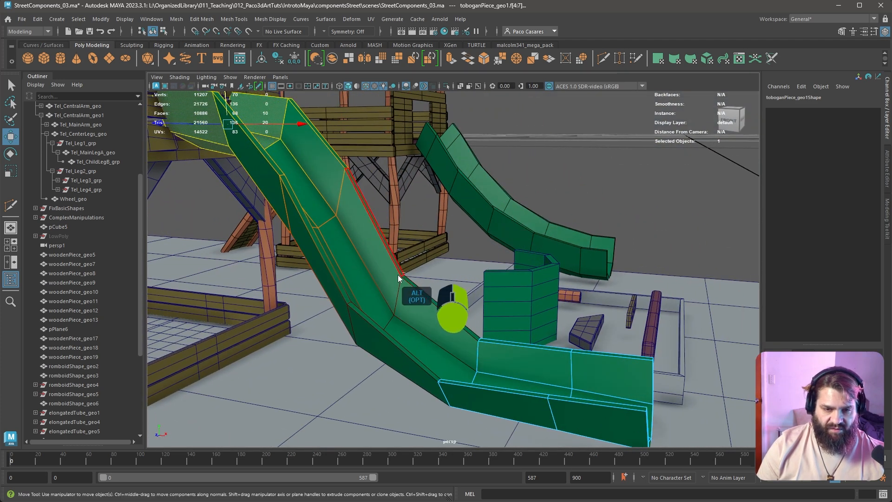
right_drag(401, 275, 401, 246)
double_click(403, 294)
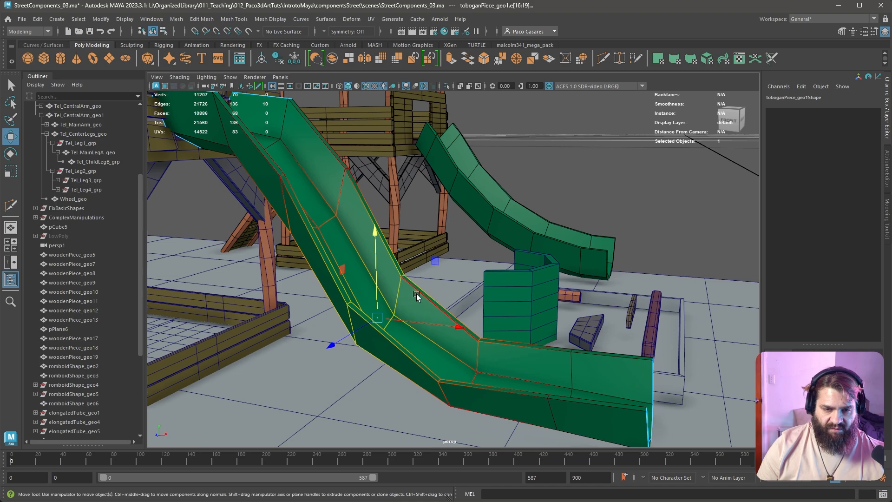
key(e)
drag(439, 274, 458, 292)
key(ctrl+z)
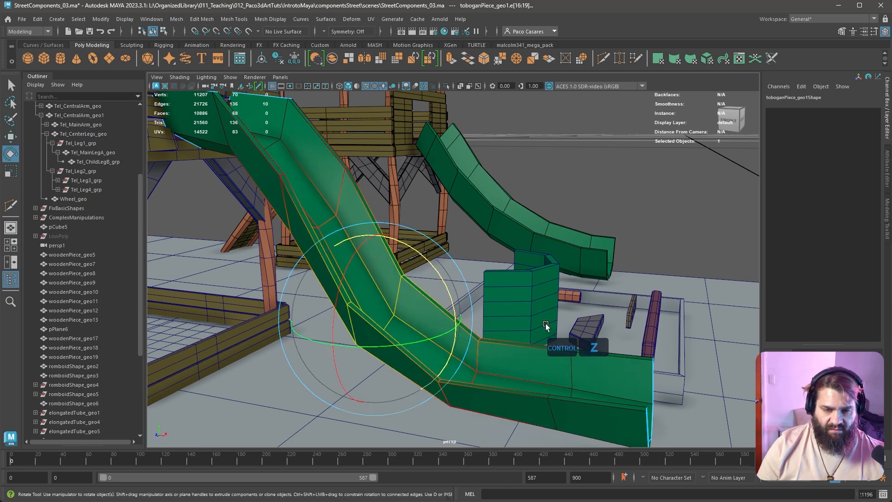
- Return the slide to object mode and deselect it
mouse_move(546, 325)
alt+mouse_down()
mouse_move(394, 303)
mouse_move(554, 311)
mouse_move(608, 295)
mouse_move(596, 289)
mouse_move(549, 311)
alt+mouse_up()
alt+right_drag(548, 311, 460, 284)
right_drag(352, 205, 394, 191)
click(432, 191)
alt+right_drag(497, 298, 476, 290)
alt+drag(476, 290, 469, 176)
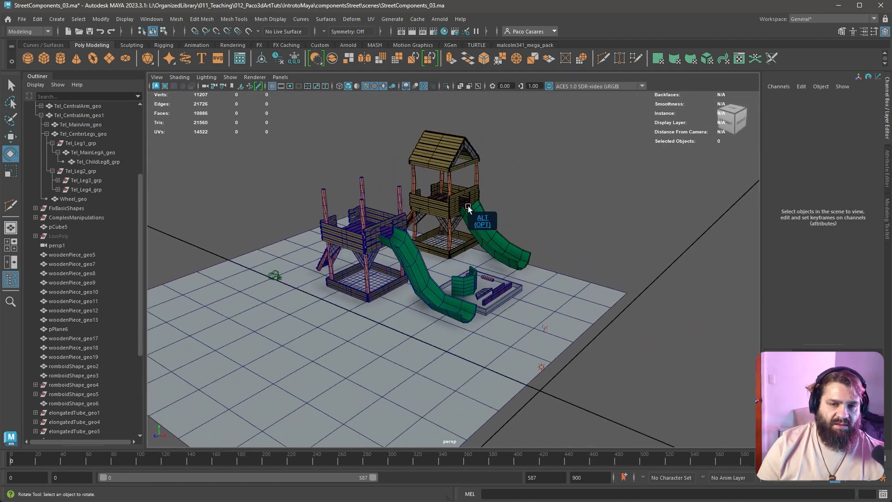
- Duplicate the full-length railing plank above the slide opening and raise the copy to Y 19.804 at the tops of the posts
alt+middle_drag(432, 300, 464, 329)
alt+right_drag(464, 329, 725, 381)
click(377, 175)
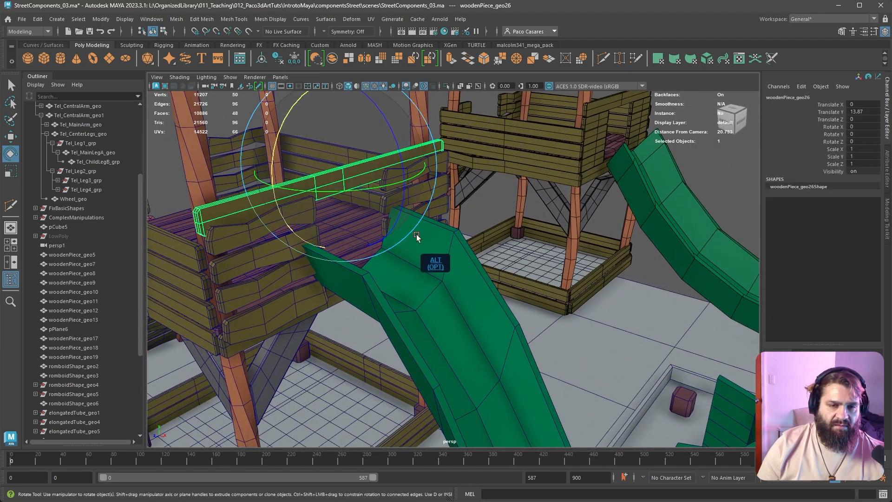
mouse_move(417, 237)
alt+mouse_down()
mouse_move(500, 316)
mouse_move(525, 274)
alt+mouse_up()
key(w)
shift+drag(550, 232, 534, 46)
- Duplicate the raised beam across to the opposite pair of posts at X -10.357
alt+middle_drag(599, 235, 543, 322)
alt+right_drag(648, 298, 592, 296)
alt+drag(609, 309, 579, 288)
mouse_move(537, 276)
alt+middle_down()
mouse_move(521, 274)
mouse_move(546, 280)
alt+middle_up()
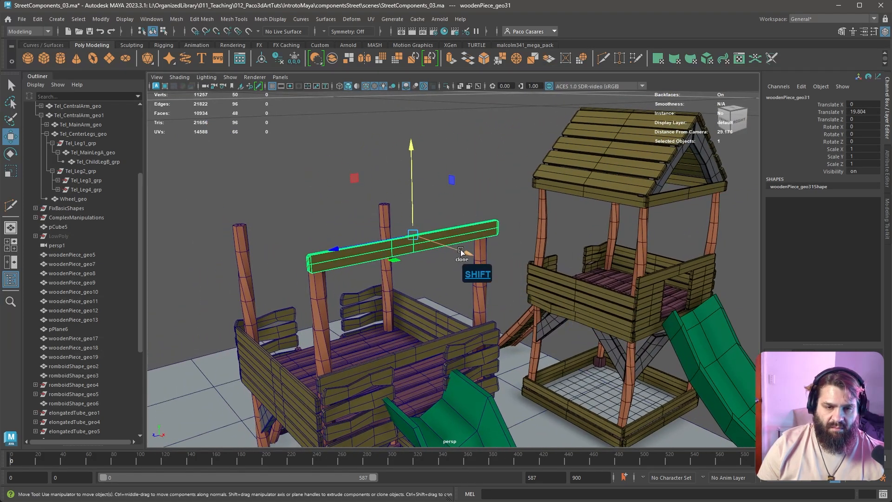
shift+drag(461, 249, 328, 249)
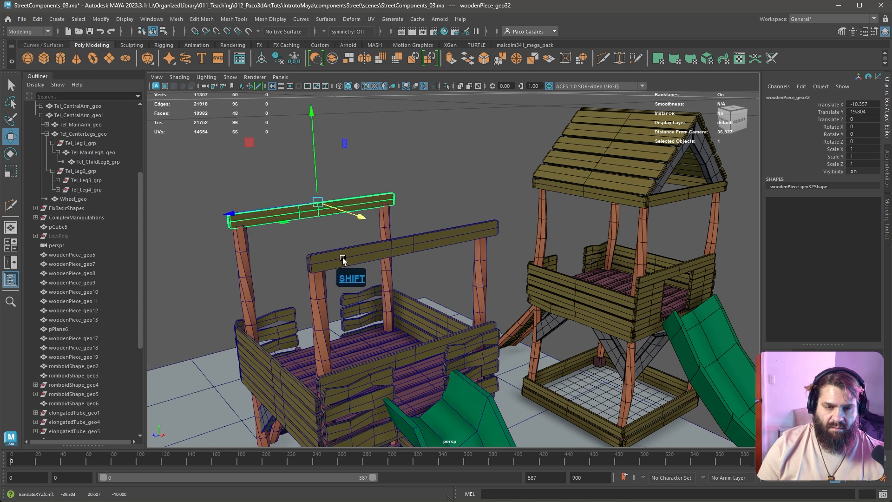
- Combine the two parallel top beams into one mesh
shift+click(412, 249)
shift+right_click(412, 251)
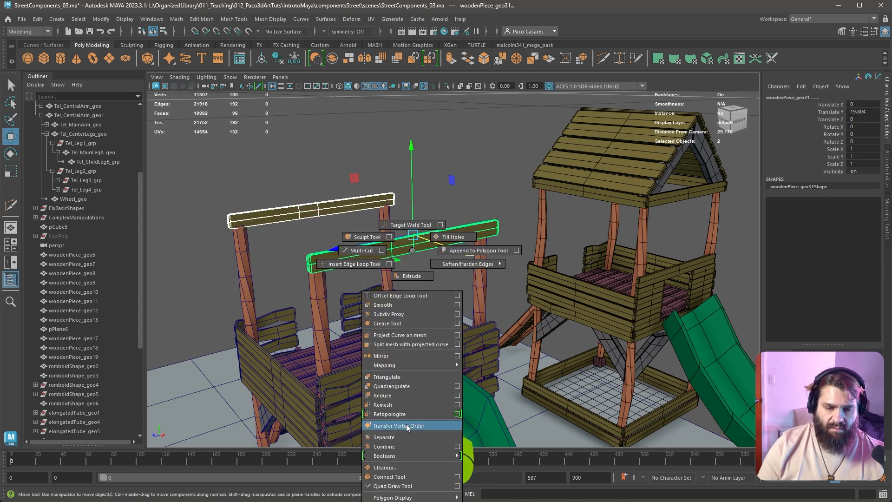
click(413, 446)
key(e)
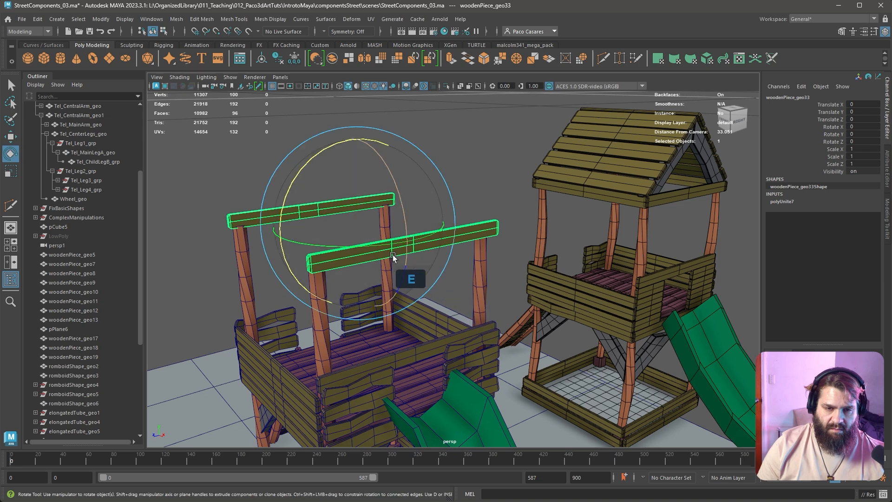
drag(362, 246, 410, 246)
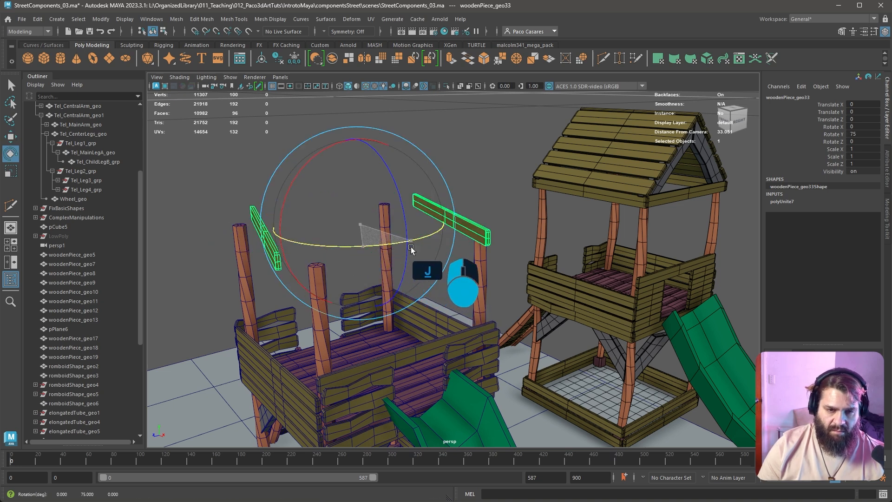
key(ctrl+z)
- Duplicate the combined beams, rotate the copy 90° around Y to close the frame, and set its X scale to 1.074
key(ctrl+d)
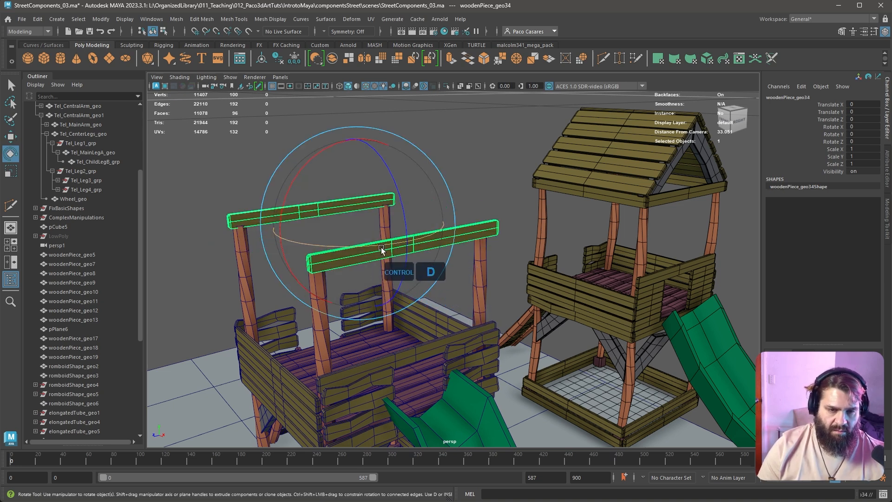
drag(373, 250, 429, 255)
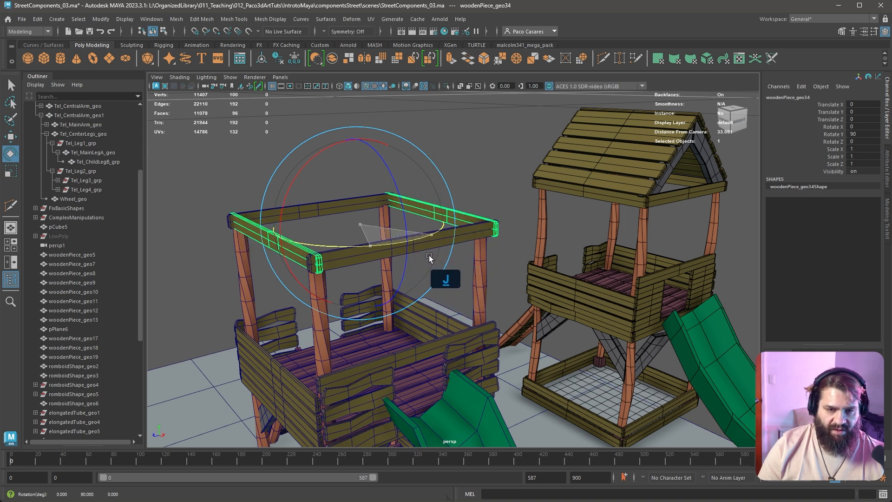
scroll(503, 223, up, 3)
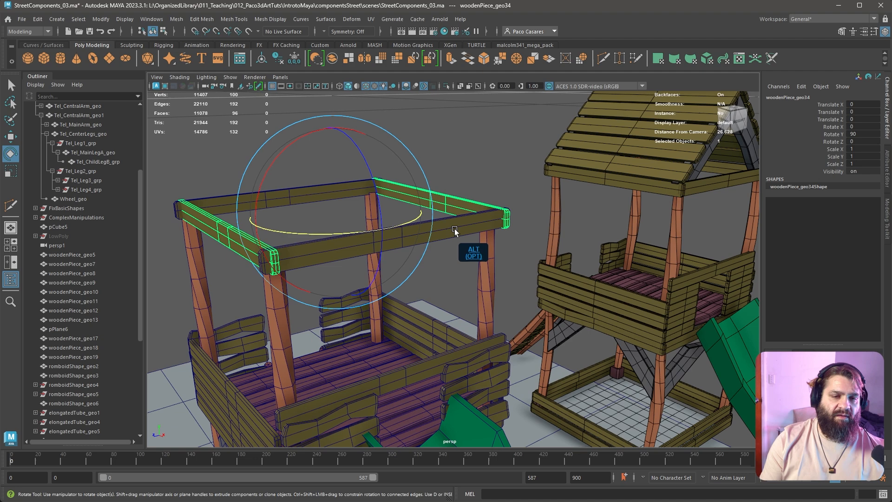
alt+drag(454, 229, 582, 230)
key(r)
scroll(456, 260, down, 5)
- Examine the finished tower's roof, checking how the grey rafters and planks sit on the top frame
alt+middle_drag(582, 230, 393, 280)
alt+middle_drag(407, 230, 420, 292)
alt+right_drag(419, 292, 759, 395)
alt+drag(490, 320, 446, 322)
alt+middle_drag(465, 348, 504, 241)
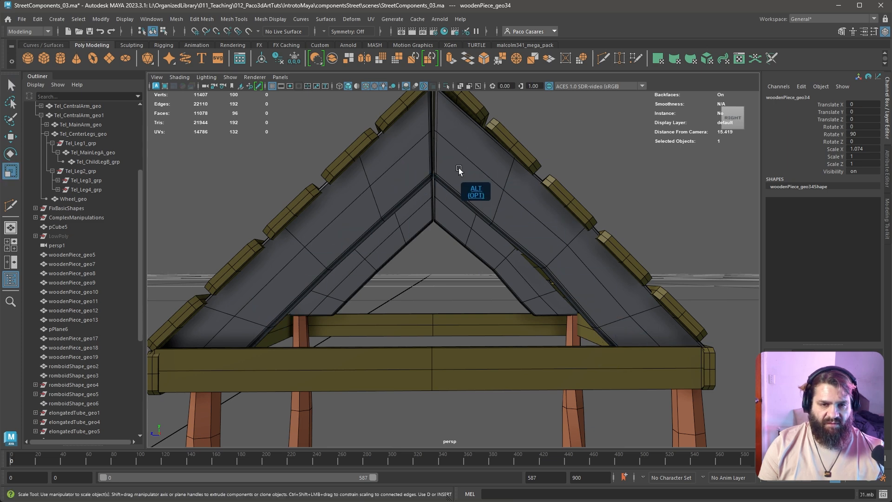
alt+drag(458, 168, 463, 146)
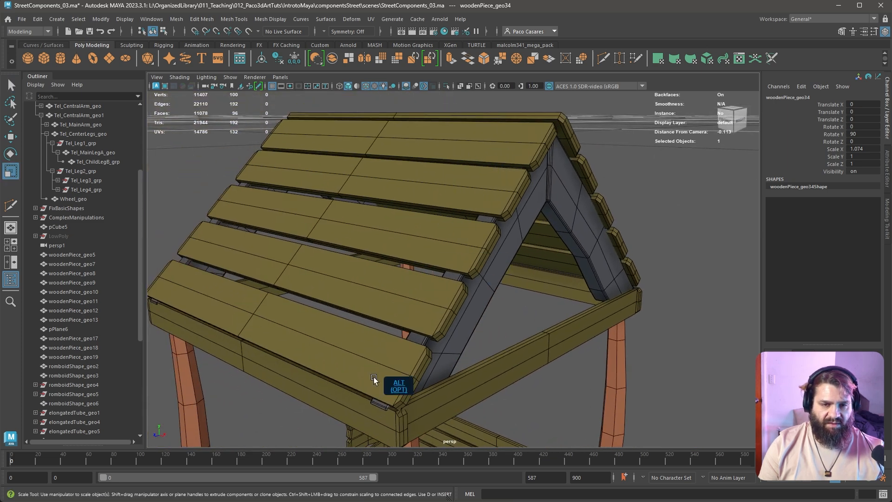
alt+right_drag(372, 363, 211, 306)
alt+middle_drag(212, 307, 284, 219)
alt+drag(284, 219, 412, 280)
alt+middle_drag(411, 279, 314, 295)
alt+drag(314, 295, 410, 333)
- Duplicate the grey rhomboid piece lying among the spare parts and raise the copy to Y 19.455
alt+right_drag(409, 333, 676, 285)
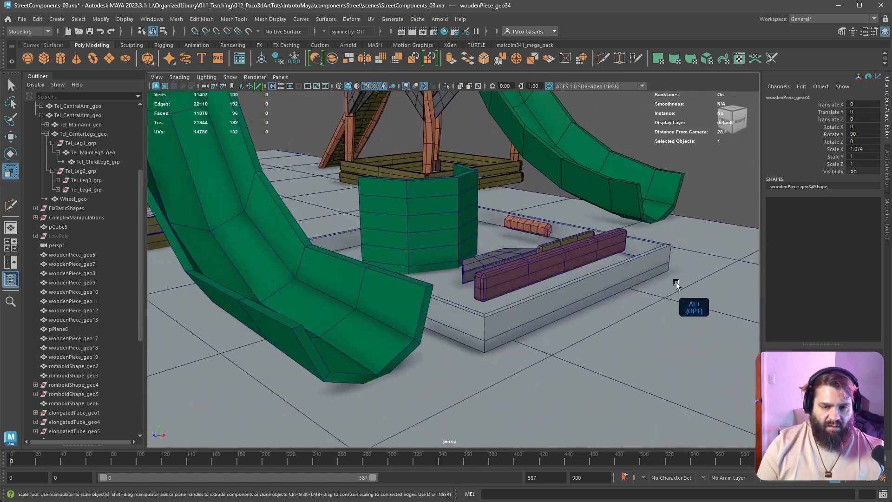
click(512, 252)
alt+right_drag(565, 253, 439, 263)
alt+middle_drag(439, 264, 579, 317)
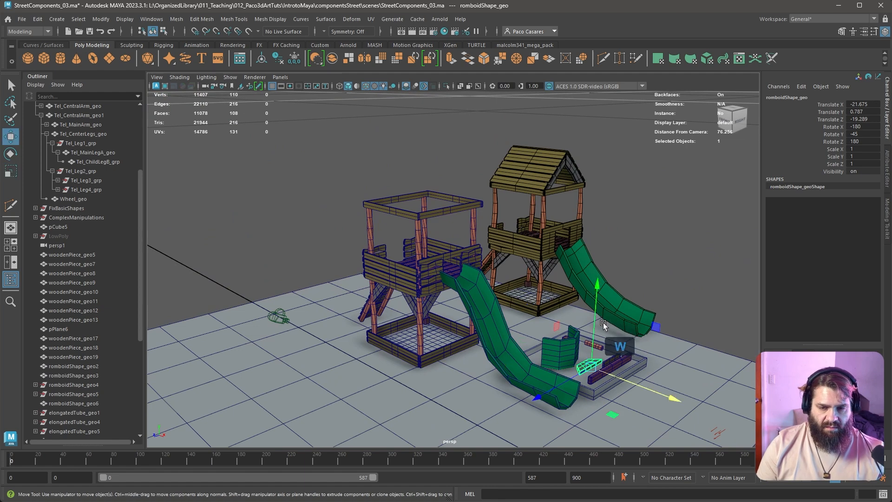
shift+drag(603, 322, 576, 172)
- Rotate the rhomboid copy upright to X 0, Y 0, Z -90 so it matches a roof rafter
alt+middle_drag(579, 177, 550, 272)
alt+right_drag(549, 273, 549, 339)
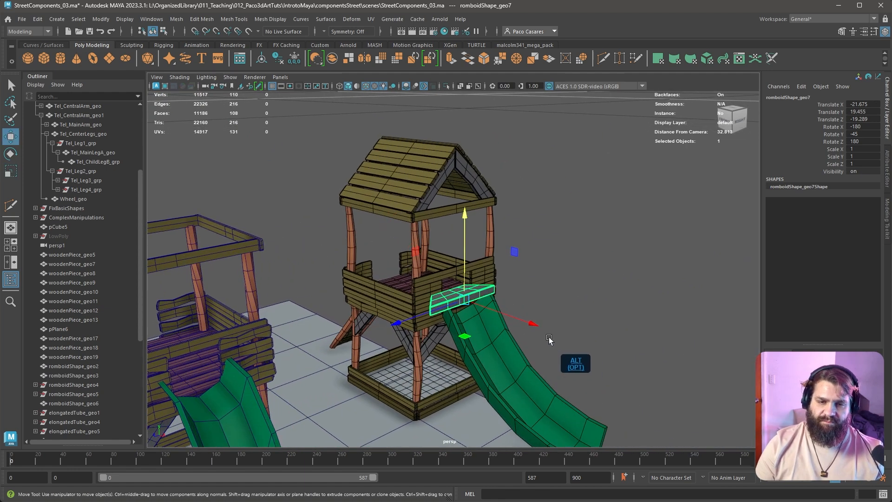
key(e)
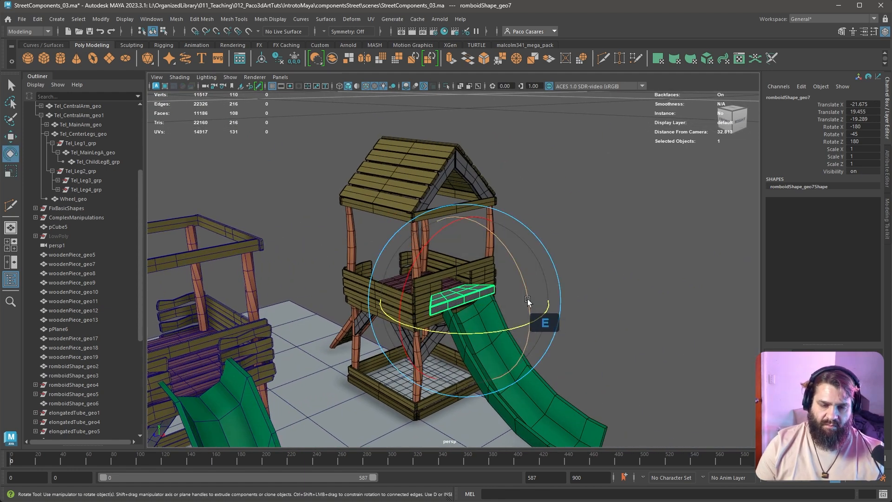
drag(527, 301, 384, 343)
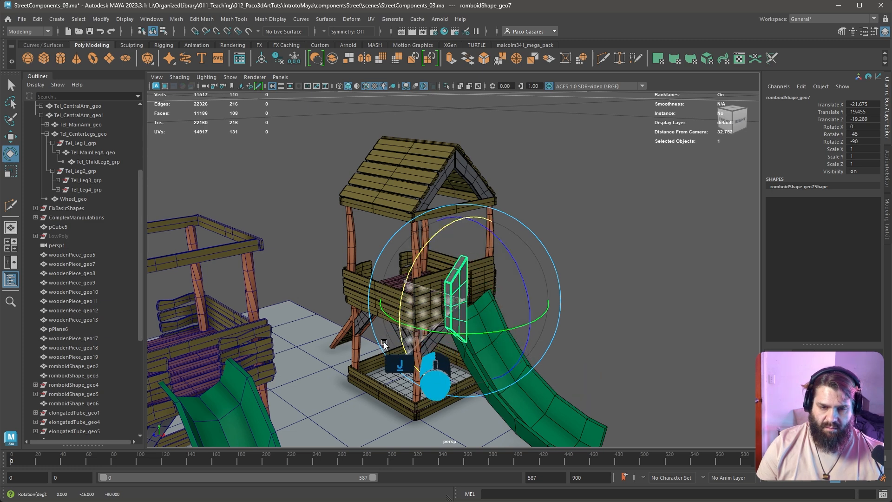
drag(425, 407, 406, 302)
- Snap the rhomboid piece's pivot to its lower horizontal edge
alt+middle_drag(405, 302, 435, 316)
alt+right_drag(434, 316, 639, 237)
alt+middle_drag(639, 237, 398, 369)
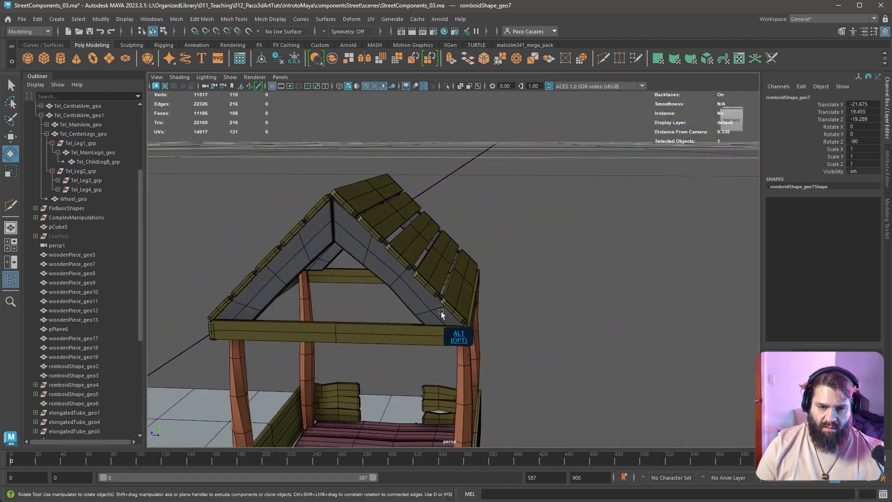
alt+middle_drag(427, 279, 492, 245)
alt+right_drag(492, 245, 303, 279)
alt+middle_drag(303, 279, 493, 270)
key(w)
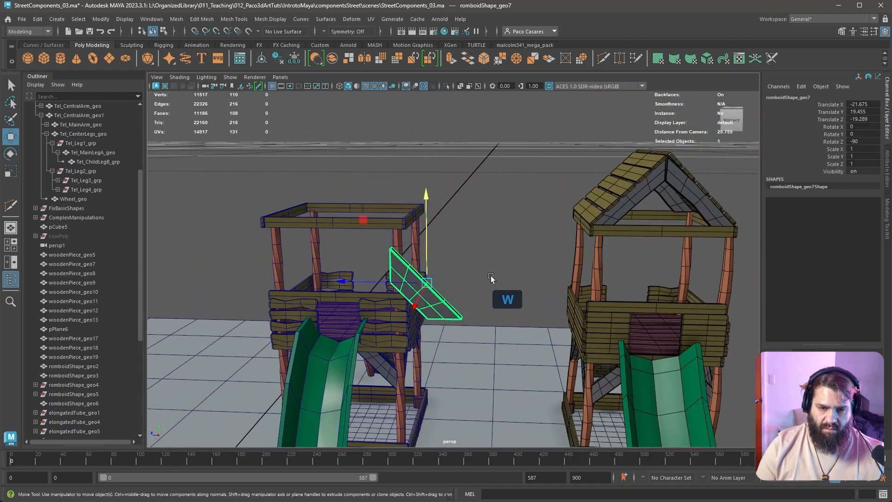
mouse_move(491, 276)
alt+mouse_down()
mouse_move(523, 326)
mouse_move(542, 314)
mouse_move(489, 289)
alt+mouse_up()
alt+right_drag(489, 288, 504, 204)
alt+middle_drag(504, 204, 494, 285)
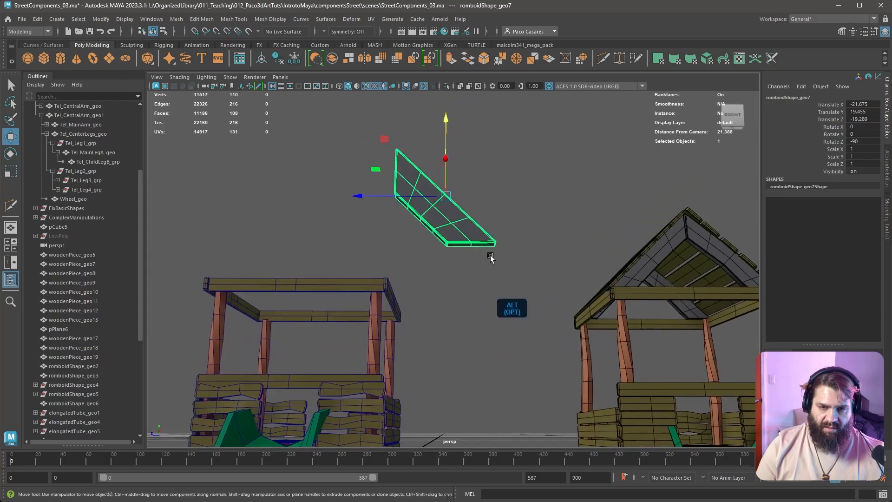
key(d)
key(v)
drag(447, 197, 505, 307)
- Move the rhomboid piece onto the open tower's top frame at X -38.166, Y 22.389, Z -13.801
key(v)
key(f)
alt+middle_drag(505, 306, 535, 247)
alt+drag(534, 246, 511, 270)
drag(566, 254, 441, 287)
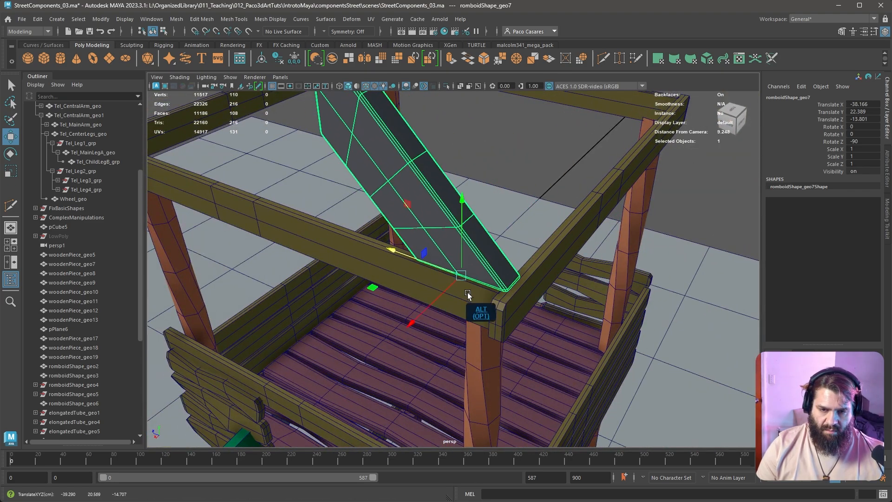
- Switch to the right side view and move the rhomboid piece outward to Z -14.769, at the frame's end
alt+right_drag(468, 293, 411, 260)
alt+middle_drag(549, 279, 384, 268)
alt+drag(399, 325, 411, 281)
alt+middle_drag(335, 278, 552, 290)
alt+drag(446, 289, 505, 294)
alt+middle_drag(408, 294, 488, 313)
alt+right_drag(488, 314, 532, 321)
alt+drag(523, 320, 542, 321)
alt+right_drag(542, 322, 508, 295)
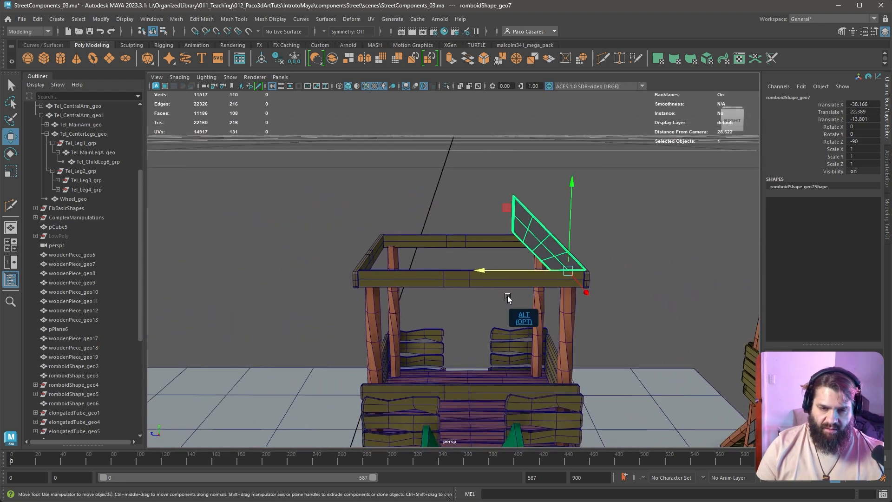
key(space)
drag(719, 180, 738, 207)
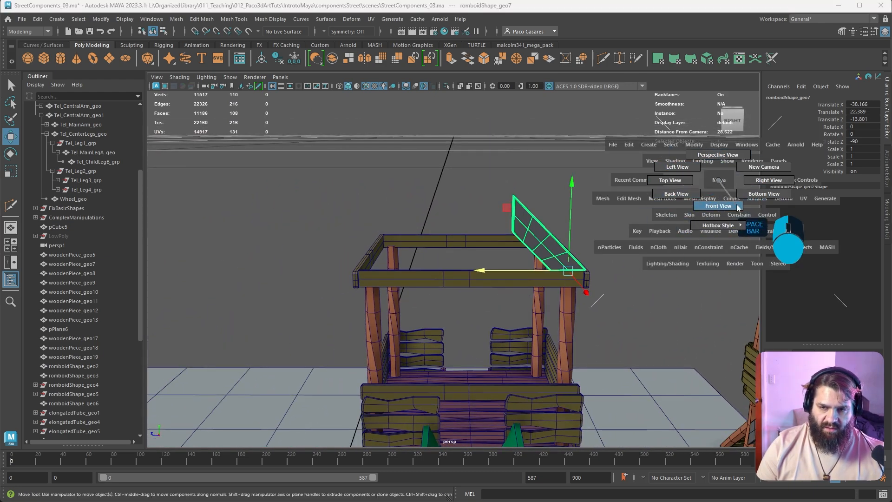
drag(666, 191, 779, 183)
key(f)
middle_drag(542, 434, 633, 437)
alt+right_drag(579, 310, 512, 295)
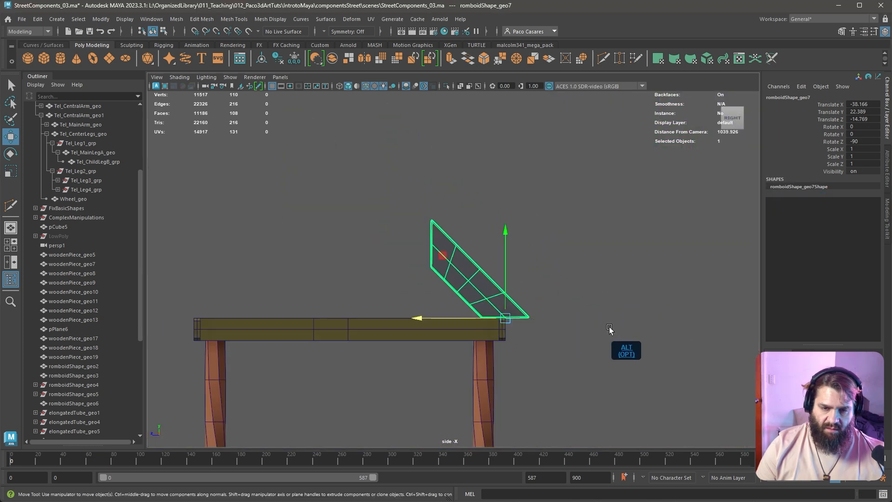
- Move the rhomboid piece inward to Z -13.874 so its lower tip meets the outer end of the top frame
alt+middle_drag(551, 320, 584, 301)
alt+right_drag(484, 302, 584, 331)
key(ctrl+z)
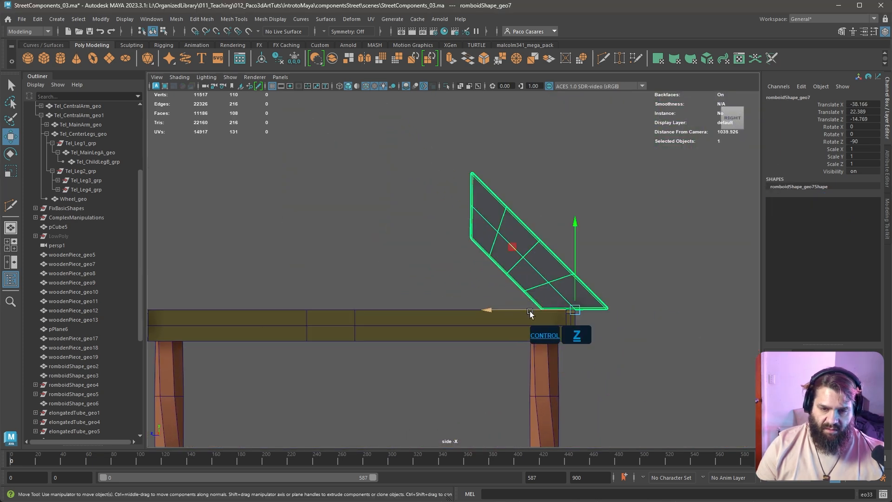
drag(539, 308, 505, 309)
alt+right_drag(504, 310, 440, 377)
alt+middle_drag(441, 377, 440, 252)
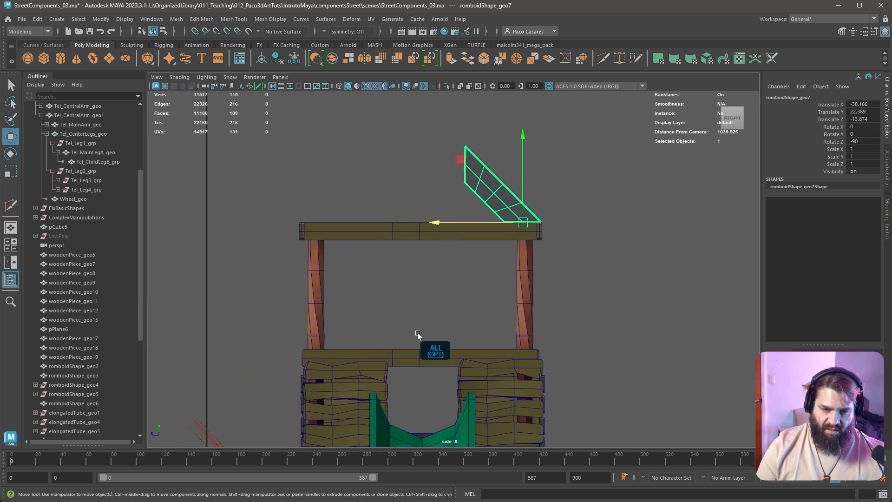
alt+middle_drag(424, 386, 425, 334)
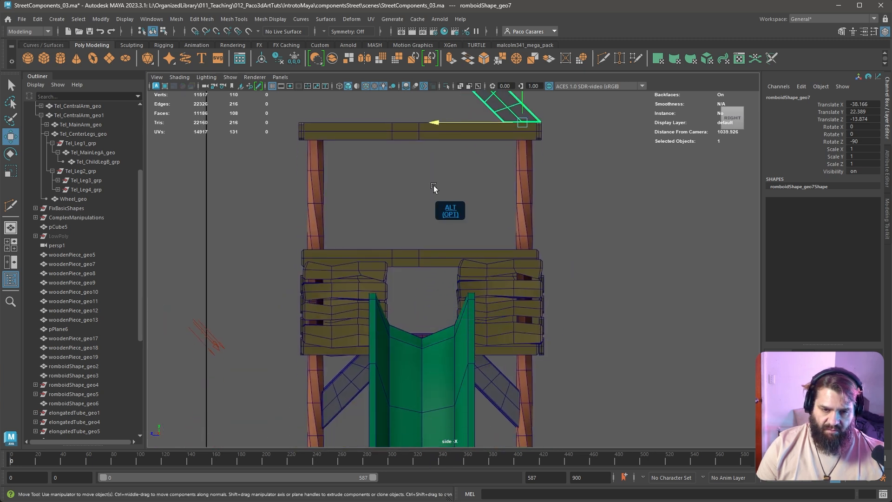
alt+middle_drag(434, 186, 471, 238)
- Try to scale the whole rhomboid piece uniformly to 1.763
key(r)
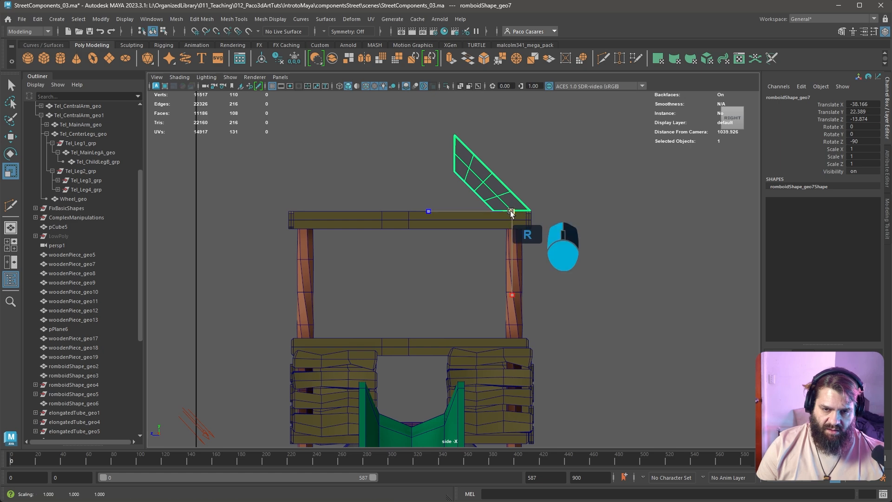
drag(510, 210, 603, 260)
alt+middle_drag(658, 278, 409, 281)
alt+middle_drag(330, 263, 447, 274)
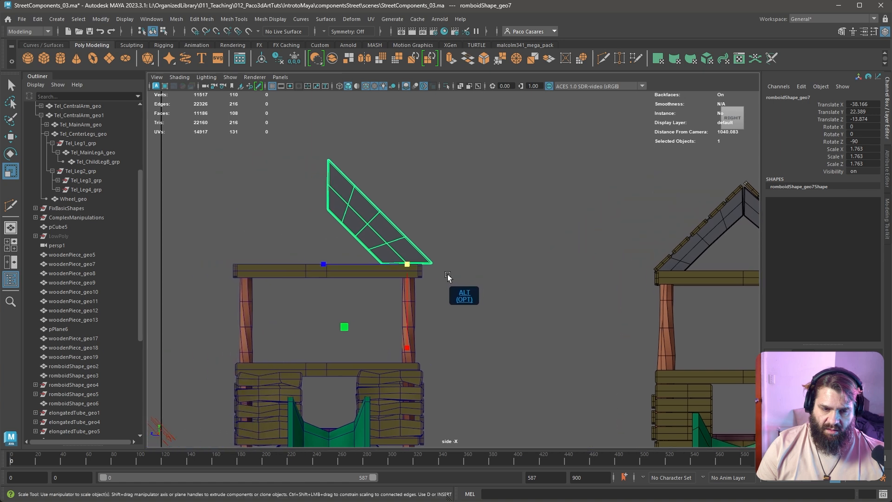
key(ctrl+z)
alt+right_drag(385, 282, 651, 414)
alt+middle_drag(334, 269, 465, 288)
alt+right_drag(465, 288, 518, 297)
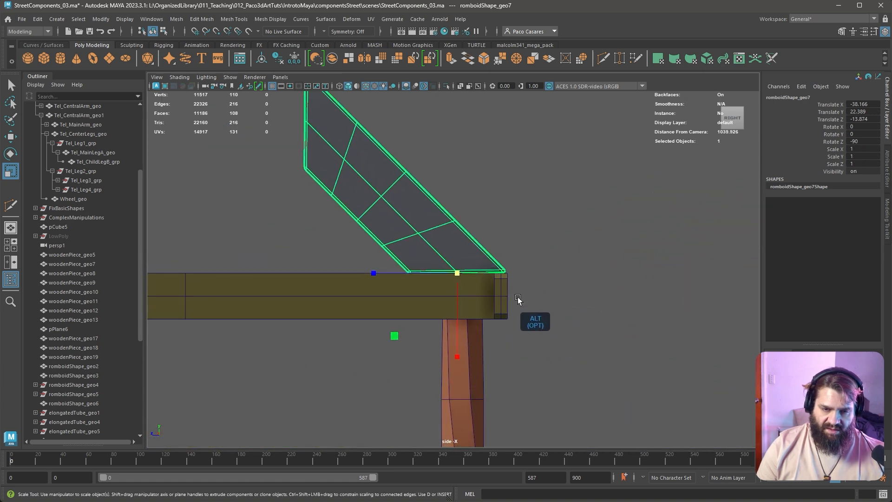
- Snap the rhomboid piece's pivot onto its lower edge and try to stretch the piece along its slope
key(d)
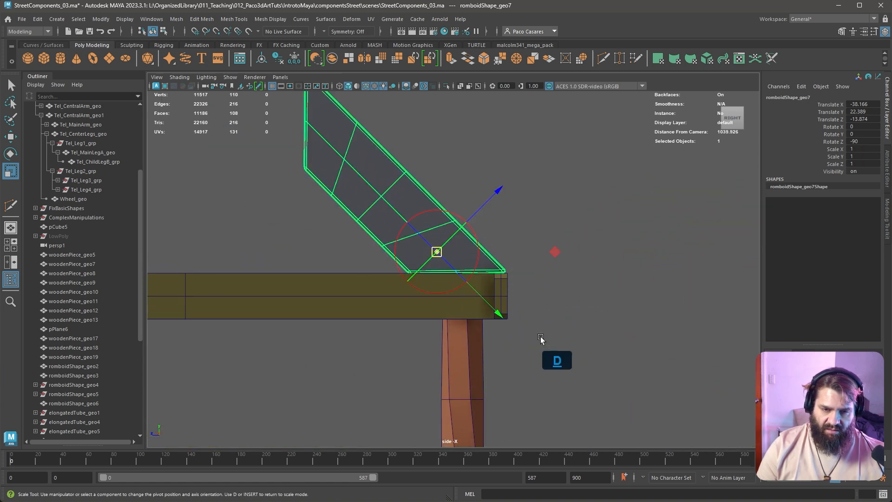
alt+right_drag(539, 334, 724, 363)
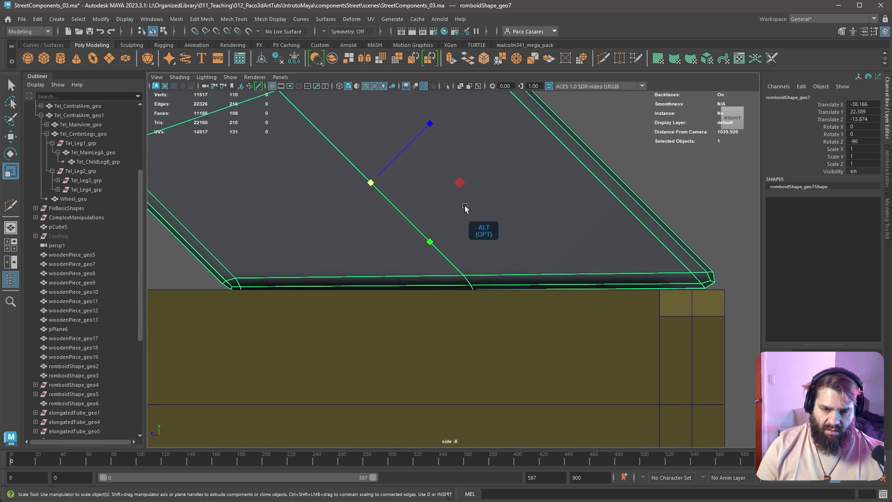
key(d)
key(v)
drag(371, 182, 467, 279)
alt+right_drag(488, 297, 499, 325)
drag(517, 328, 568, 356)
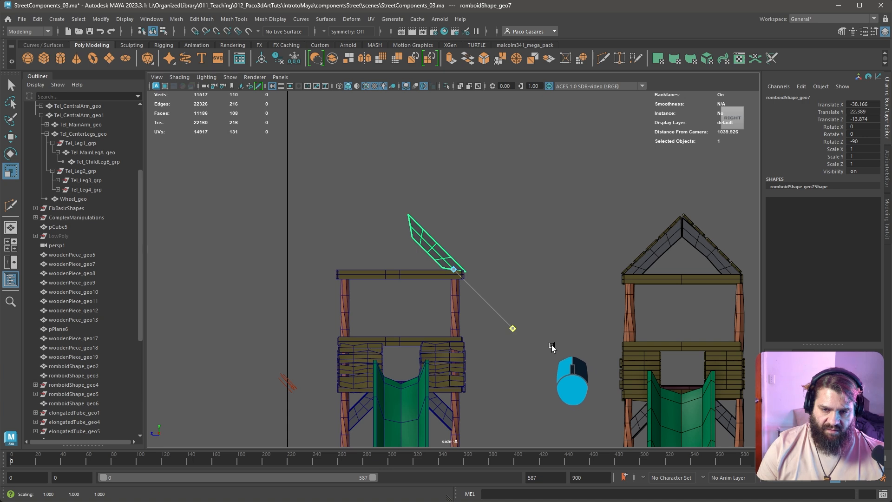
key(ctrl+z)
alt+right_drag(437, 289, 479, 311)
alt+middle_drag(441, 280, 488, 316)
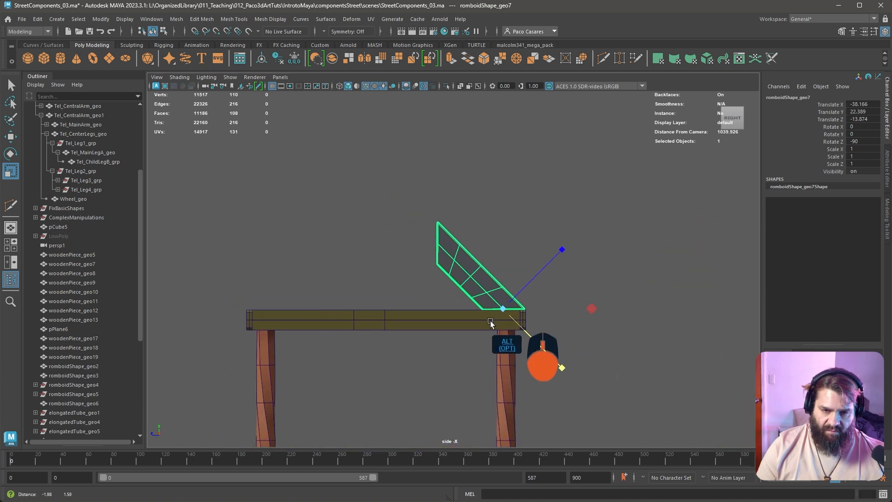
- Select the vertices at the rhomboid piece's upper end and align the move axes with its slope
alt+right_drag(464, 288, 501, 298)
right_drag(462, 264, 411, 257)
drag(380, 151, 432, 274)
scroll(502, 307, down, 3)
key(w)
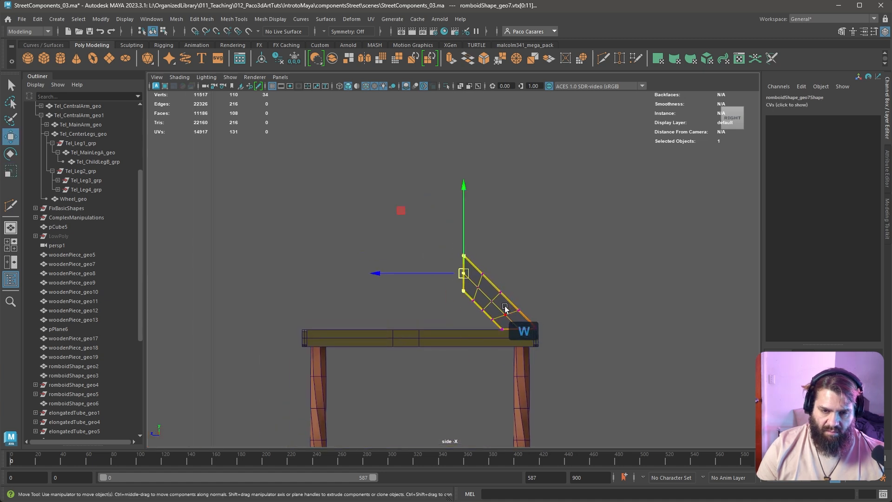
key(d)
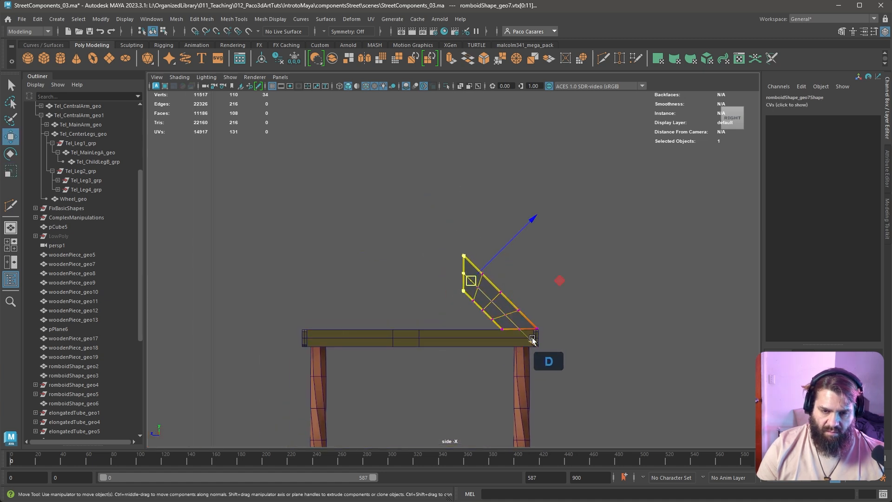
- Try to move and scale the upper-end vertices along the piece's slope
drag(530, 340, 457, 297)
key(ctrl+z)
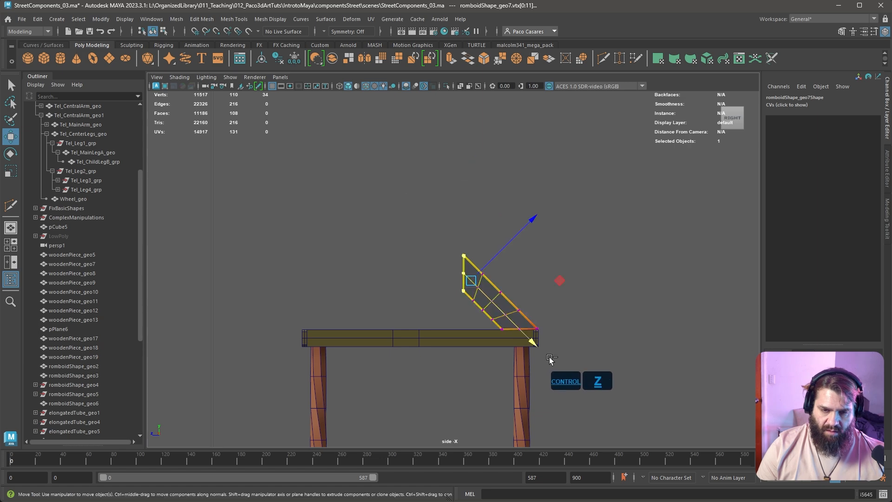
alt+right_drag(552, 358, 520, 331)
alt+middle_drag(520, 331, 461, 302)
alt+right_drag(461, 302, 416, 298)
alt+middle_drag(415, 299, 376, 272)
alt+right_drag(376, 272, 442, 303)
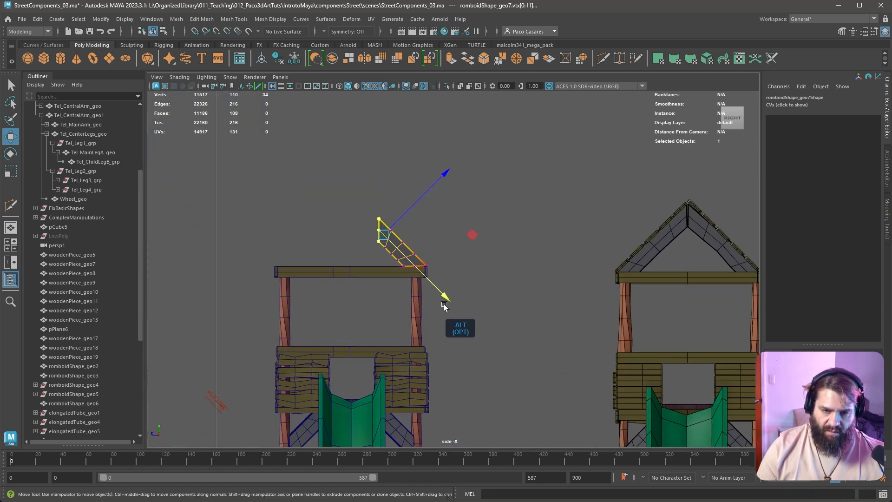
key(w)
key(e)
key(r)
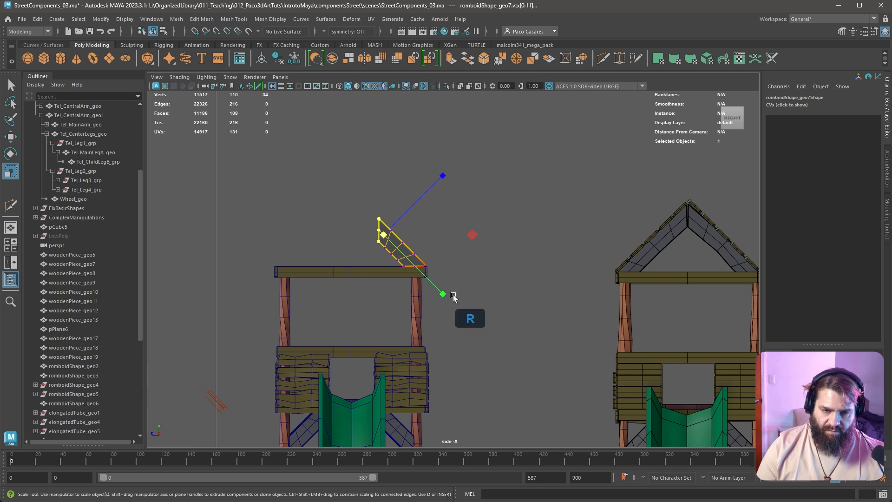
drag(439, 300, 544, 359)
key(ctrl+z)
- Turn off soft selection for the upper-end vertices
alt+right_drag(471, 228, 665, 435)
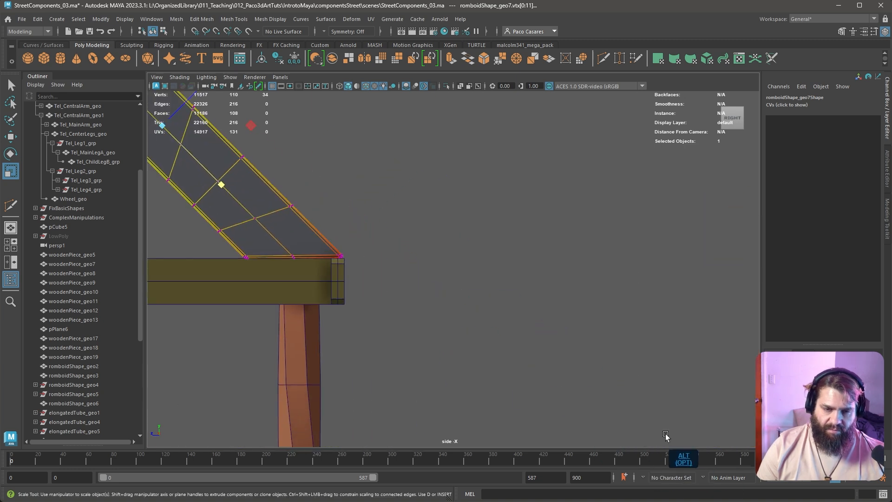
key(b)
alt+right_drag(470, 313, 398, 308)
alt+middle_drag(398, 309, 442, 333)
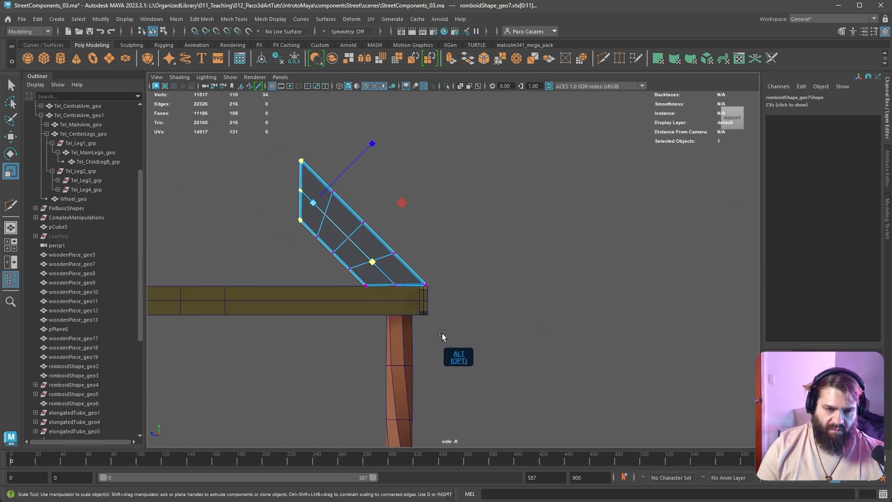
- Snap the selection pivot to the piece's lower edge and try to scale the upper-end vertices along the slope
key(d)
drag(313, 206, 408, 291)
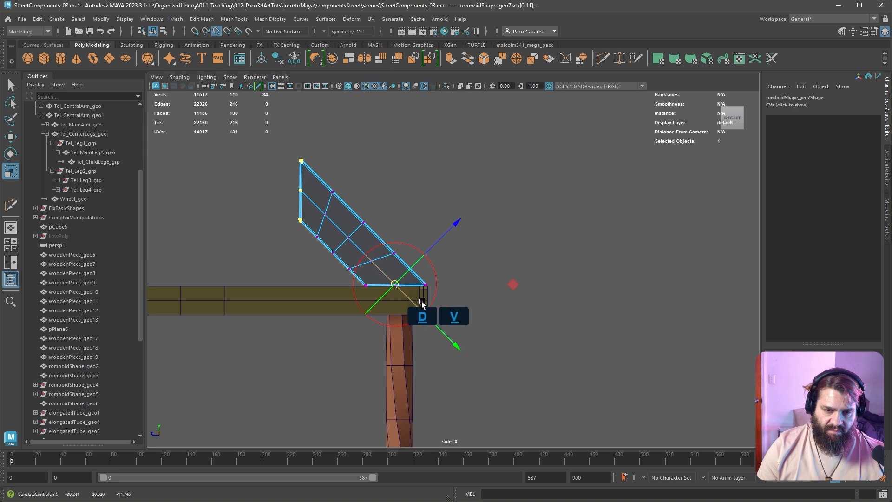
drag(454, 344, 503, 373)
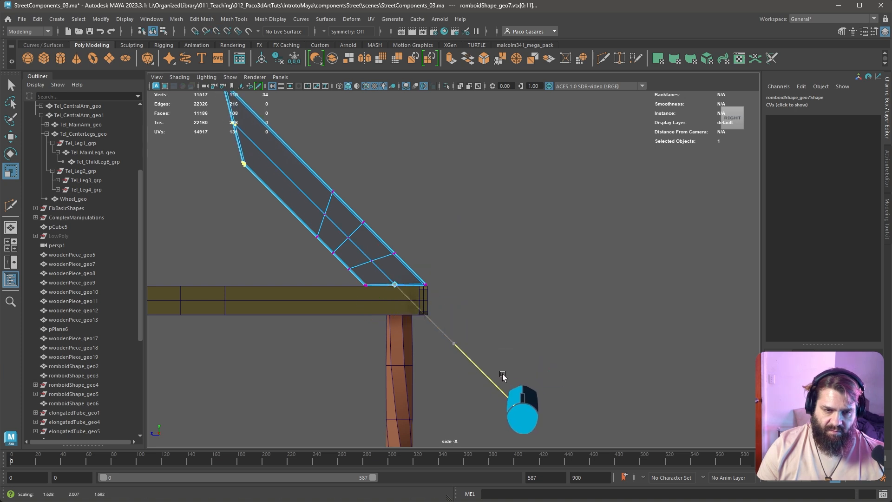
alt+right_drag(503, 373, 440, 346)
key(ctrl+z)
- Lengthen the rafter by moving its upper-end vertices up along the slope, and shift its middle vertices up in the same direction
key(w)
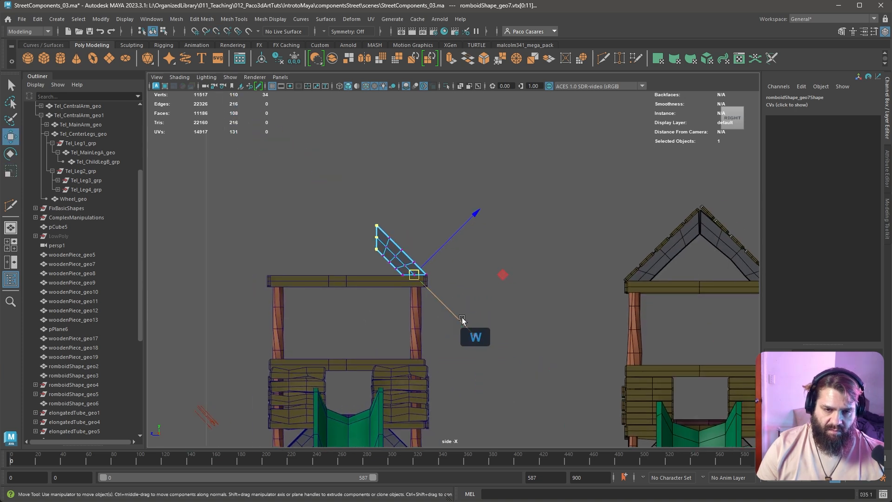
drag(472, 330, 433, 317)
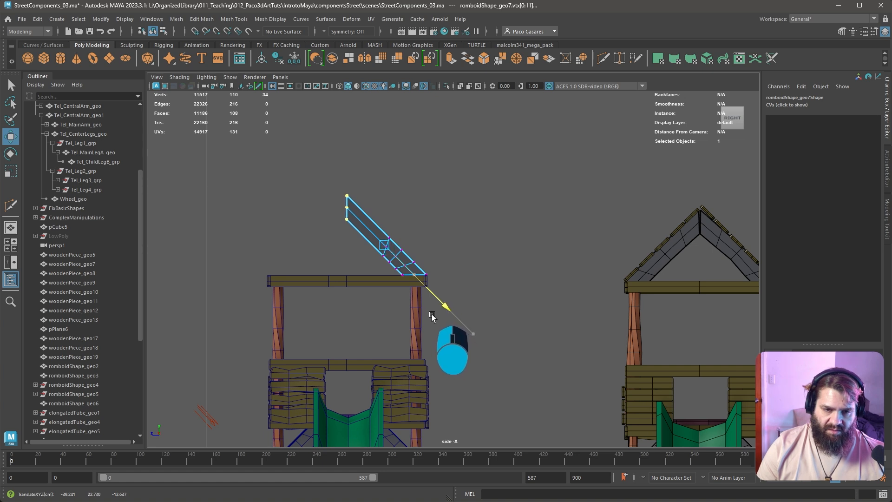
alt+right_drag(355, 273, 456, 334)
alt+middle_drag(376, 272, 468, 322)
alt+right_drag(362, 260, 400, 287)
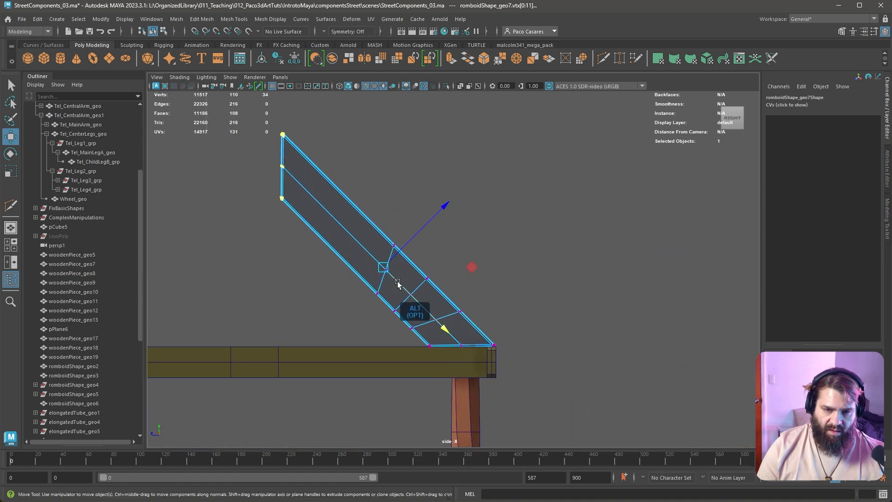
drag(346, 213, 494, 332)
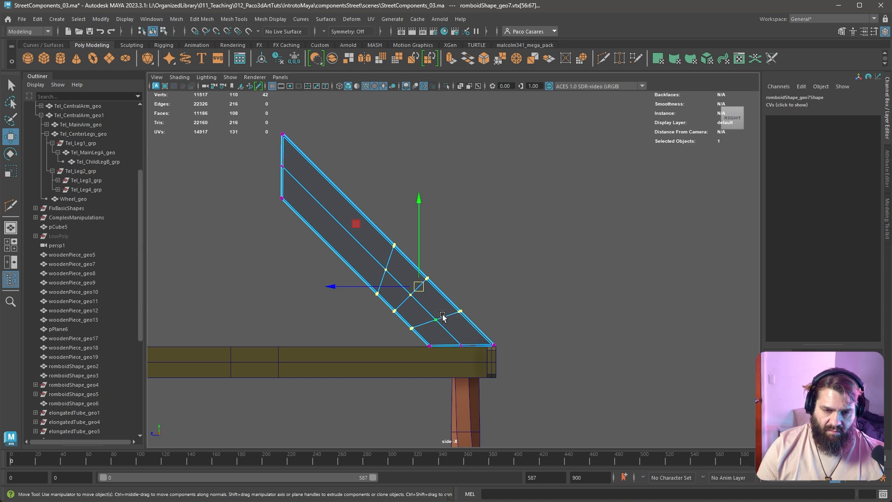
key(d)
drag(488, 372, 458, 360)
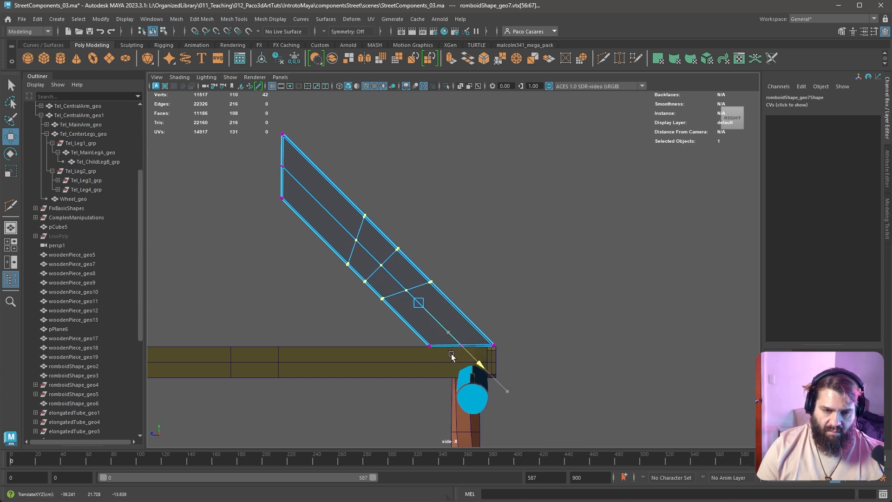
- Select the rafter's lowest cross edge loop and, in the perspective view, slide it along the surface toward the lower end
right_drag(363, 257, 344, 200)
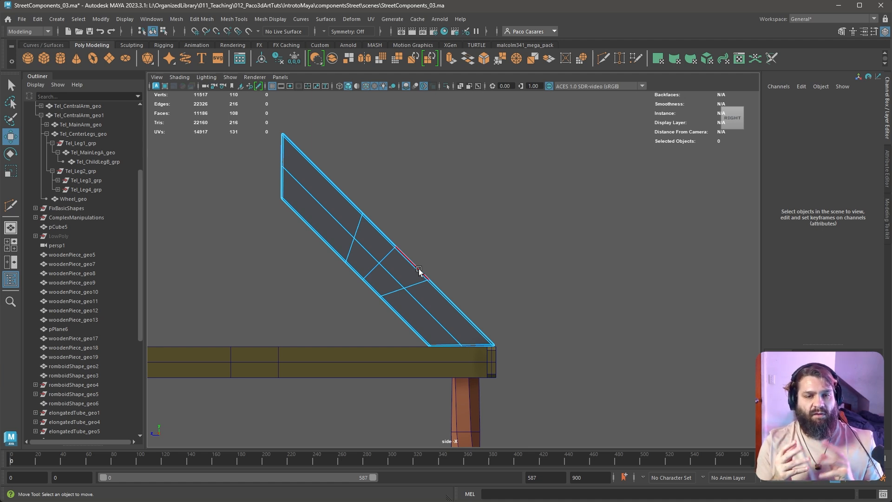
click(363, 226)
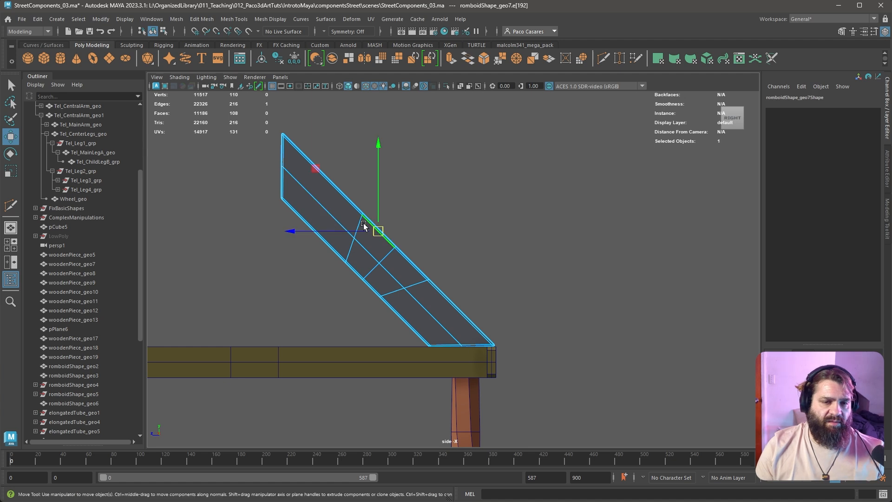
double_click(391, 291)
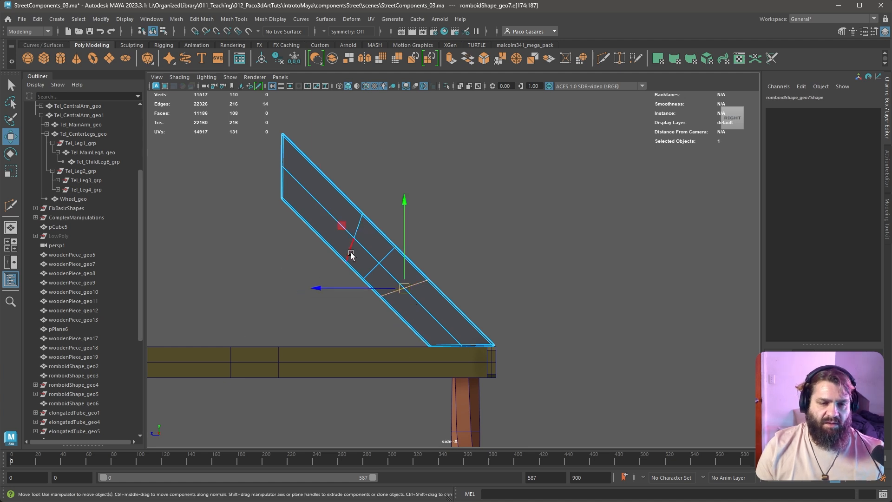
double_click(350, 251)
double_click(394, 286)
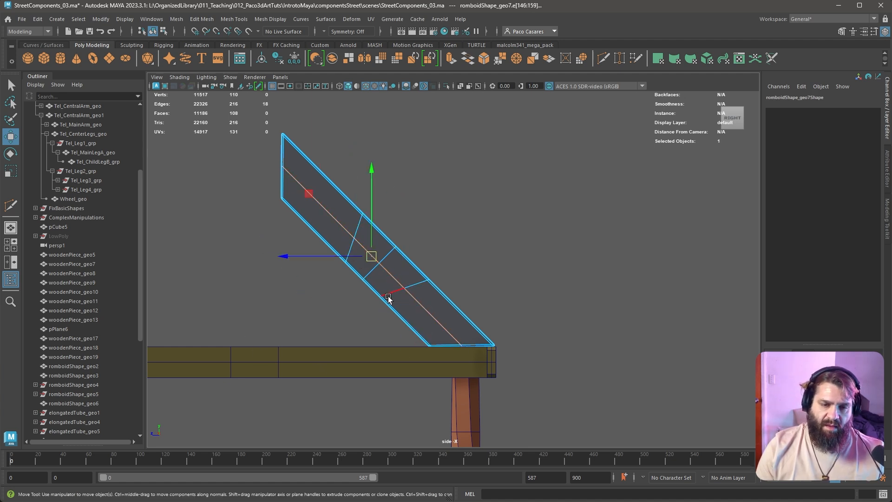
double_click(387, 296)
alt+right_drag(346, 304, 585, 373)
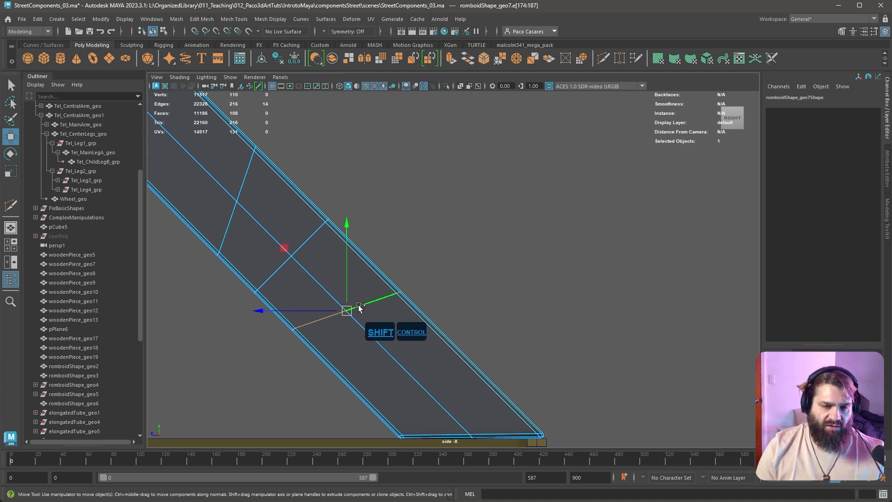
key(space)
drag(428, 317, 433, 294)
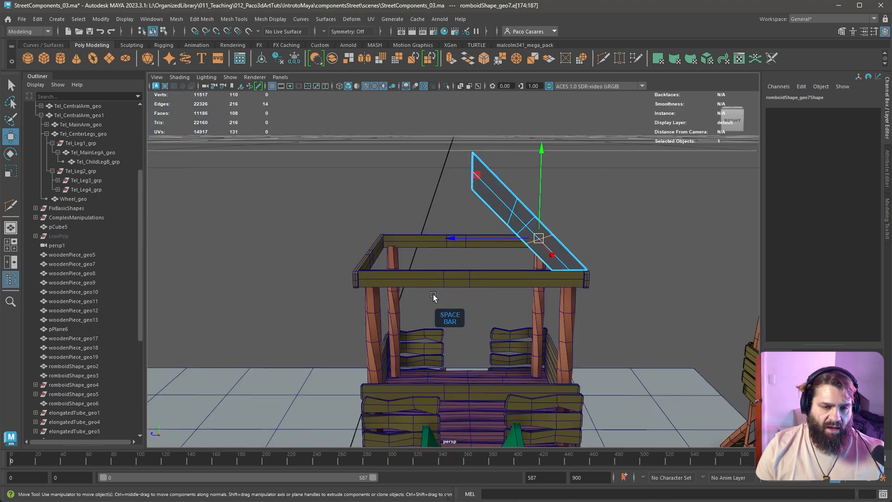
key(f)
alt+right_drag(562, 314, 466, 310)
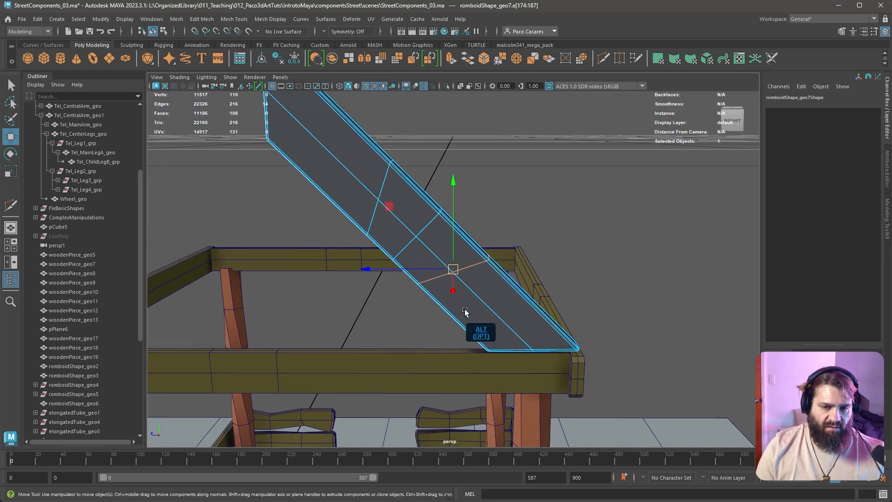
alt+drag(465, 310, 424, 316)
alt+right_drag(423, 317, 481, 353)
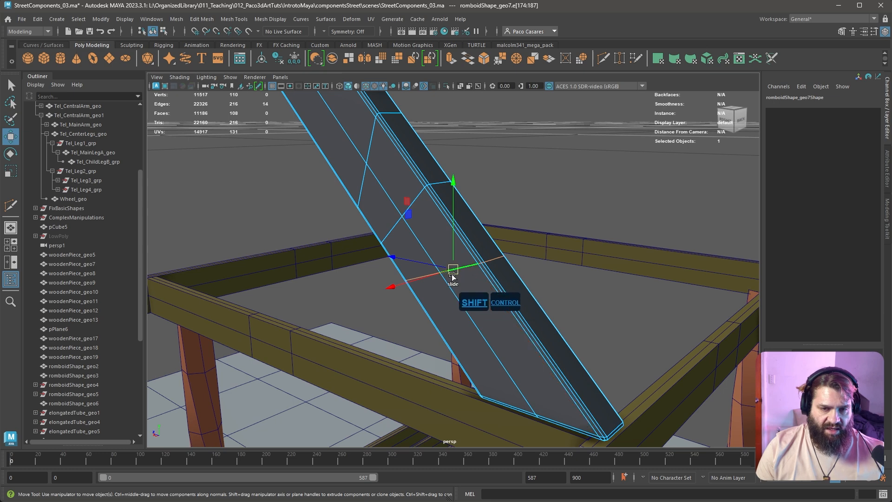
ctrl+shift+drag(405, 199, 435, 265)
- Slide the rafter's uppermost cross edge loop along the surface toward the upper end
scroll(458, 265, down, 3)
alt+middle_drag(460, 264, 514, 287)
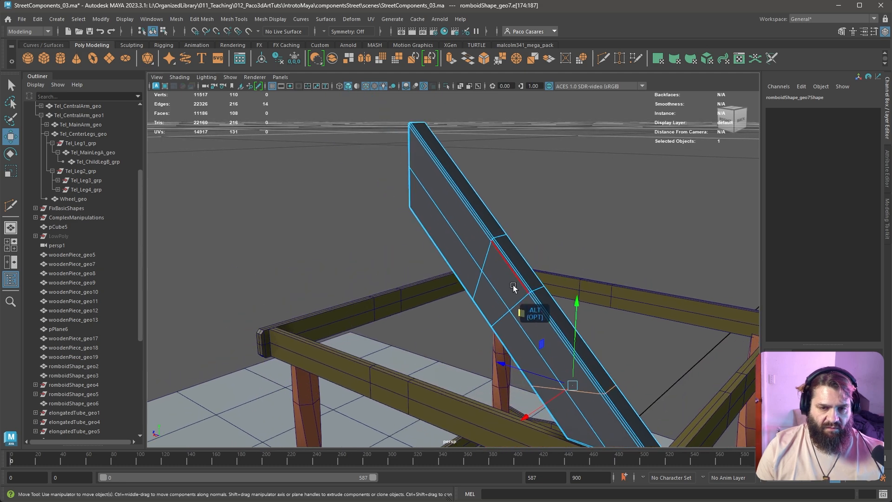
double_click(489, 253)
ctrl+shift+drag(450, 215, 400, 168)
- Leave edge editing and duplicate the finished rafter across to the opposite end of the top beam frame
right_drag(554, 293, 571, 261)
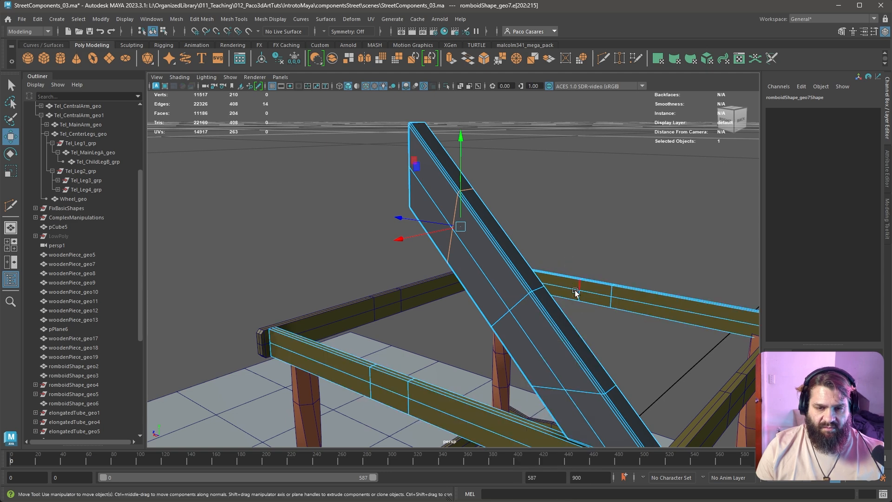
right_drag(513, 281, 534, 268)
click(580, 327)
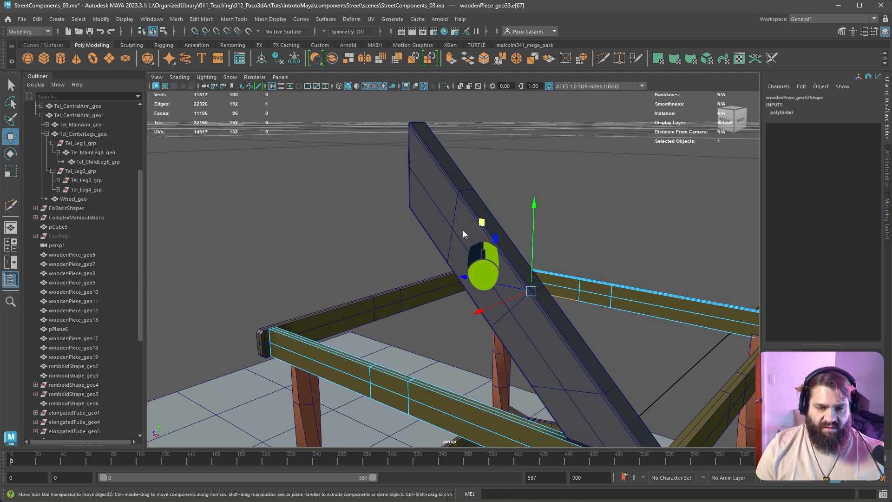
right_drag(463, 234, 484, 222)
click(592, 222)
click(449, 204)
scroll(449, 218, down, 6)
alt+drag(450, 269, 352, 328)
mouse_move(291, 311)
shift+mouse_down()
mouse_move(212, 299)
mouse_move(490, 319)
mouse_move(533, 333)
shift+mouse_up()
- Select both parallel rafters and combine them into a single mesh
click(450, 219)
shift+click(370, 208)
shift+click(607, 223)
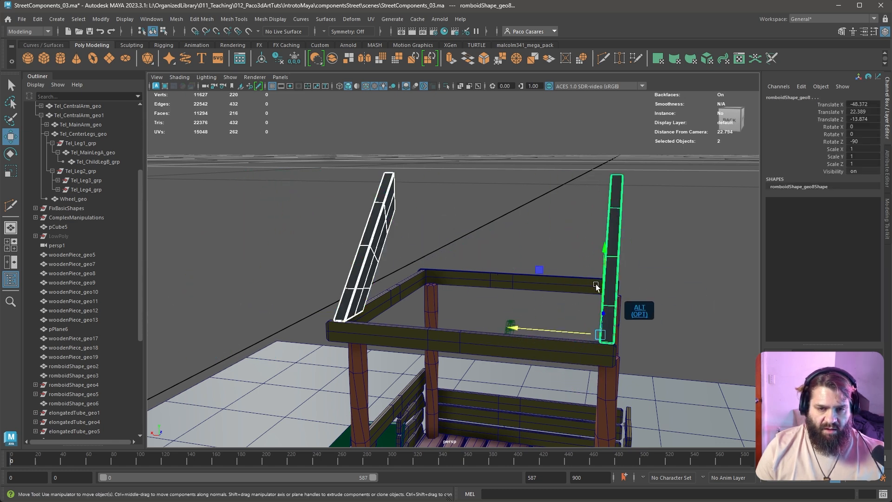
alt+drag(607, 223, 478, 258)
shift+right_drag(464, 206, 464, 393)
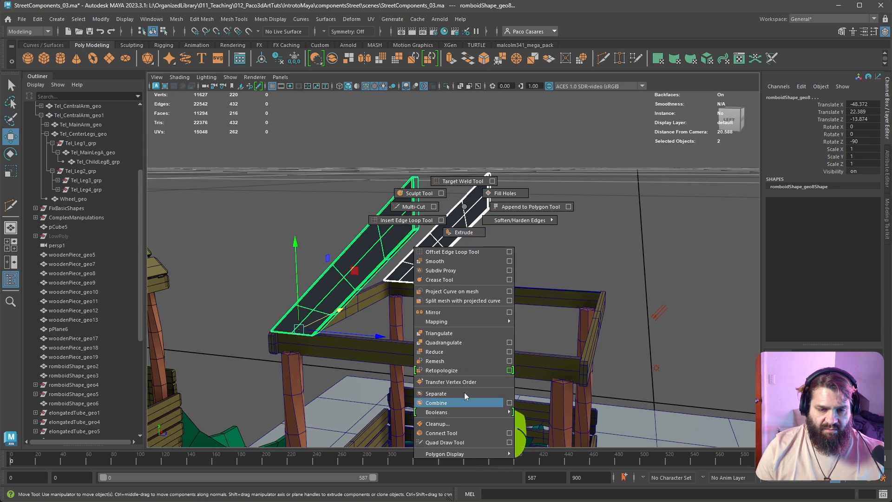
shift+right_drag(449, 433, 453, 402)
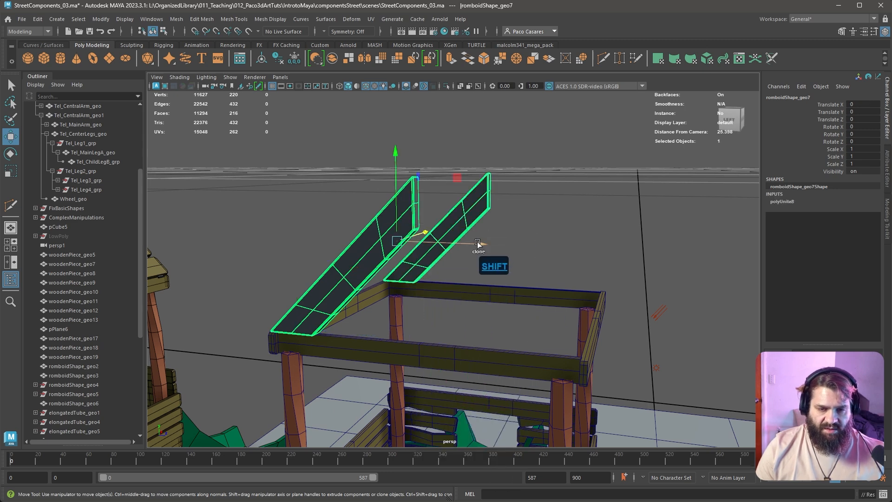
- Duplicate the combined rafter pair, rotate the copy 180° around Y and move it to Translate Z 5.716 as the opposite roof slope
shift+drag(478, 243, 653, 275)
key(e)
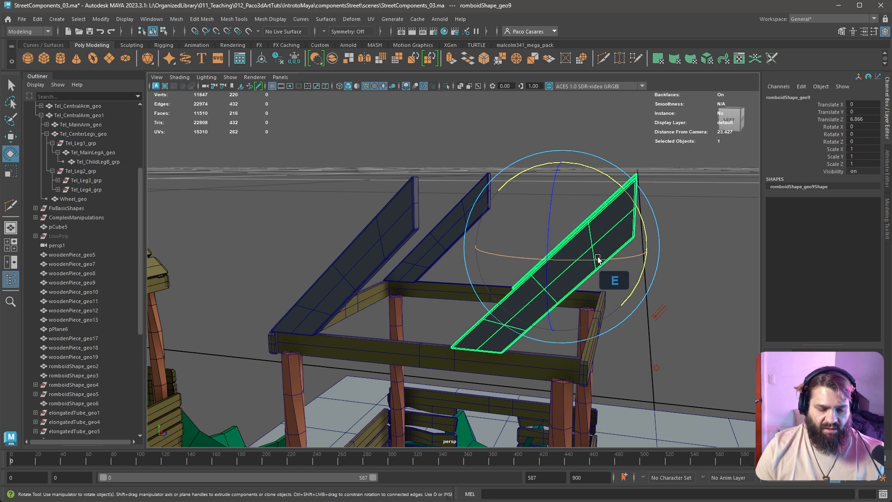
mouse_move(598, 259)
mouse_down()
mouse_move(720, 261)
mouse_move(620, 258)
mouse_up()
key(w)
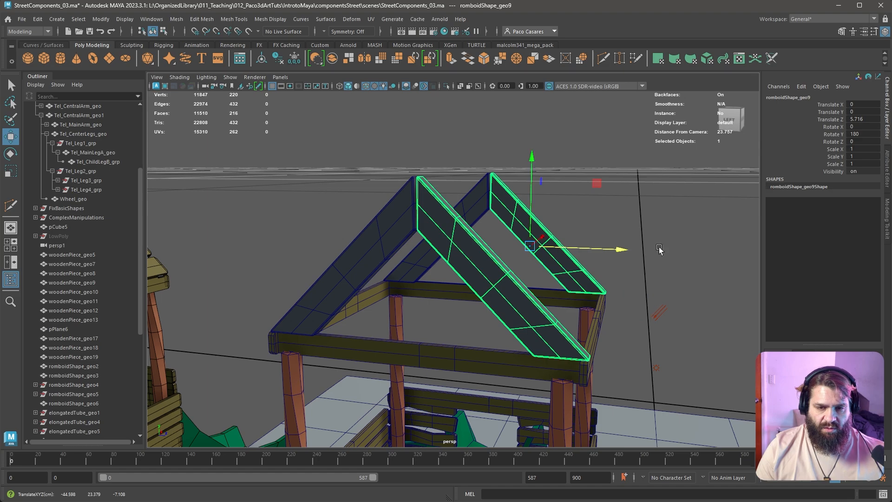
click(668, 298)
- Compare the two towers and examine how the planks are laid over the rafters on the finished tower's roof
alt+right_drag(712, 332, 606, 306)
click(595, 342)
alt+right_drag(595, 341, 521, 320)
alt+middle_drag(520, 320, 536, 246)
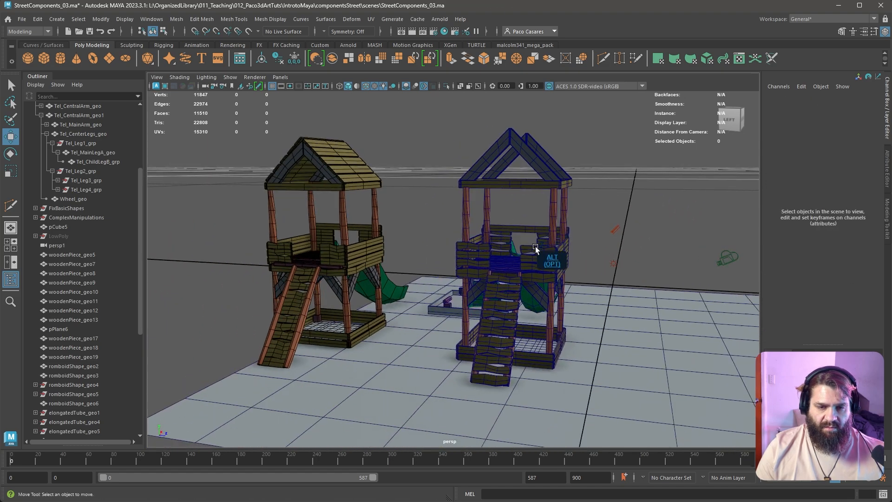
alt+drag(535, 246, 325, 297)
alt+middle_drag(514, 318, 455, 305)
alt+right_drag(455, 304, 563, 244)
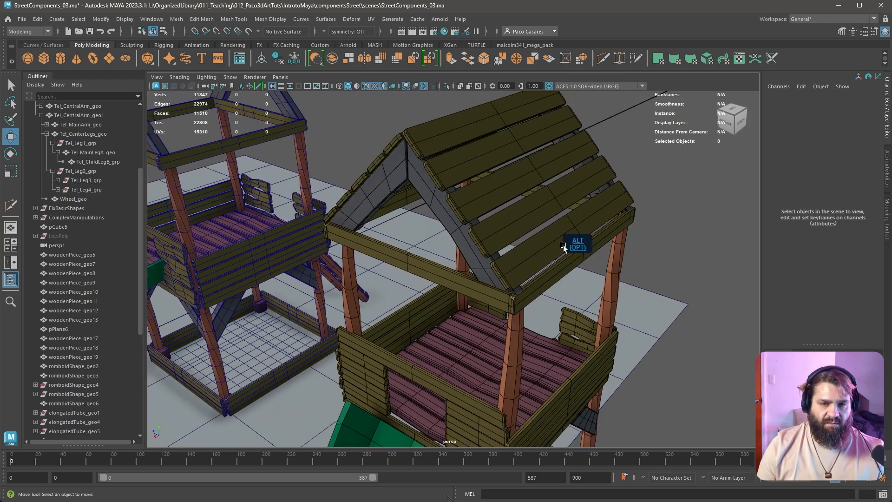
alt+drag(569, 257, 544, 237)
alt+middle_drag(415, 336, 432, 300)
alt+drag(429, 306, 440, 322)
alt+right_drag(440, 322, 467, 333)
alt+middle_drag(467, 333, 535, 409)
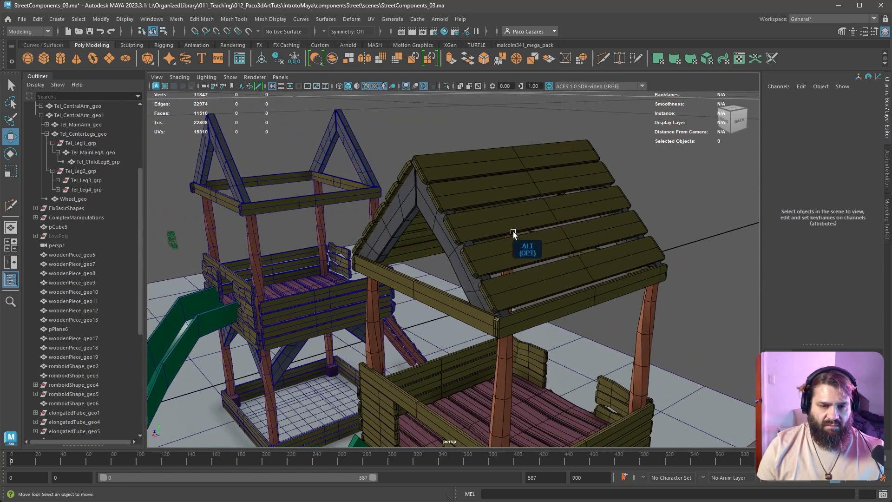
- Select the four long railing planks on one side of the second tower and combine them into one mesh
alt+middle_drag(311, 277, 434, 248)
alt+right_drag(433, 247, 448, 253)
click(447, 252)
shift+click(432, 293)
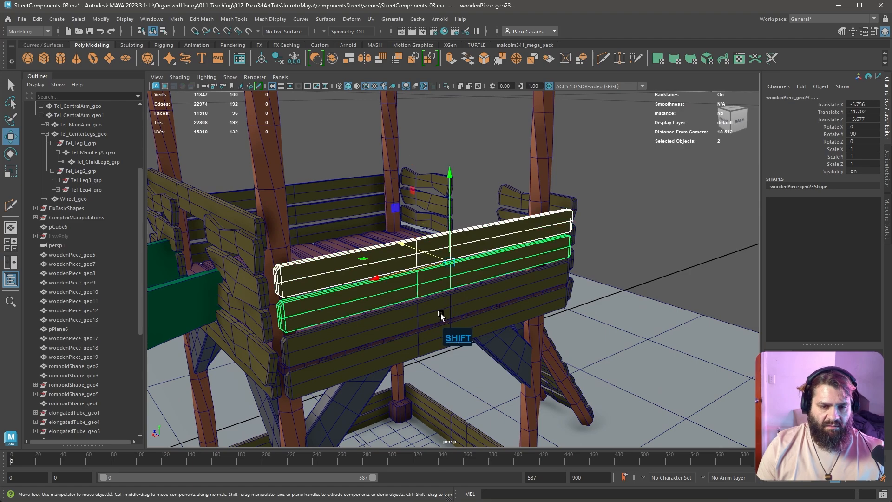
shift+click(448, 338)
shift+click(499, 341)
alt+right_drag(506, 334, 402, 310)
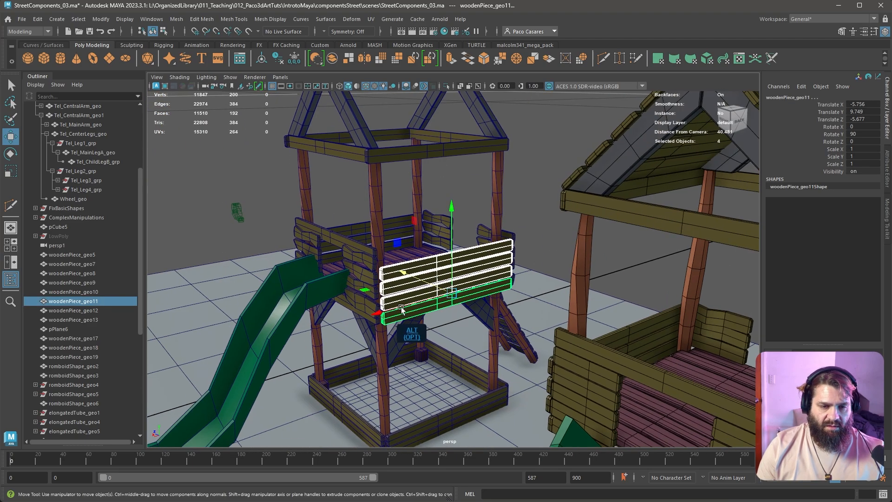
alt+middle_drag(402, 310, 470, 280)
alt+drag(470, 279, 506, 279)
alt+right_drag(506, 279, 543, 302)
alt+middle_drag(543, 302, 517, 272)
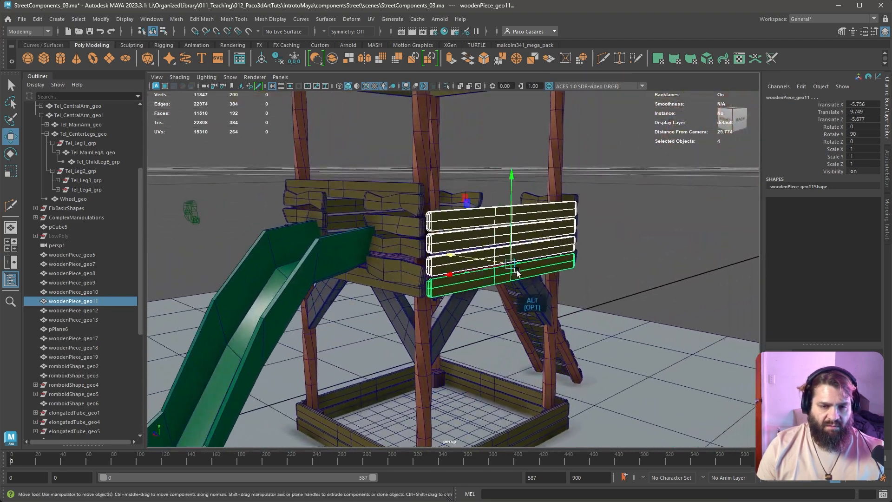
shift+right_drag(517, 273, 511, 450)
- Duplicate the combined planks up beside the rafters at Translate Y 11.124 and tilt the copy 45° around X
alt+right_drag(611, 284, 549, 250)
alt+middle_drag(549, 249, 563, 351)
mouse_move(563, 351)
alt+mouse_down()
mouse_move(512, 302)
mouse_move(502, 102)
mouse_move(523, 288)
mouse_move(466, 129)
alt+mouse_up()
alt+middle_drag(510, 192, 494, 261)
alt+right_drag(494, 261, 604, 251)
key(e)
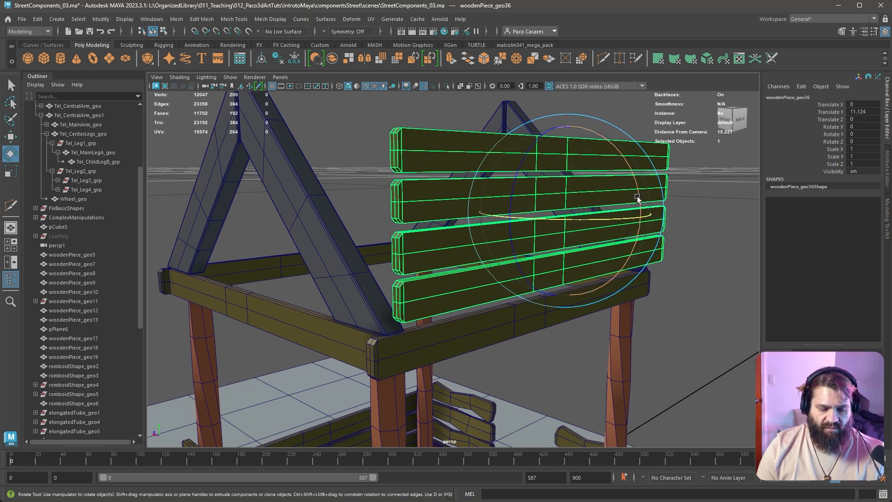
mouse_move(637, 199)
mouse_down()
mouse_move(634, 236)
mouse_move(630, 158)
mouse_move(631, 168)
mouse_up()
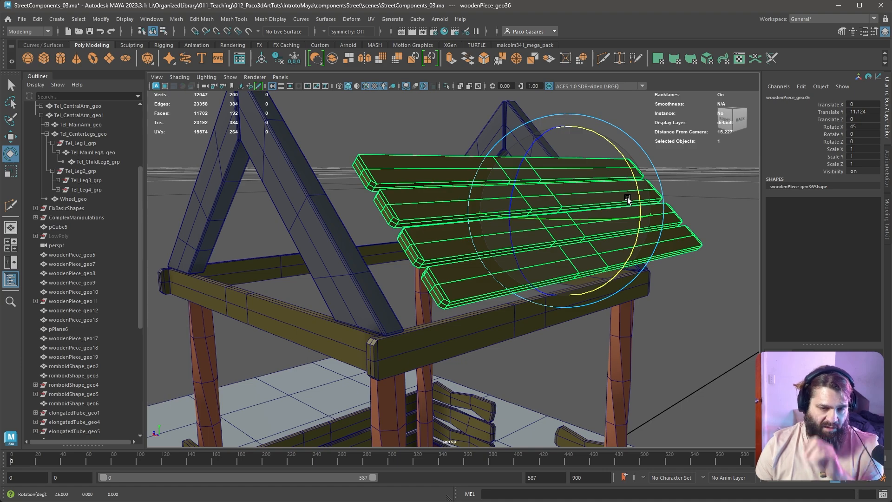
- In the side view, scale the tilted planks uniformly to 1.879 and move them onto the rafters' outer slope
alt+right_drag(613, 236, 403, 192)
alt+drag(590, 237, 450, 264)
alt+middle_drag(325, 299, 444, 266)
alt+drag(366, 269, 403, 297)
alt+middle_drag(407, 294, 332, 292)
alt+drag(446, 320, 508, 283)
key(space)
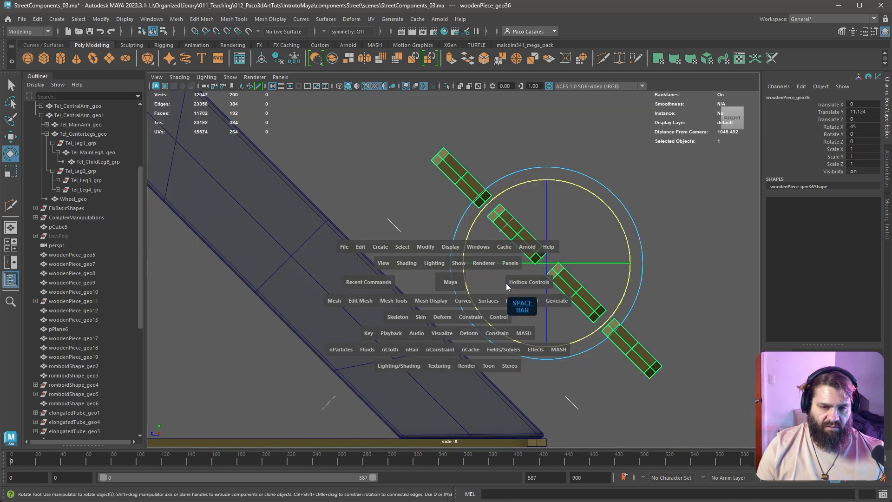
alt+right_drag(505, 282, 432, 251)
alt+middle_drag(511, 290, 580, 325)
key(w)
key(e)
key(r)
drag(545, 302, 652, 362)
key(w)
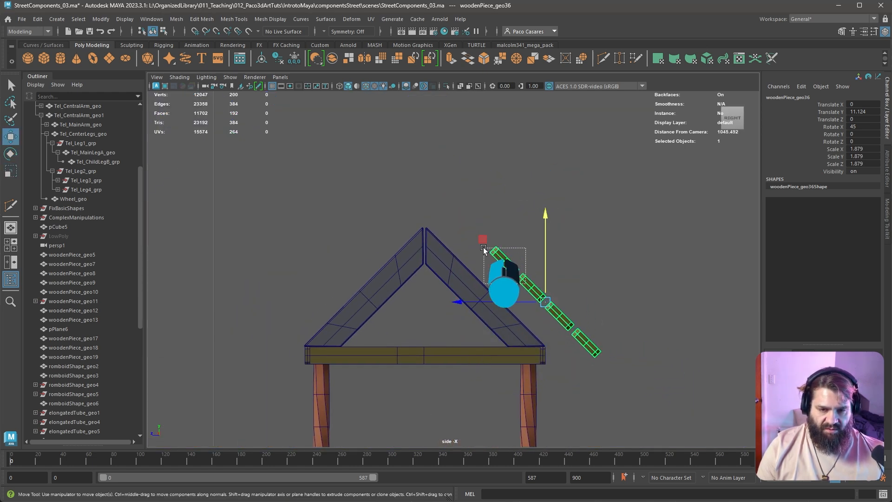
drag(545, 303, 492, 285)
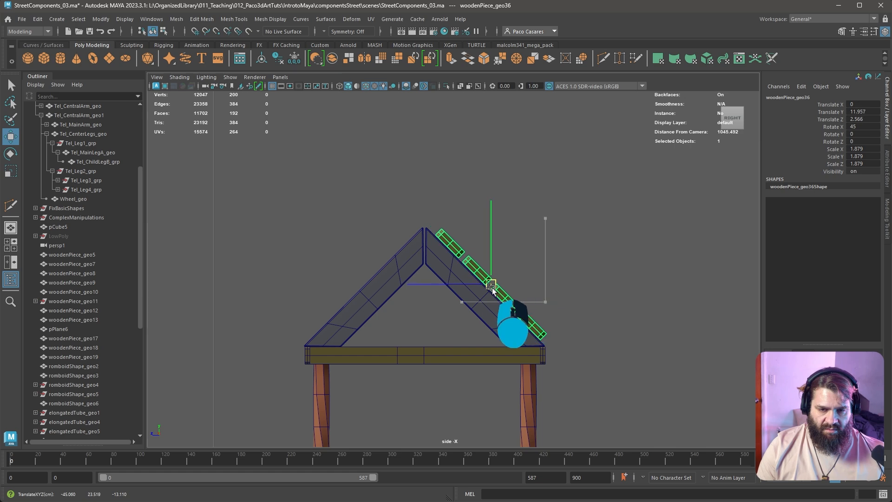
- Enlarge the roof planks to scale 2.093, set Scale Z to 1.32 and refit them to the slope at Y 11.887, Z 2.677
alt+right_drag(493, 286, 665, 395)
alt+right_drag(469, 333, 557, 327)
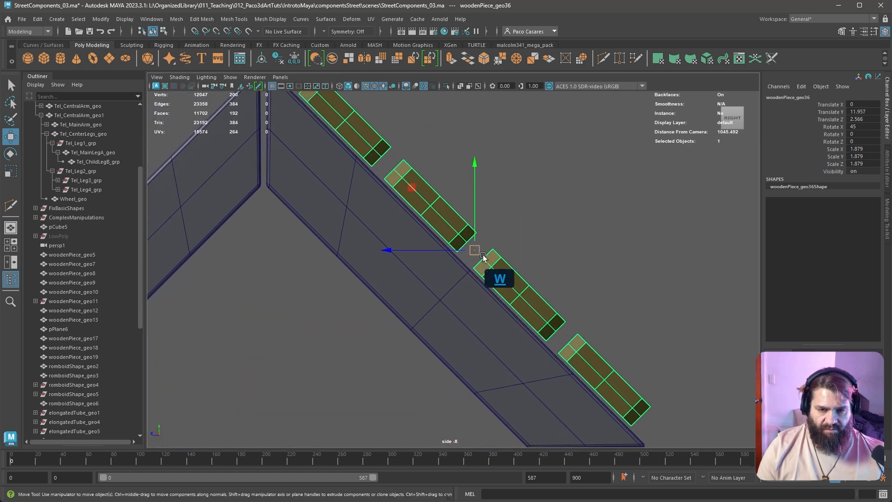
key(r)
drag(484, 259, 584, 285)
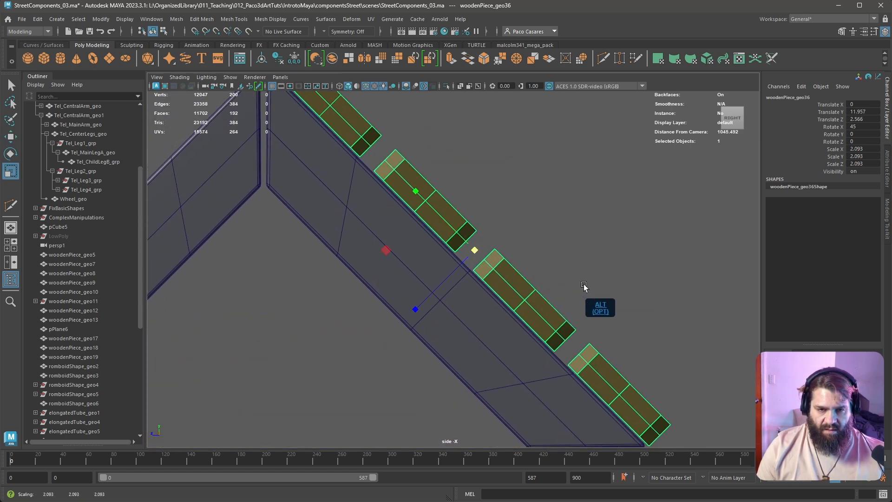
alt+right_drag(584, 284, 471, 295)
alt+middle_drag(472, 295, 457, 303)
drag(401, 317, 442, 305)
key(w)
drag(452, 272, 447, 274)
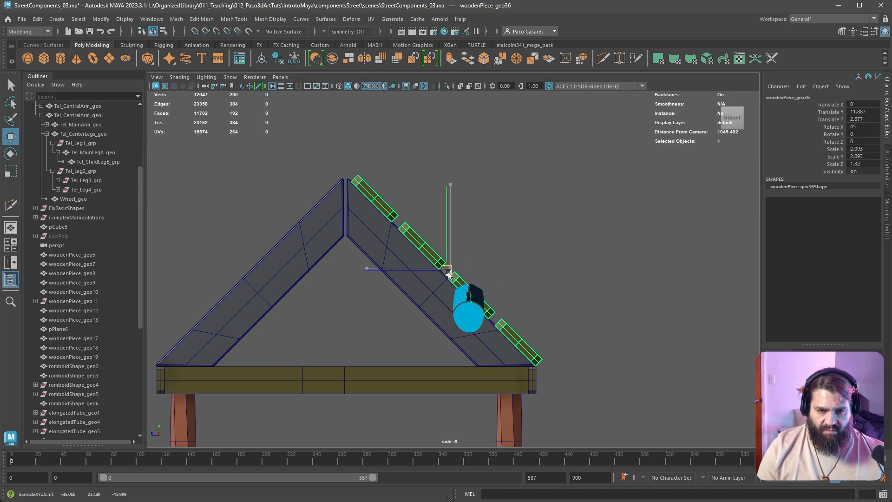
- In the perspective view, shorten the roof planks lengthwise to Scale X 0.969
key(space)
drag(542, 313, 539, 276)
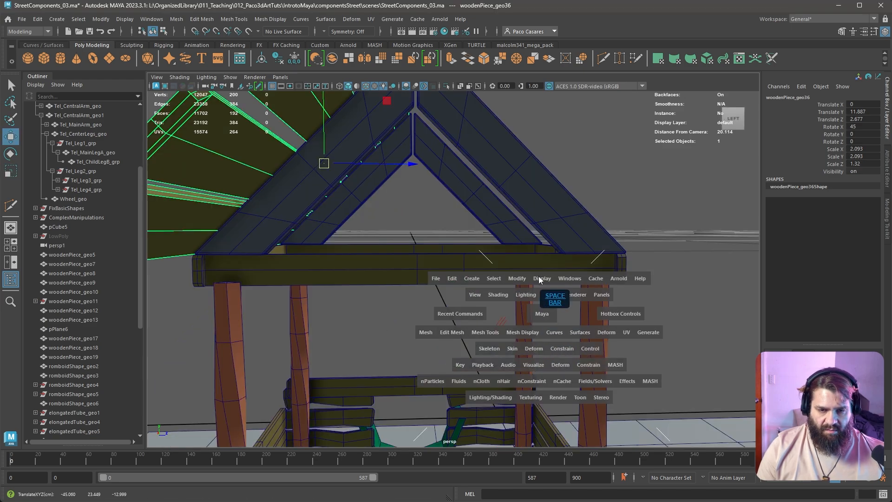
alt+right_drag(539, 276, 481, 259)
alt+drag(480, 259, 541, 329)
alt+right_drag(540, 329, 547, 329)
key(r)
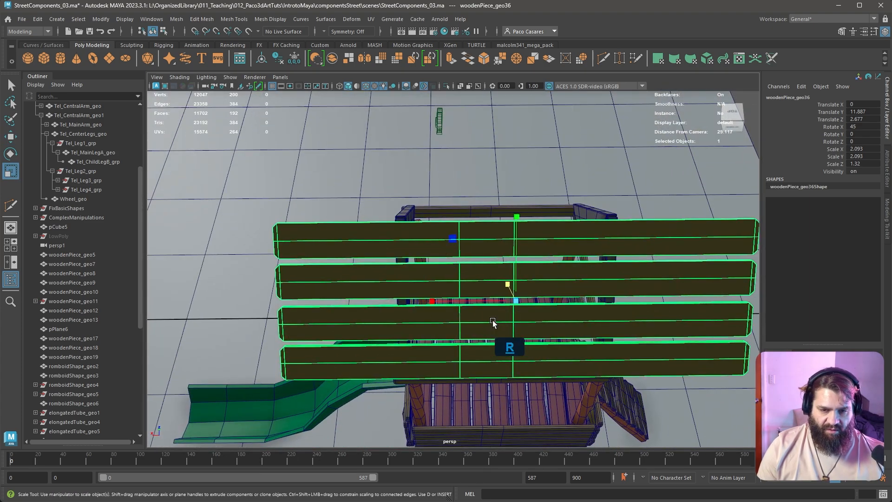
drag(457, 302, 488, 301)
- Center the roof planks over the rafters by moving them to Translate X 0.473
key(w)
alt+right_drag(512, 311, 637, 364)
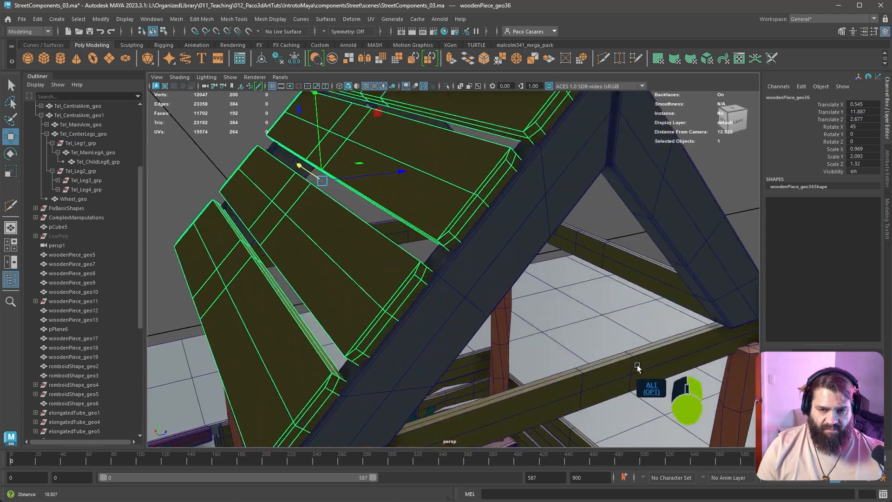
alt+middle_drag(577, 328, 623, 319)
alt+right_drag(623, 319, 558, 291)
drag(384, 170, 387, 172)
- Duplicate the roof planks out to the side and rotate the copy -180° around Y
alt+right_drag(387, 172, 356, 238)
alt+drag(356, 238, 548, 236)
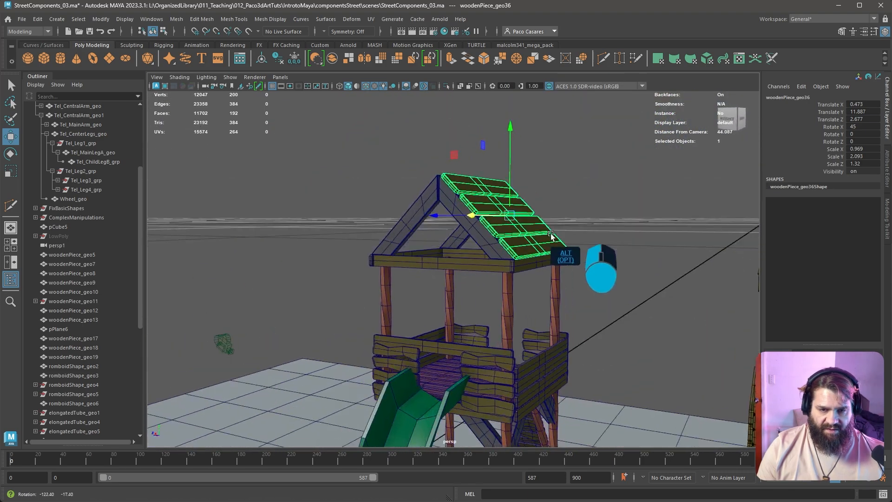
alt+right_drag(548, 236, 657, 333)
mouse_move(657, 333)
alt+mouse_down()
mouse_move(639, 351)
mouse_move(556, 306)
mouse_move(606, 308)
alt+mouse_up()
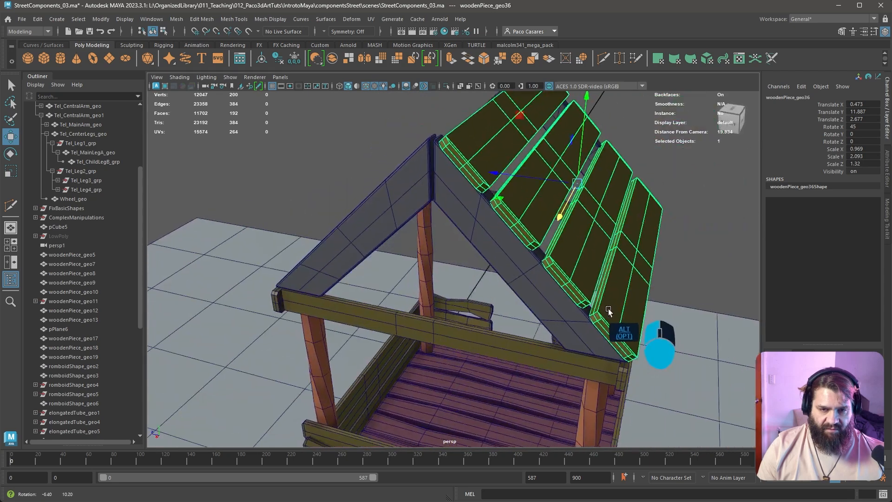
alt+right_drag(606, 309, 515, 280)
alt+drag(514, 280, 506, 270)
mouse_move(492, 227)
shift+mouse_down()
mouse_move(565, 236)
mouse_move(327, 212)
mouse_move(158, 250)
mouse_move(218, 257)
mouse_move(210, 259)
shift+mouse_up()
key(e)
key(j)
alt+drag(409, 272, 333, 261)
key(w)
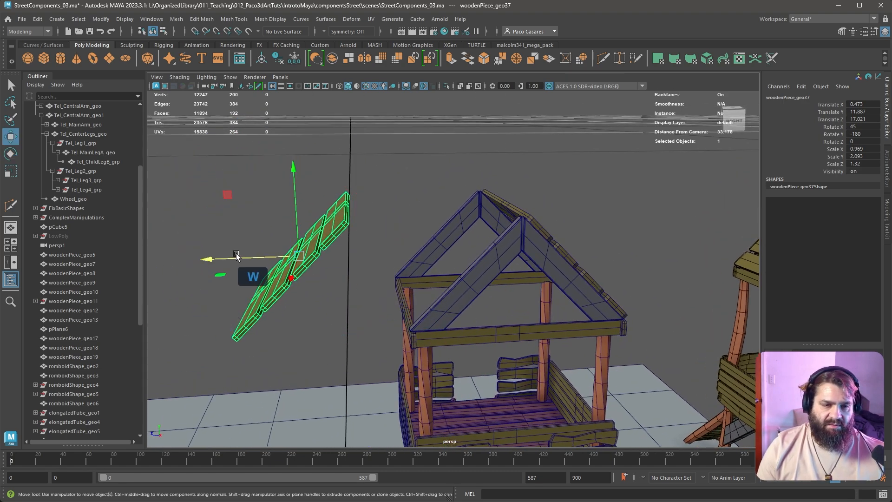
- Move the rotated planks onto the opposite roof slope and fine-tune their position to Translate Z 8.757
drag(278, 256, 576, 324)
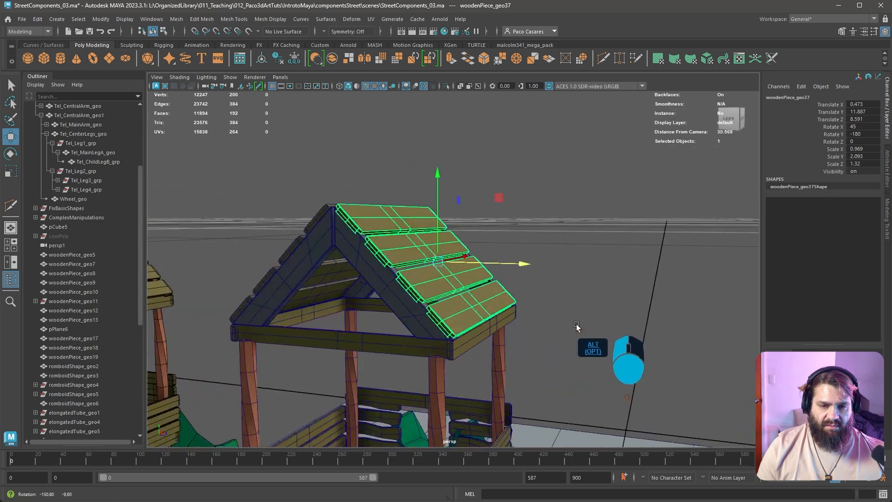
alt+right_drag(576, 325, 533, 382)
alt+middle_drag(533, 383, 580, 299)
alt+drag(579, 299, 541, 258)
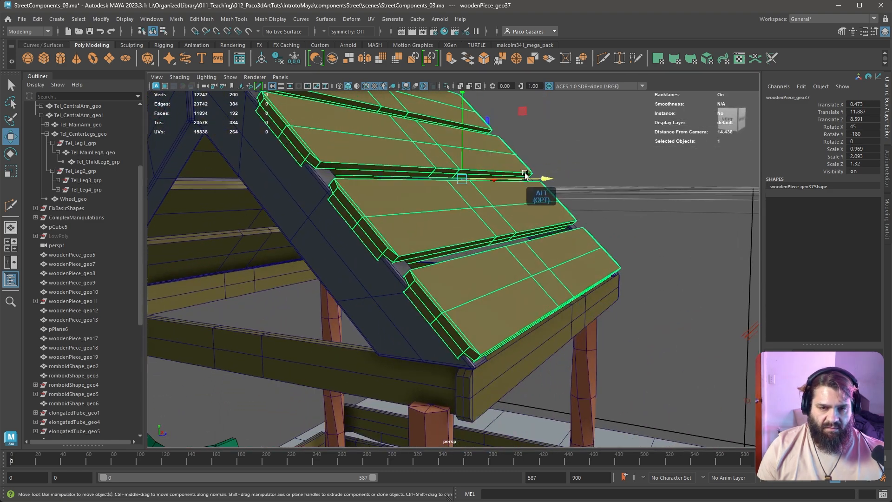
drag(539, 178, 553, 180)
- Maximize the viewport, deselect the planks and compare the completed second tower with the reference tower
alt+drag(621, 249, 437, 246)
alt+right_drag(438, 245, 405, 213)
alt+right_drag(534, 372, 502, 338)
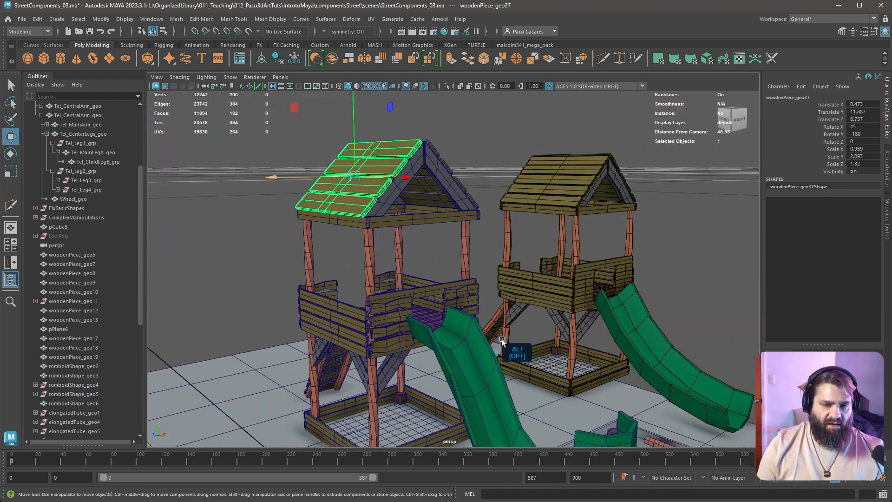
alt+middle_drag(502, 339, 457, 303)
alt+right_drag(511, 320, 483, 295)
alt+middle_drag(525, 340, 498, 325)
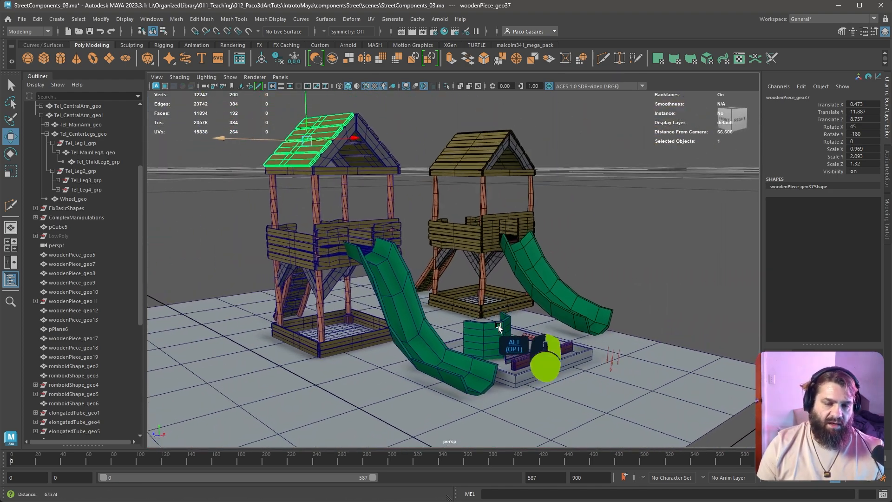
alt+right_drag(498, 325, 527, 320)
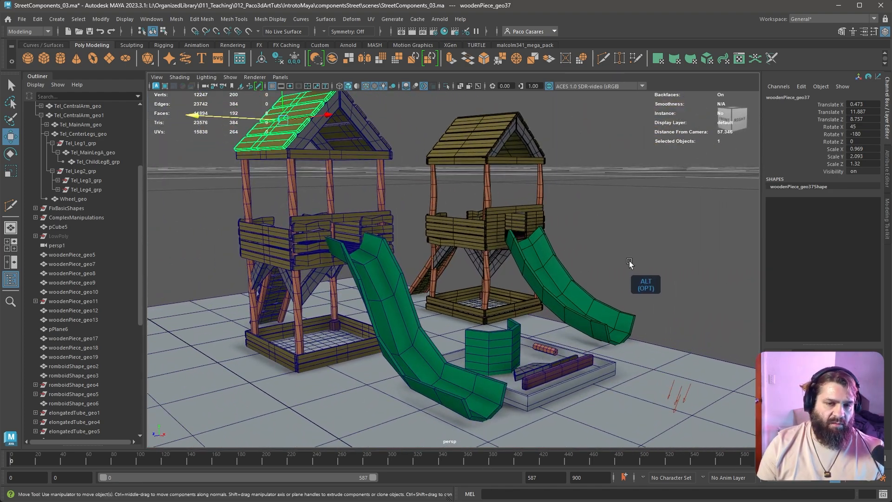
key(ctrl+space)
alt+right_drag(665, 249, 628, 251)
alt+middle_drag(628, 251, 650, 247)
click(668, 244)
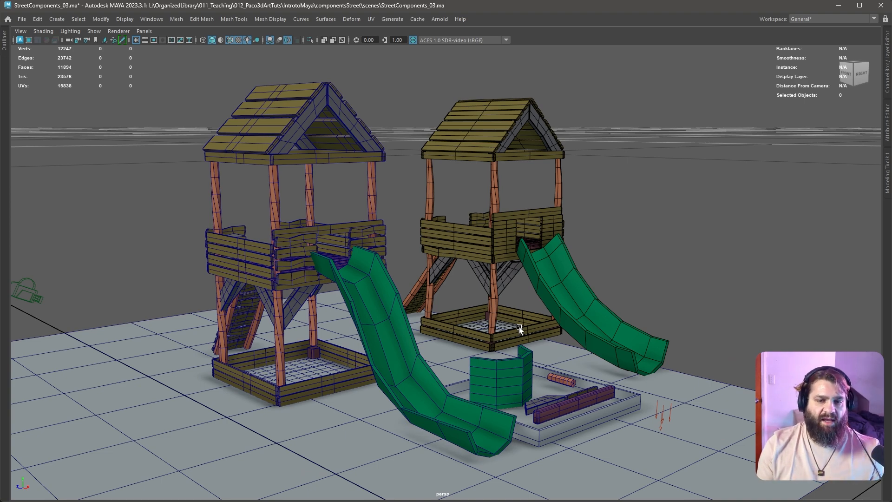
- Examine the basic component pieces laid out in the tray between the two slides
alt+drag(576, 331, 456, 378)
alt+middle_drag(455, 378, 464, 271)
alt+right_drag(464, 272, 620, 411)
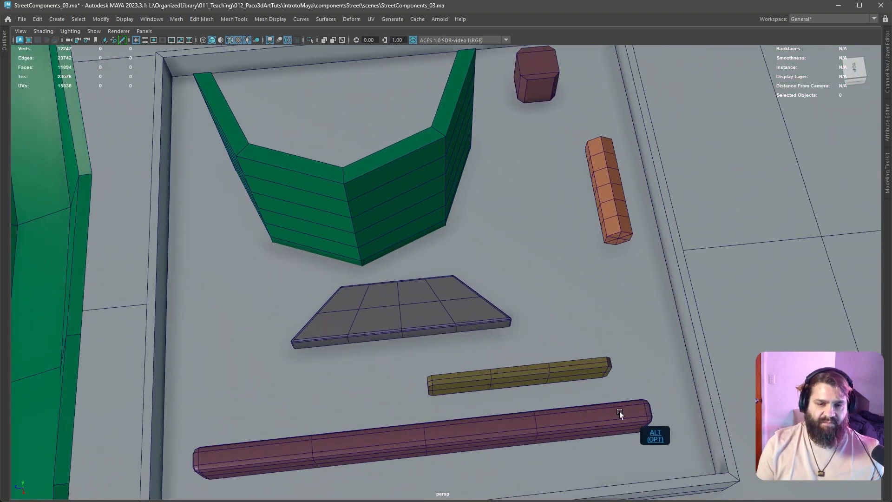
alt+drag(620, 411, 559, 369)
alt+middle_drag(558, 369, 478, 317)
alt+drag(478, 316, 414, 313)
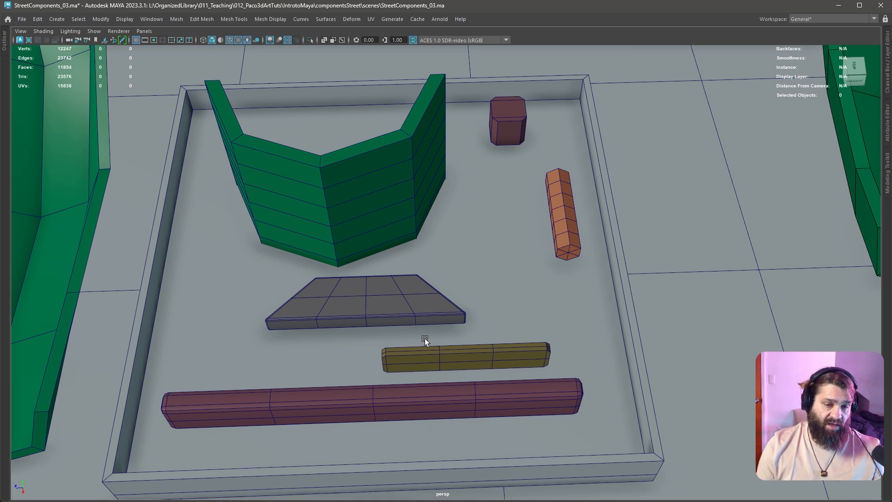
- Select the long tube, the short wooden plank and the trapezoidal piece in the tray one after another to examine them
click(442, 390)
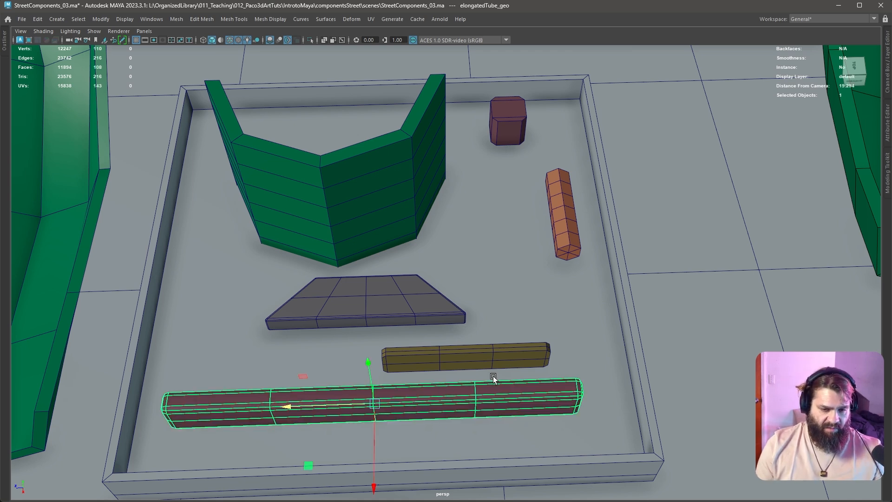
click(492, 363)
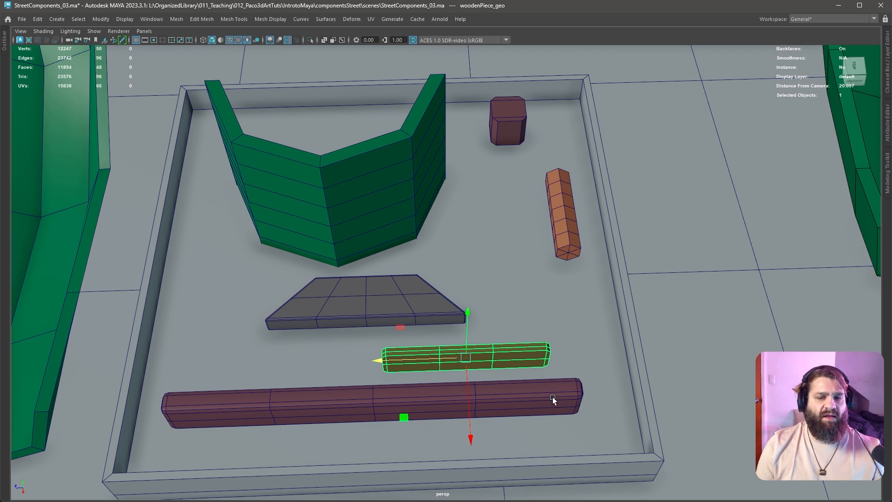
click(534, 398)
click(409, 301)
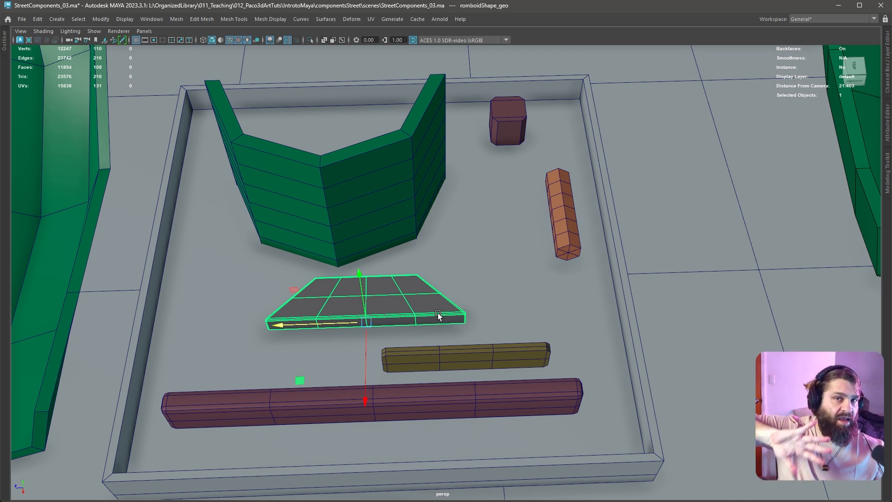
- Raise the short wooden plank vertically above the tray and view it together with both towers
click(456, 353)
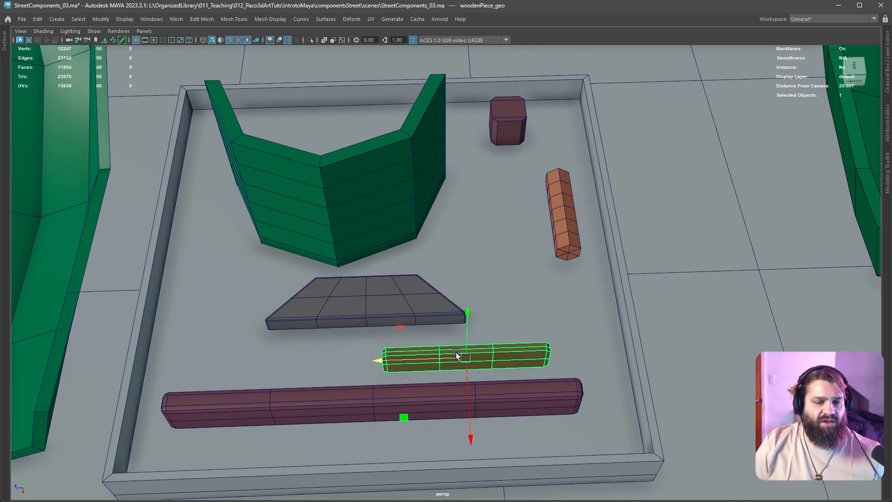
drag(471, 333, 479, 200)
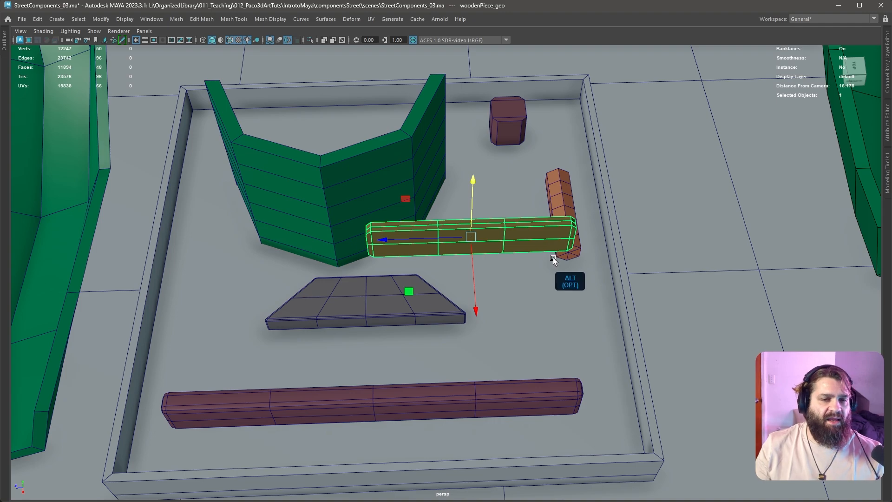
alt+right_drag(553, 257, 314, 180)
alt+drag(314, 181, 365, 249)
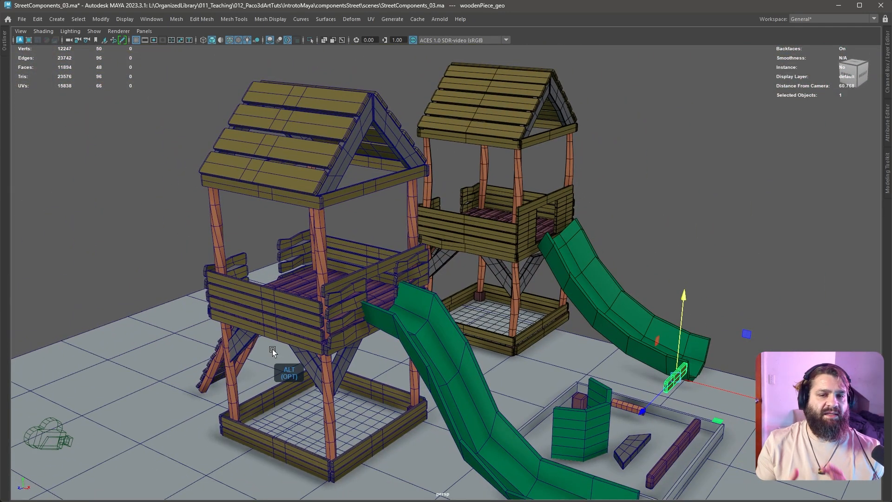